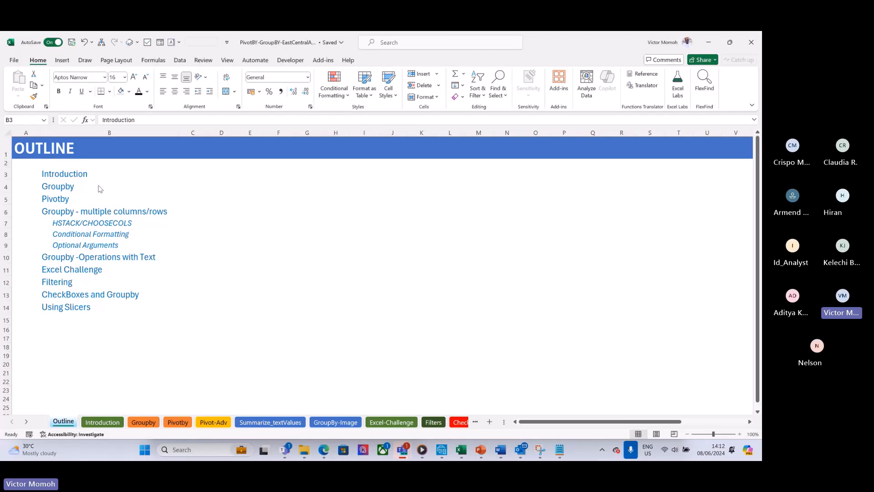
Review the GROUPBY and PIVOTBY syntax lines on the Introduction sheet
click(106, 423)
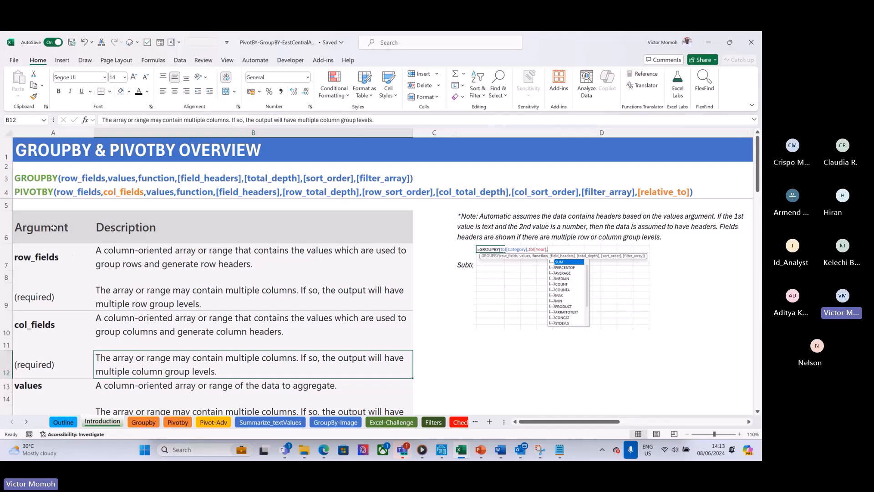
click(35, 170)
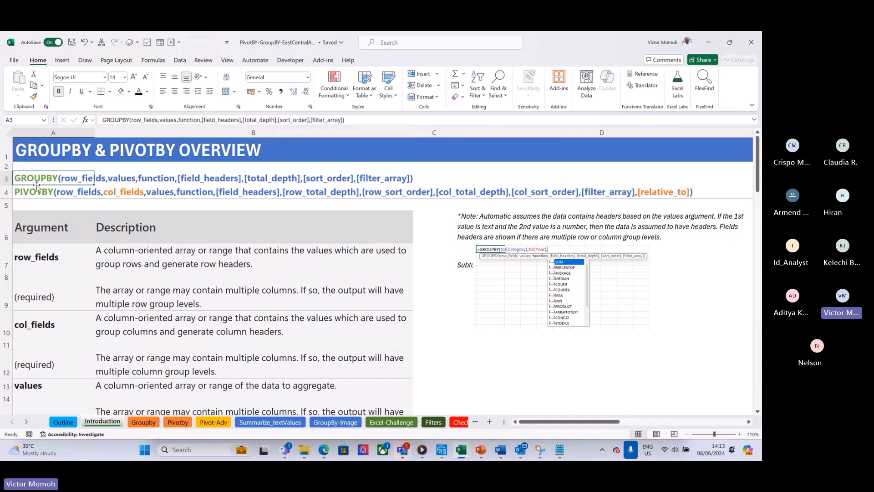
click(39, 195)
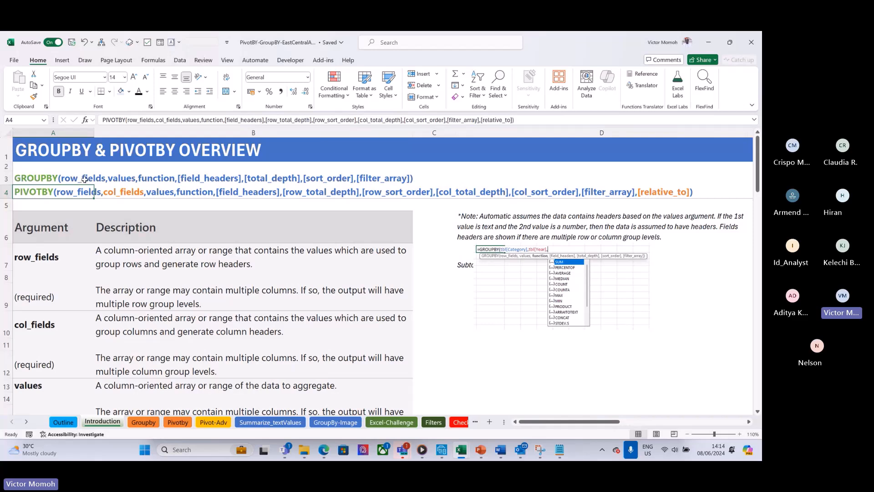
click(44, 178)
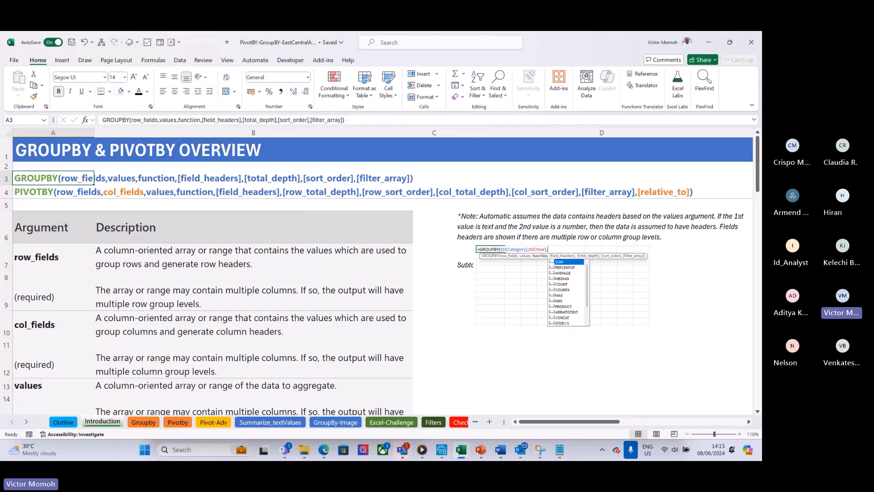
Examine the repeated names in the Sales person column of the first table on the Groupby sheet
click(151, 424)
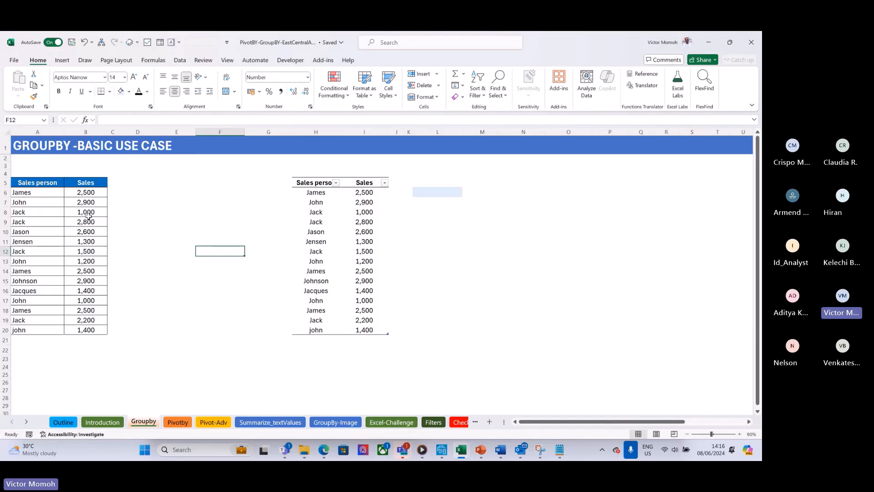
click(36, 191)
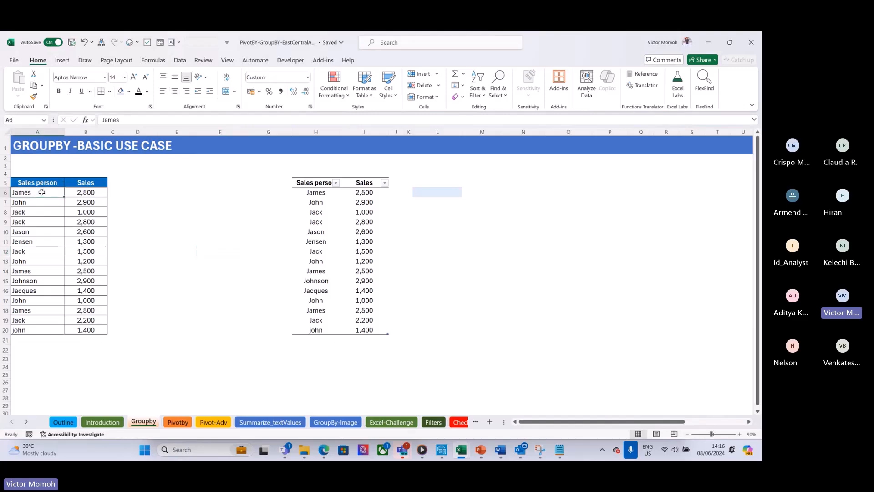
ctrl+click(40, 269)
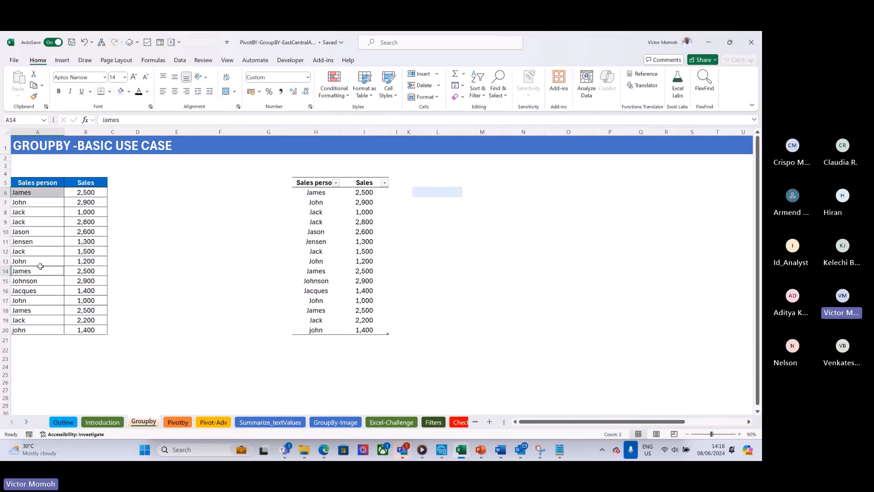
click(44, 206)
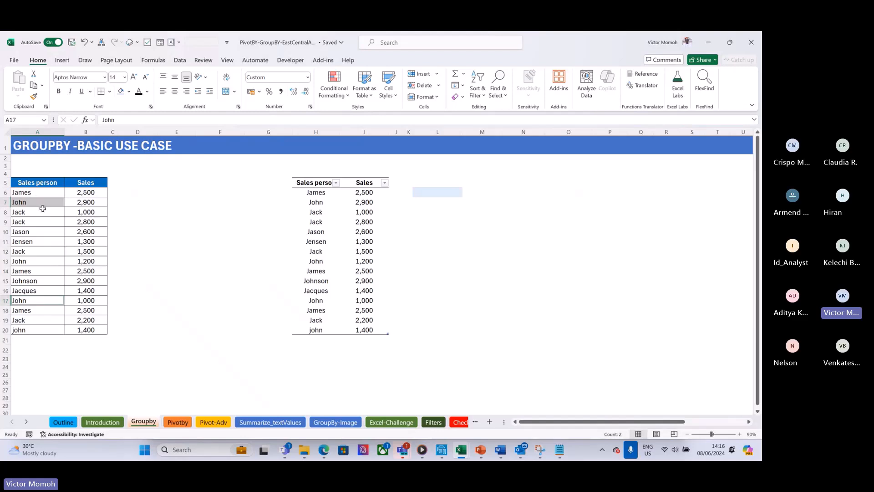
drag(42, 210, 44, 220)
click(53, 320)
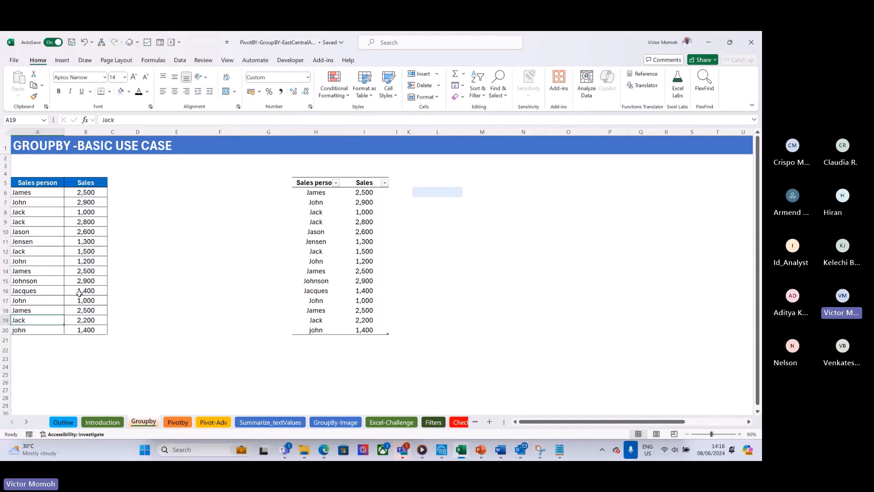
List the distinct sales persons from D6 down with the formula =UNIQUE(A6:A20)
click(739, 435)
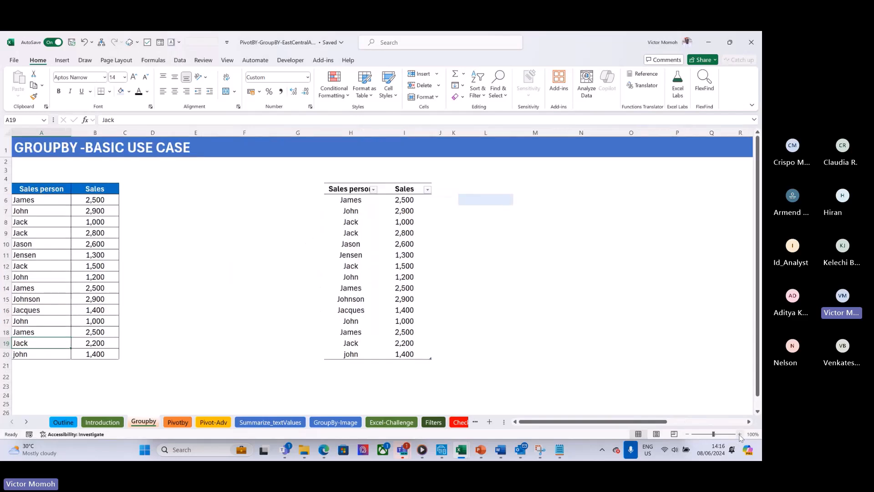
click(739, 434)
click(738, 434)
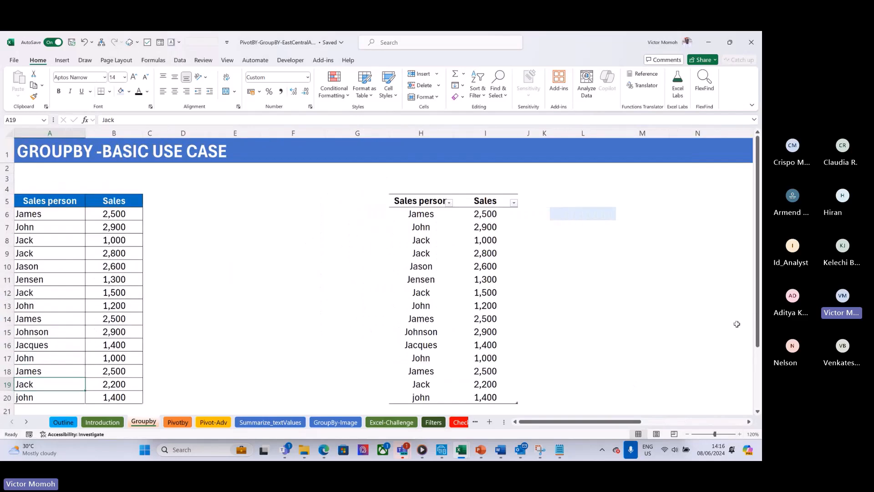
drag(758, 329, 758, 337)
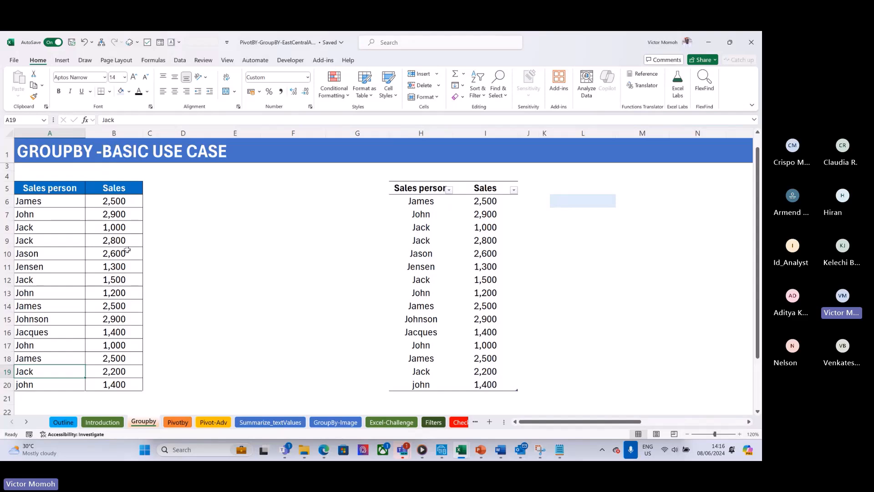
click(183, 201)
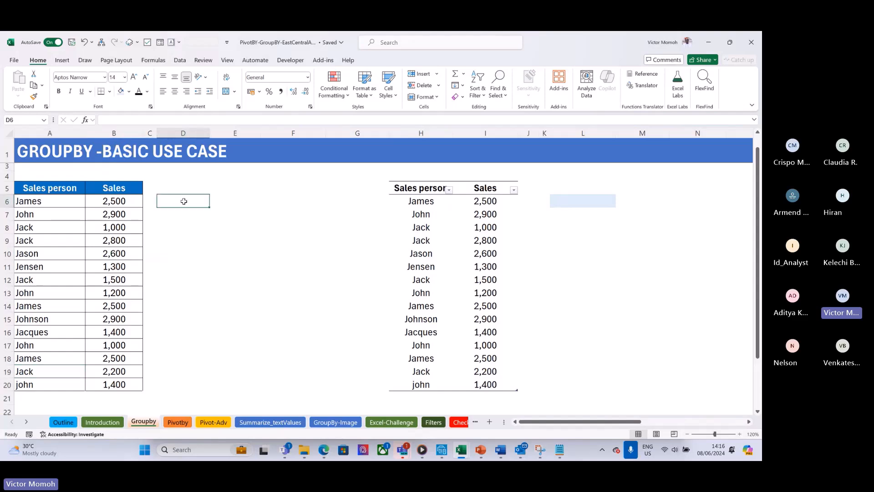
text(=uniq)
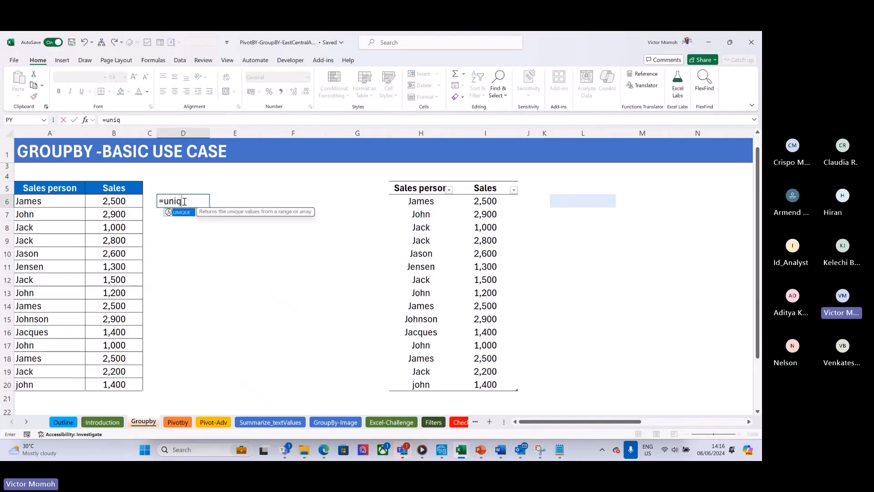
key(Tab)
key(Left)
key(Left)
key(Left)
key(ctrl+shift+Down)
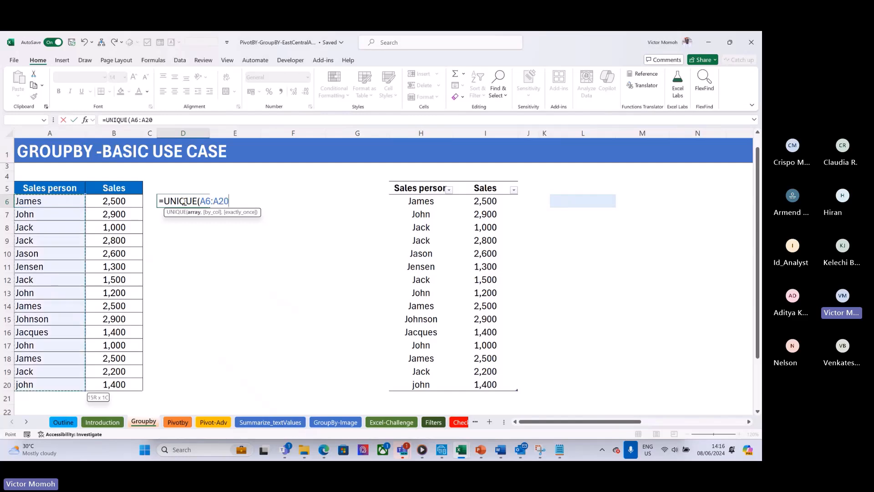
key(ctrl+Return)
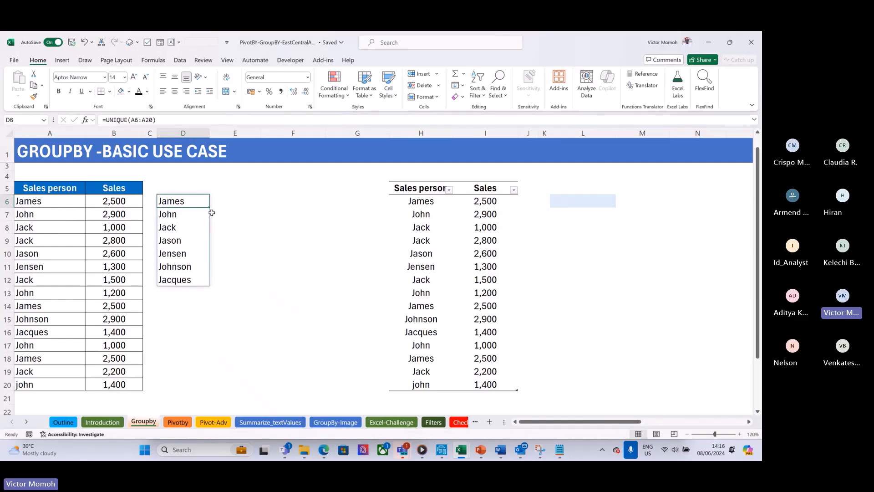
Extract the first listed sales person's sales into E6 with =FILTER(B6:B20,A6:A20=D6) and compare them with the source rows
click(229, 201)
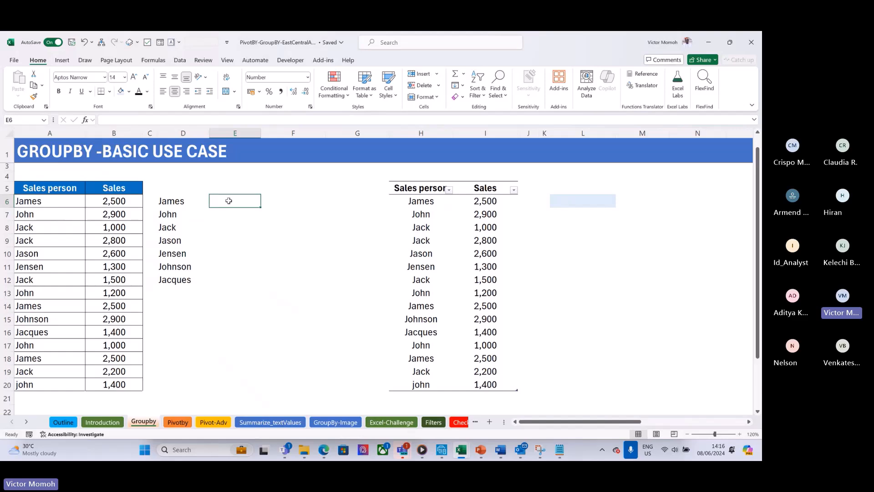
text(=filter)
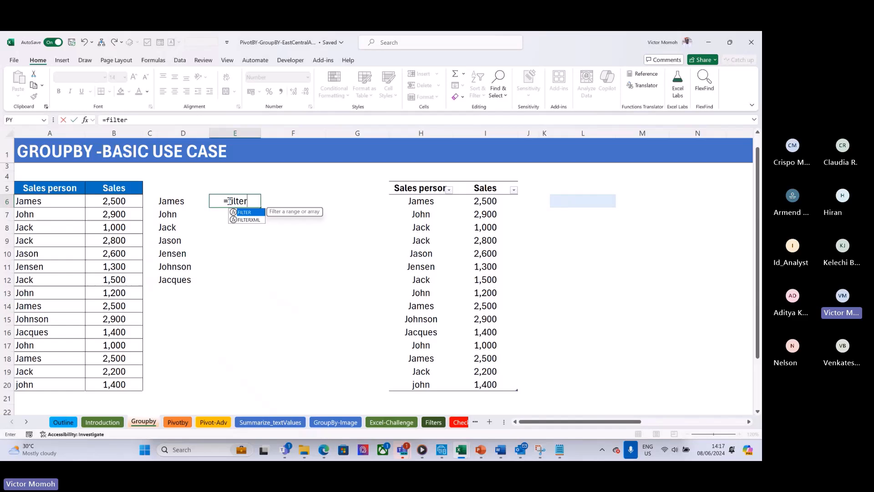
key(Tab)
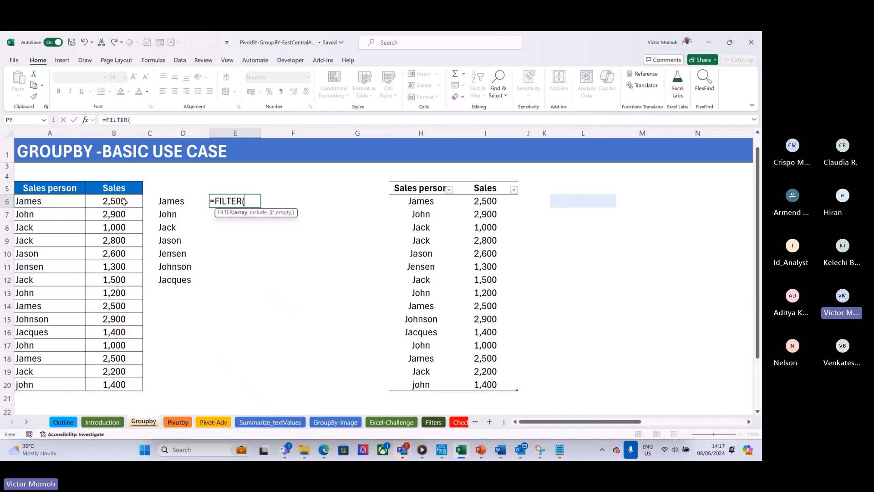
click(124, 202)
key(ctrl+shift+Down)
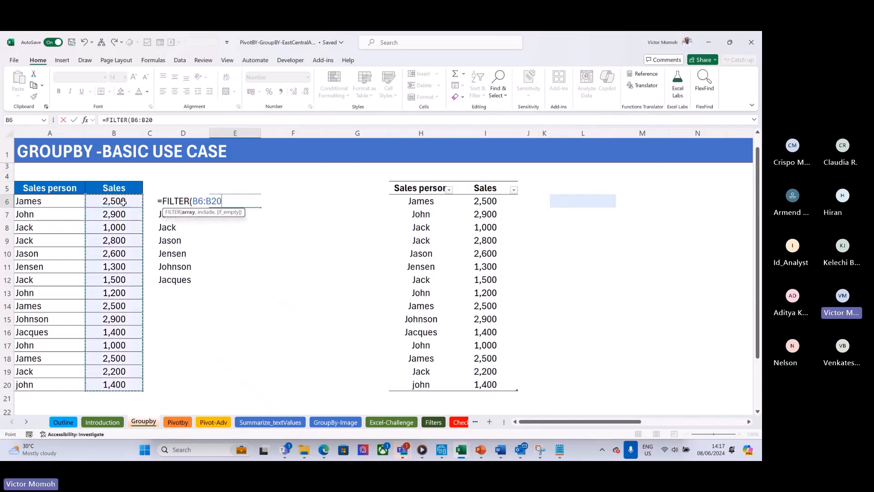
text(,)
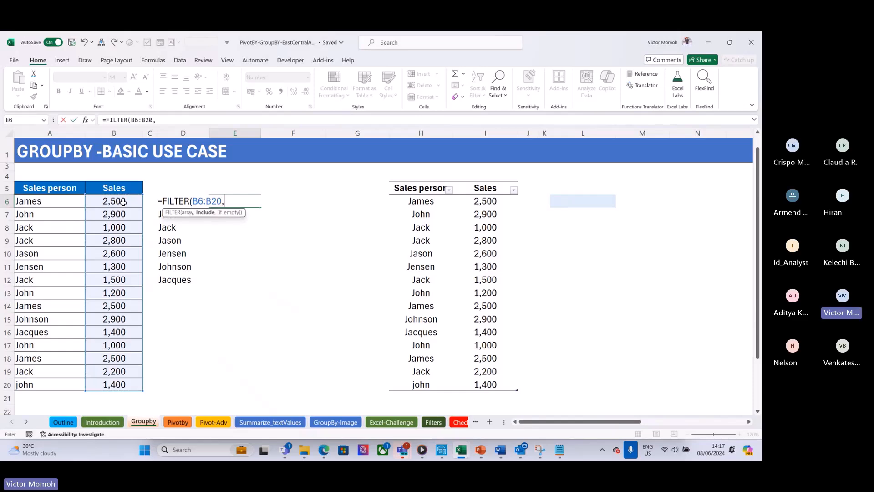
click(45, 203)
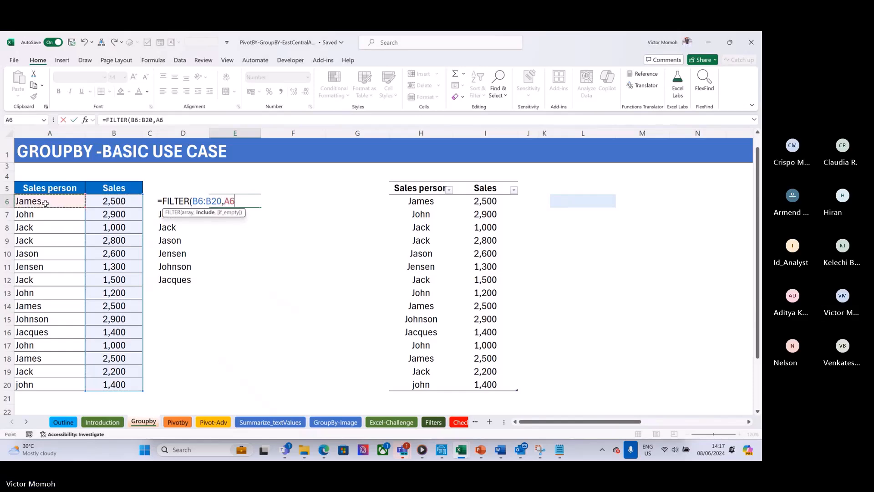
key(ctrl+shift+Down)
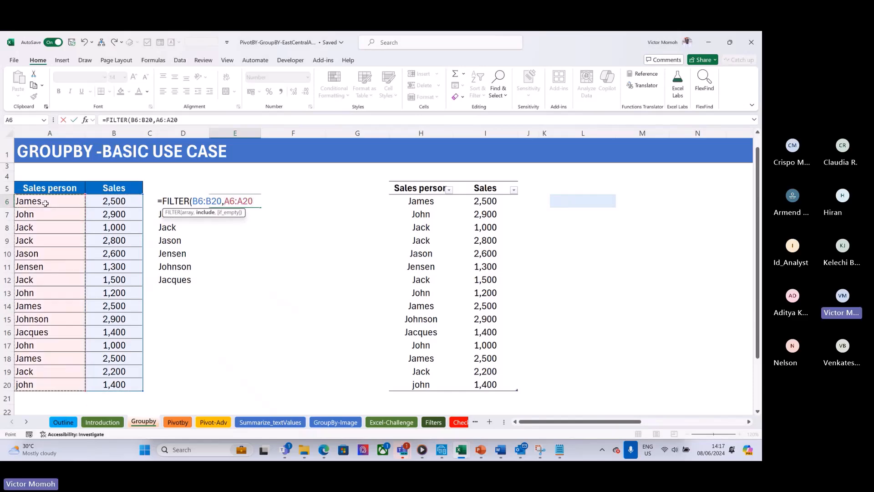
text(=D6))
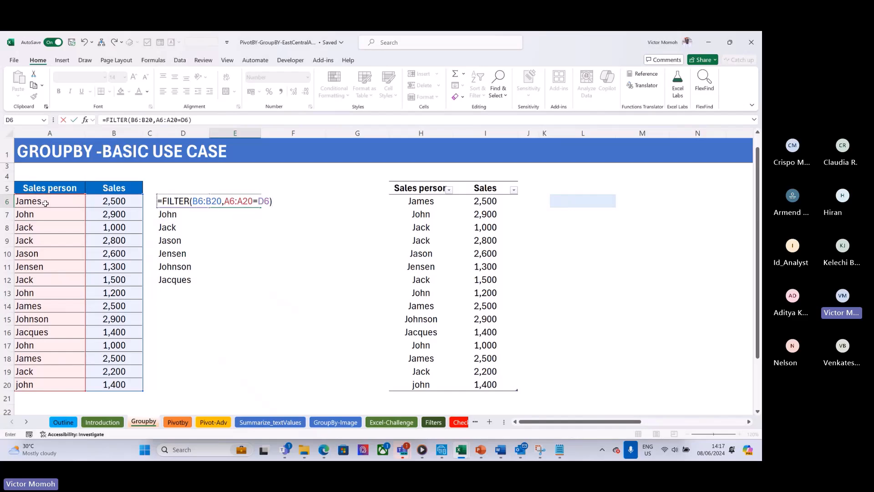
key(ctrl+Return)
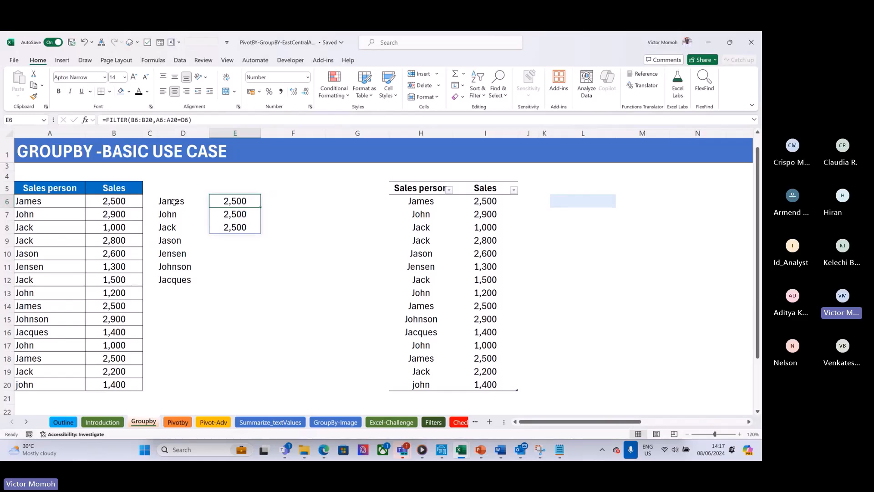
click(121, 202)
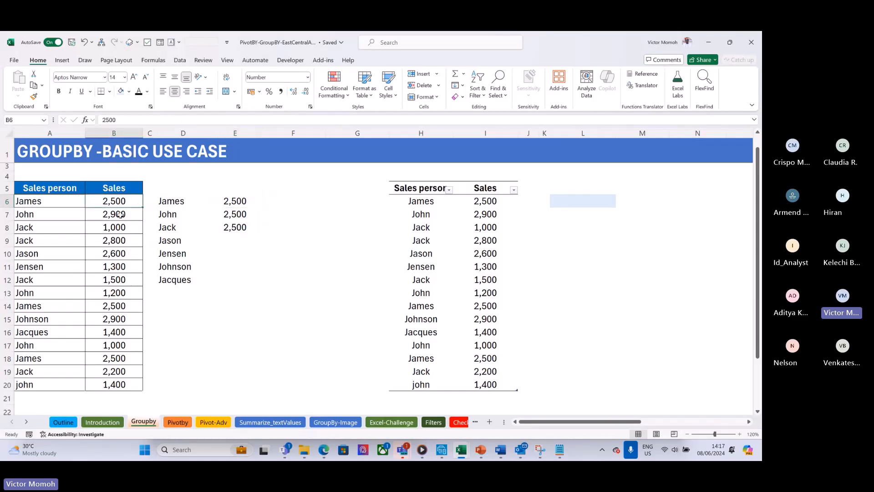
ctrl+click(121, 304)
ctrl+click(130, 364)
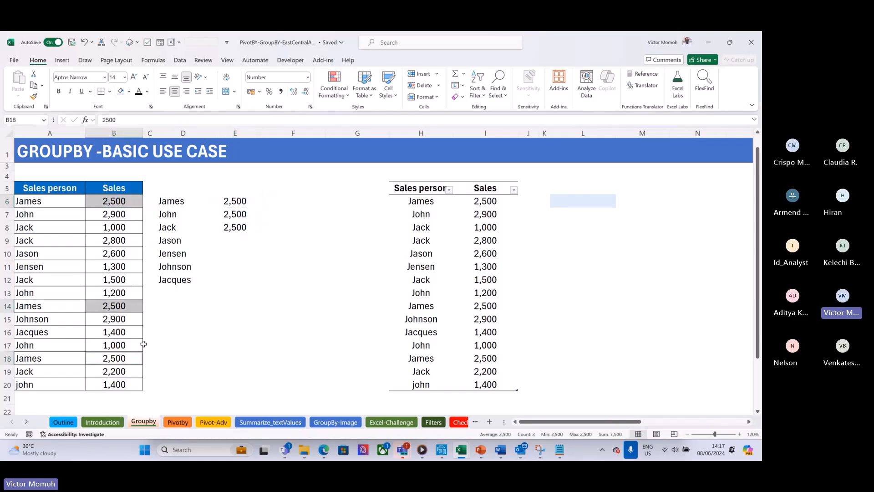
Wrap the FILTER formula in E6 in SUM so it reads =SUM(FILTER(B6:B20,A6:A20=D6))
click(236, 201)
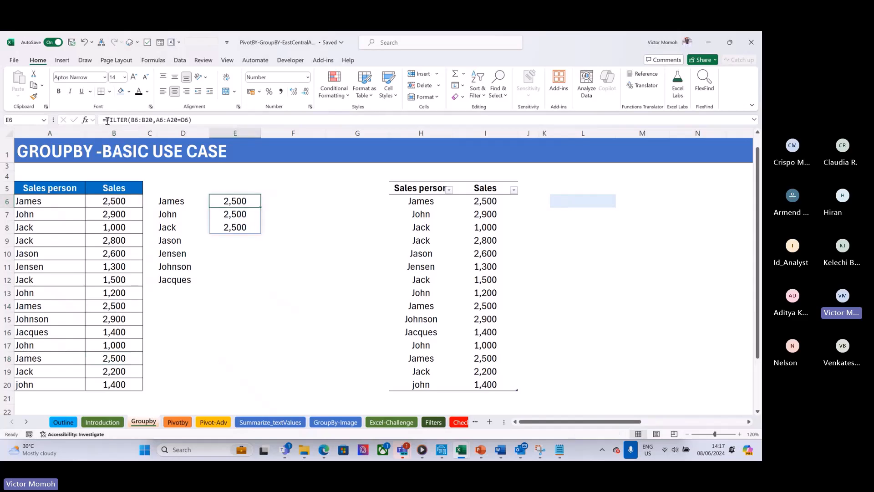
click(106, 120)
text(sum)
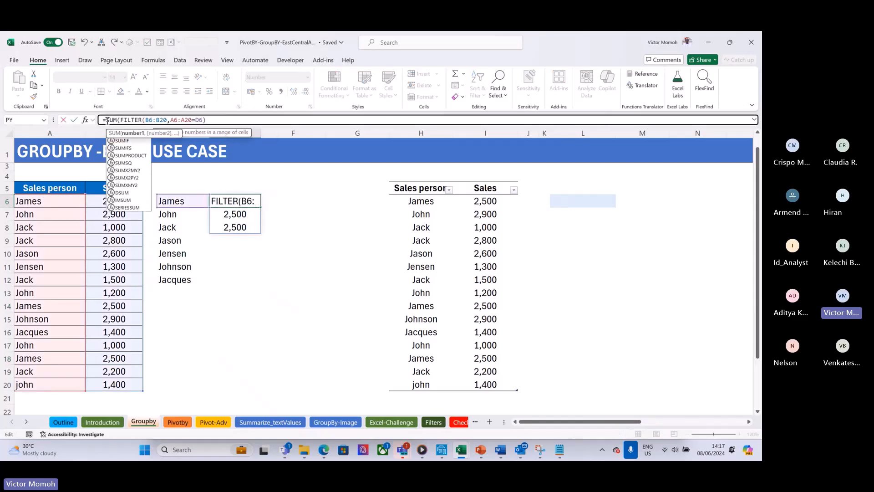
key(Tab)
click(217, 120)
text())
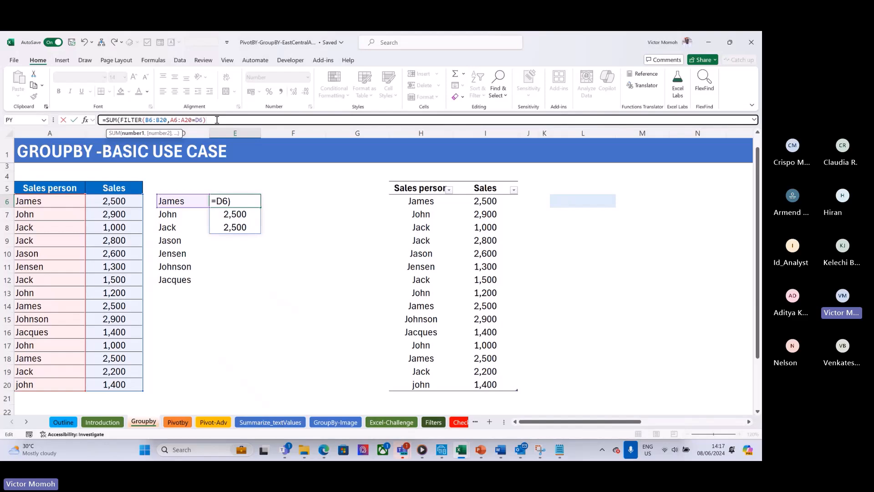
text())
key(Return)
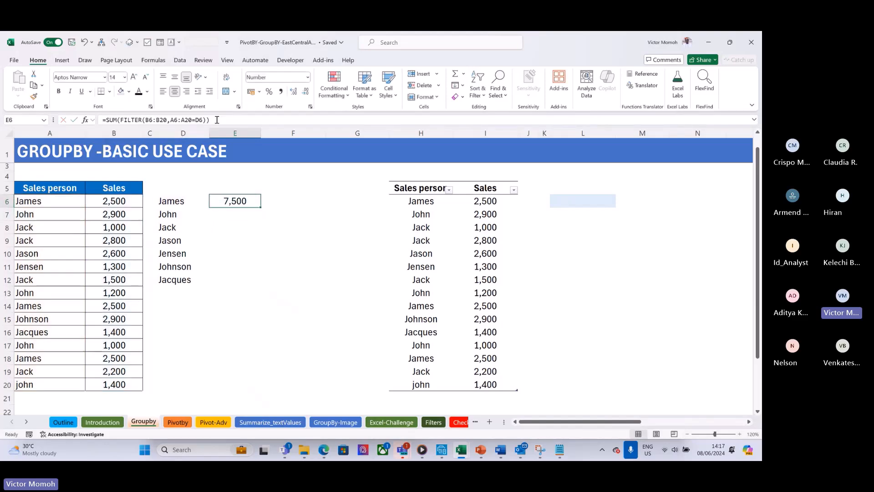
Replace the formula in E6 with =SUMIFS(B6:B20,A6:A20,D6#) to total sales for every listed sales person
key(Delete)
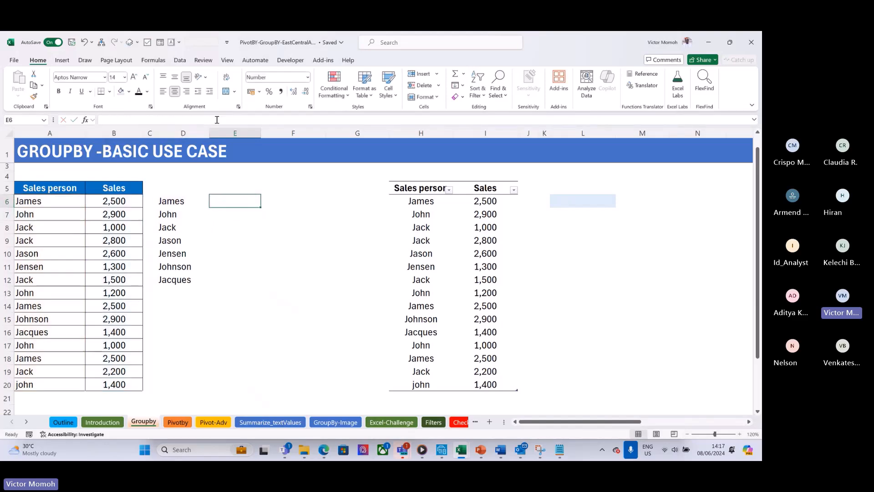
text(=sumifs)
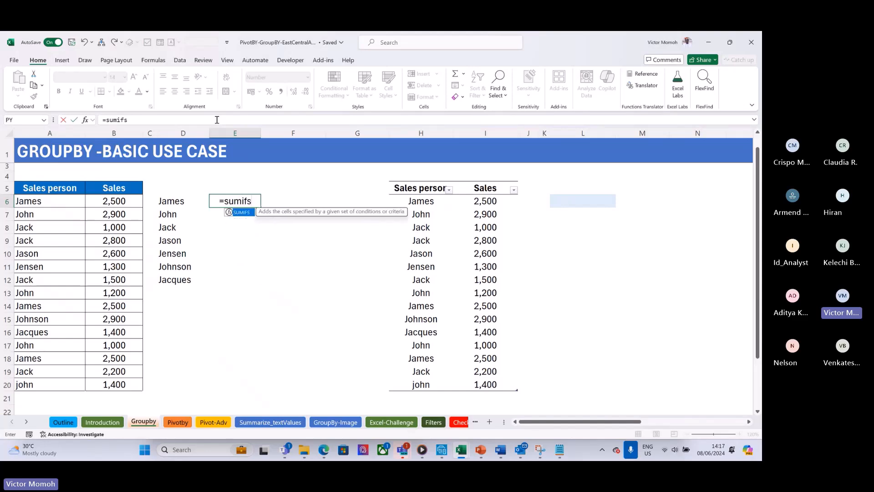
key(Tab)
click(129, 202)
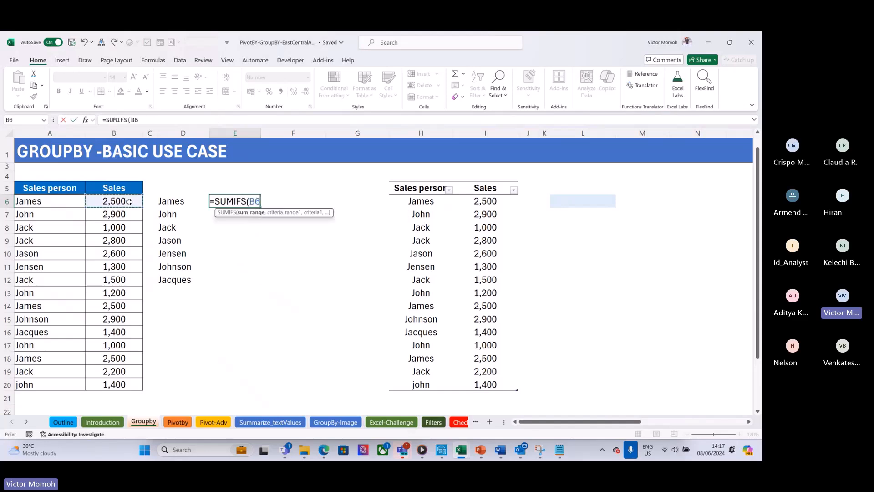
key(ctrl+shift+Down)
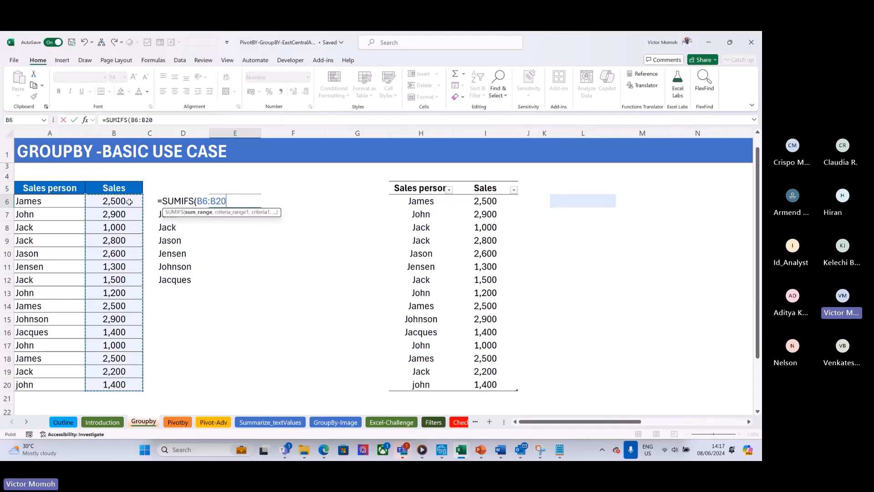
text(,)
click(65, 198)
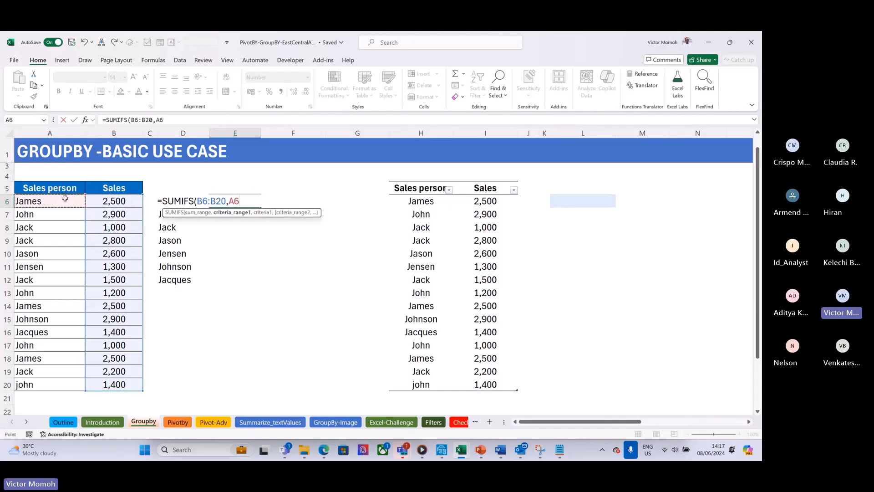
key(ctrl+shift+Down)
text(,)
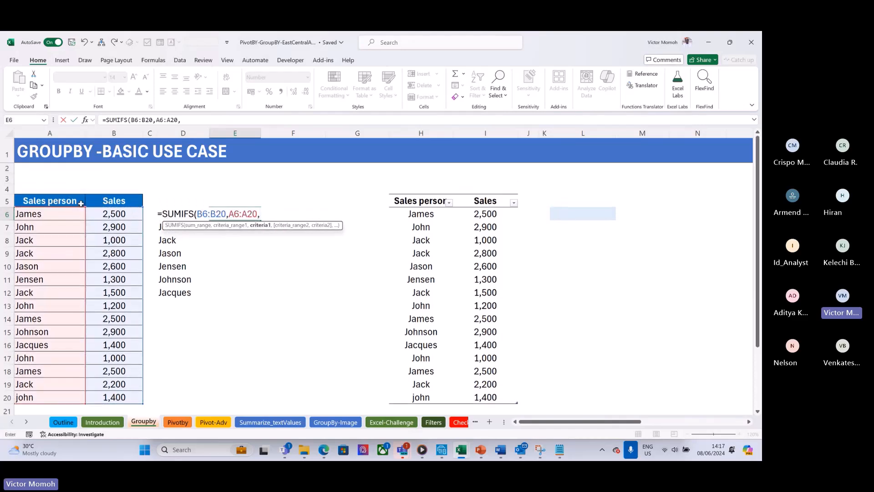
click(154, 226)
key(Up)
key(Right)
key(ctrl+shift+Down)
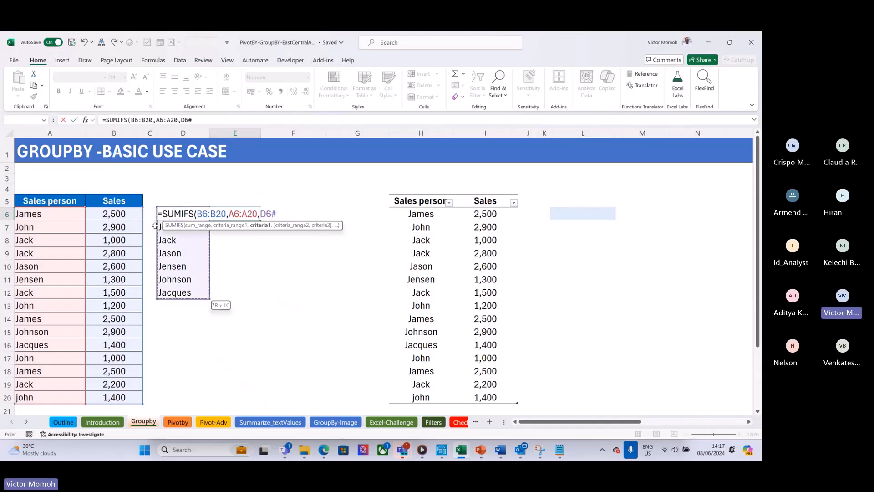
key(ctrl+Return)
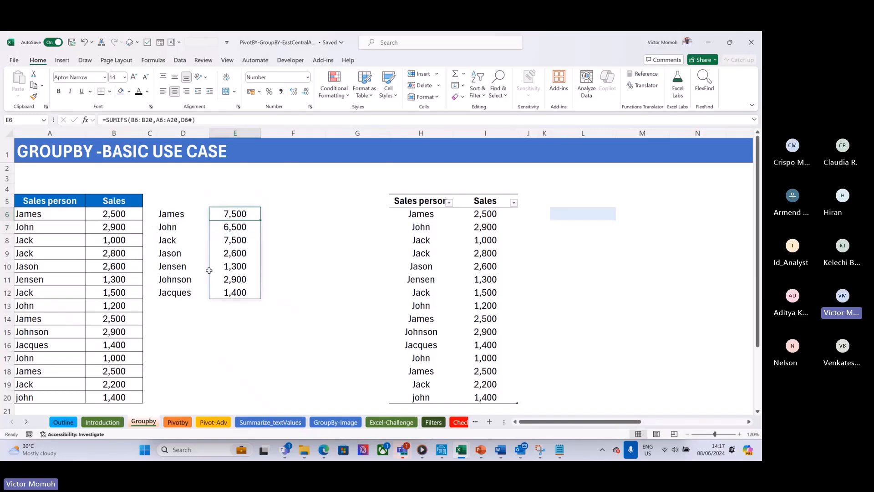
Review the UNIQUE formula in D6 alongside the SUMIFS formula in E6
click(176, 218)
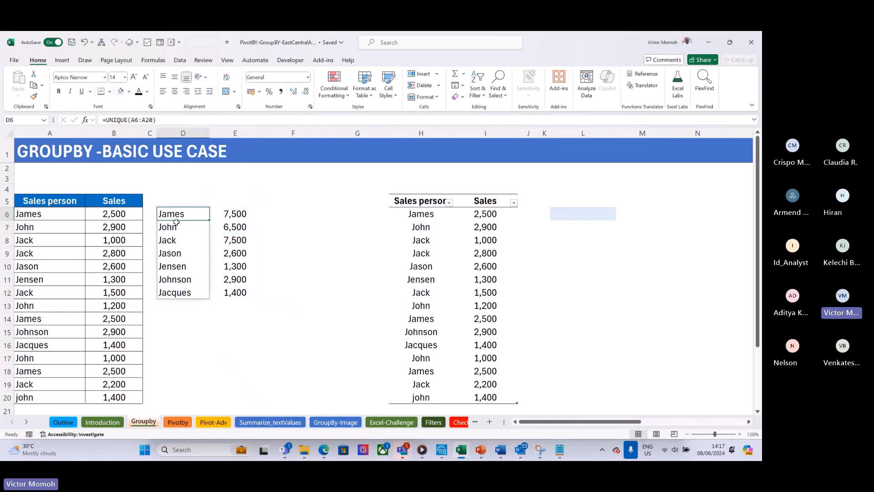
click(226, 215)
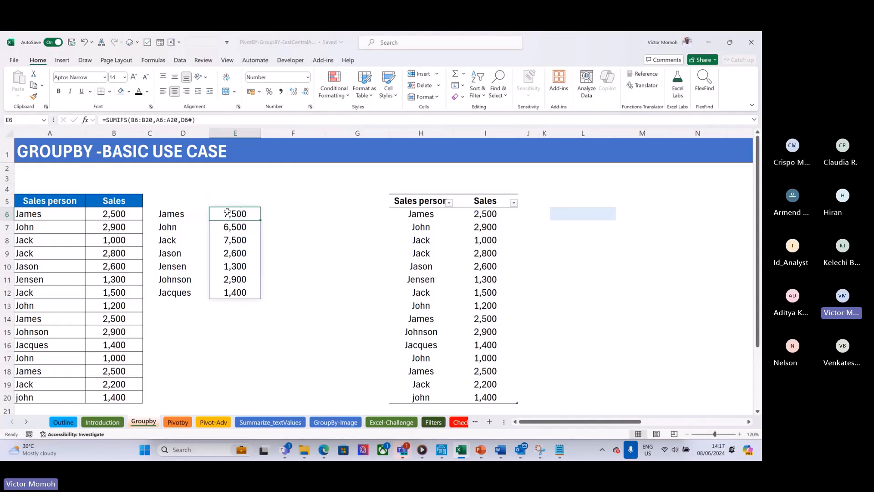
click(180, 214)
click(228, 216)
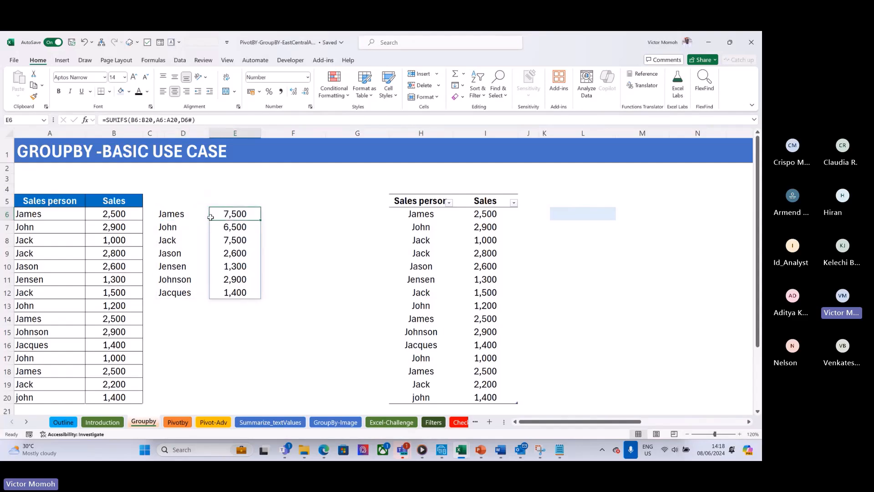
click(171, 215)
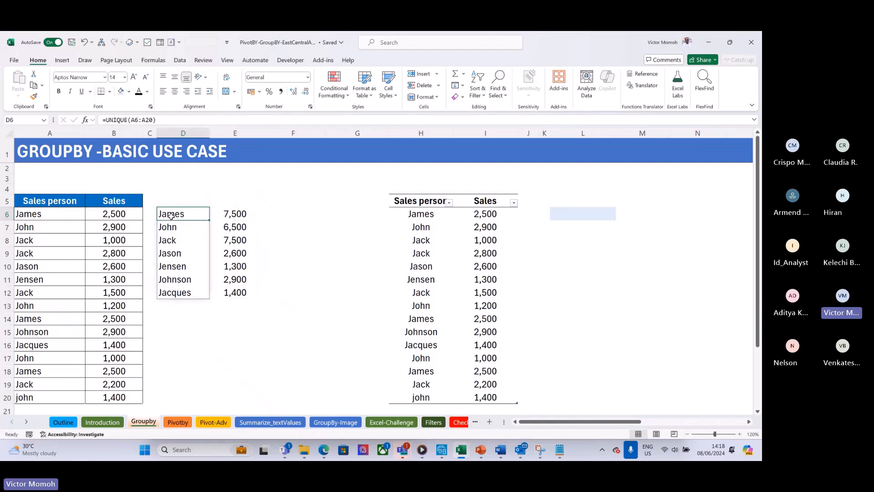
click(234, 213)
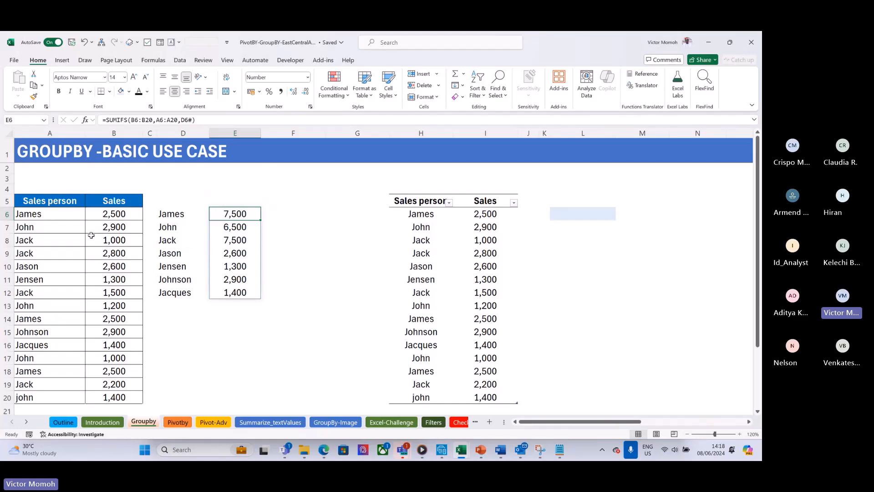
Create a PivotTable from the range A5:B20, placed on the existing worksheet at D14
click(47, 245)
click(52, 207)
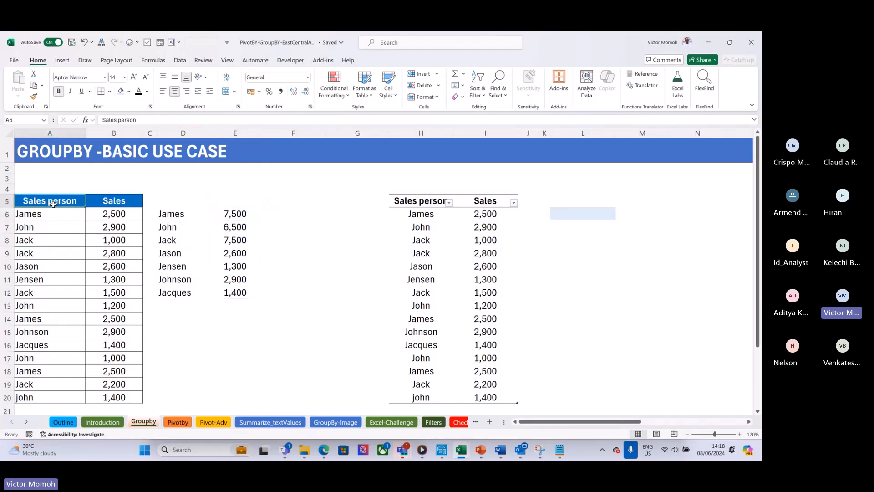
key(alt+d)
key(p)
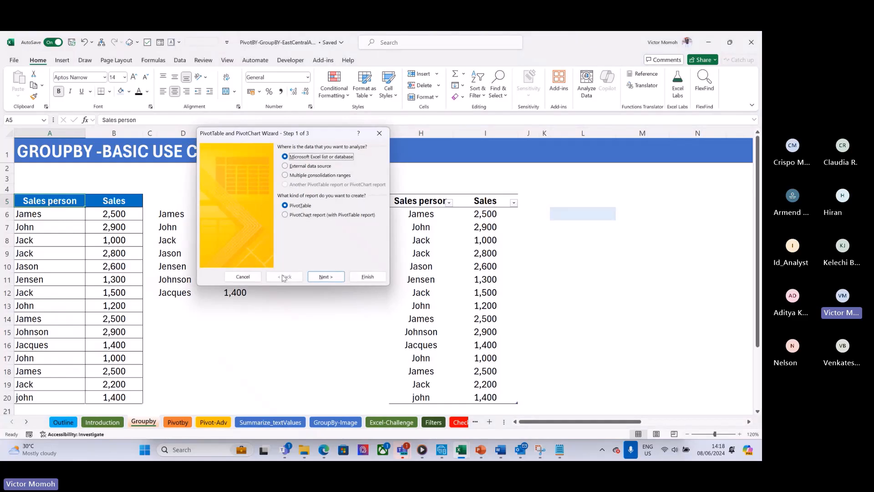
click(325, 276)
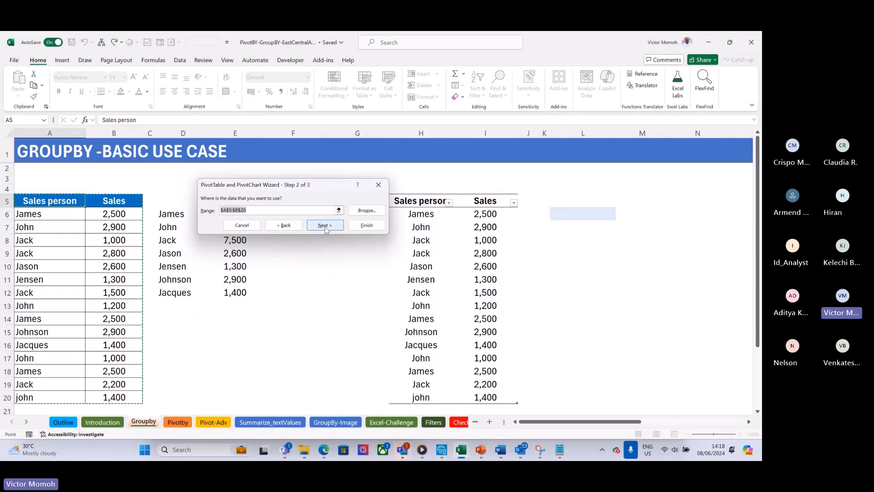
click(324, 230)
click(275, 191)
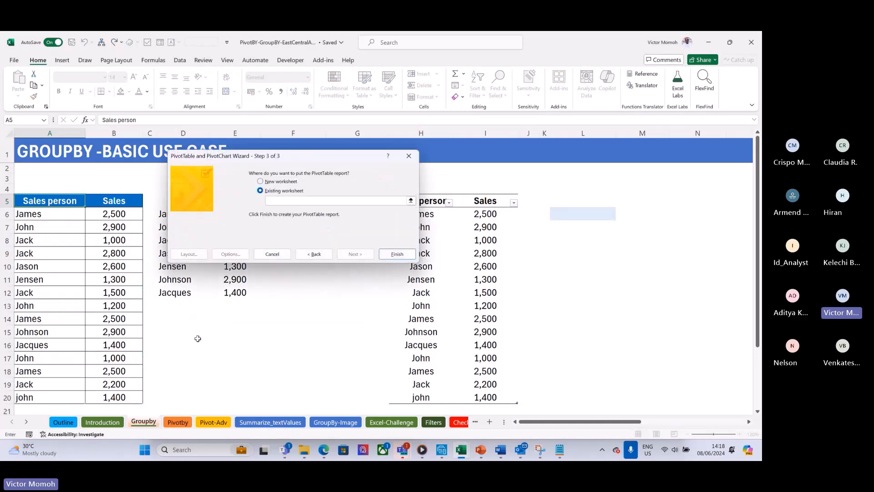
click(179, 319)
click(408, 253)
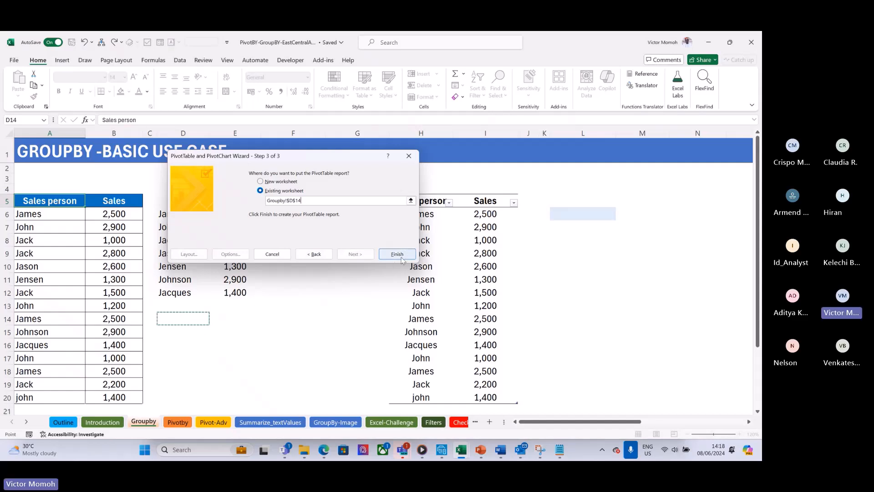
Add Sales person to the PivotTable's rows and Sales to its values as a sum
click(617, 192)
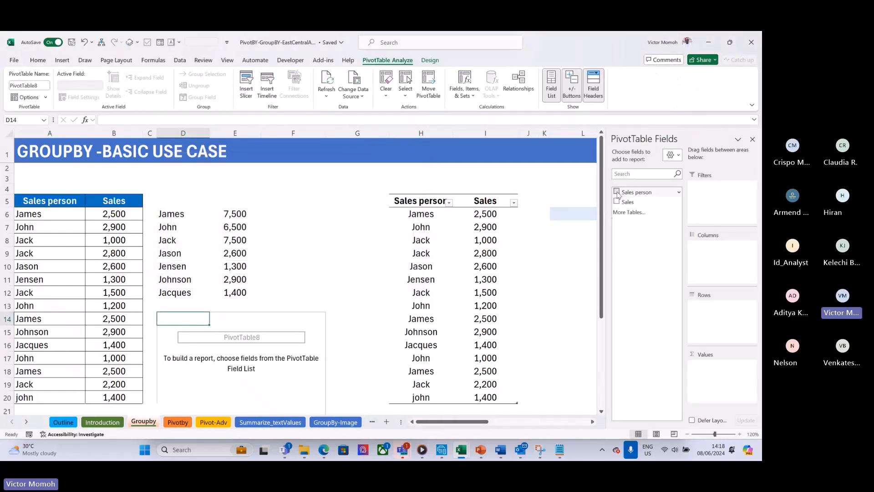
click(617, 201)
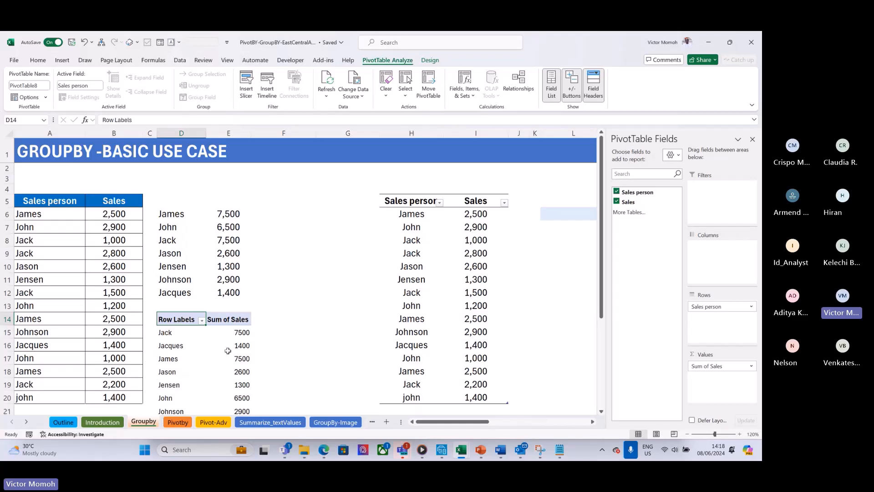
scroll(239, 334, down, 1)
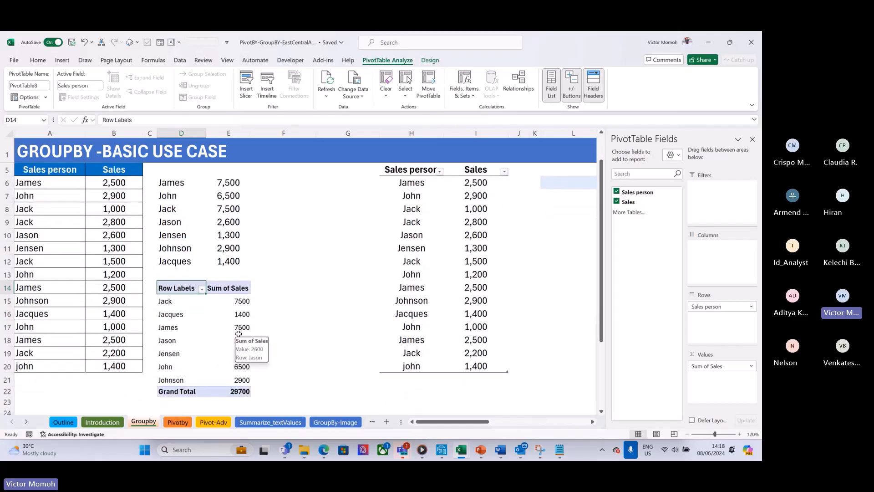
Set the sales amount in B14 of the source table to 3000
click(108, 287)
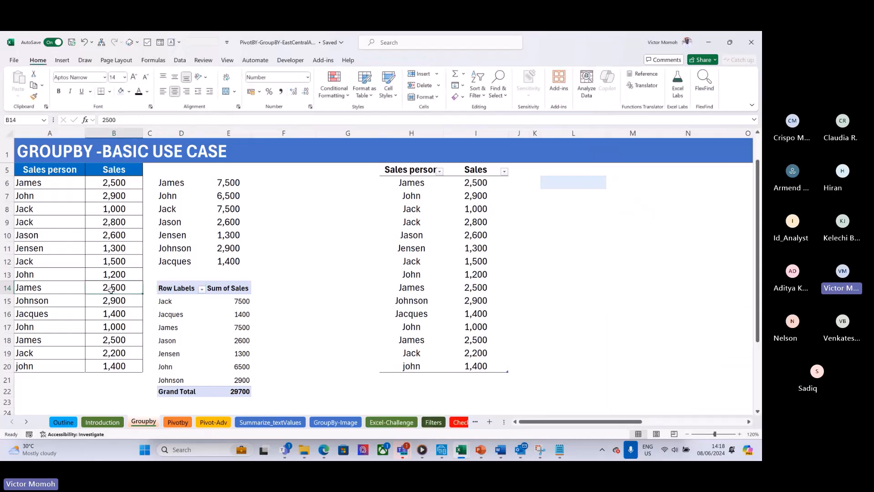
text(3000)
key(Return)
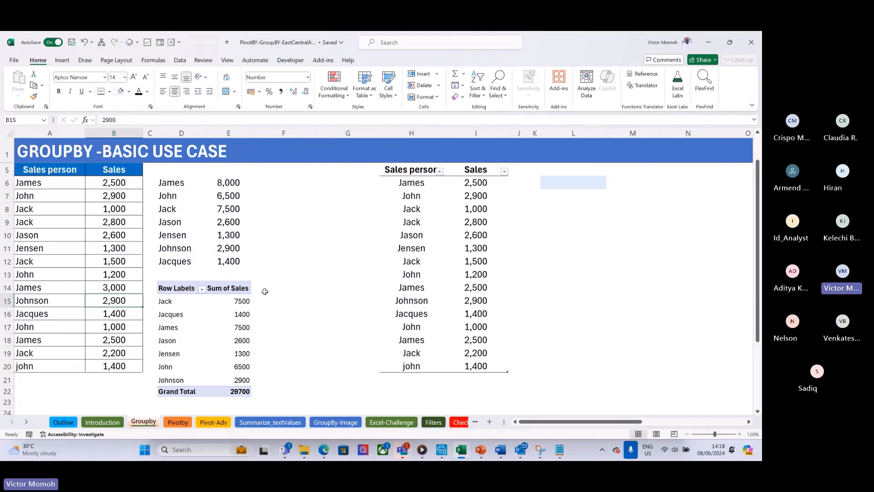
Refresh the PivotTable to pick up the changed source data, and delete it from D14:E22
click(237, 317)
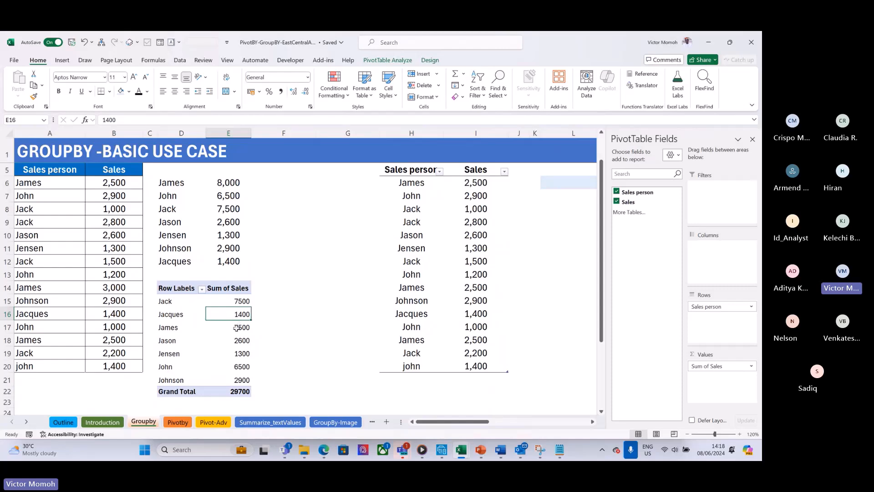
click(240, 329)
right_click(240, 329)
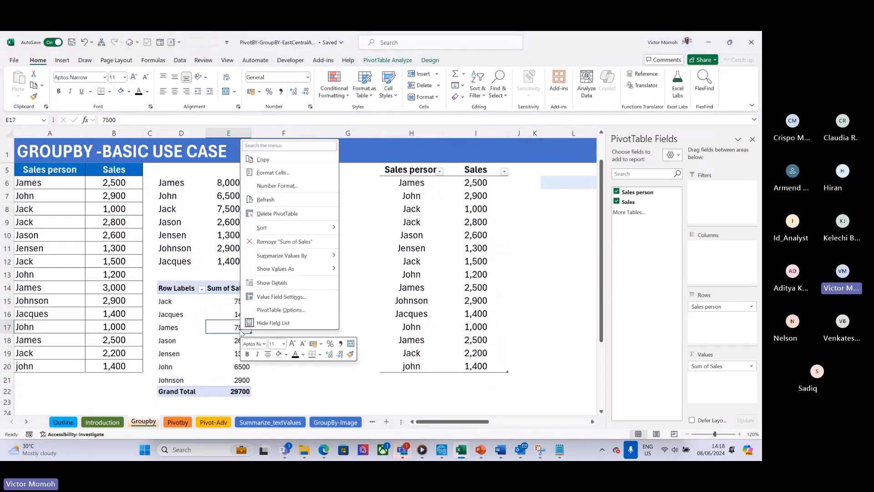
click(265, 200)
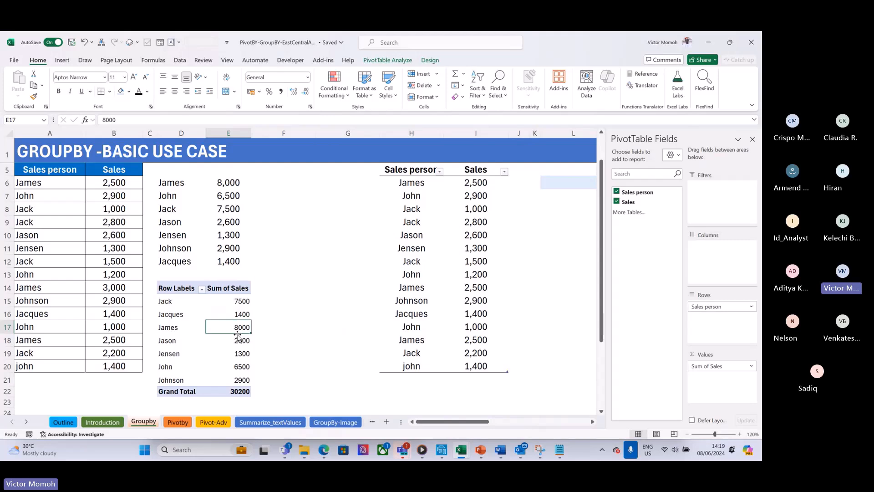
drag(180, 288, 241, 387)
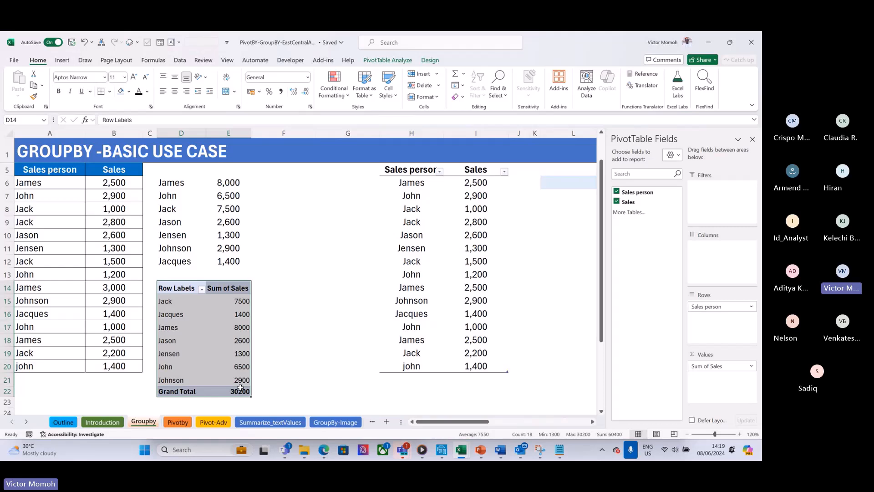
key(Delete)
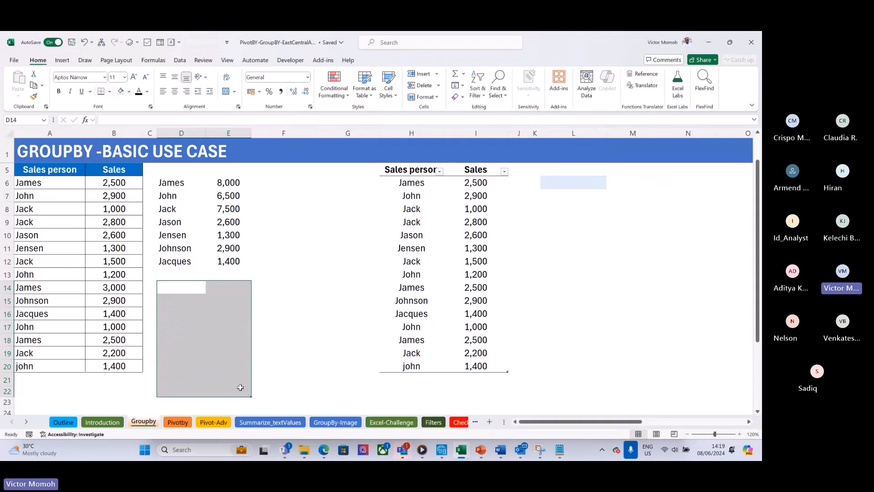
Start a GROUPBY formula in D14 with the sales person range A6:A20 as the row fields
click(178, 288)
scroll(177, 287, up, 1)
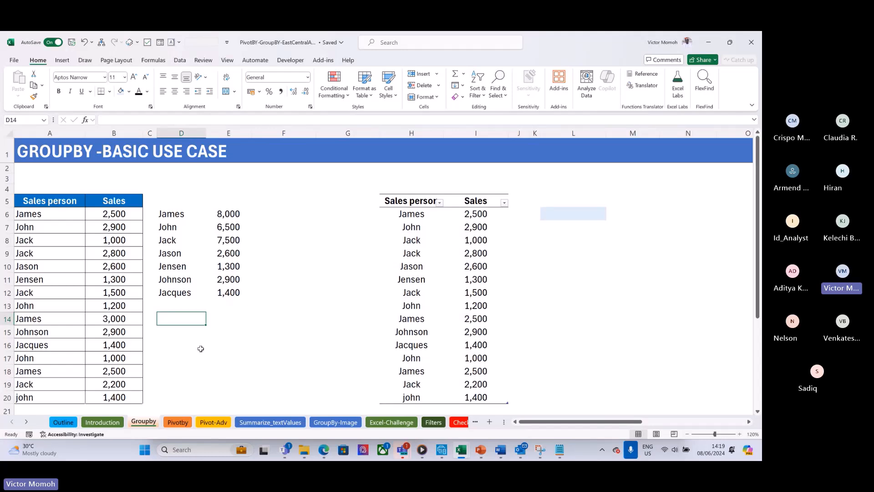
text(=grou)
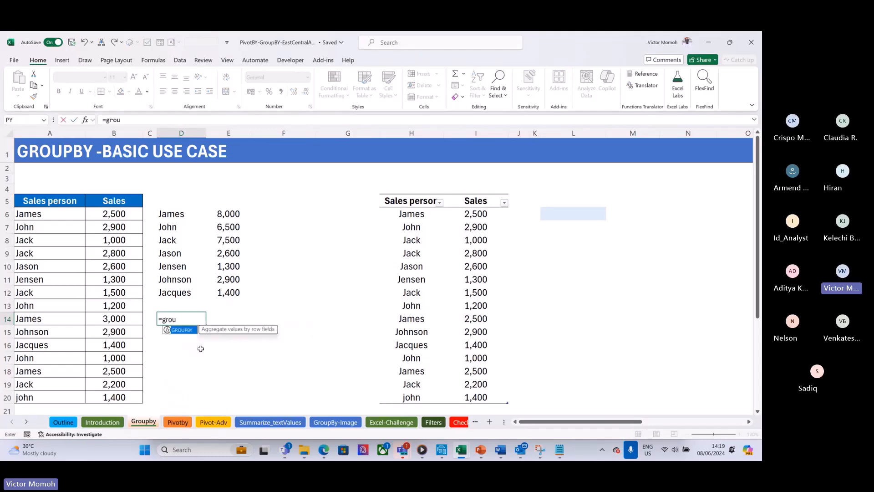
key(Tab)
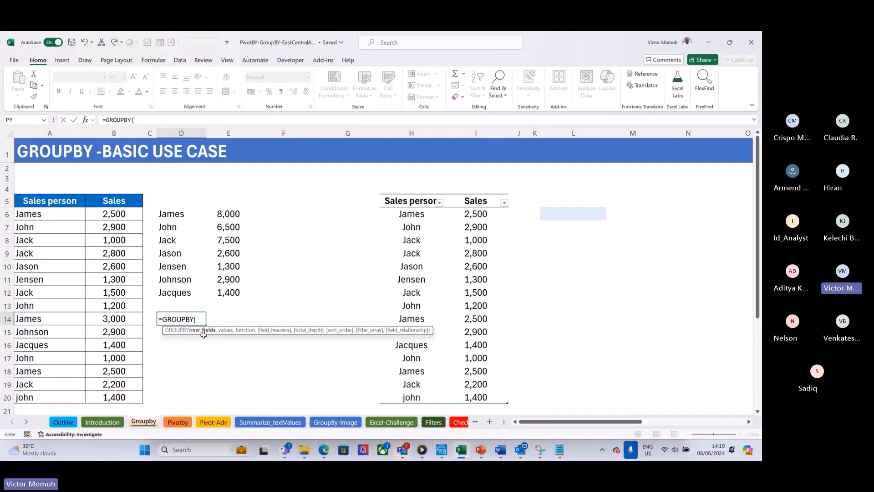
click(53, 218)
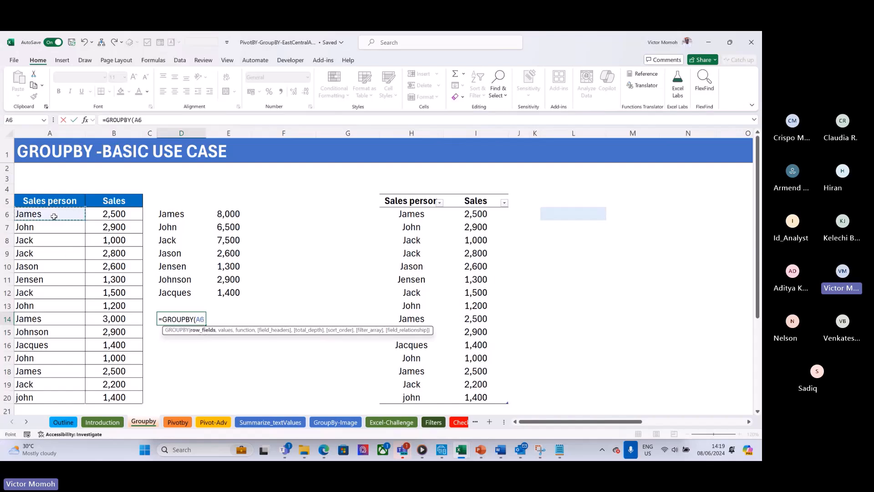
key(ctrl+shift+Down)
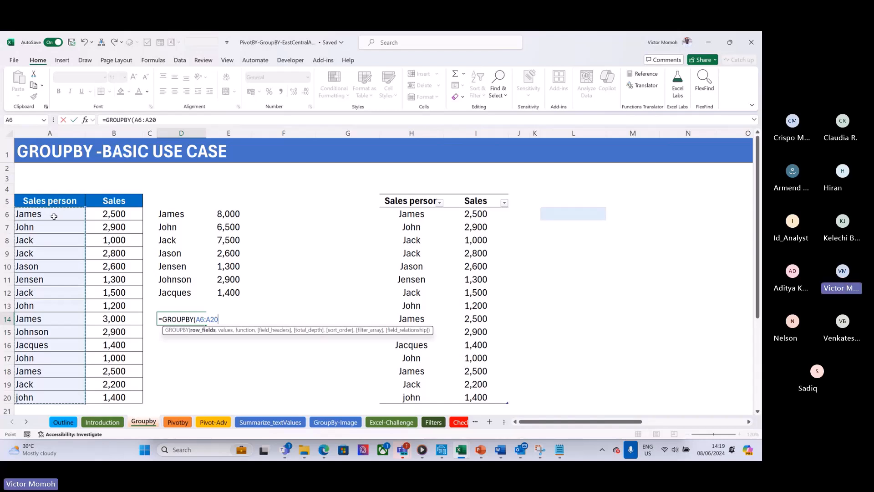
text(,)
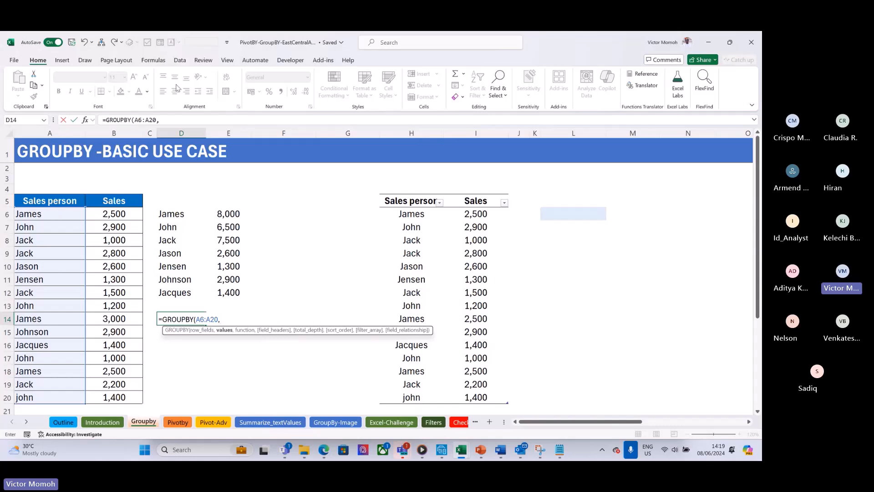
Complete the GROUPBY formula in D14 with B6:B20 as the values and SUM as the function
click(110, 214)
key(ctrl+shift+Down)
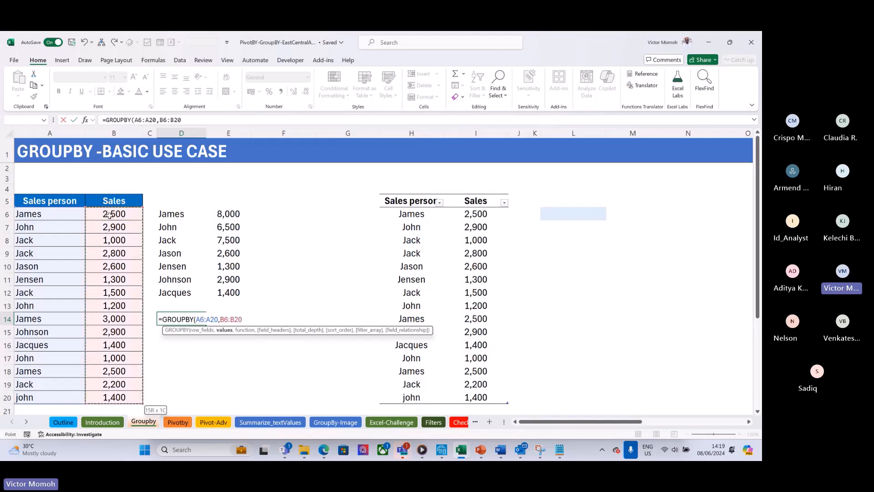
text(,)
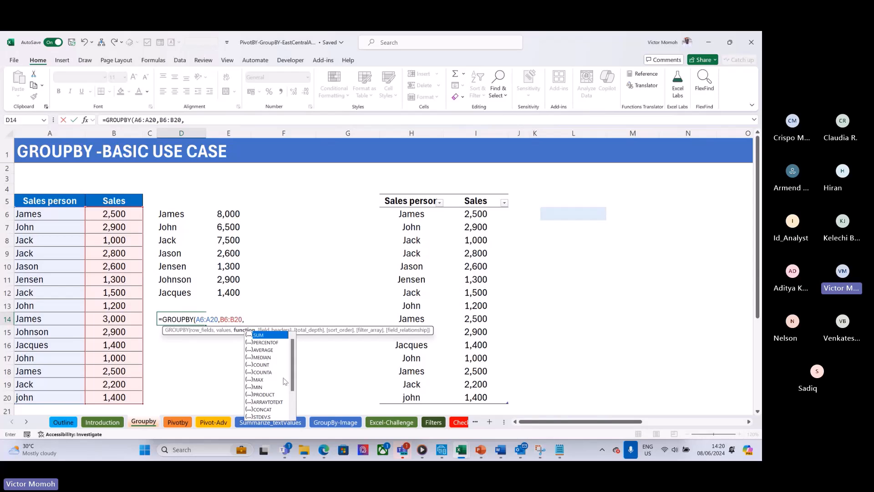
mouse_move(293, 376)
mouse_down()
mouse_move(296, 411)
mouse_move(295, 362)
mouse_up()
double_click(267, 336)
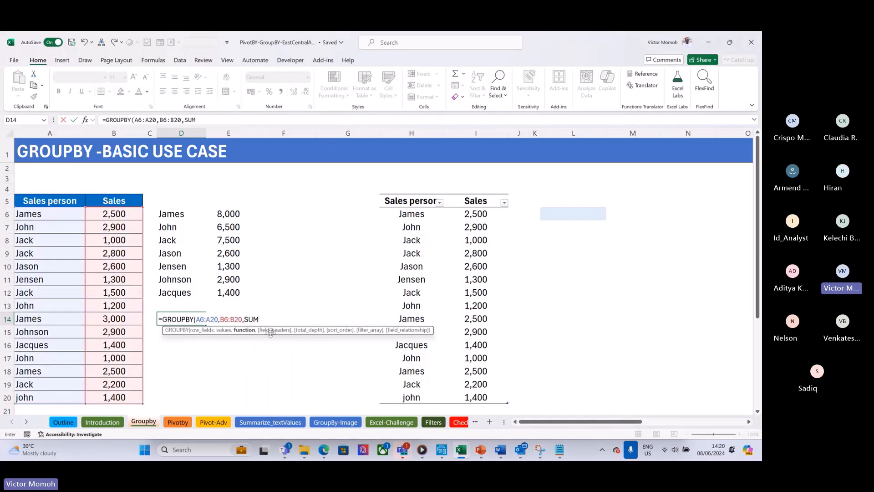
text())
key(ctrl+Return)
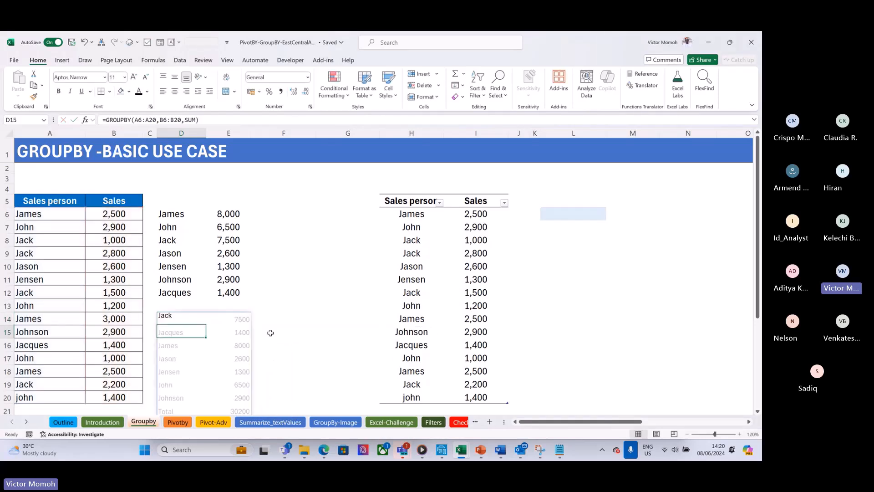
Change the aggregation function in D14's GROUPBY formula to AVERAGE
scroll(257, 346, down, 1)
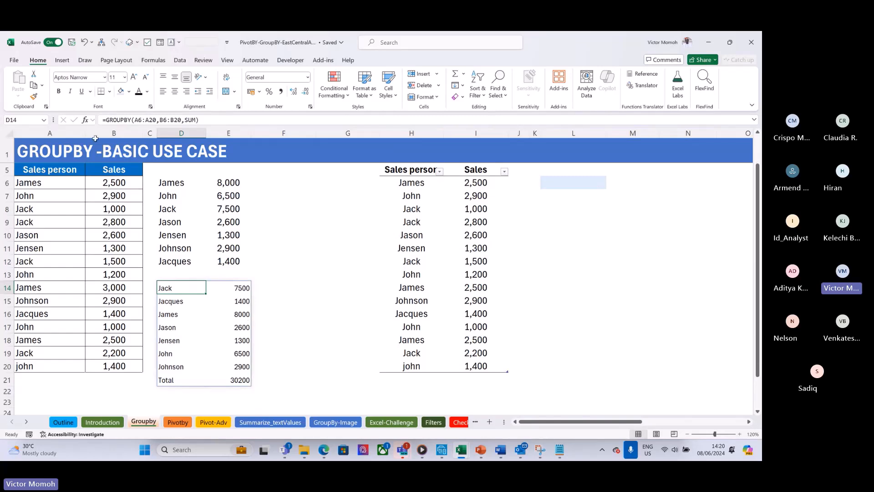
click(150, 120)
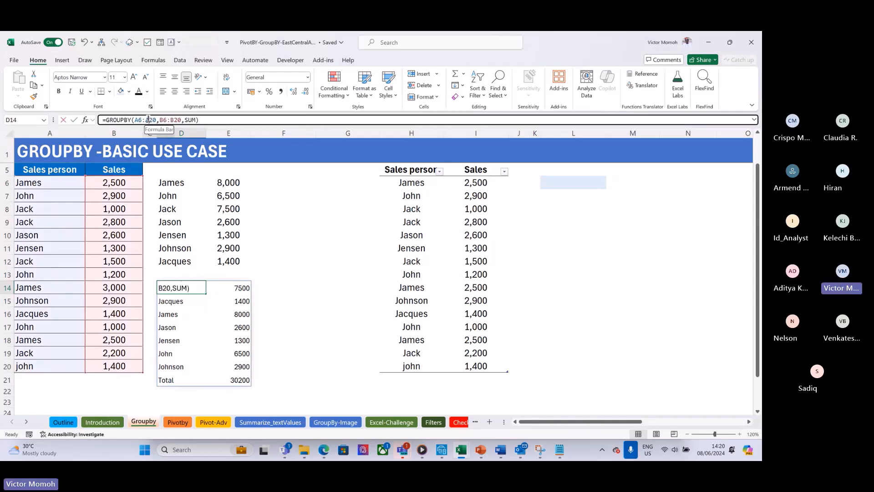
click(167, 120)
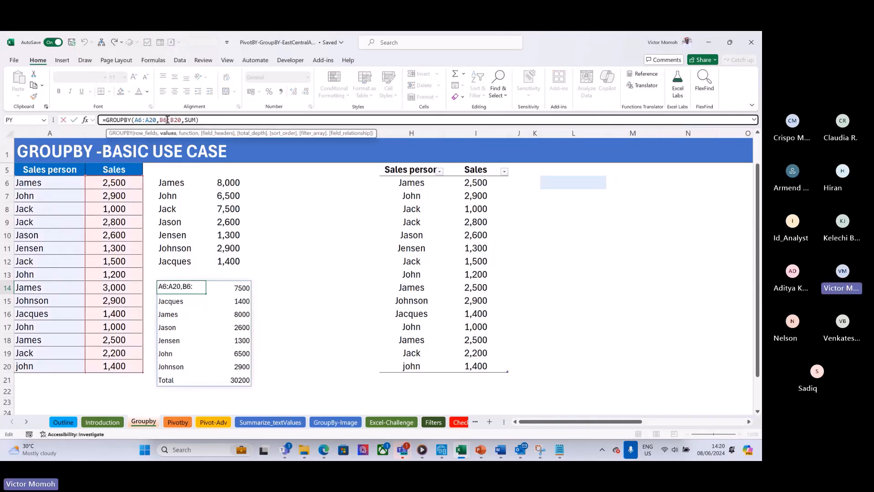
click(197, 120)
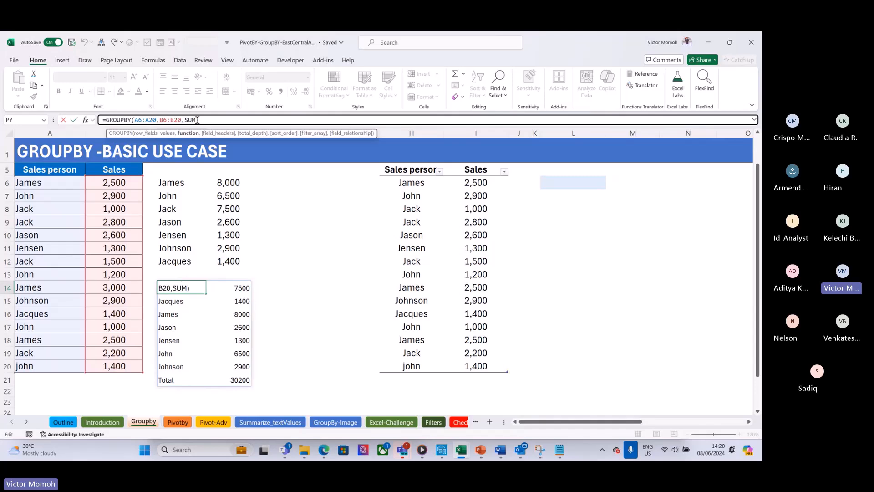
key(BackSpace)
key(BackSpace)
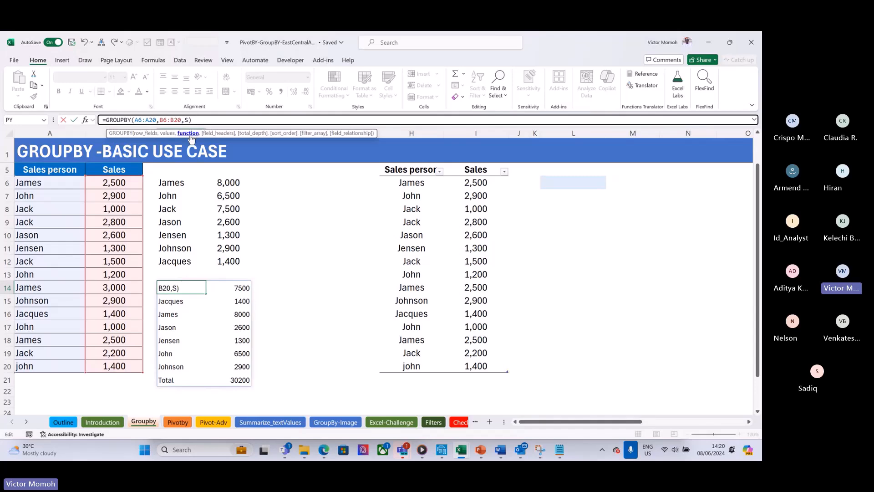
key(BackSpace)
text(aver)
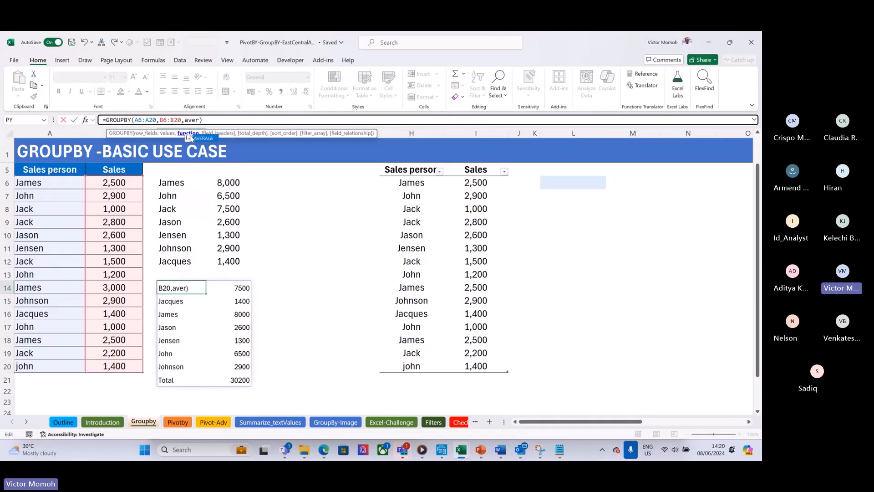
key(Tab)
key(ctrl+Return)
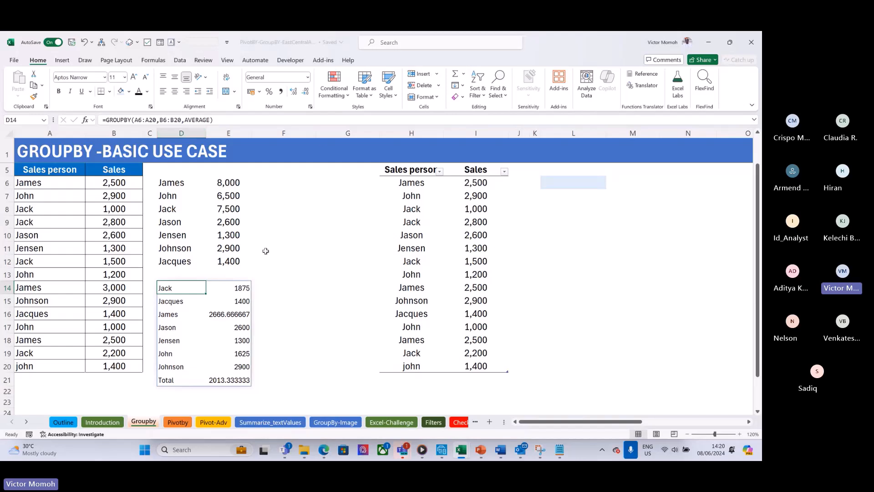
Set the sales amount in B14 to 2500, and compare the GROUPBY result at D14 with the UNIQUE formula in D6
click(241, 315)
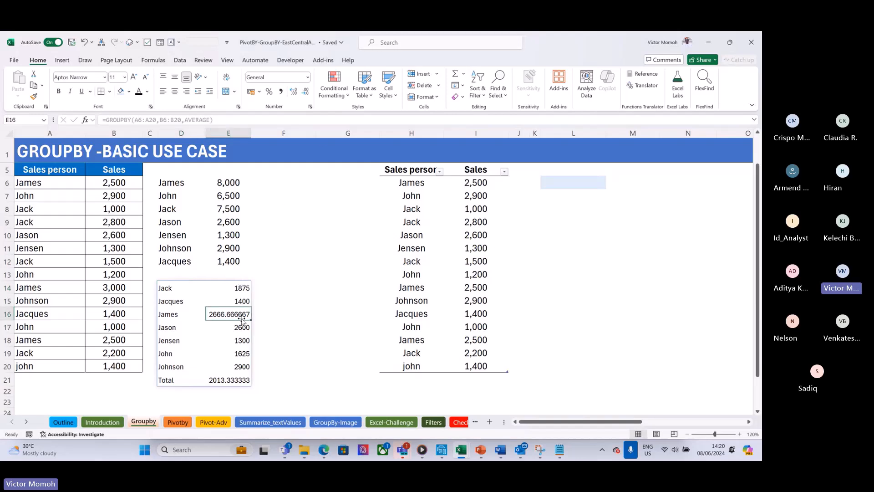
click(241, 380)
click(240, 287)
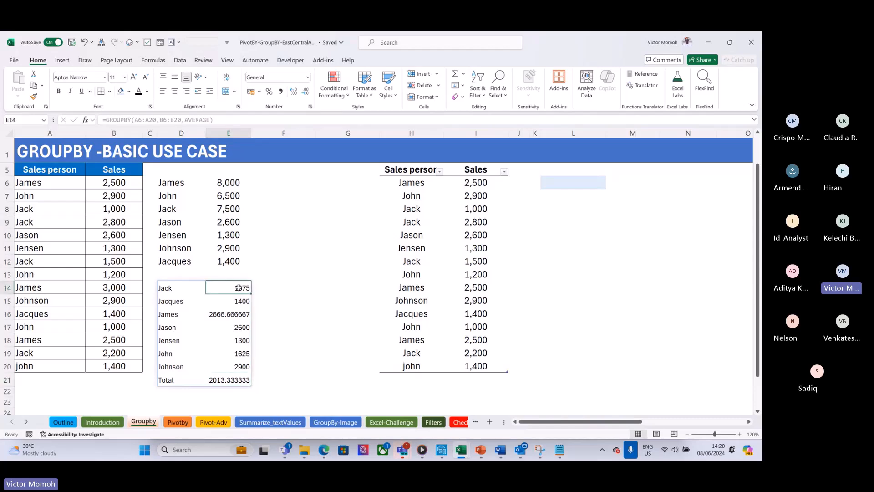
click(180, 289)
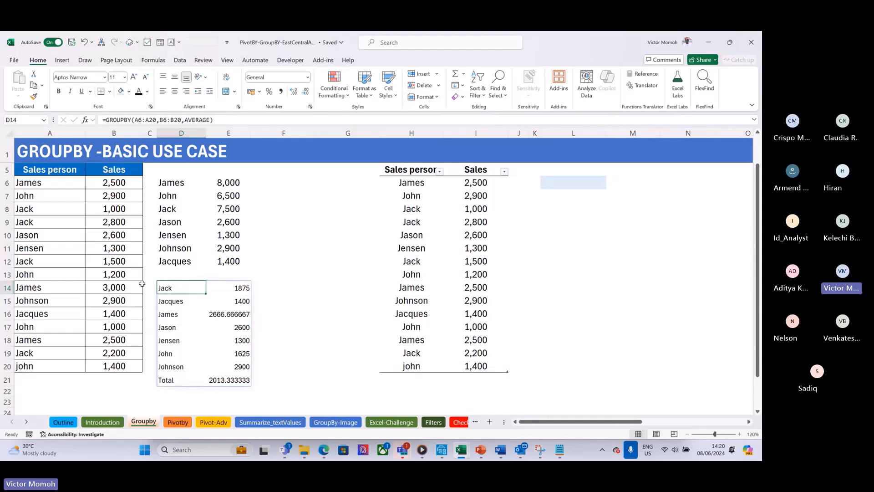
click(118, 287)
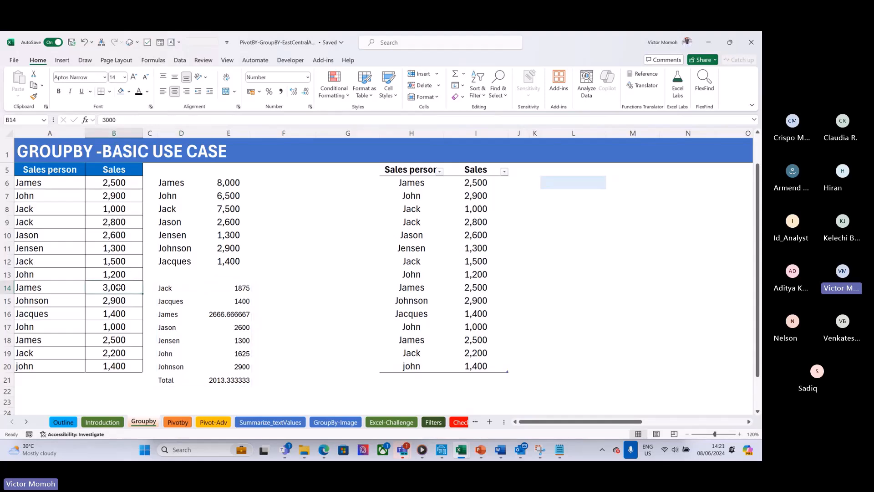
text(2500)
key(Return)
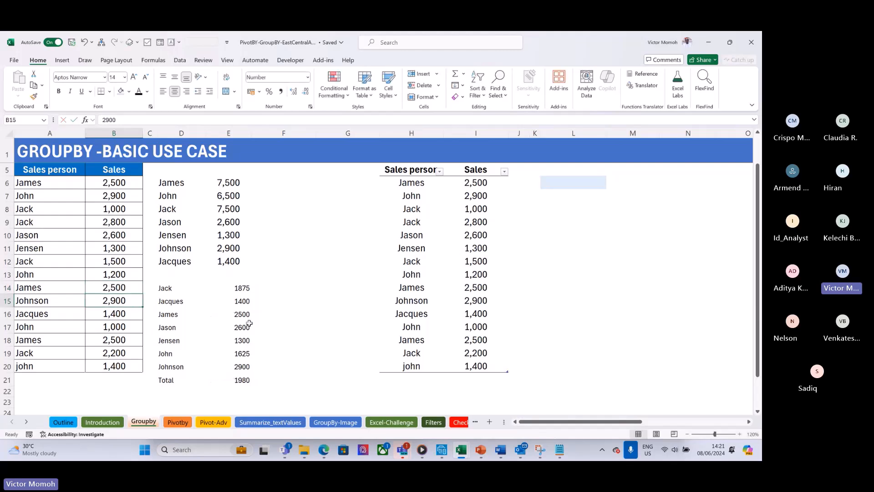
click(211, 293)
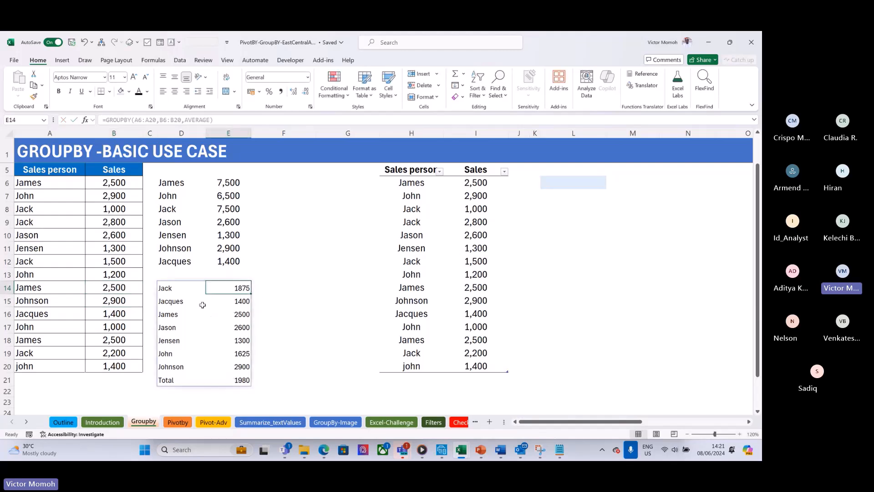
click(171, 288)
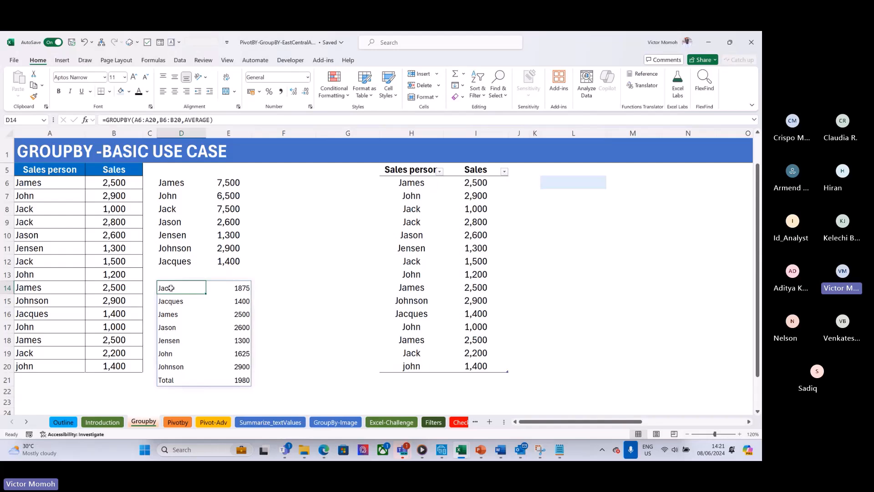
click(178, 185)
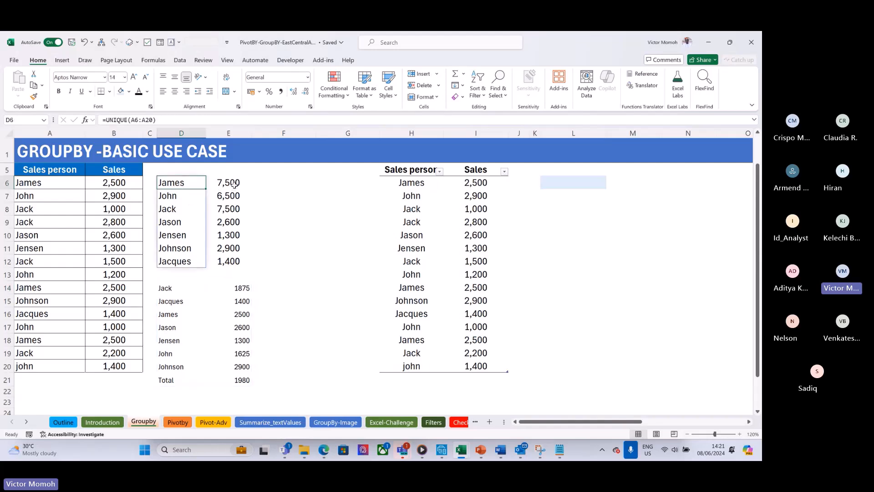
click(172, 290)
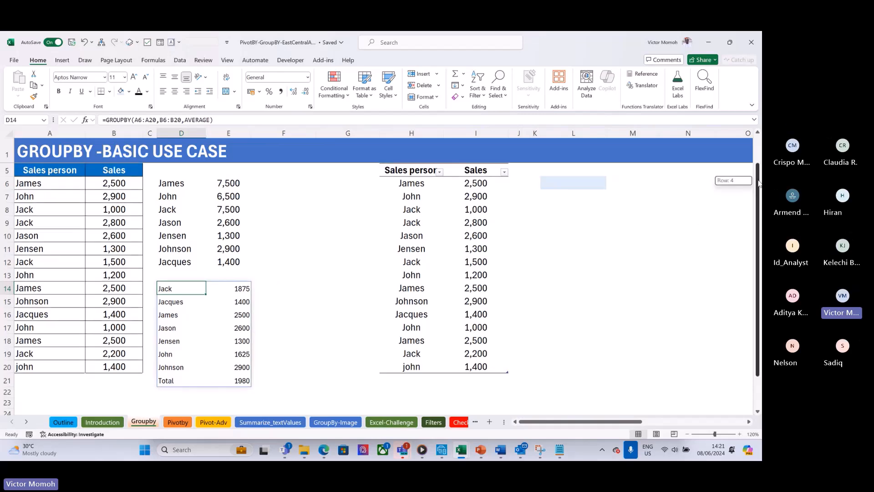
Start a GROUPBY formula in L6 with the whole Sales person column of Salestable, header included, as the row fields
drag(757, 184, 755, 164)
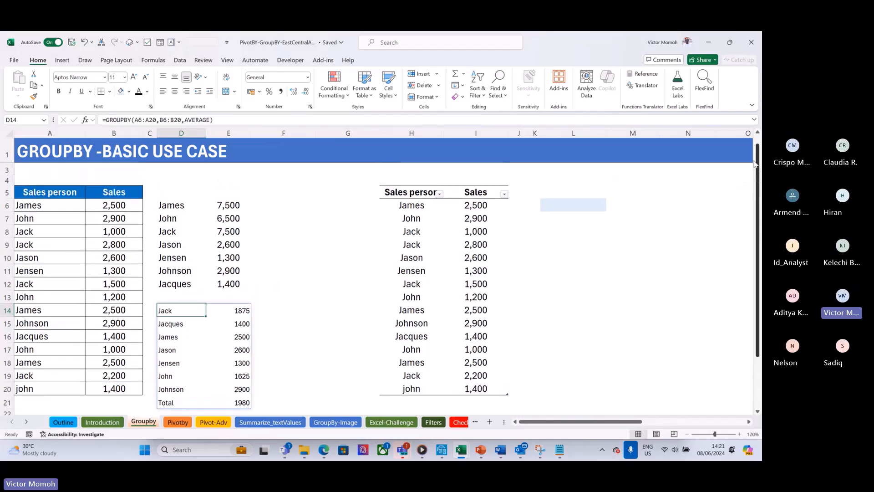
click(571, 203)
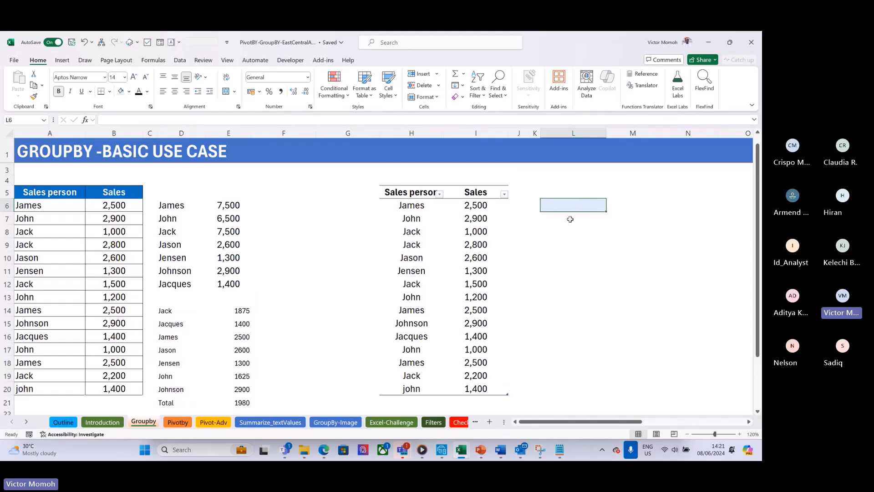
text(=)
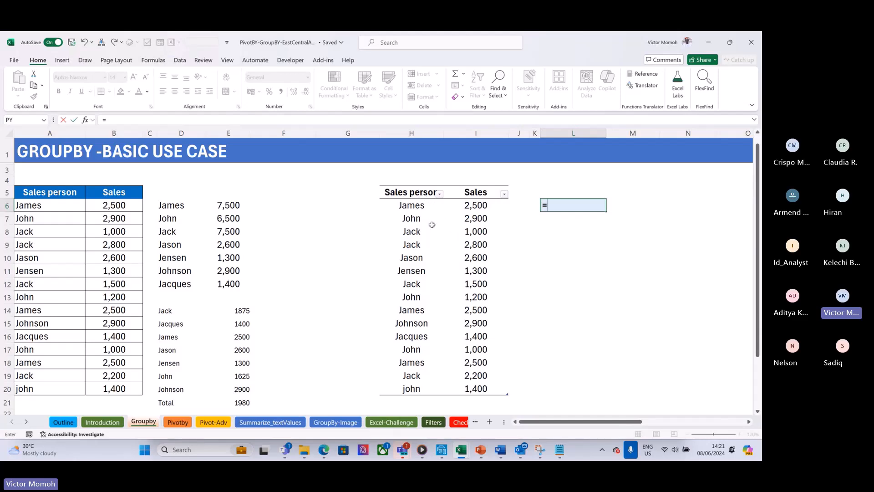
text(grou)
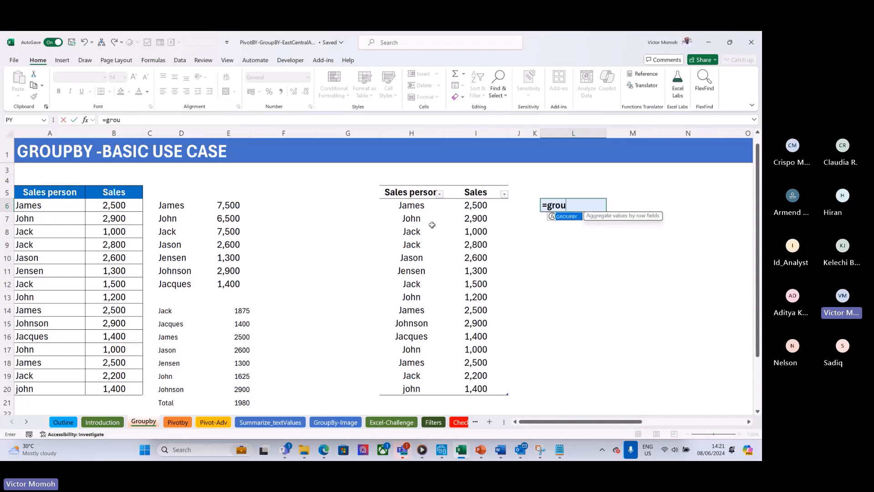
key(Tab)
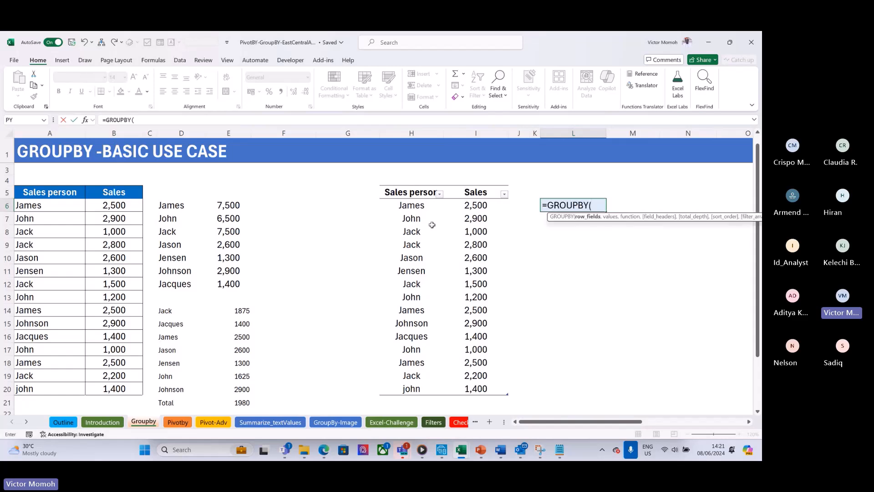
click(419, 192)
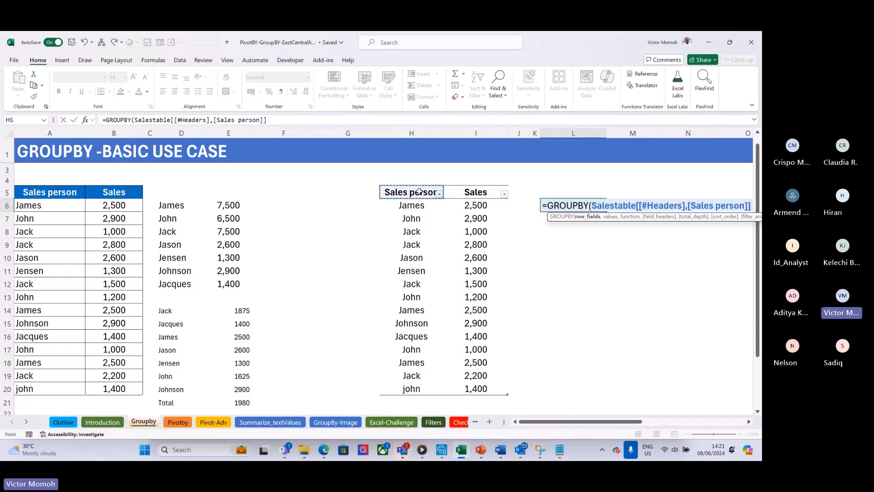
click(419, 191)
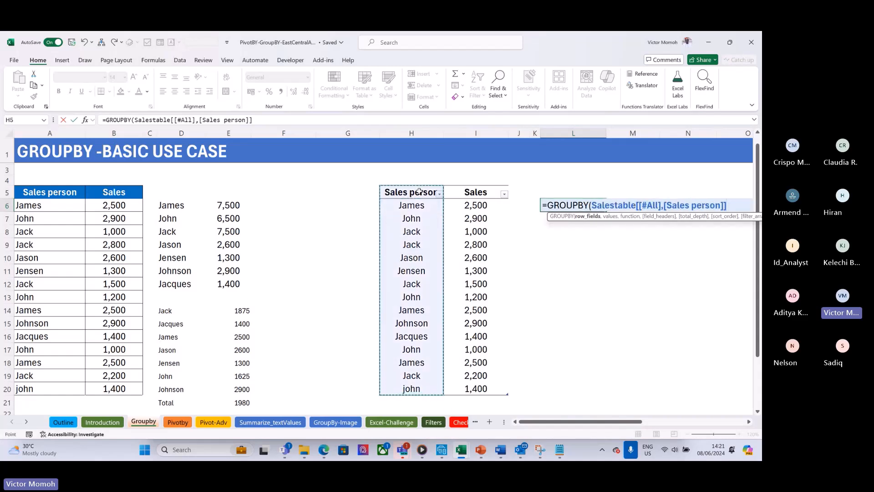
Complete L6's GROUPBY formula with the whole Sales column, header included, and the SUM function, and remove the bold from L6:M6
text(,)
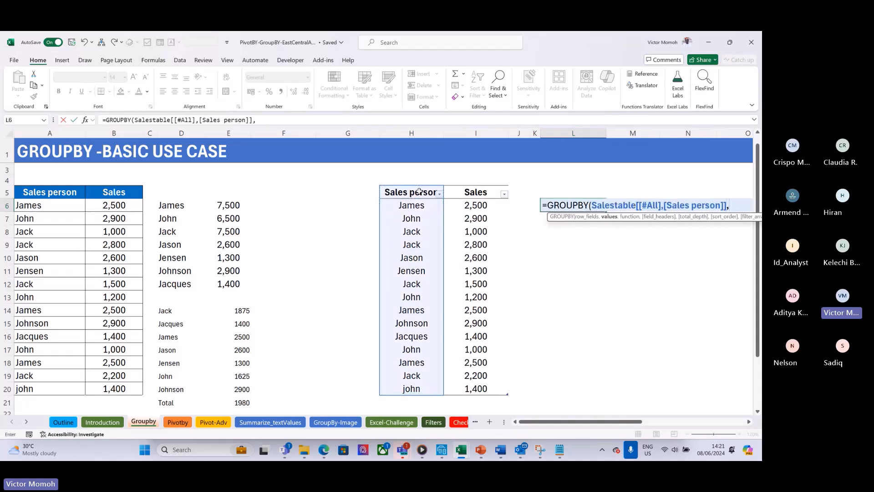
click(472, 192)
click(472, 191)
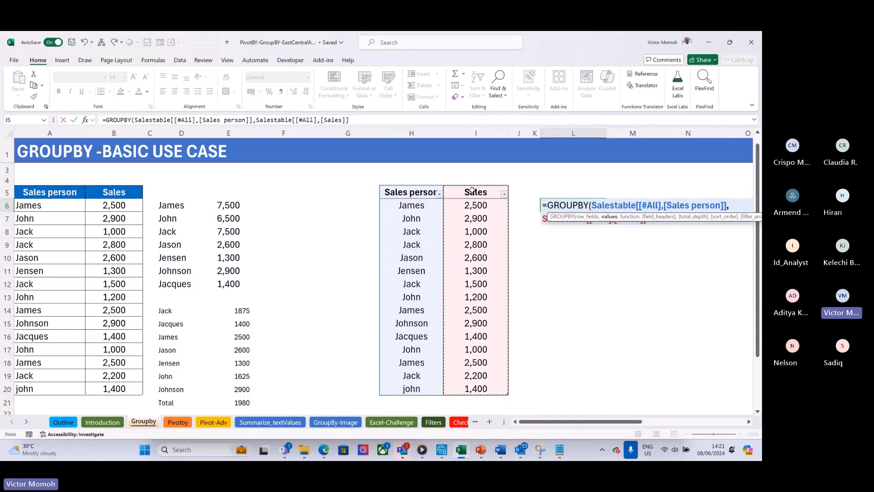
text(,)
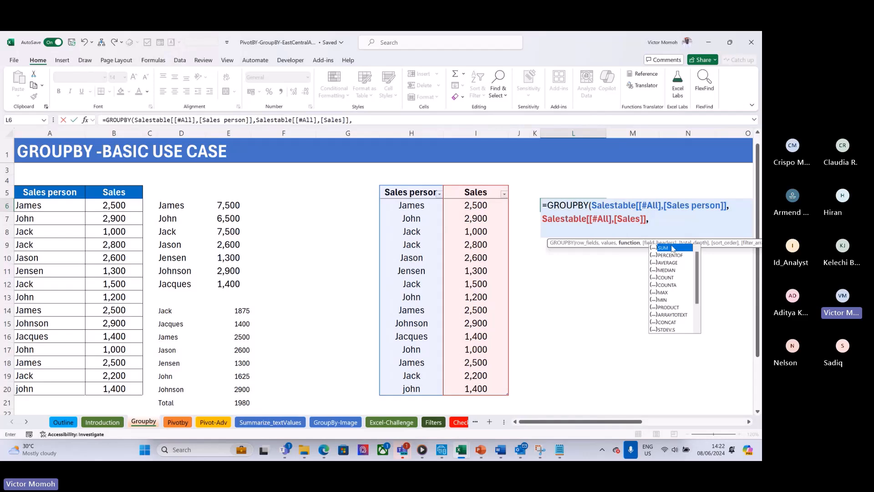
double_click(672, 248)
text())
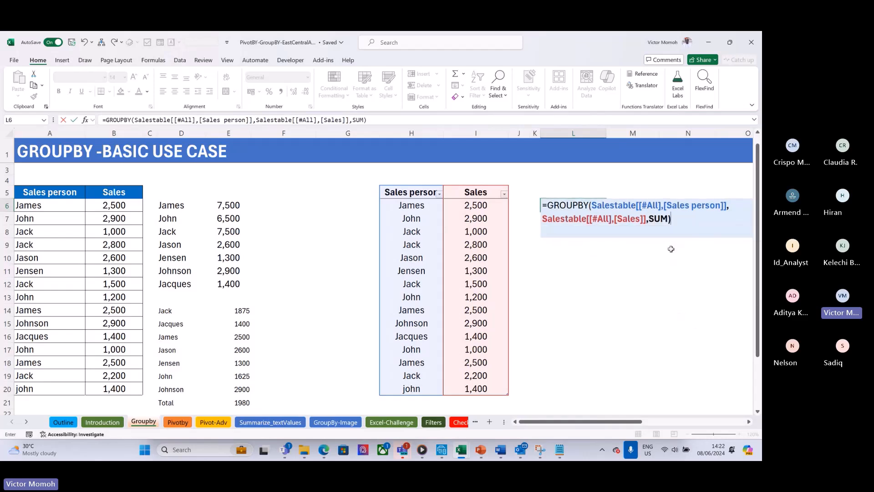
key(Return)
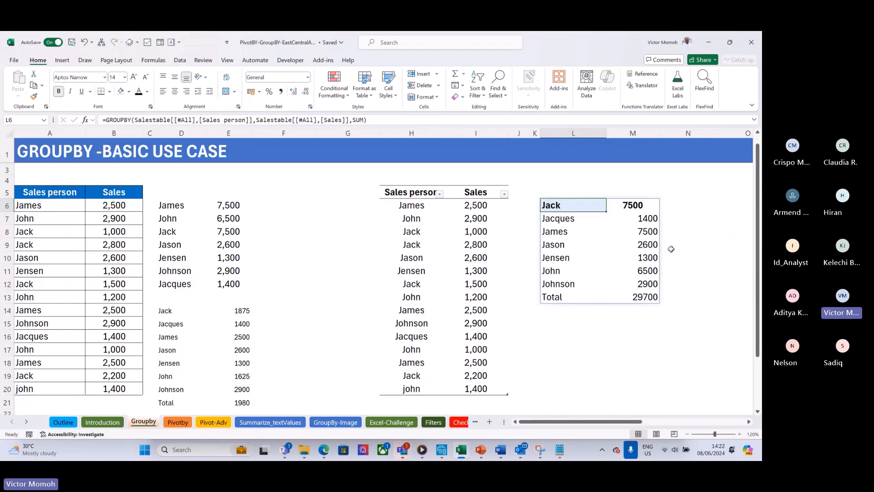
key(shift+Right)
key(ctrl+b)
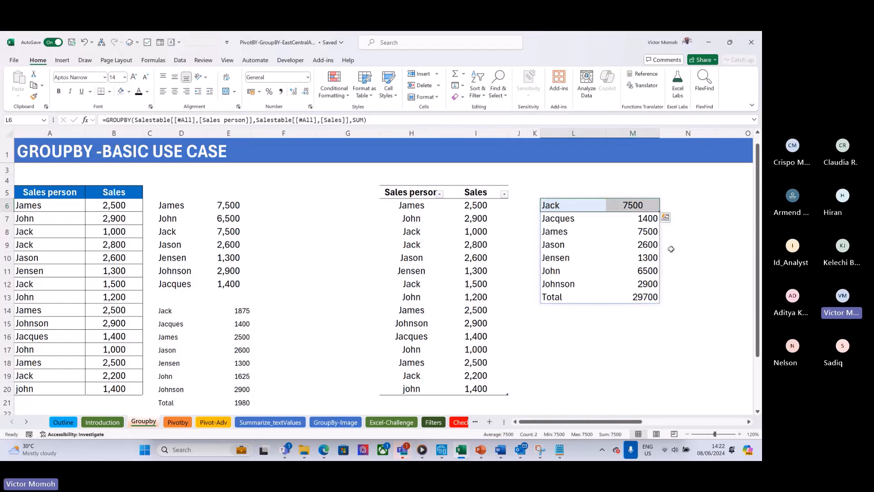
Add field headers argument 3 (Yes and show) to the GROUPBY formula in L6
click(563, 207)
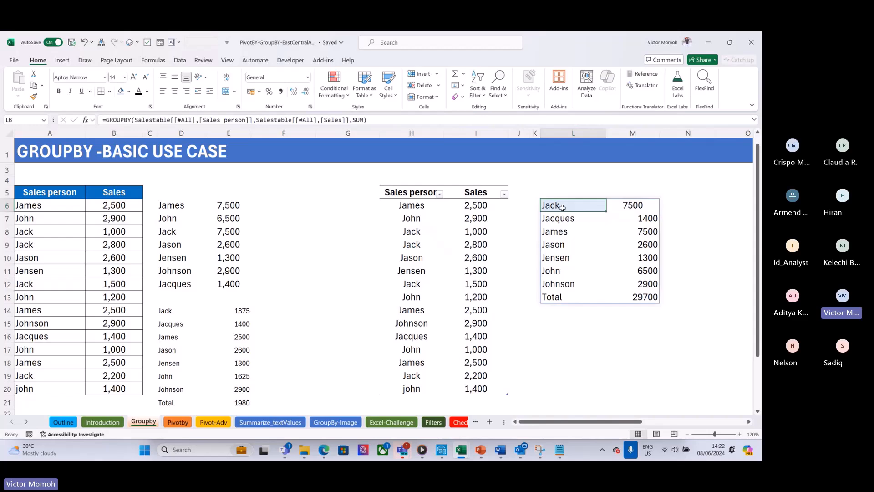
click(382, 122)
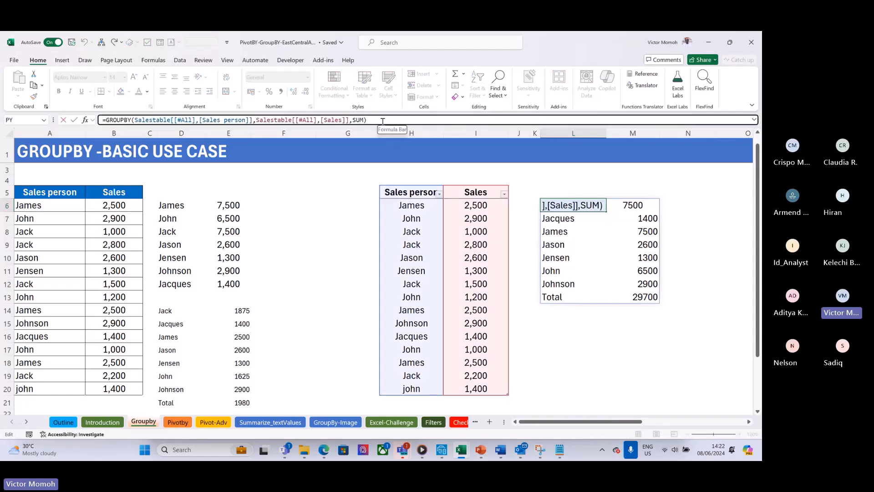
key(Left)
text(,)
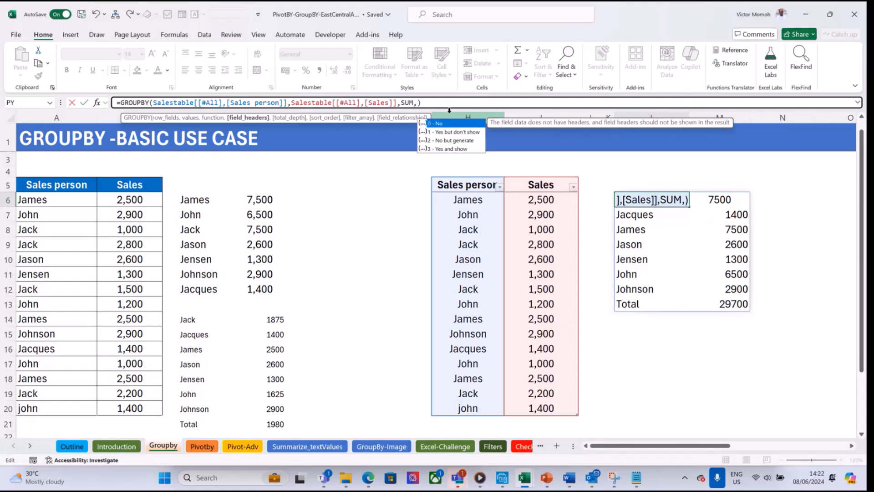
text(3)
key(ctrl+Return)
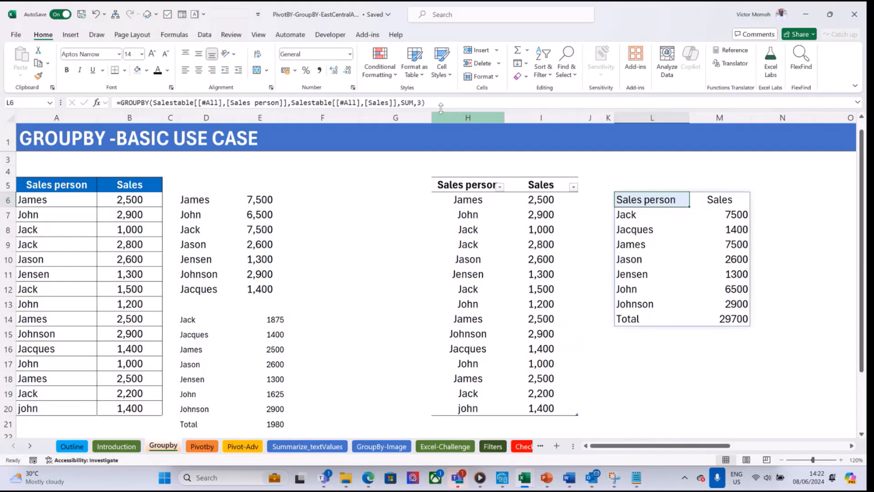
Add total depth argument 0 (No totals) to the GROUPBY formula in L6
click(442, 103)
key(Left)
text(,)
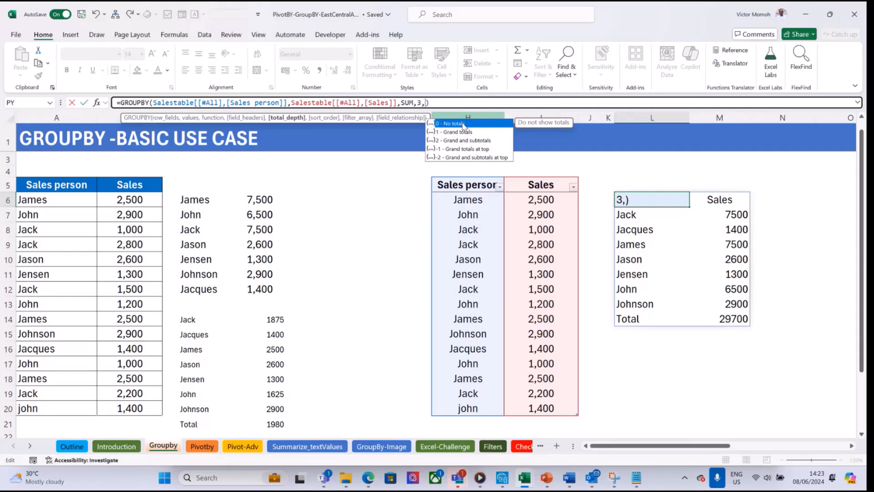
text(0)
key(ctrl+Return)
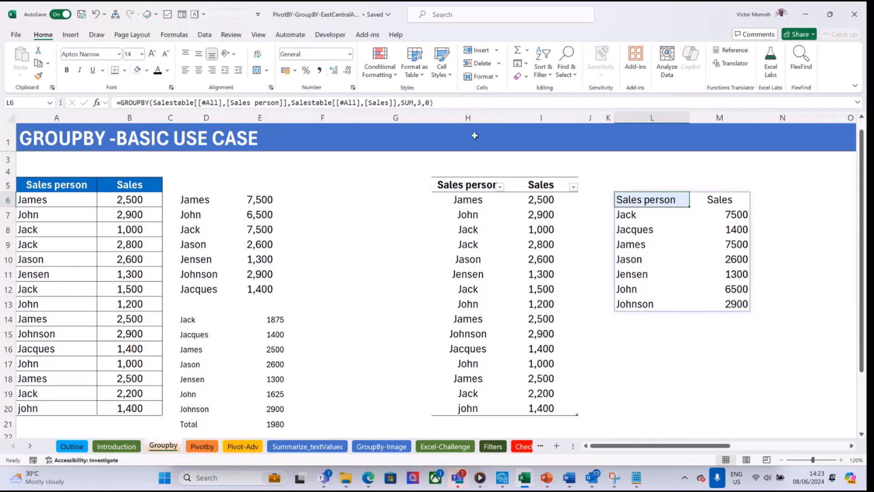
click(449, 104)
key(Left)
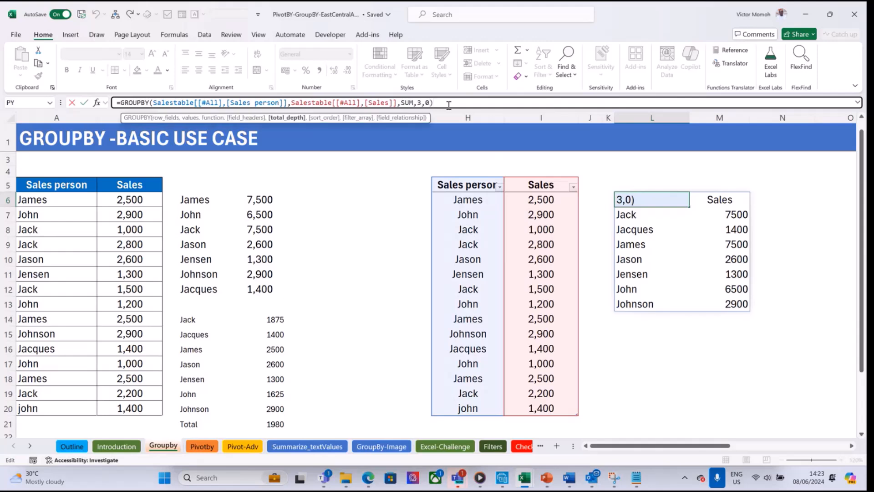
text(,)
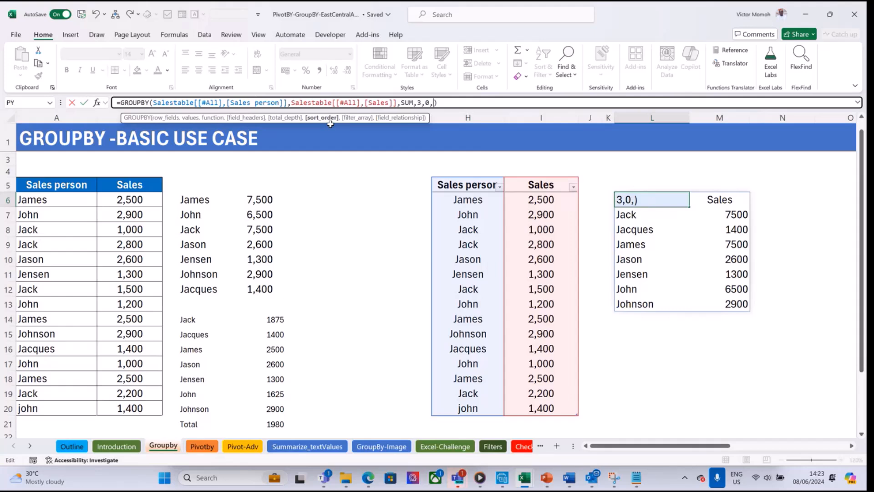
key(BackSpace)
key(Return)
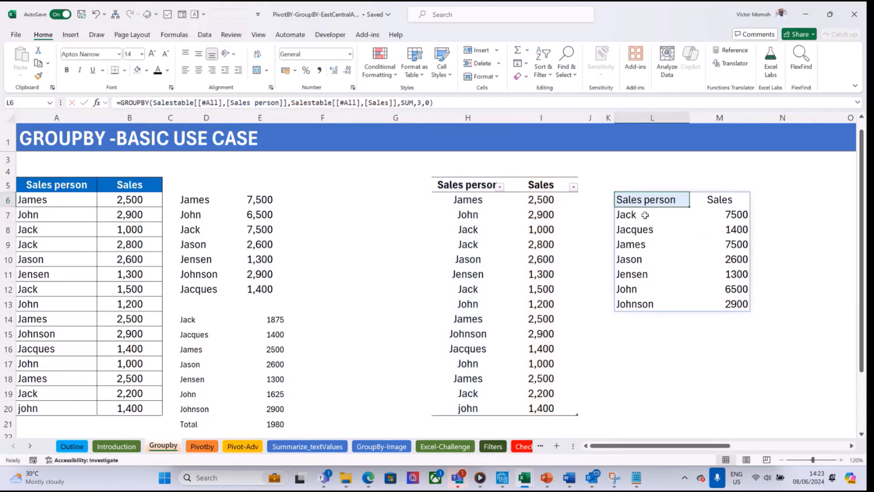
Add sort order -1 to L6's GROUPBY formula to sort by sales person in descending order
drag(645, 215, 653, 308)
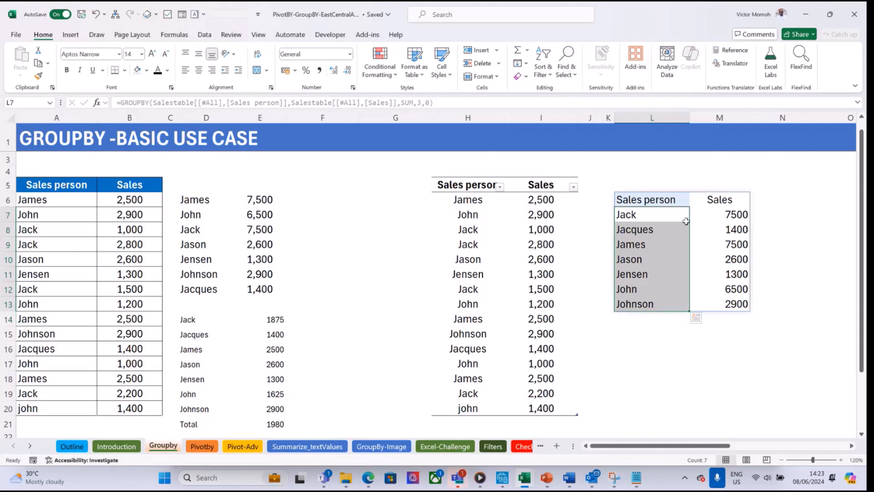
click(726, 215)
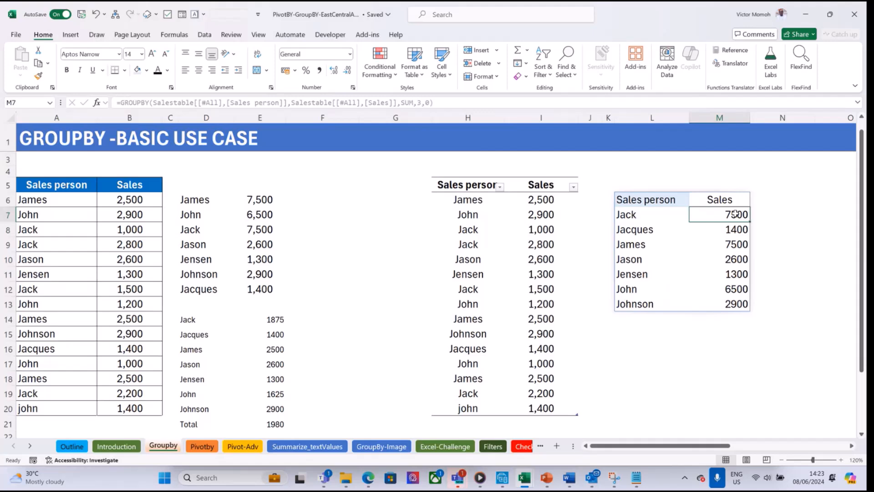
click(652, 196)
click(430, 103)
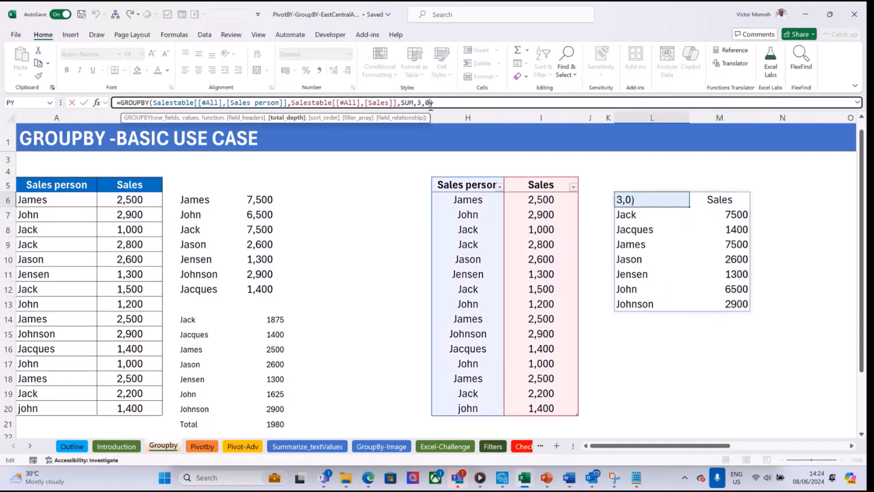
text(,)
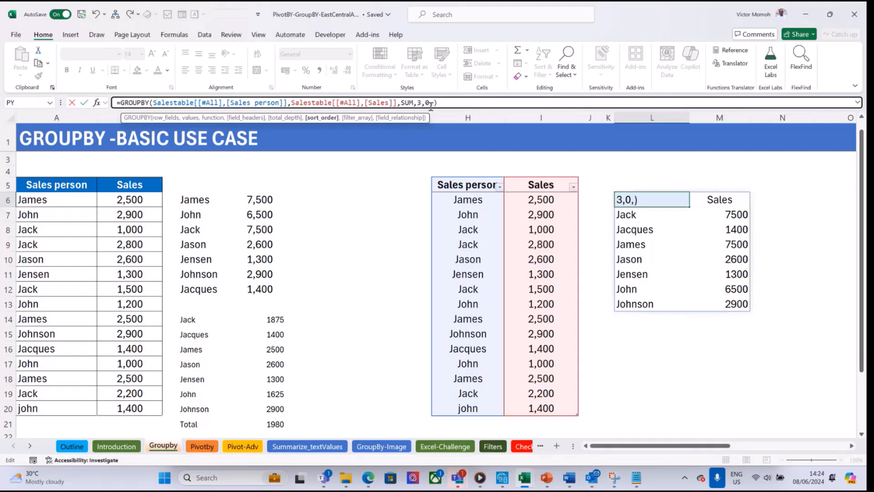
text(1)
key(BackSpace)
text(-1)
key(Return)
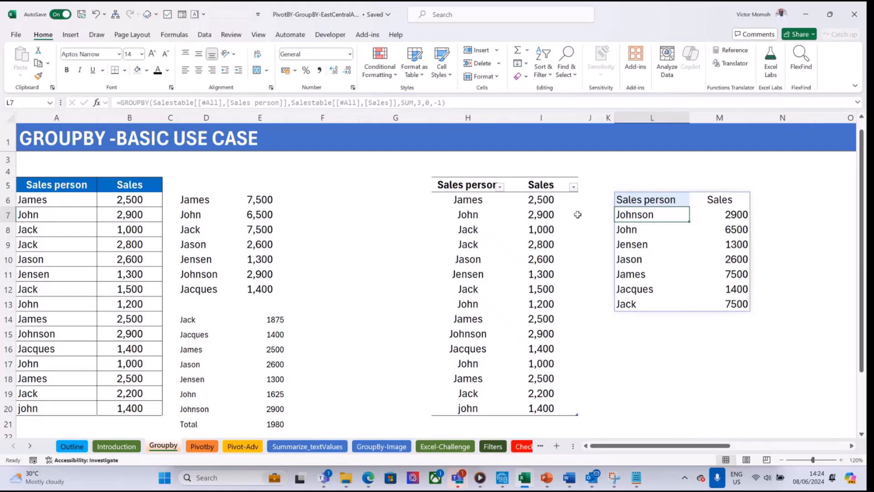
Change the sort order in L6's GROUPBY formula to 2 to sort by sales in ascending order
click(645, 200)
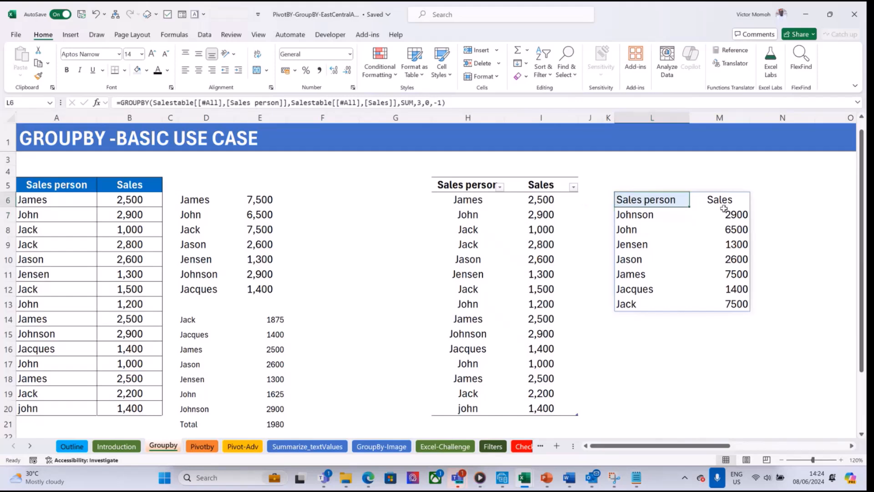
click(439, 98)
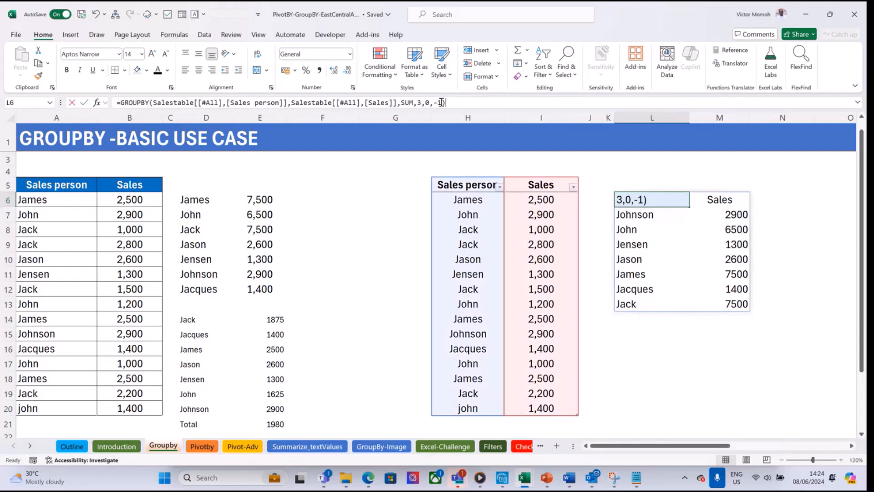
key(BackSpace)
key(BackSpace)
text(2)
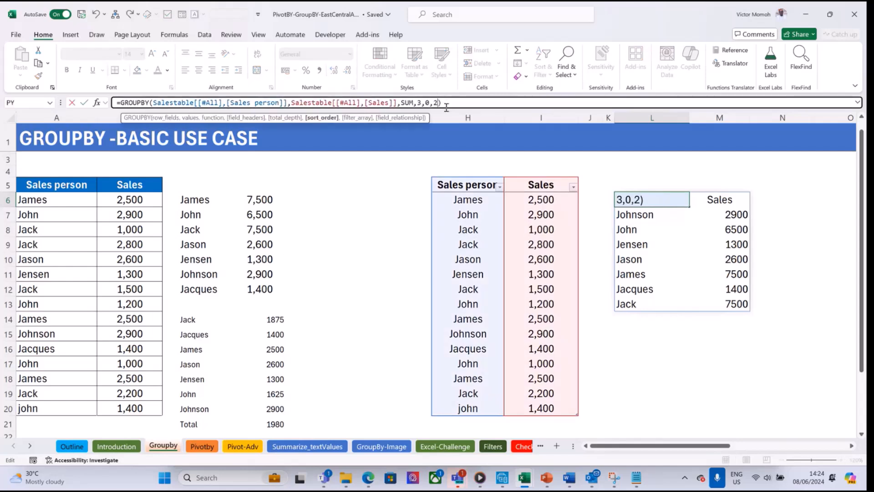
key(ctrl+Return)
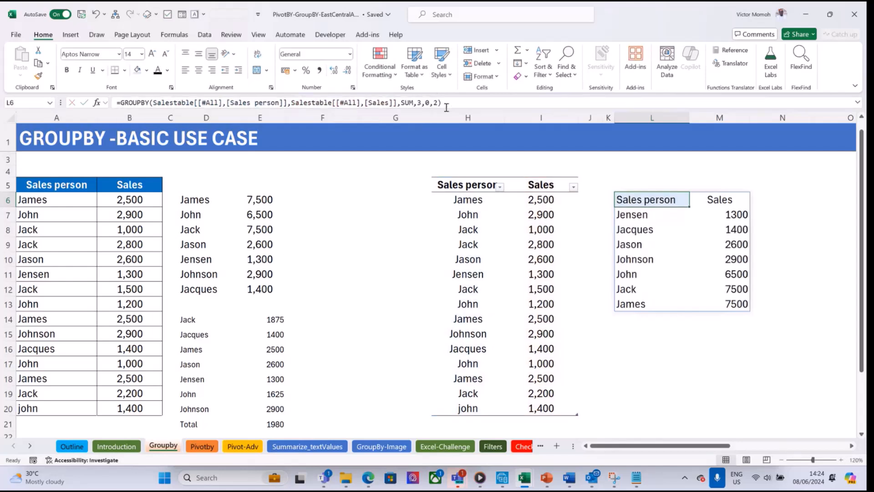
Change the sort order in L6's GROUPBY formula to -2 to sort by sales in descending order
click(440, 104)
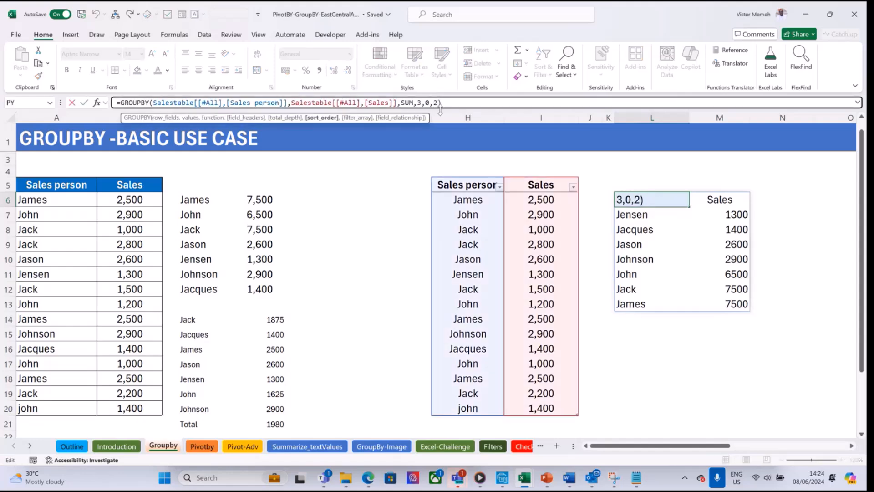
text(-)
key(ctrl+Return)
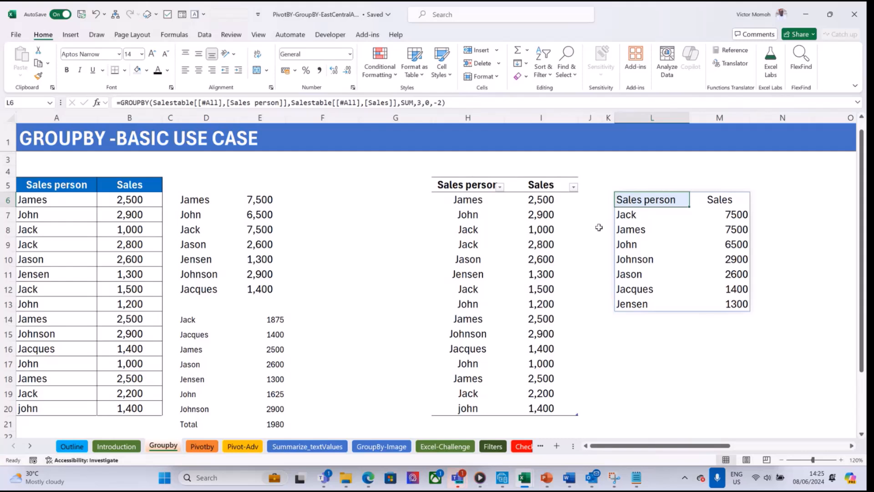
Look at the Pivotby sheet's date and sales data, and return to the Groupby sheet
click(203, 447)
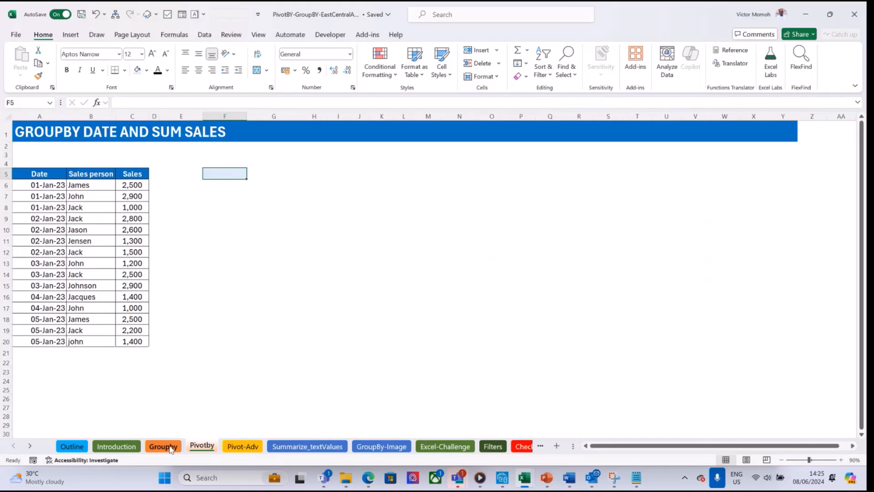
click(171, 448)
click(199, 448)
click(169, 446)
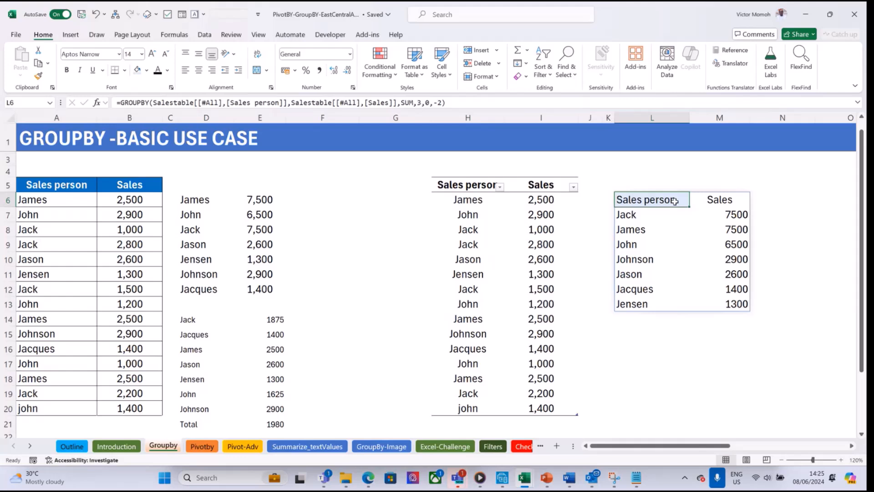
click(358, 202)
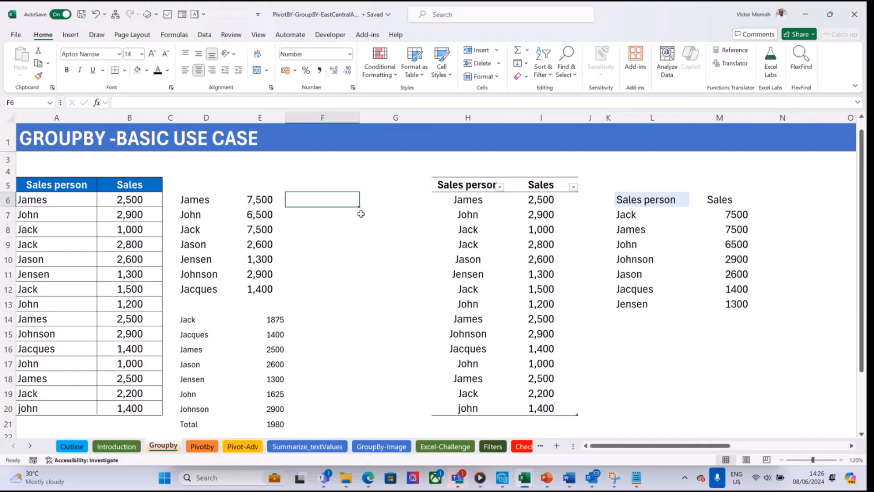
text(=gr)
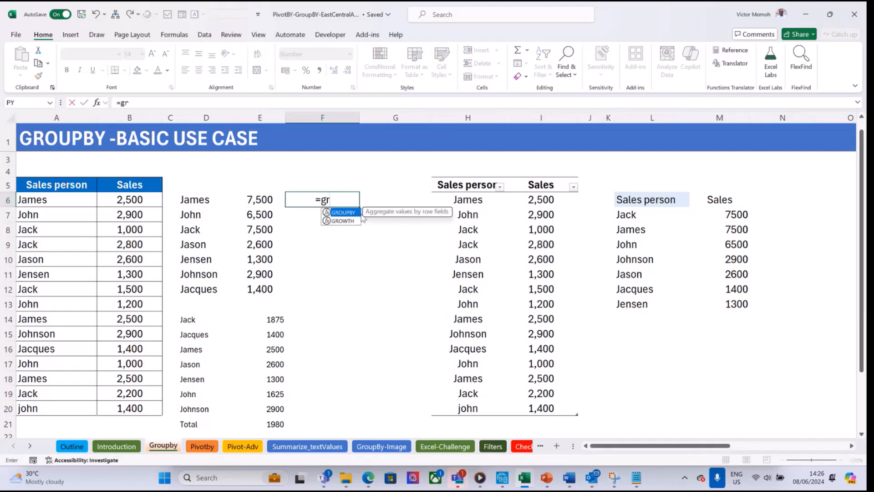
key(BackSpace)
key(BackSpace)
text(piv)
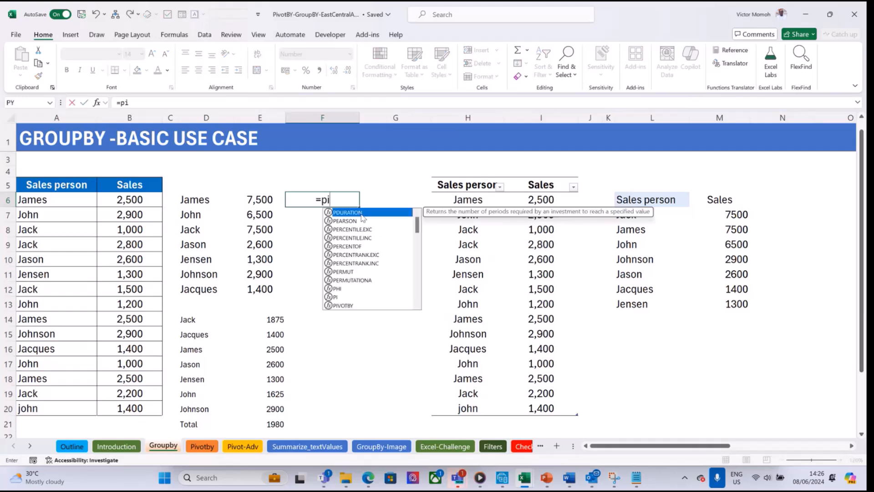
key(BackSpace)
key(BackSpace)
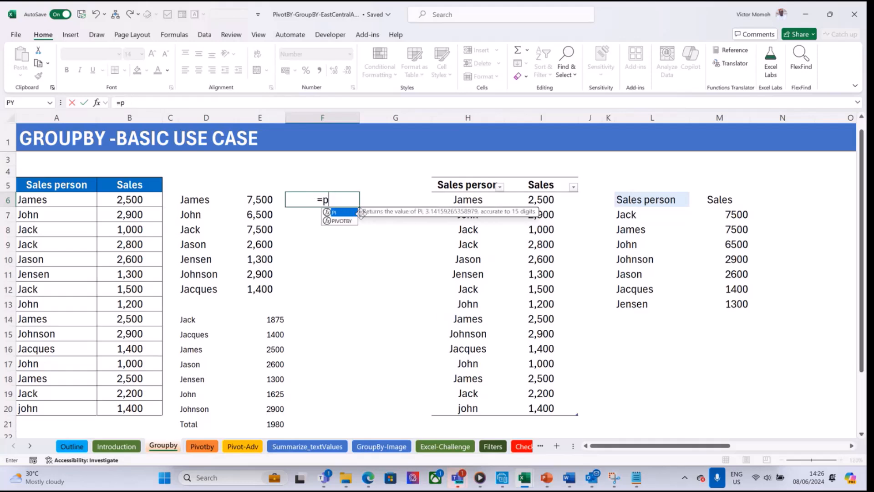
text(pe)
key(BackSpace)
key(BackSpace)
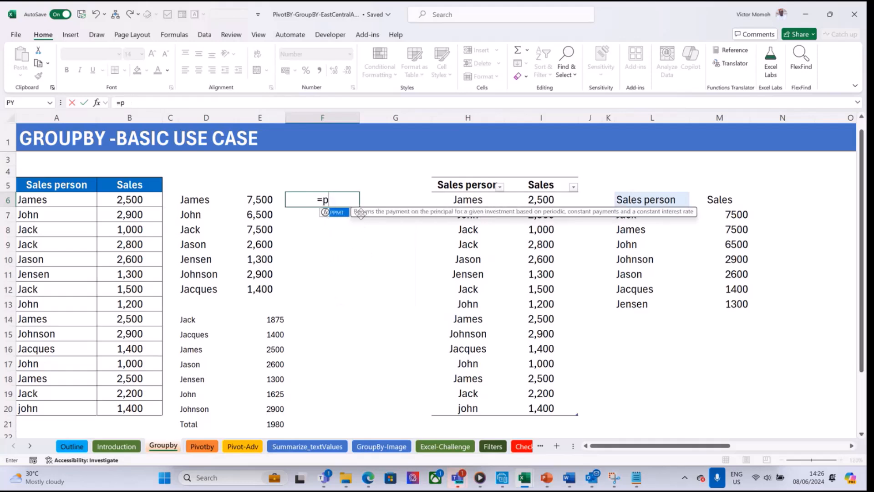
text(erce)
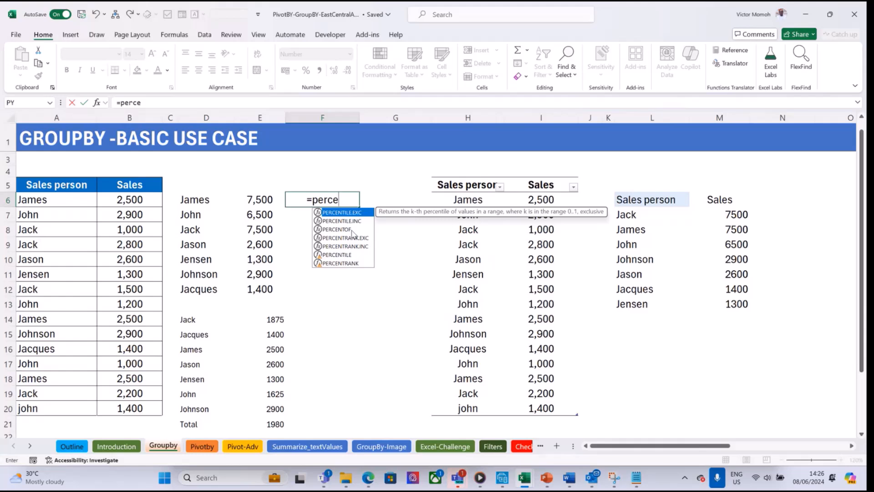
key(Escape)
key(Escape)
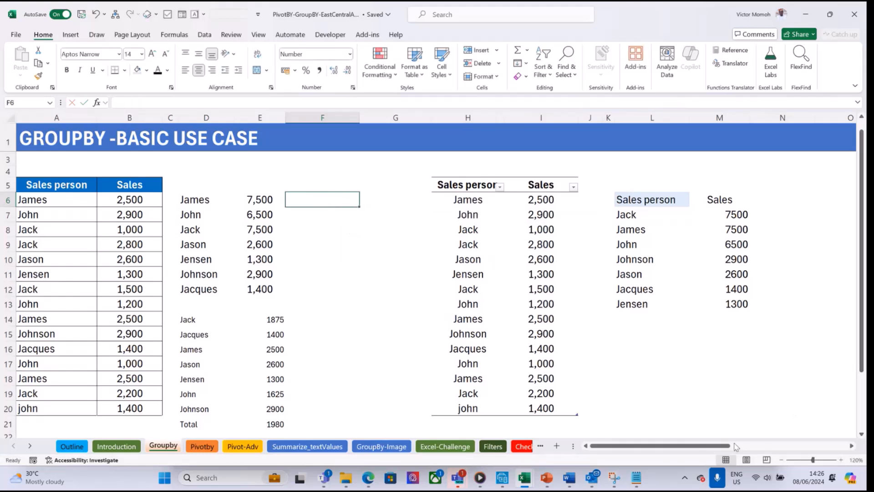
Replace SUM with PERCENTOF as the function in L6's GROUPBY formula
drag(728, 446, 738, 445)
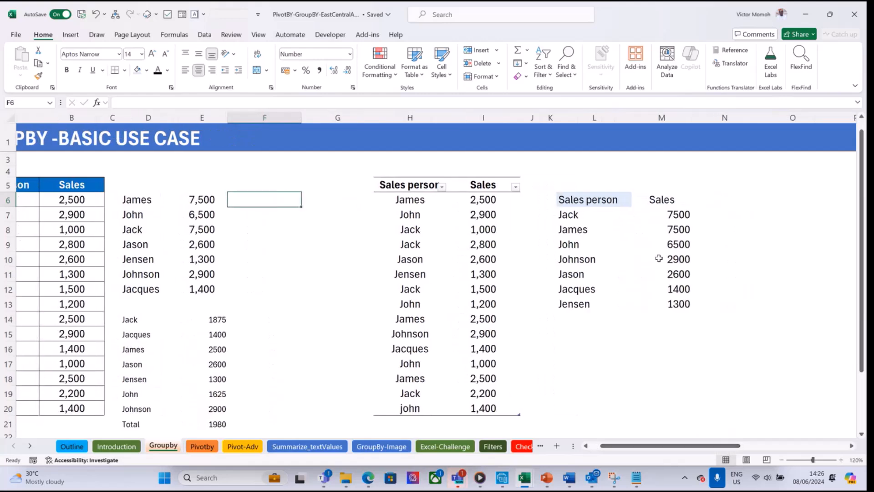
click(571, 212)
click(620, 203)
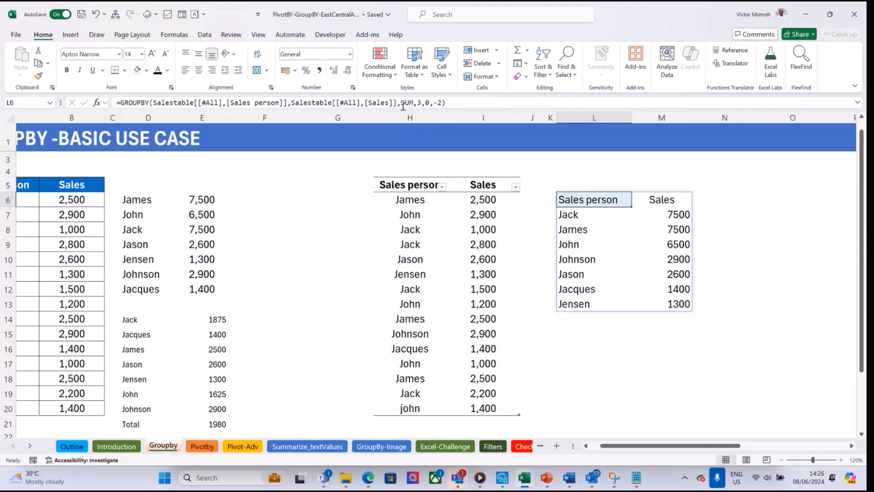
double_click(403, 103)
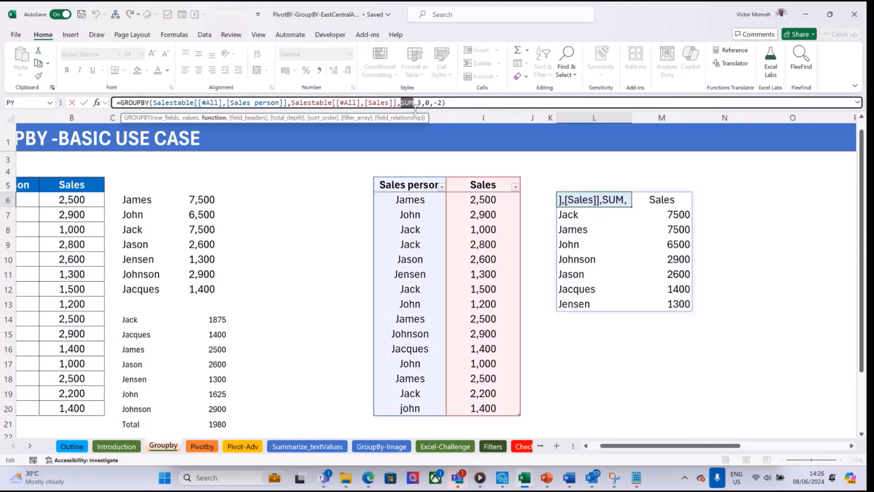
key(BackSpace)
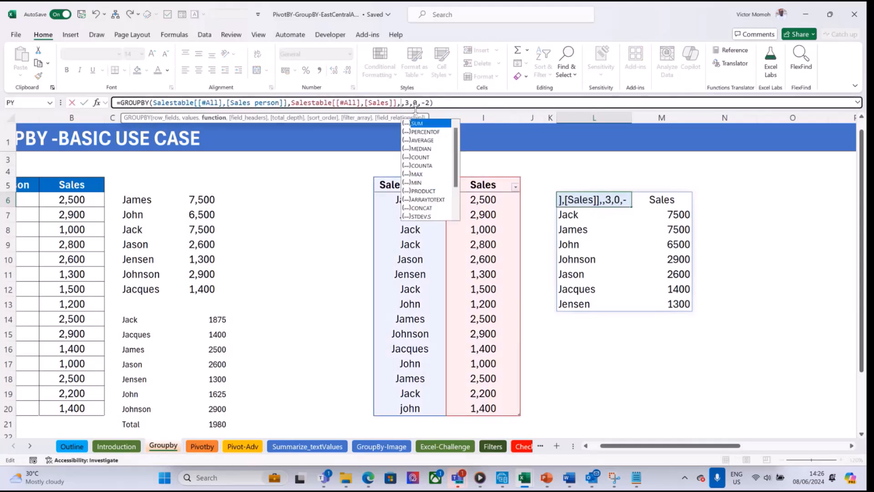
double_click(436, 133)
key(ctrl+Return)
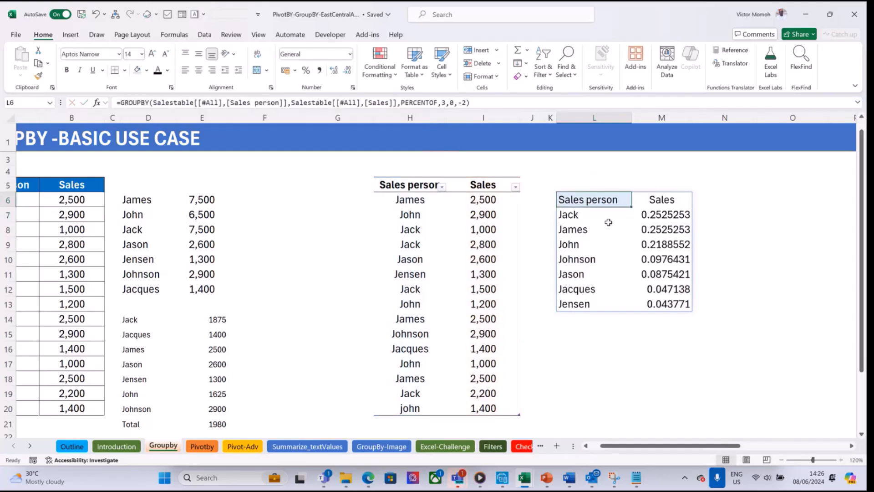
Total the SUMIFS sales results in cell E13 with AutoSum
click(200, 300)
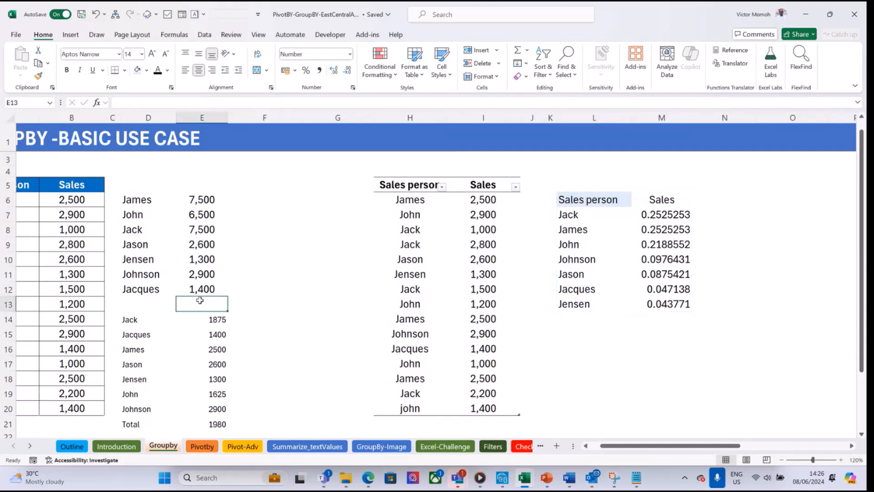
key(alt+equal)
key(ctrl+Return)
Enter the formula =E6#/E13 in F6 to calculate each sales person's share of total sales
key(Up)
key(Up)
key(Up)
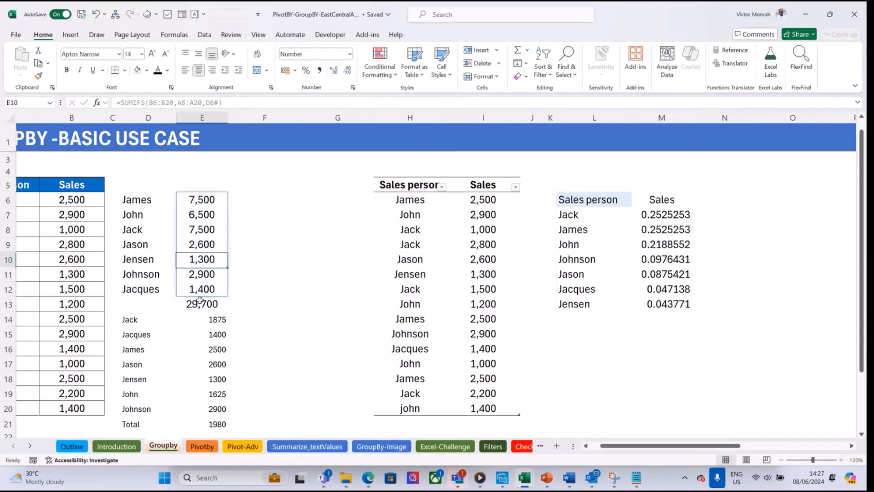
key(Up)
key(Up)
key(Up)
key(Up)
key(Right)
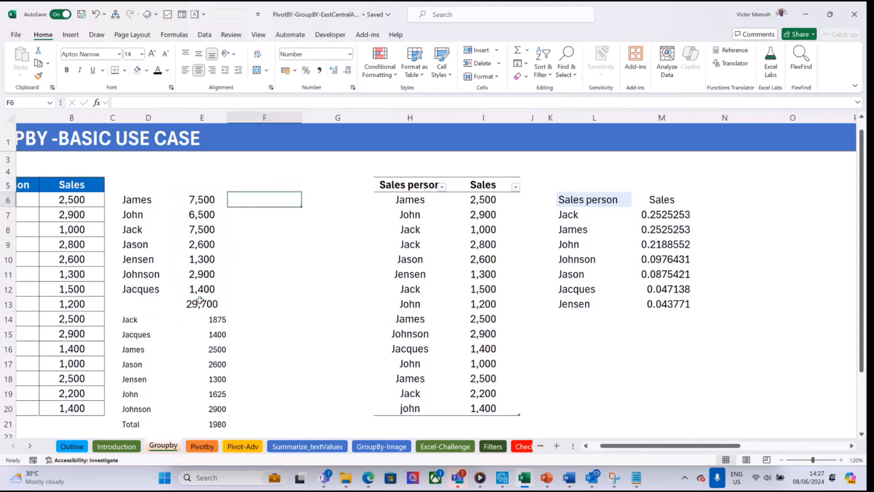
text(=)
key(Left)
key(ctrl+shift+Down)
key(ctrl+shift+Up)
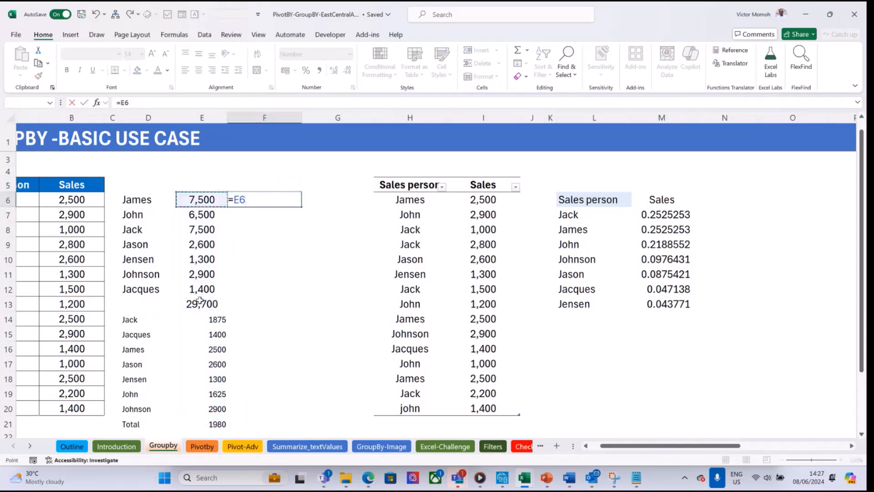
key(shift+Down)
key(shift+Down)
key(shift+Down)
key(shift+Down)
key(shift+Down)
key(shift+Down)
text(/)
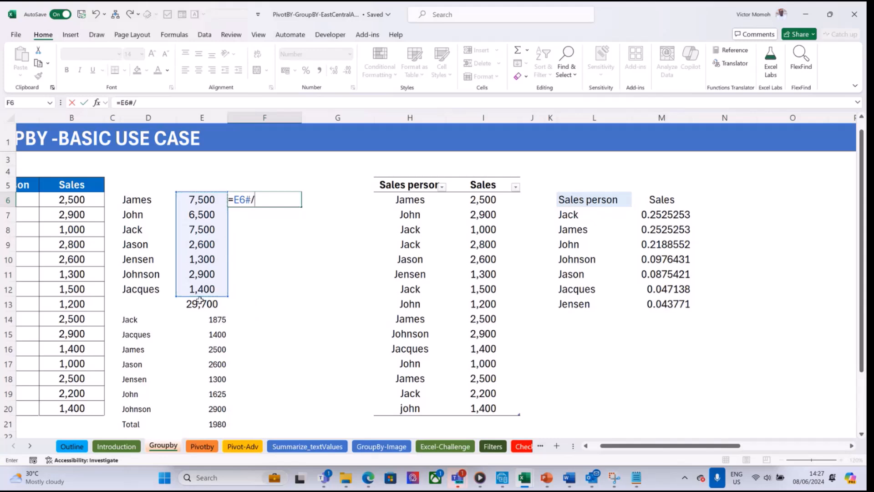
click(200, 303)
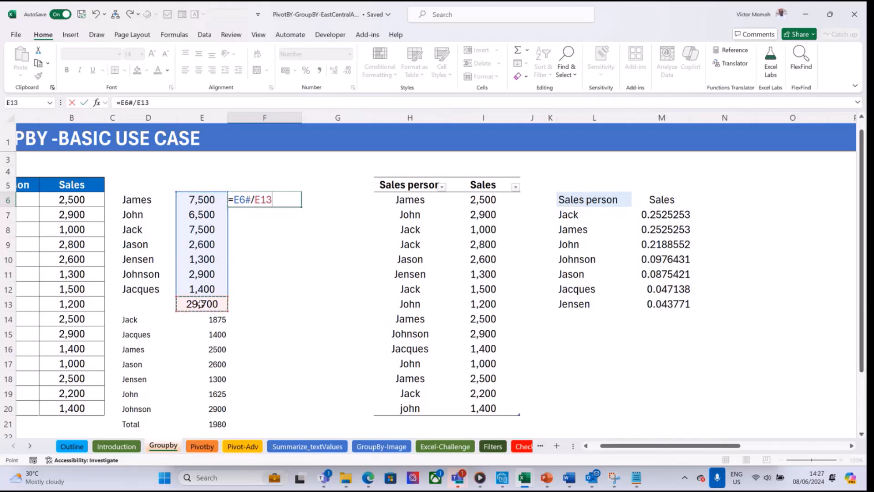
key(Return)
Show the calculated shares in F6:F12 with six decimal places
key(Up)
key(ctrl+shift+Down)
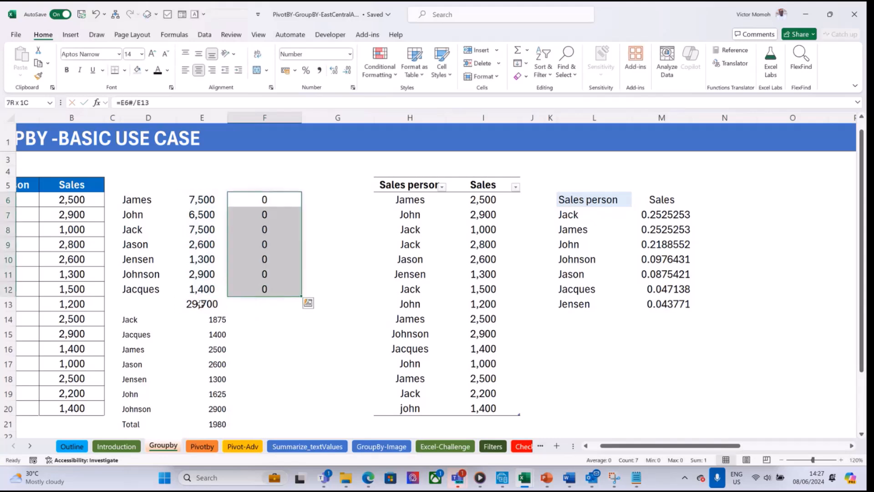
click(335, 72)
click(334, 72)
click(334, 72)
click(335, 72)
click(335, 72)
click(335, 71)
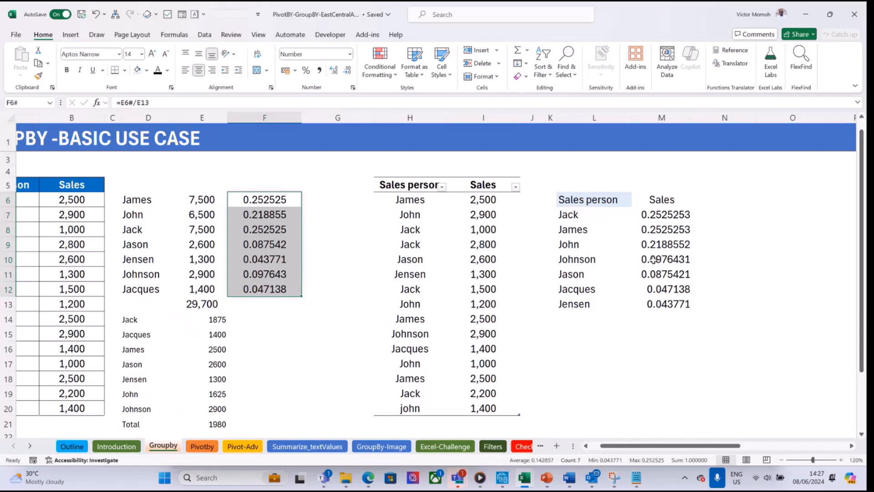
Format the GROUPBY result values in M7:M13 as whole percentages
click(142, 200)
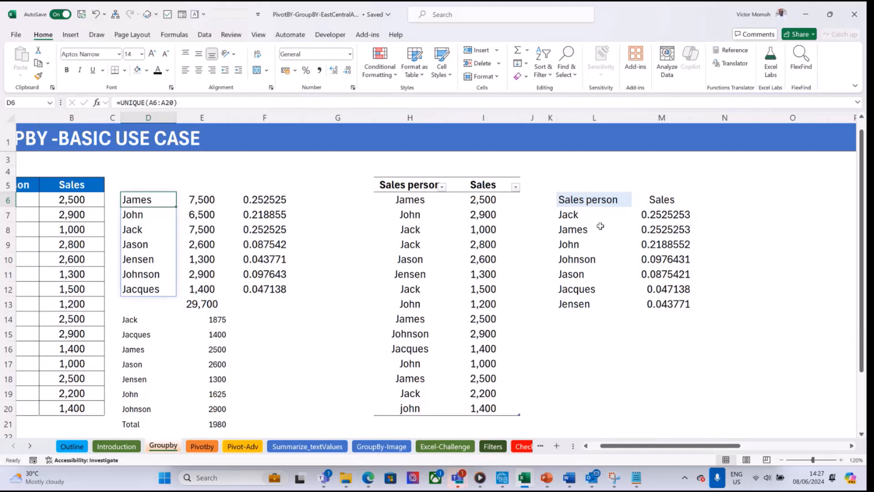
click(572, 215)
click(665, 212)
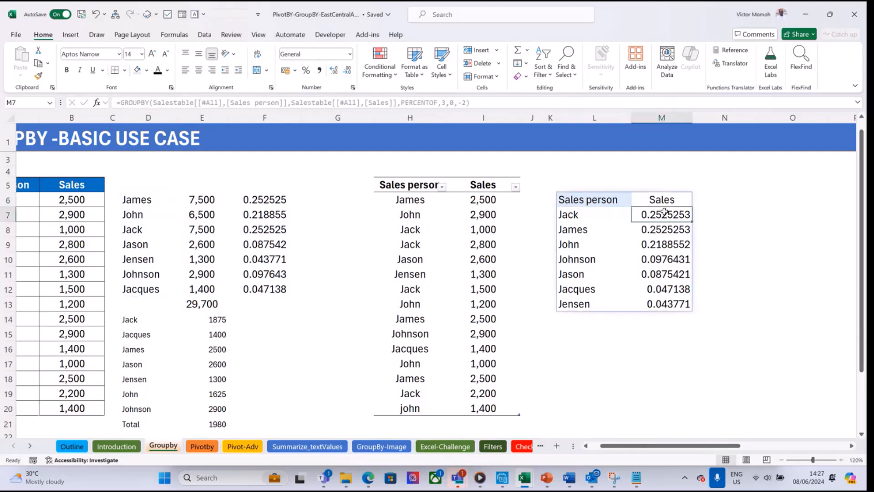
key(Down)
key(ctrl+shift+5)
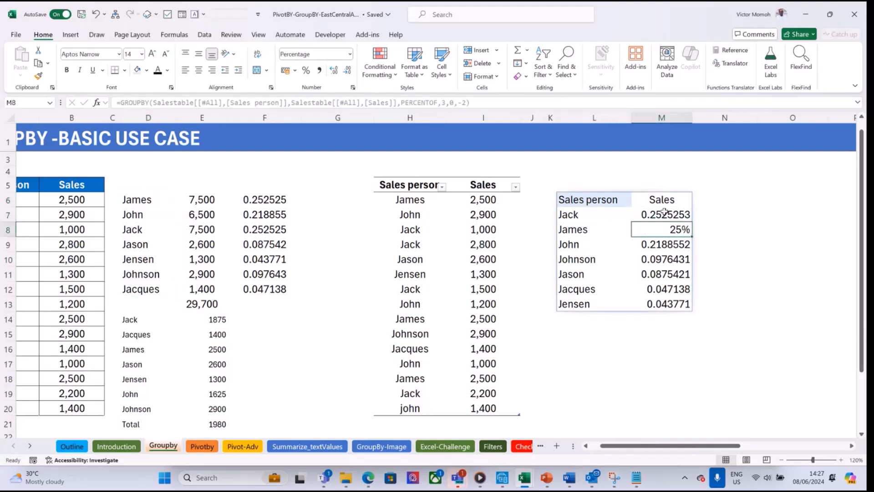
click(664, 212)
key(ctrl+shift+Down)
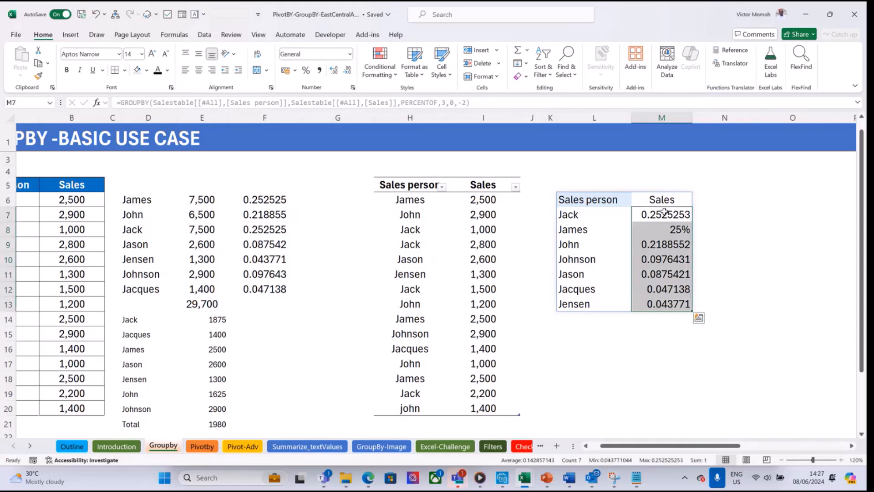
key(ctrl+shift+5)
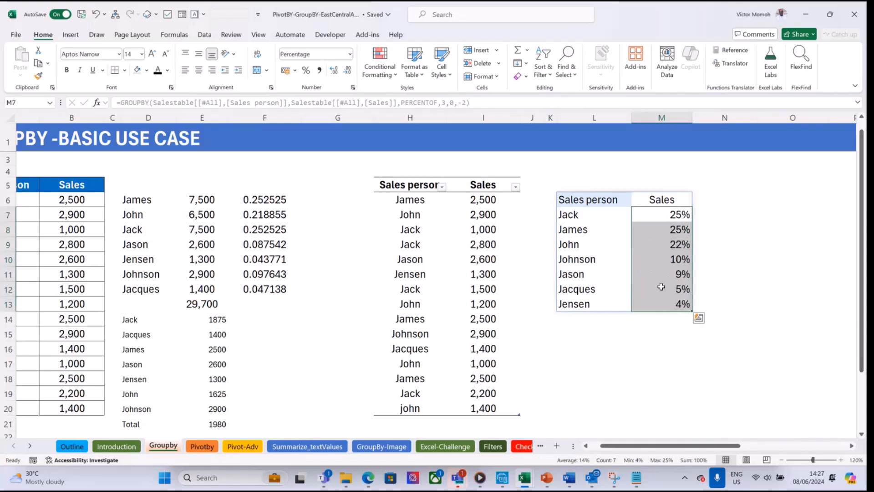
Total the percentages in M14 with =SUM(M7:M13)
click(665, 320)
key(alt+equal)
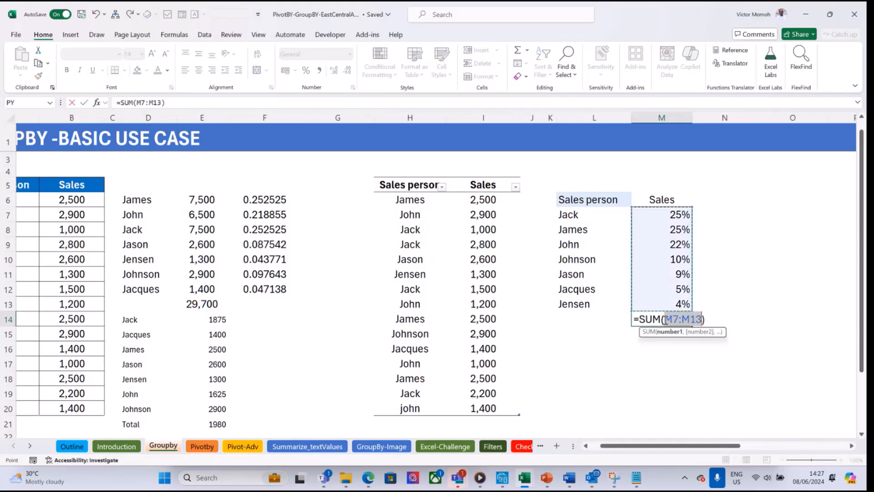
key(Return)
key(Up)
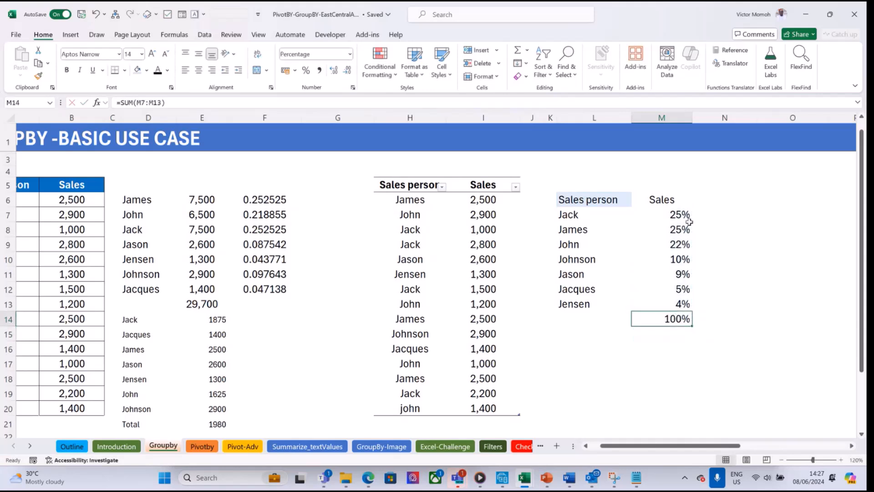
click(669, 202)
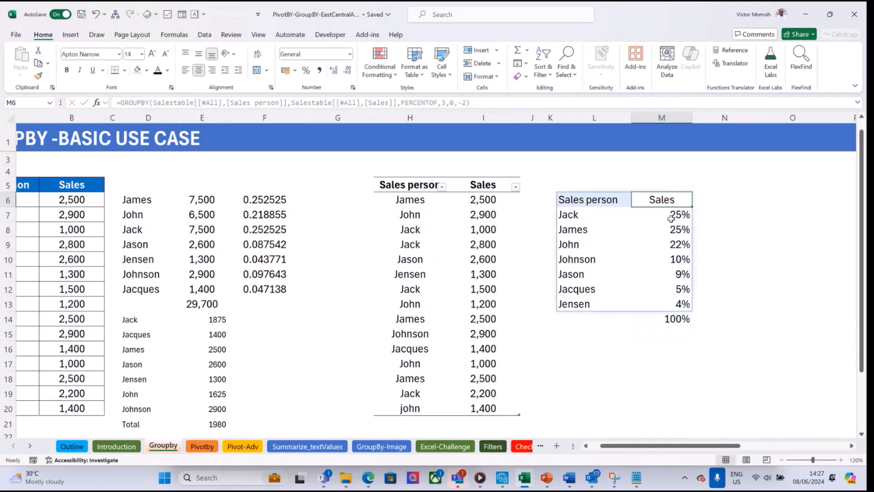
Switch to the Pivotby sheet and select the 01-Jan-23 dates in A6:A8
click(202, 447)
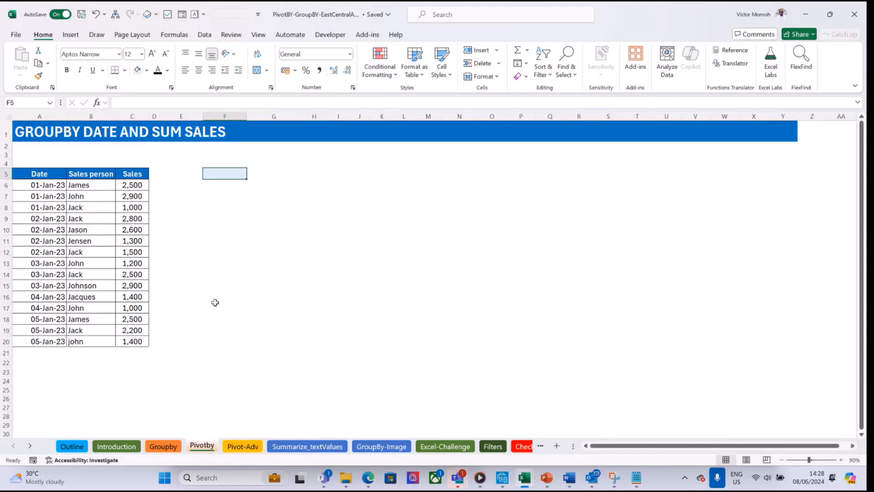
click(162, 446)
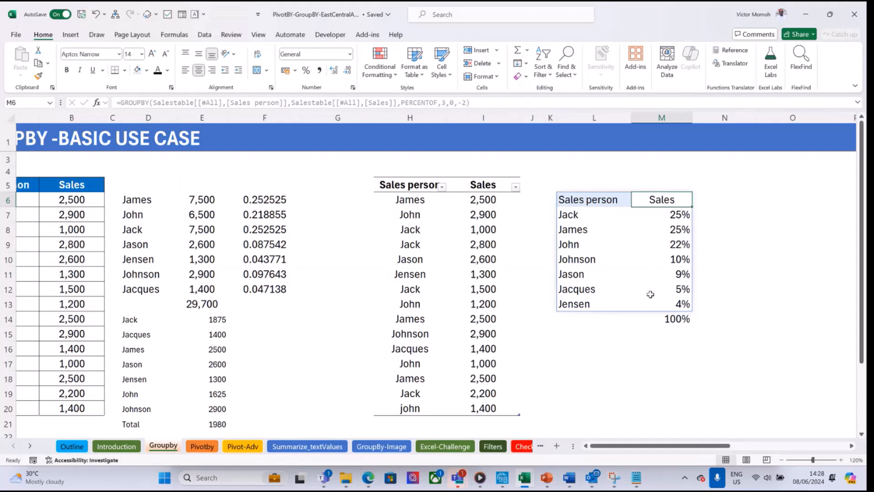
click(200, 446)
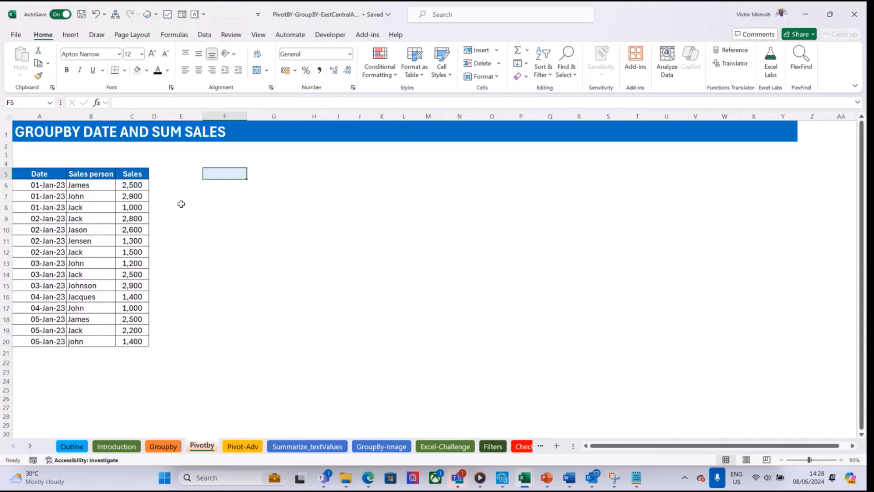
drag(30, 185, 41, 207)
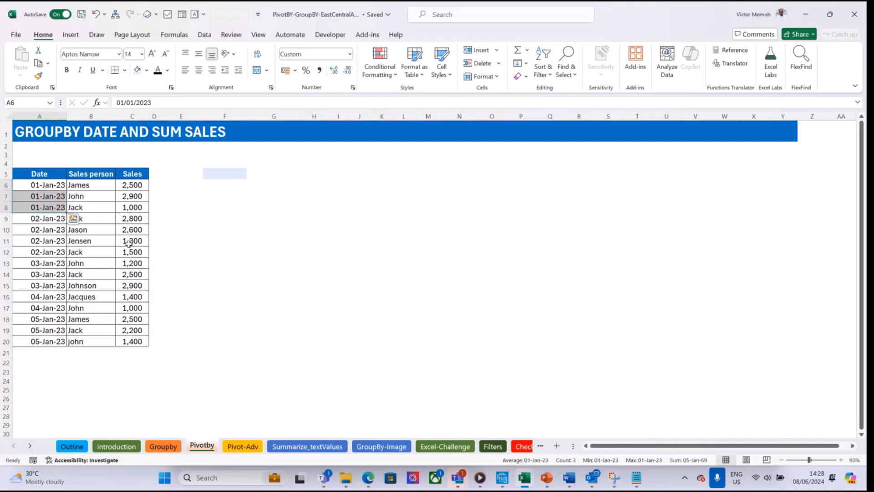
click(227, 174)
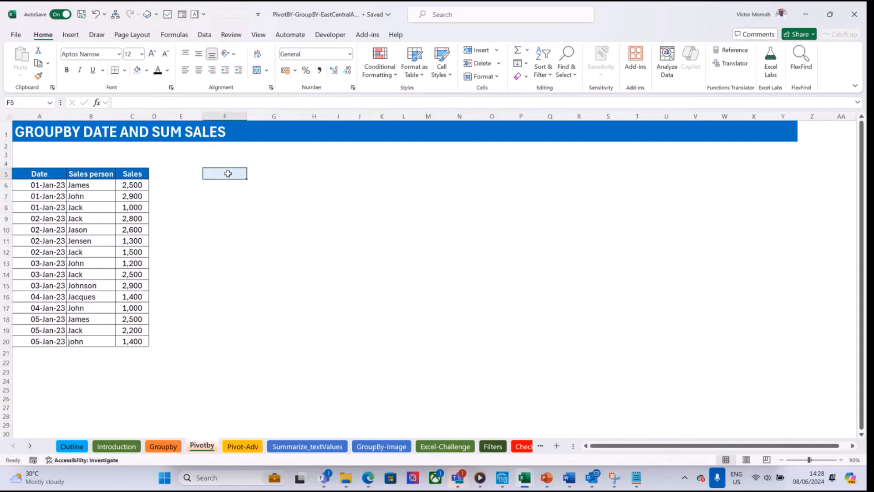
text(=pivot)
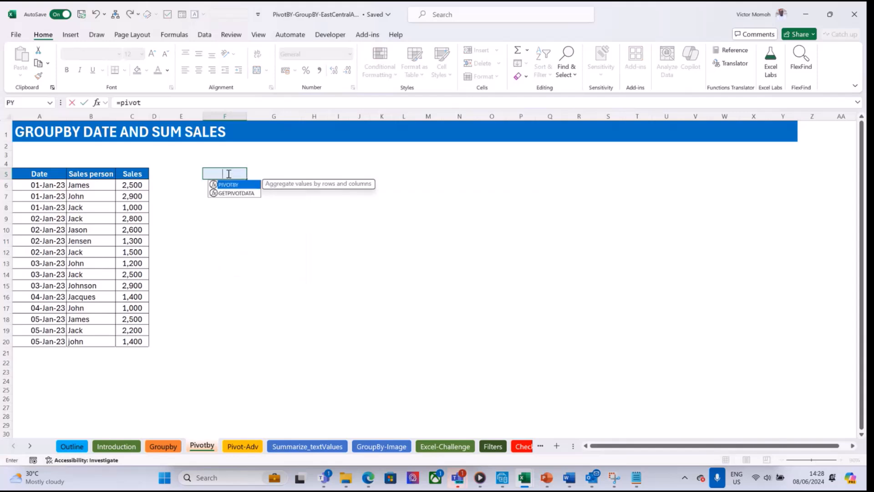
key(Tab)
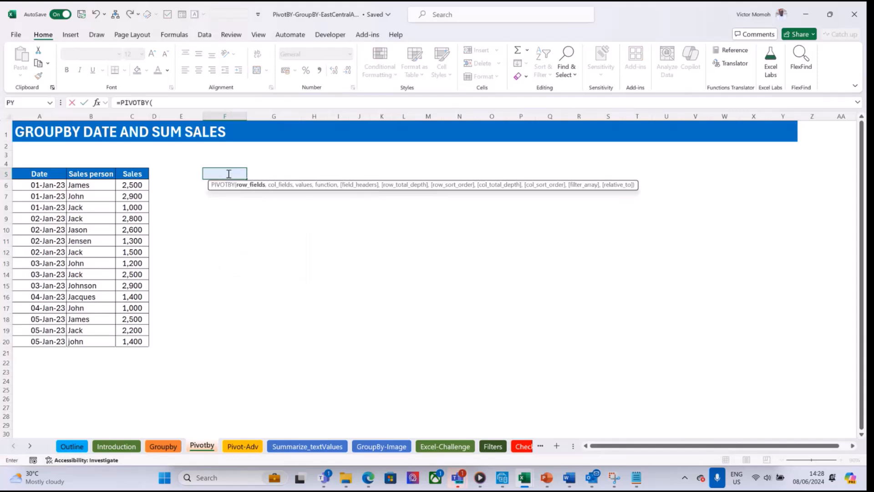
key(Escape)
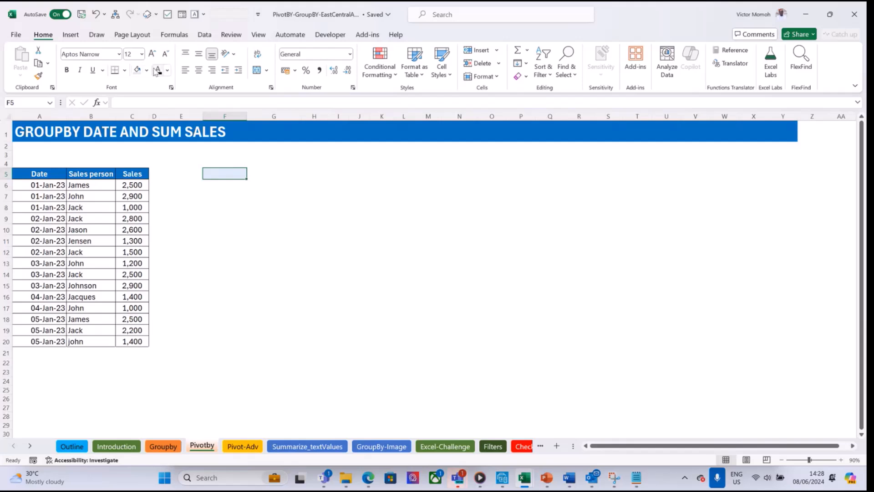
Start a PIVOTBY formula in F5 with the dates A6:A20 as row fields
text(=p)
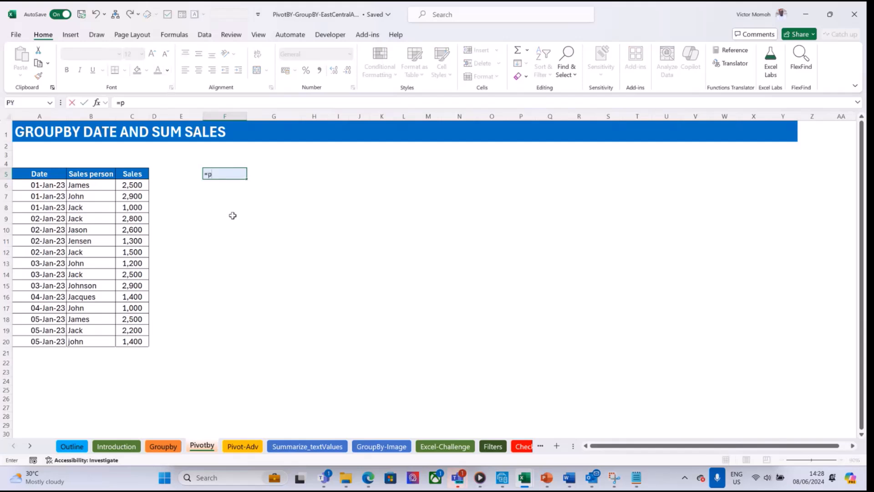
text(iv)
key(Down)
key(Tab)
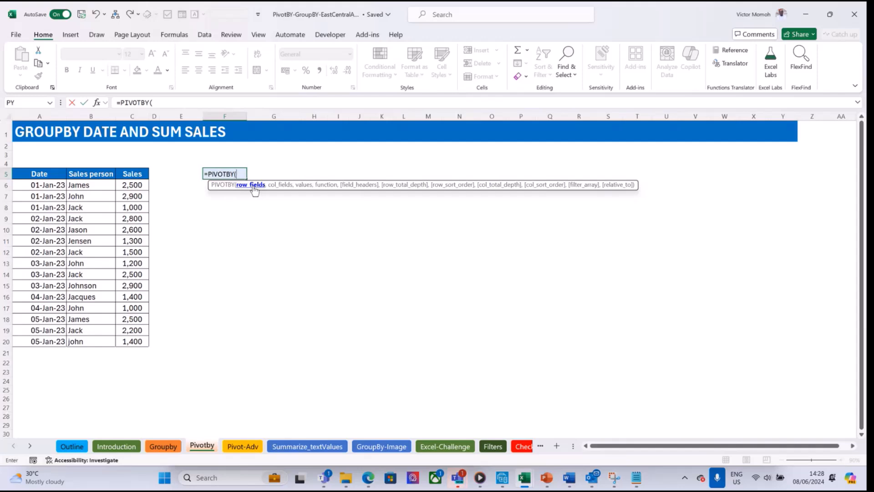
click(49, 185)
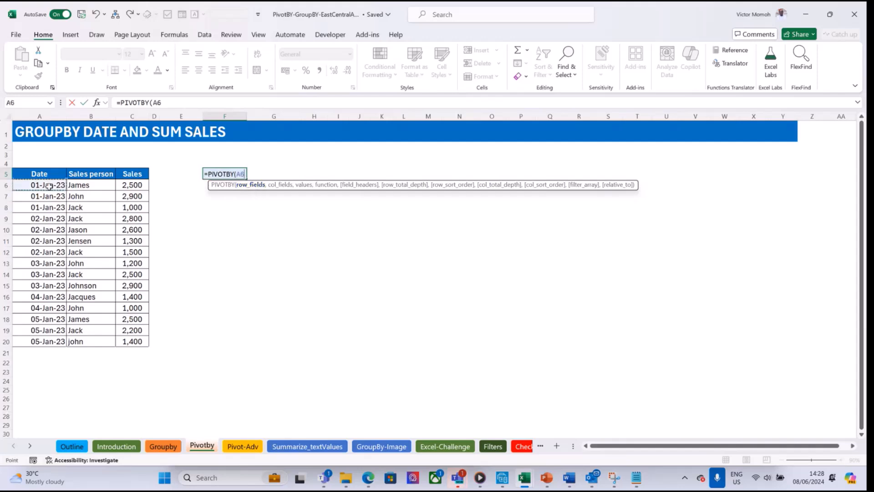
key(ctrl+shift+Down)
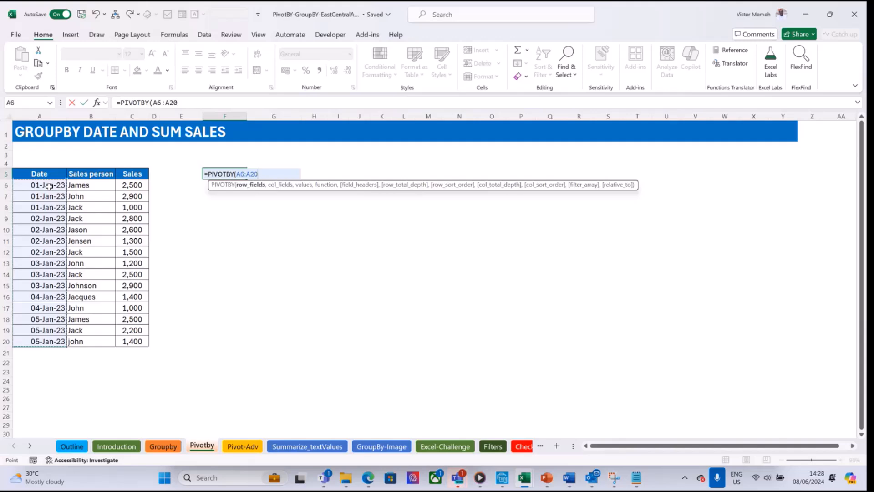
text(,)
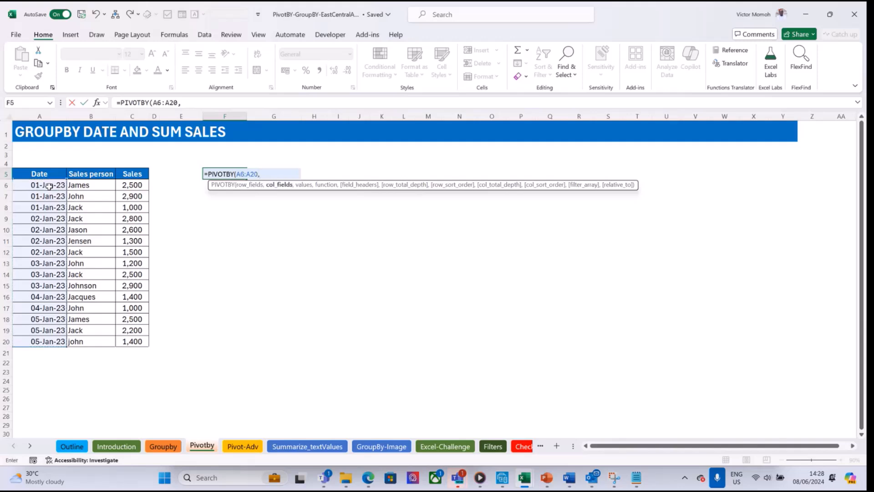
Complete the PIVOTBY formula with sales persons B6:B20 as column fields, sales C6:C20 as values and SUM as the function
click(104, 184)
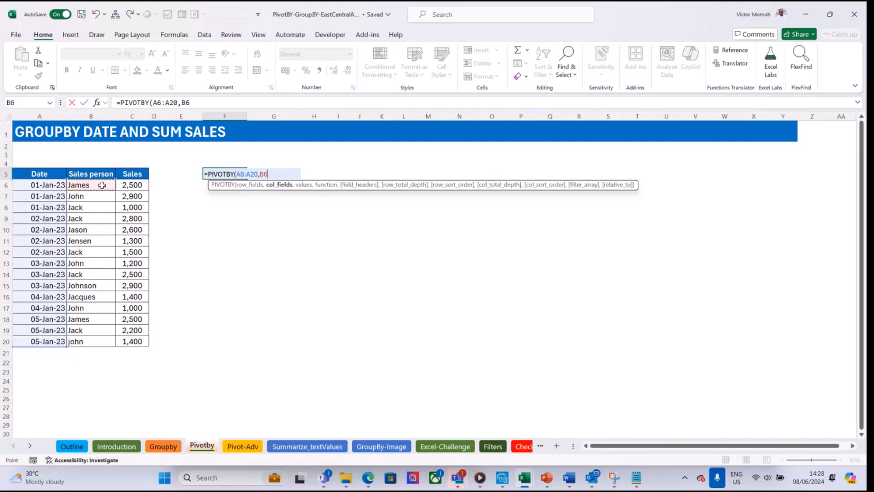
key(ctrl+shift+Down)
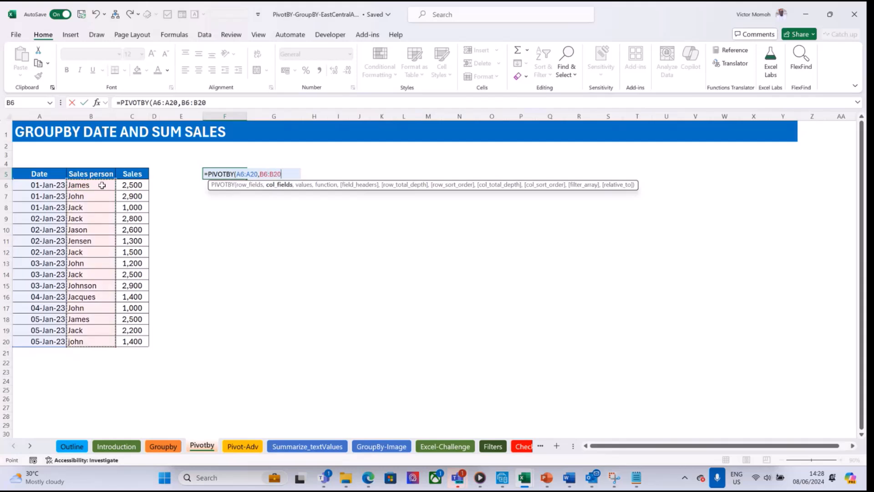
text(,)
click(137, 186)
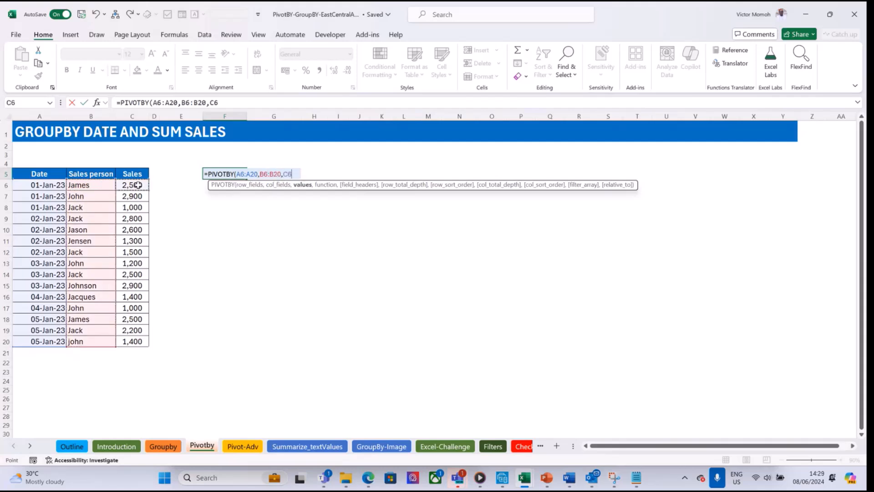
key(ctrl+shift+Down)
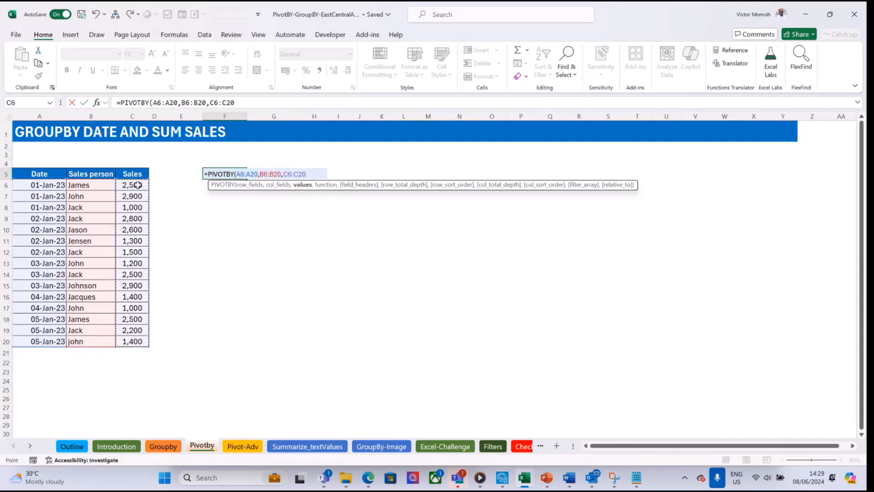
text(,)
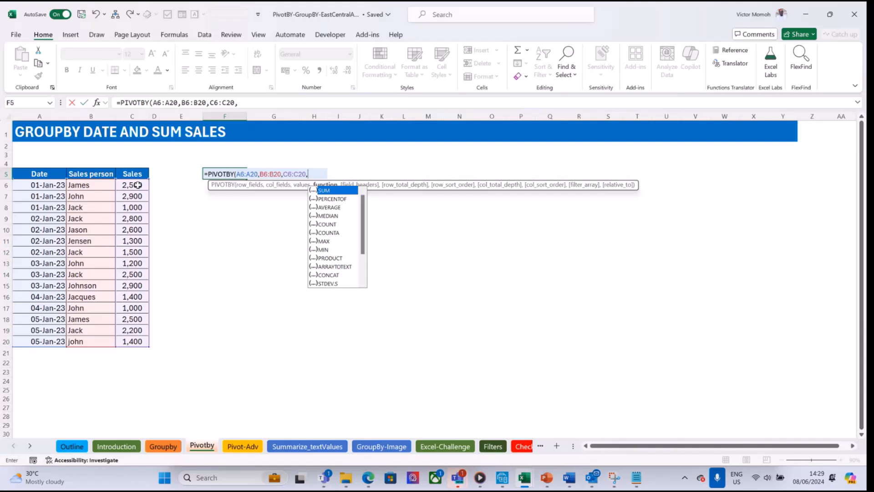
text(SUM)
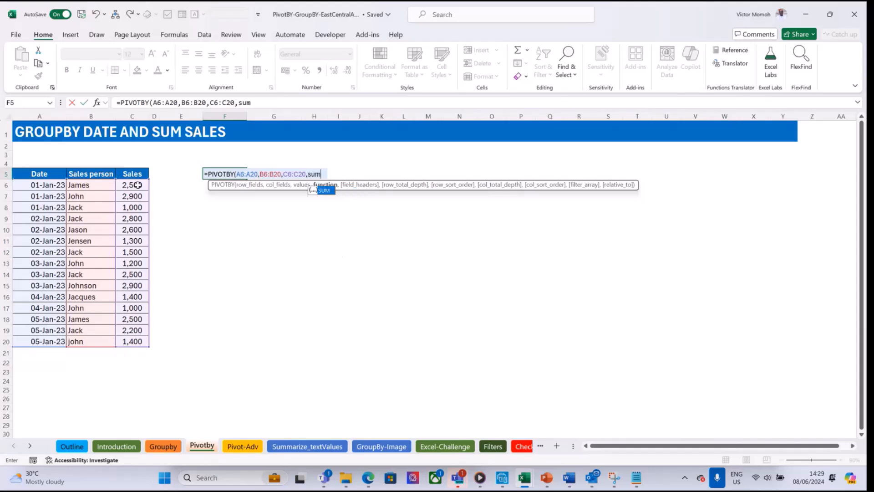
text())
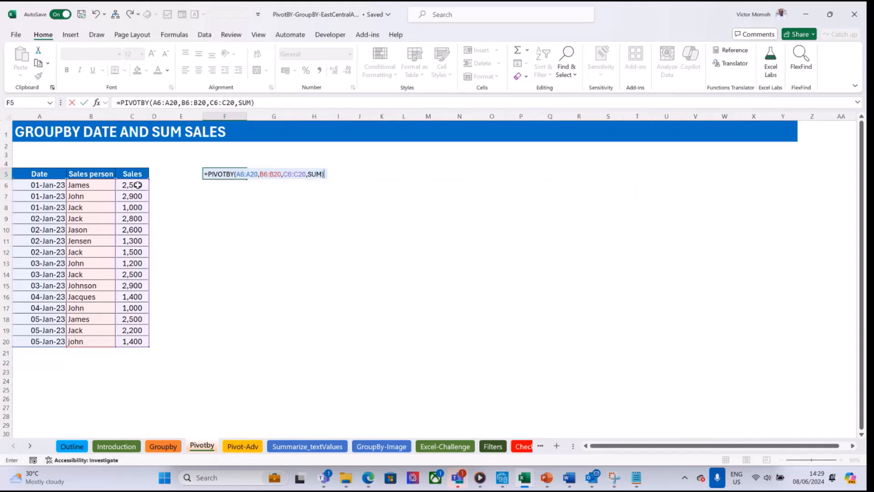
key(ctrl+Return)
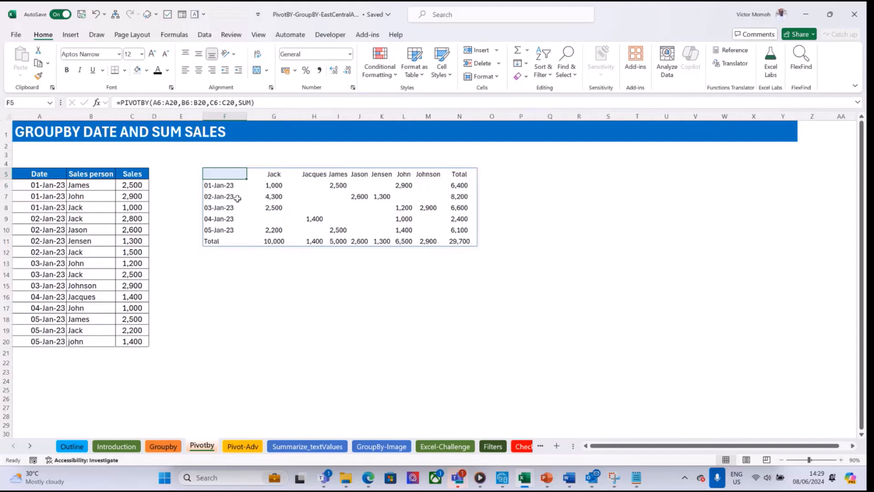
drag(223, 183, 234, 229)
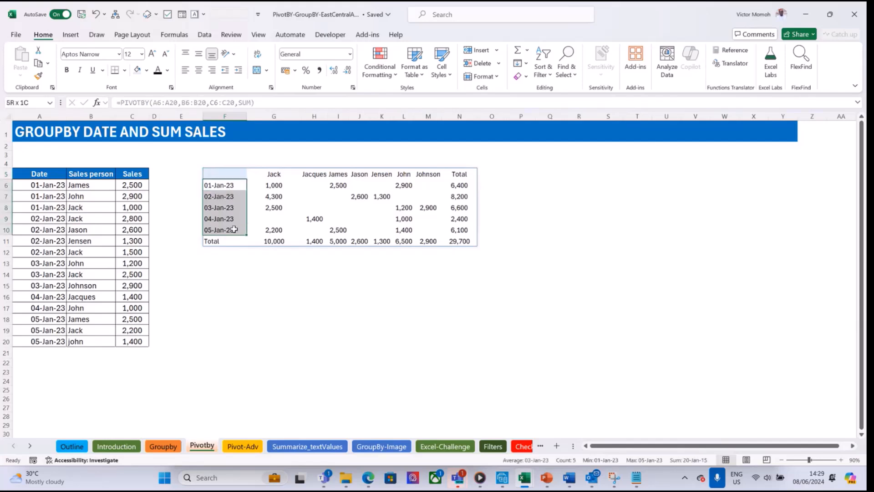
drag(274, 174, 437, 175)
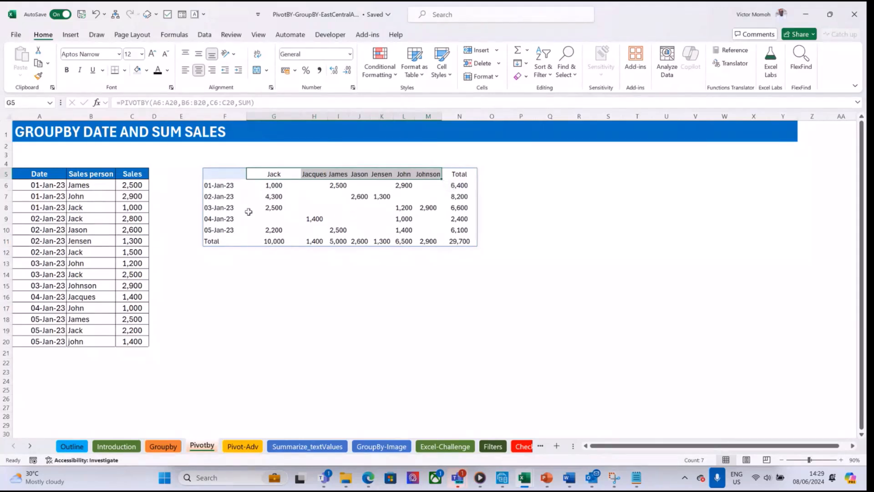
click(336, 184)
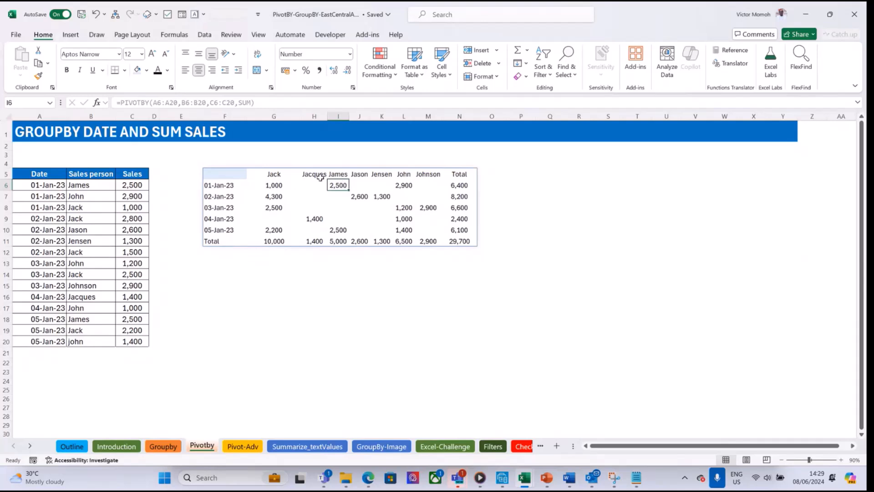
click(394, 185)
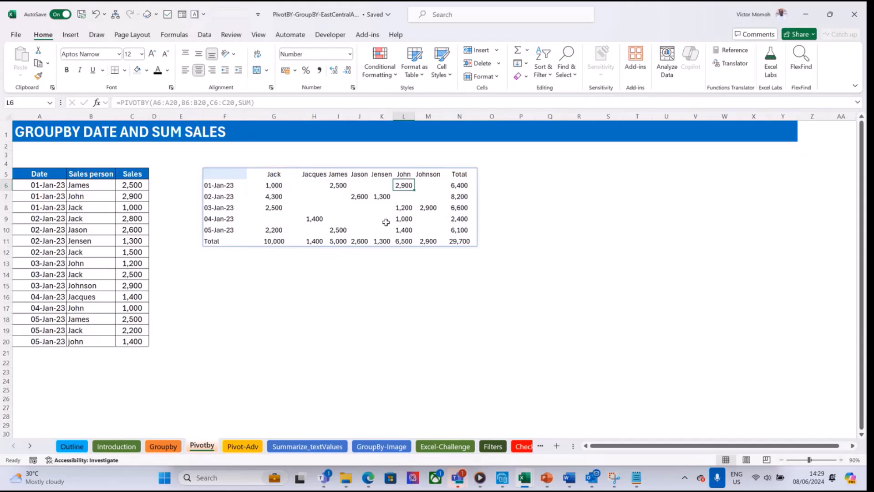
Remove the total row from the PIVOTBY result in F5 by skipping field_headers and setting row_total_depth to 0
click(224, 176)
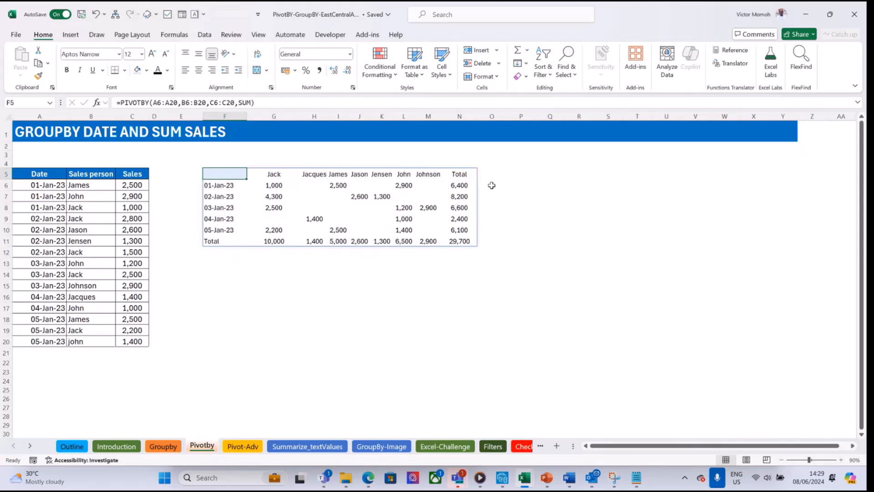
click(278, 104)
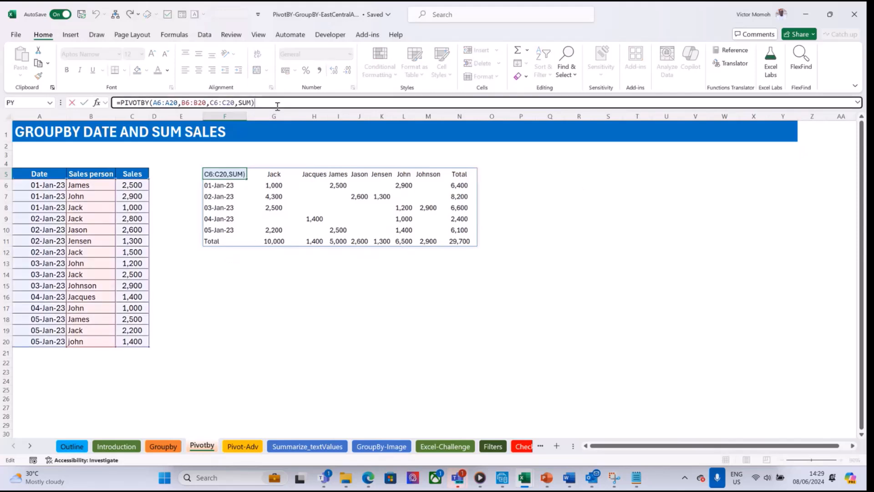
key(Left)
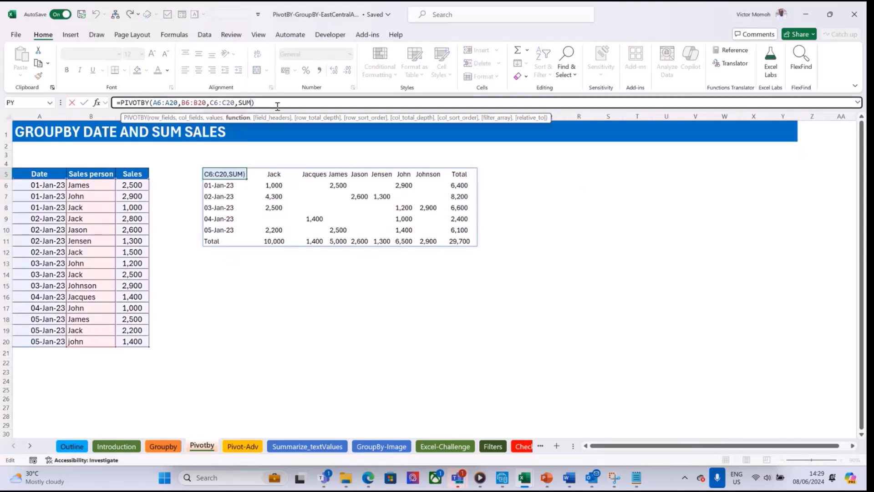
text(,)
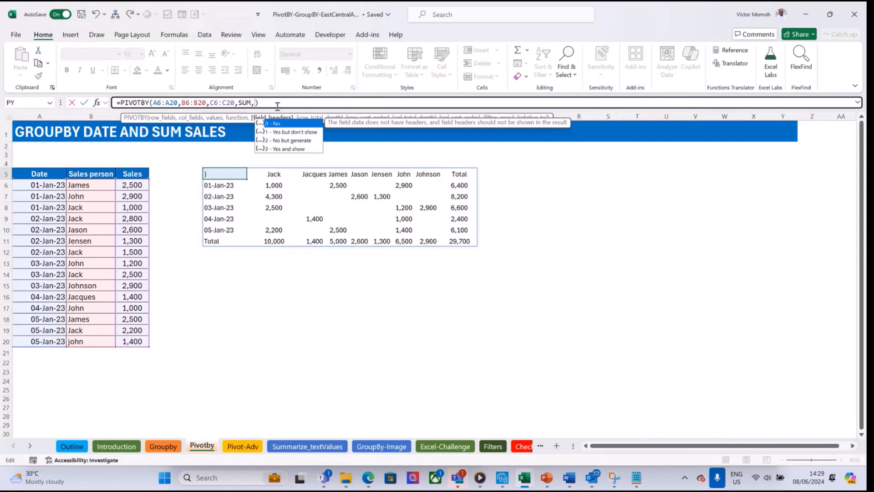
text(,)
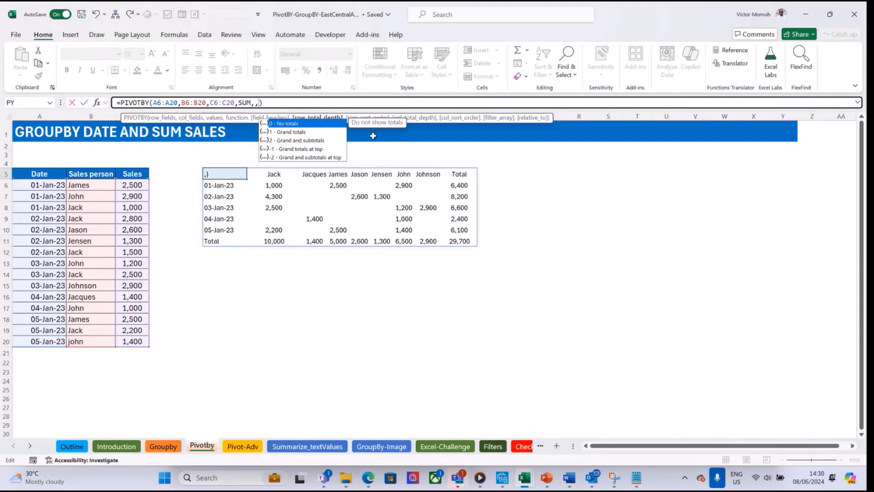
key(BackSpace)
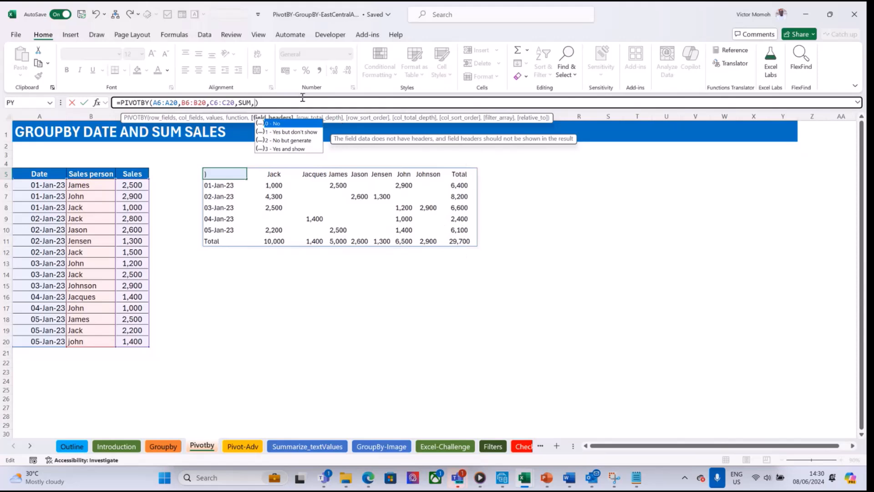
text(,)
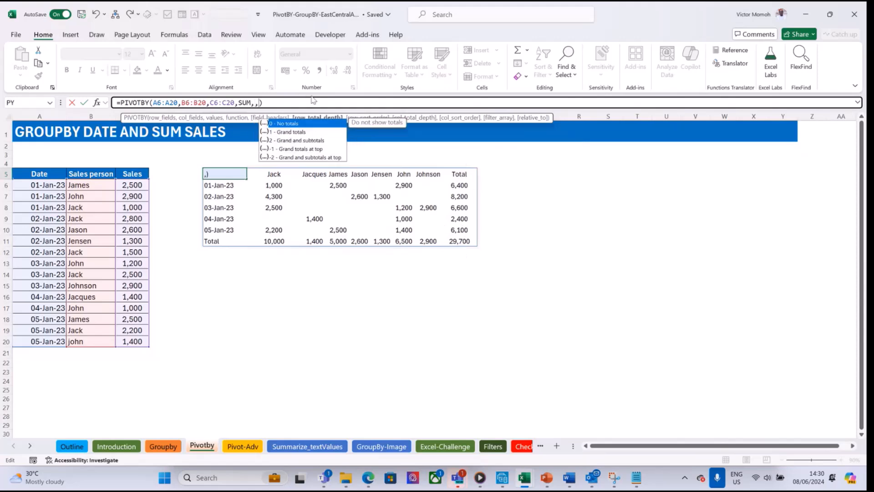
text(0)
key(Return)
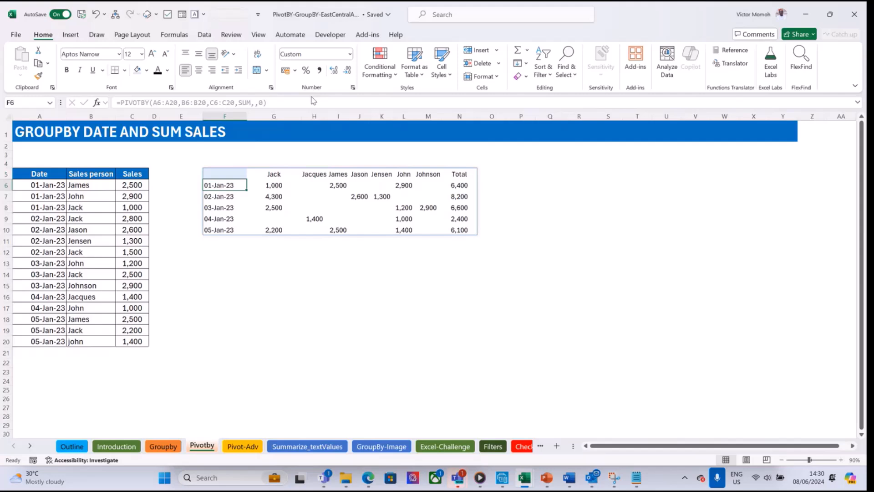
drag(233, 241, 469, 240)
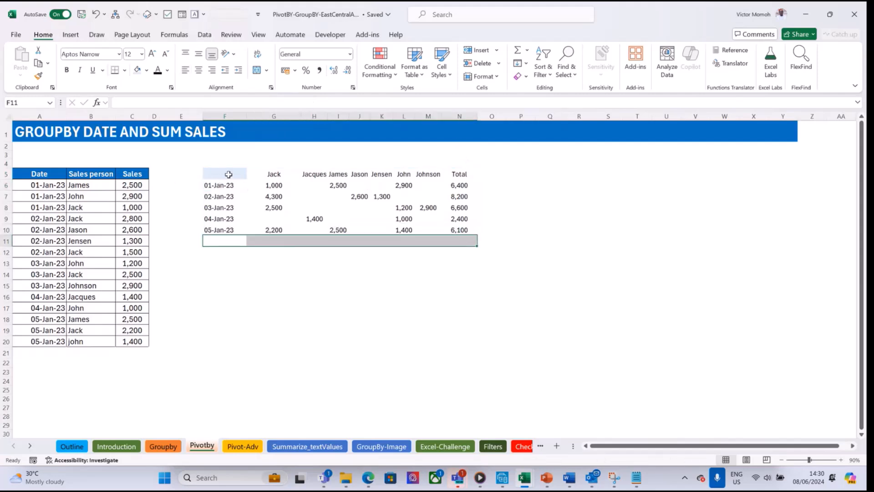
Remove the Total column from the PIVOTBY result in F5 by skipping row_sort_order and setting col_total_depth to 0
click(226, 174)
double_click(239, 174)
click(274, 103)
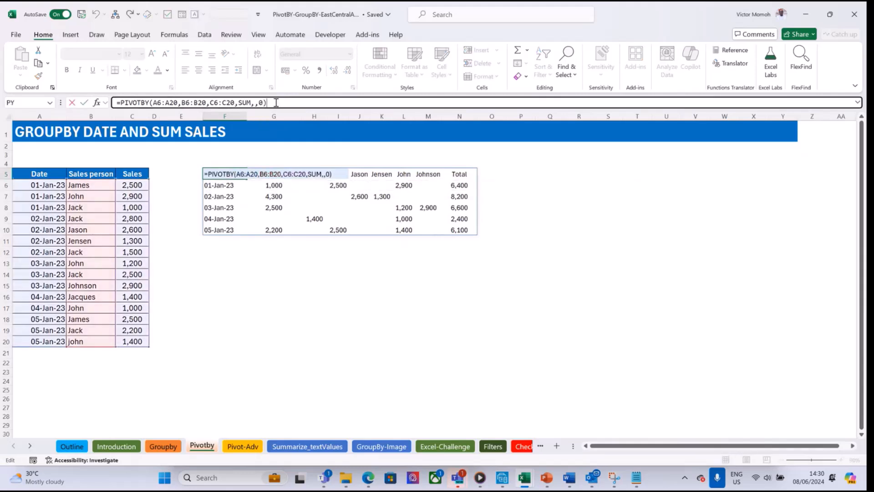
key(Left)
text(,)
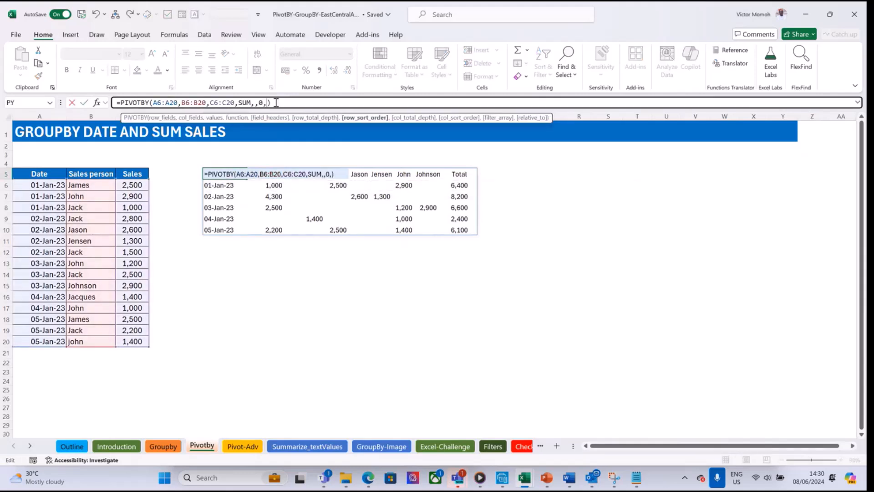
text(,)
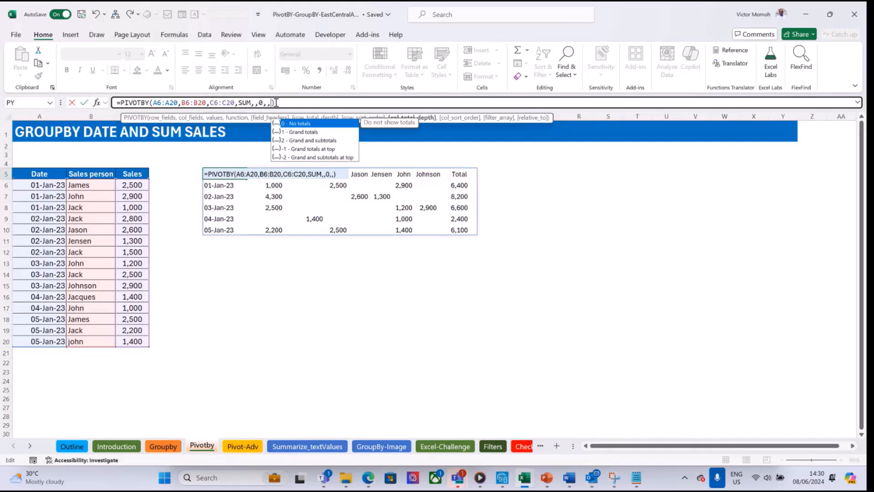
text(0)
key(Return)
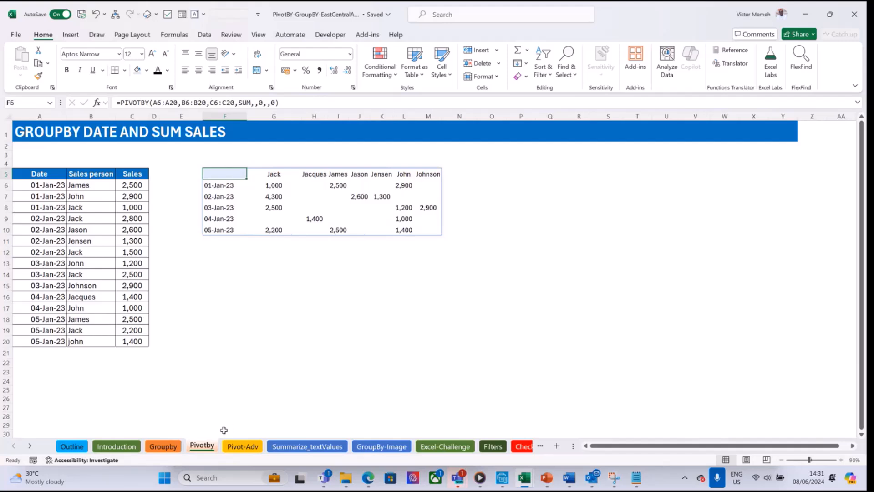
Switch to the Pivot-Adv sheet and clear the existing GROUPBY formula from K4
click(242, 446)
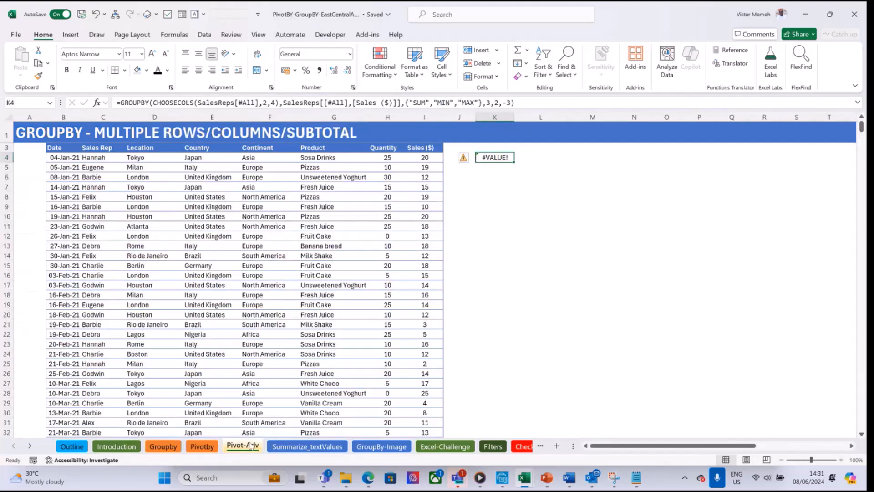
click(636, 478)
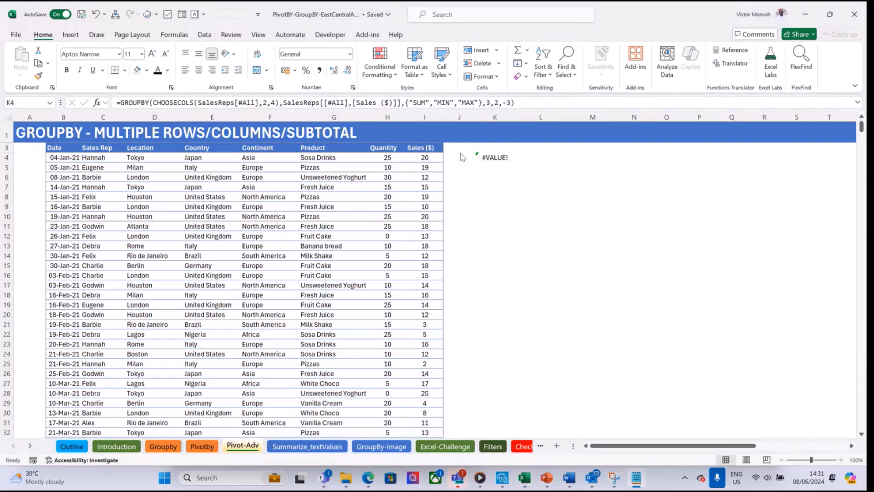
click(494, 155)
key(Delete)
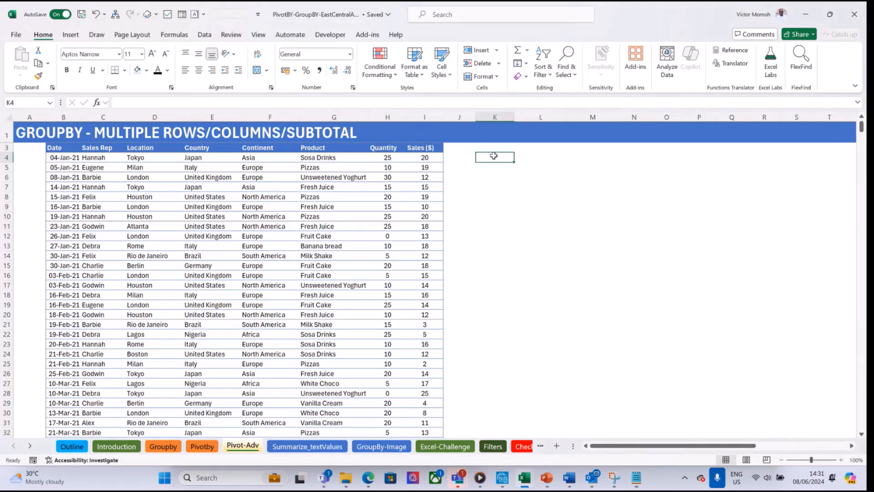
scroll(388, 170, up, 1)
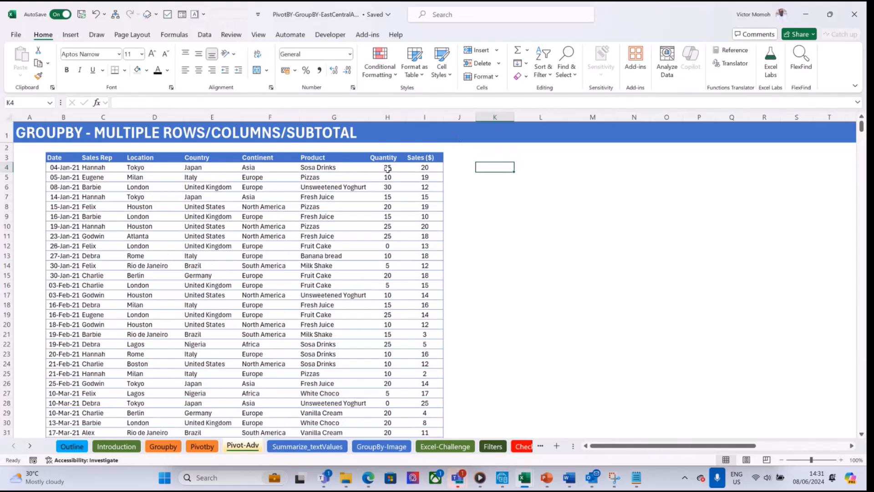
Examine the sales table's columns and the repeated names in the Sales Rep column down to its last row
click(68, 159)
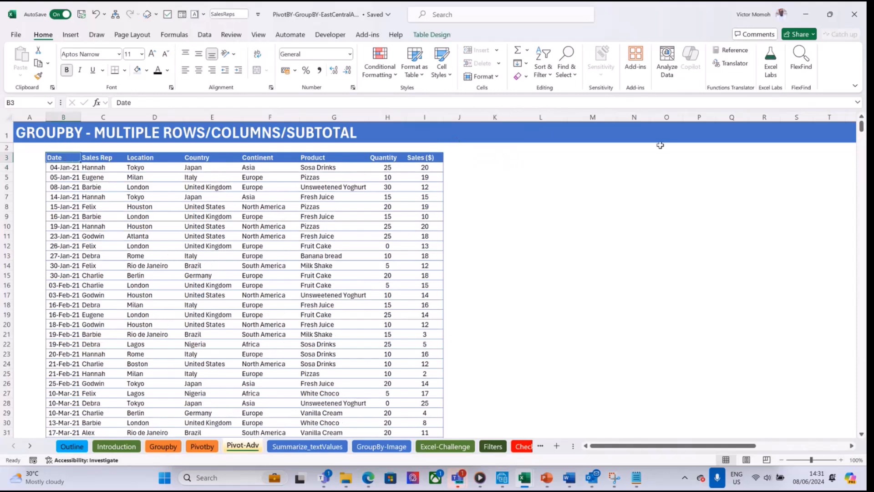
key(alt+Tab)
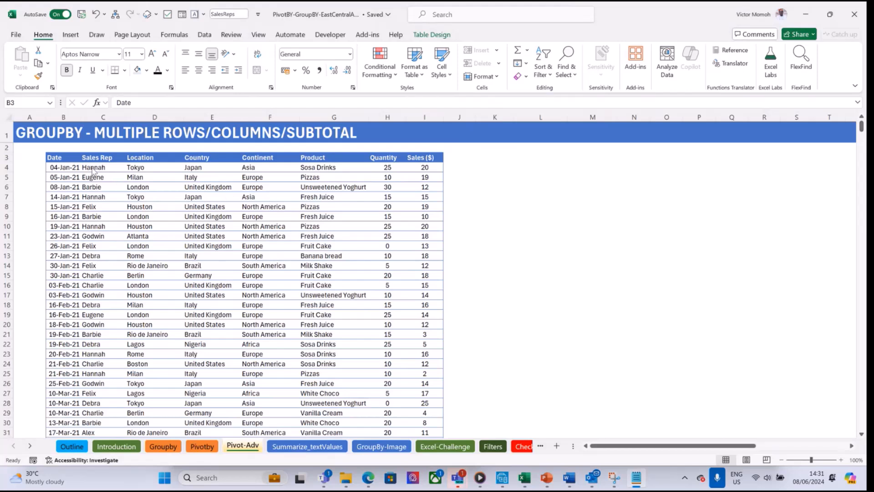
click(67, 162)
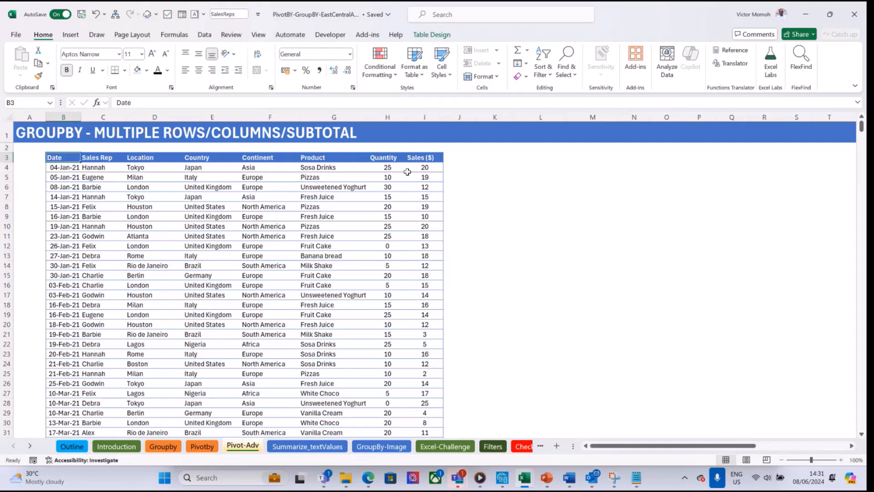
click(496, 168)
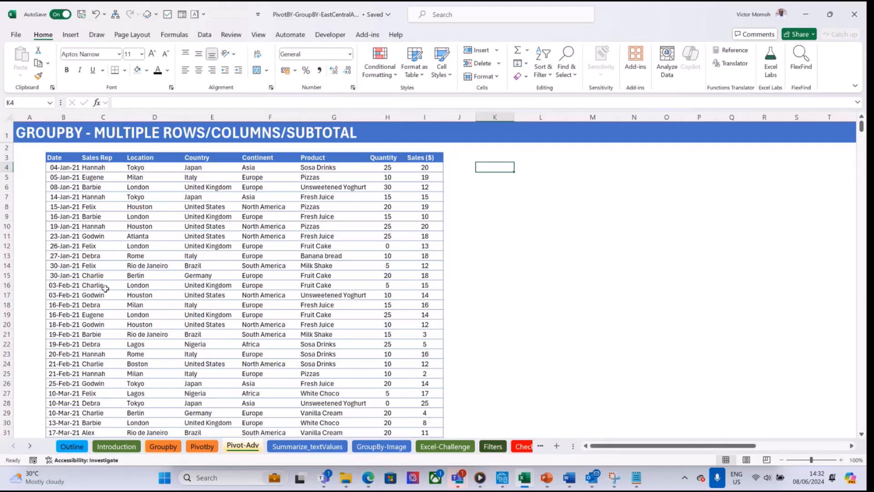
click(103, 168)
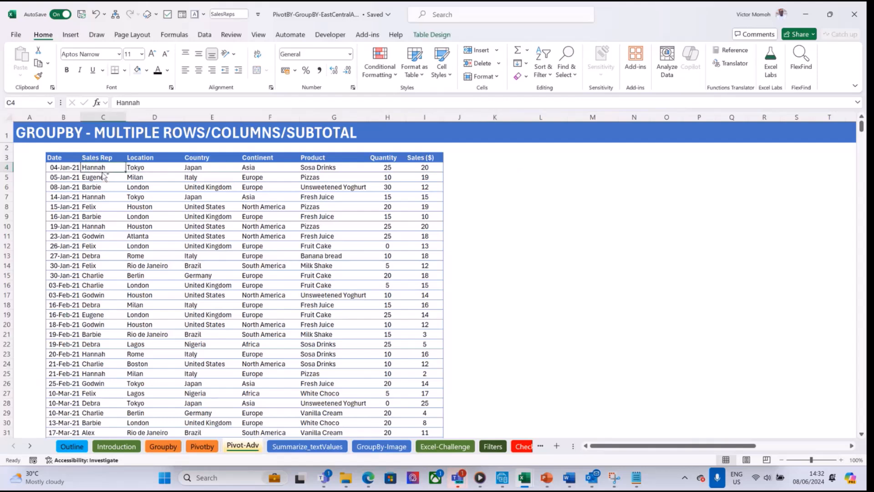
key(ctrl+Down)
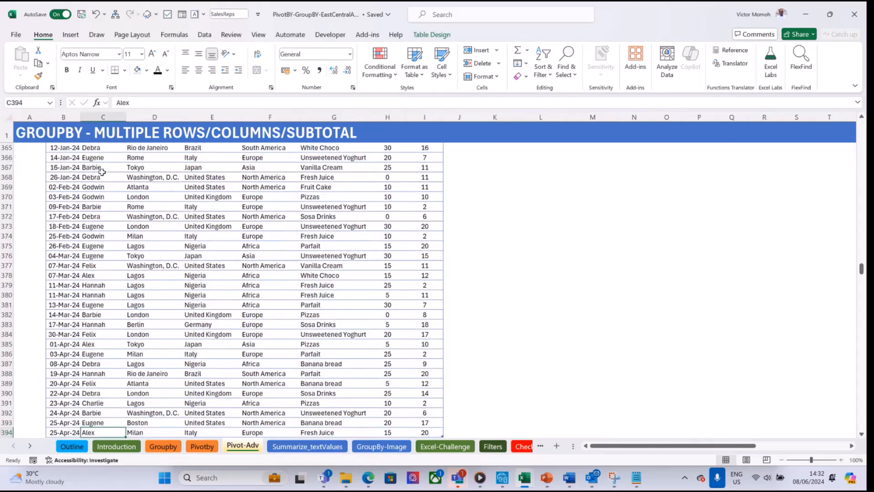
key(ctrl+Up)
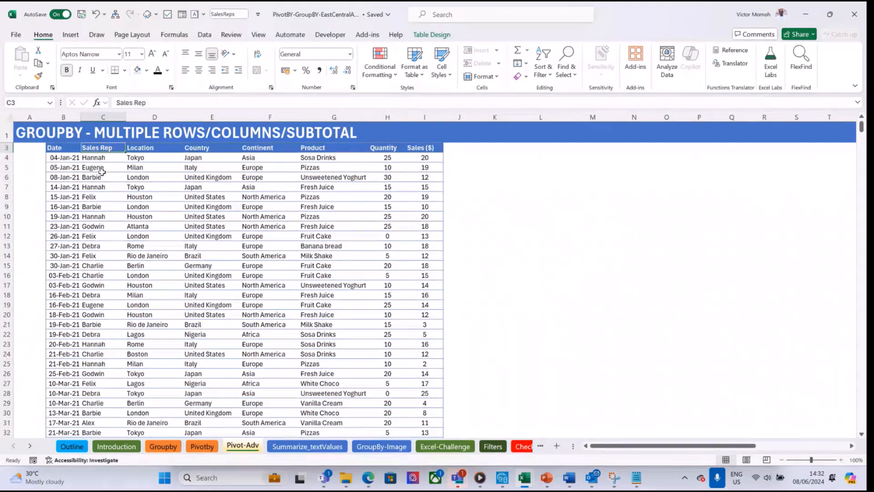
scroll(101, 170, up, 1)
click(102, 171)
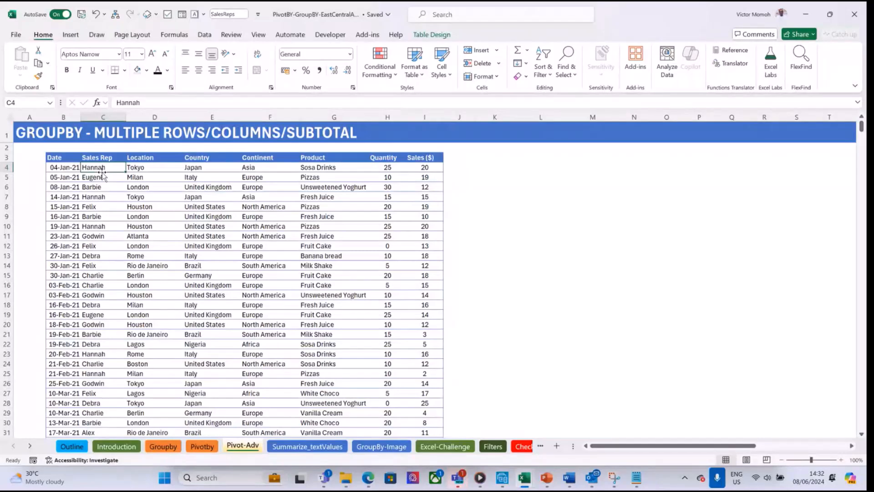
drag(103, 276, 105, 292)
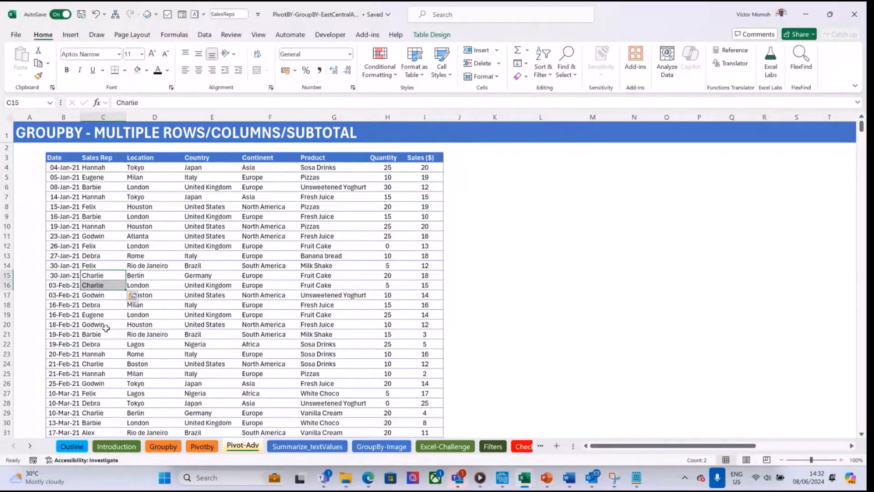
click(105, 303)
click(103, 257)
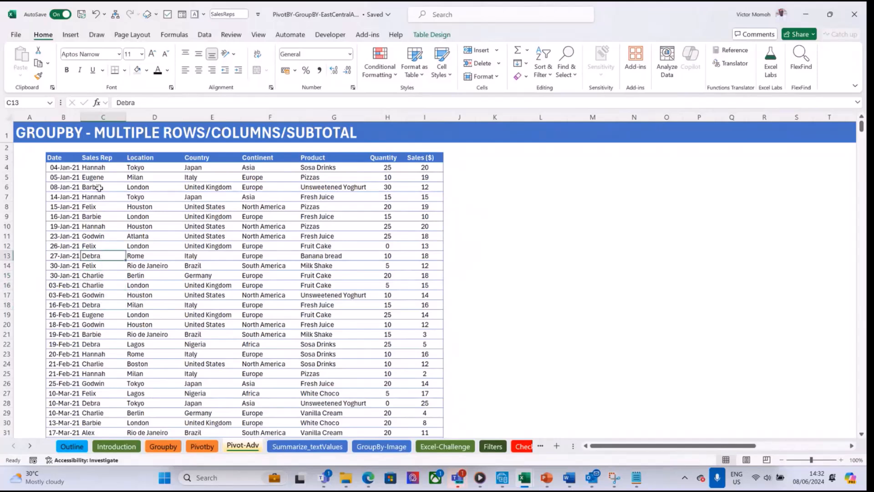
click(100, 187)
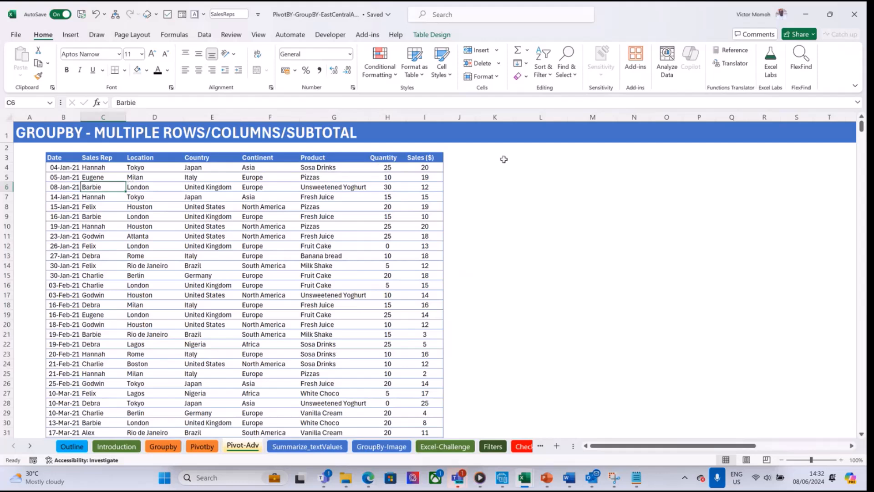
Start a GROUPBY formula in K4 with the whole Sales Rep column of the SalesReps table, header included, as row fields
click(490, 166)
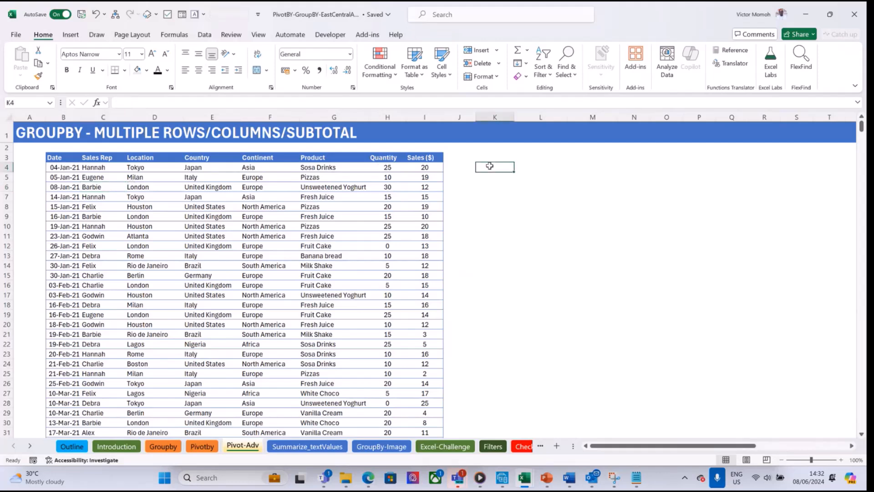
text(=groupb)
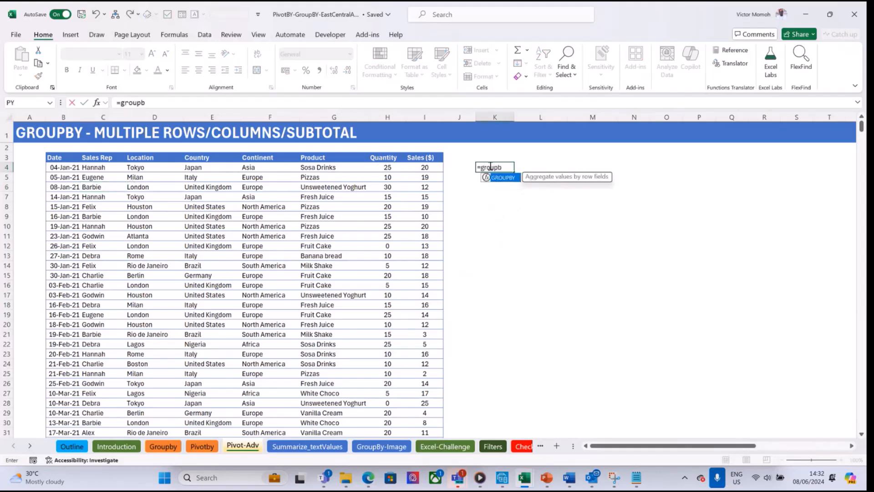
key(Tab)
click(99, 158)
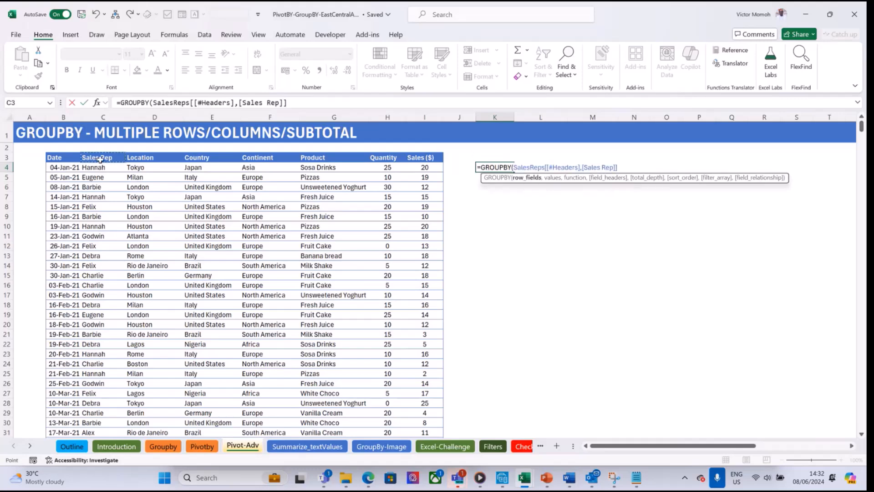
key(ctrl+shift+Down)
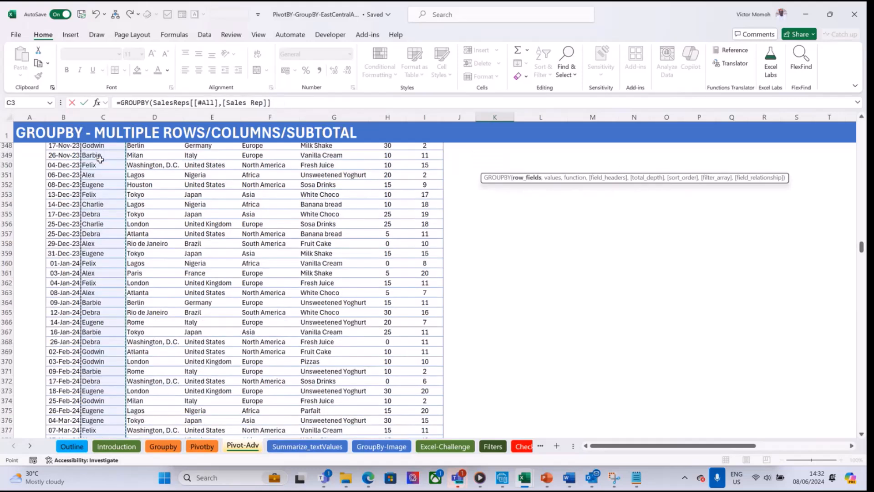
scroll(101, 159, down, 6)
text(,)
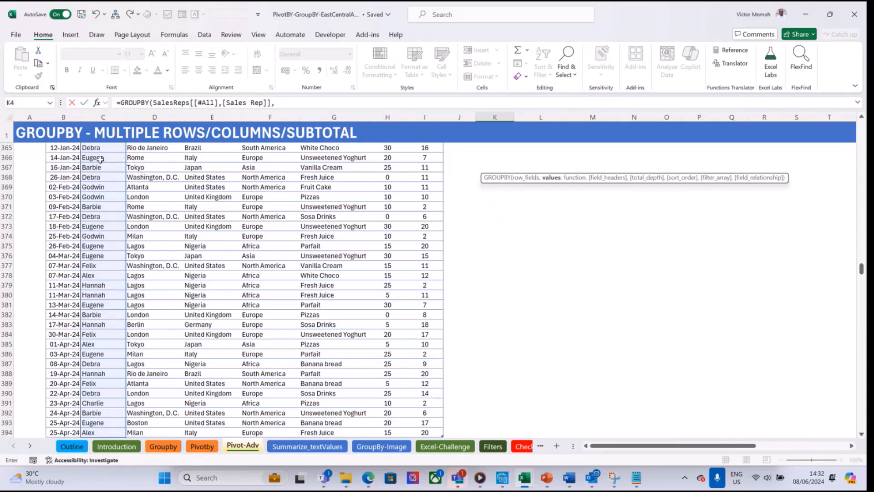
Complete the GROUPBY formula with the whole Sales ($) column, header included, as values and SUM as the function
scroll(100, 159, up, 20)
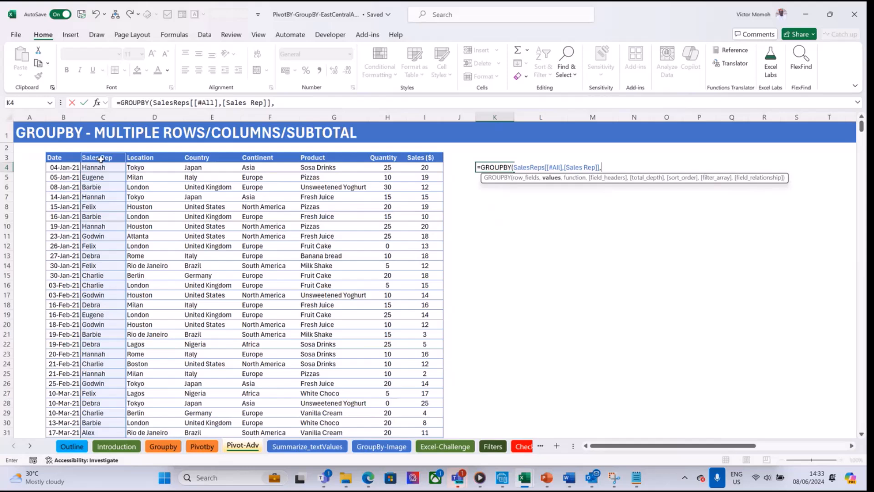
click(414, 158)
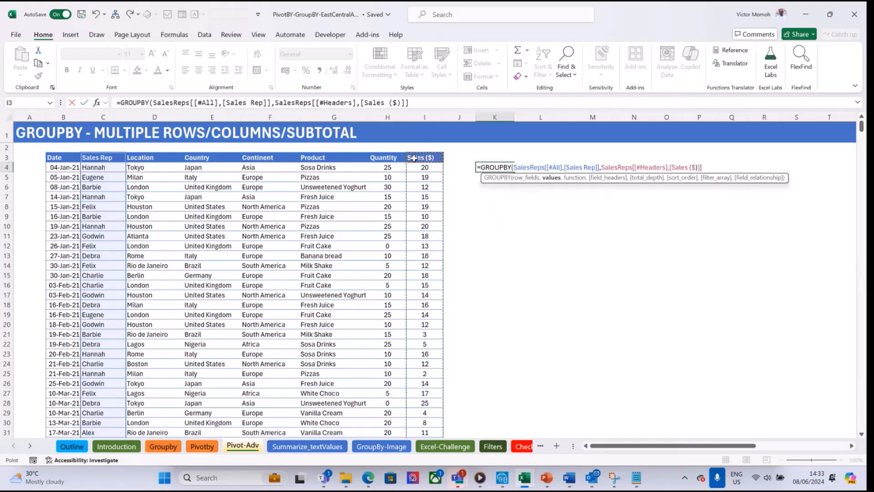
key(ctrl+shift+Down)
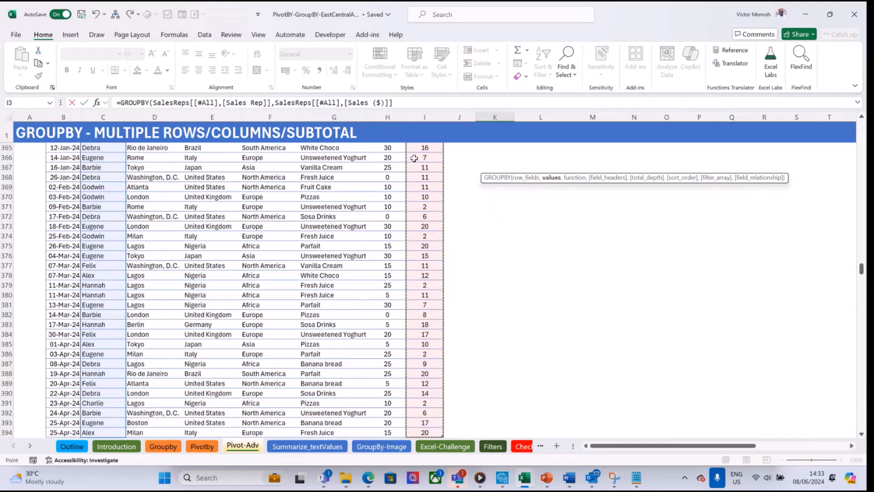
key(ctrl+BackSpace)
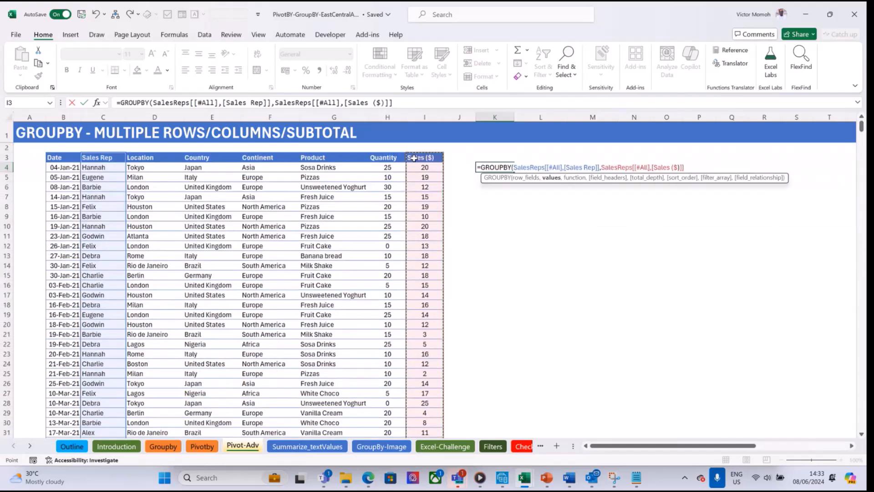
text(,)
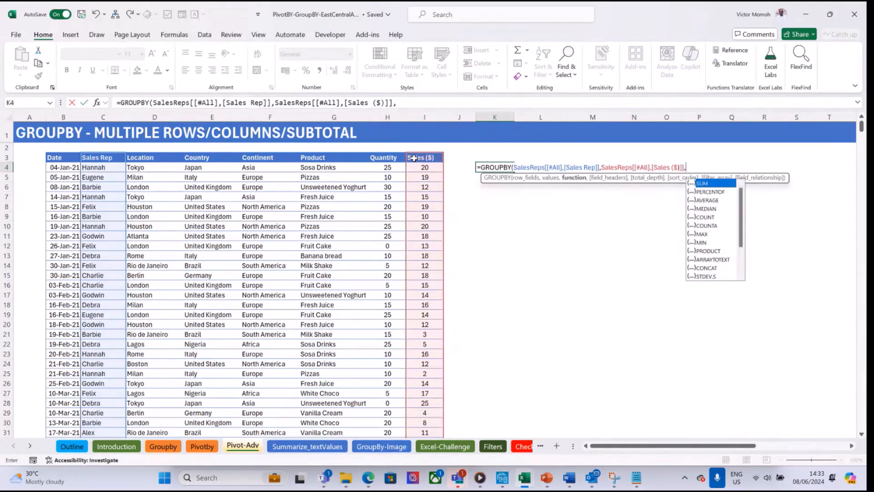
text(SUM)
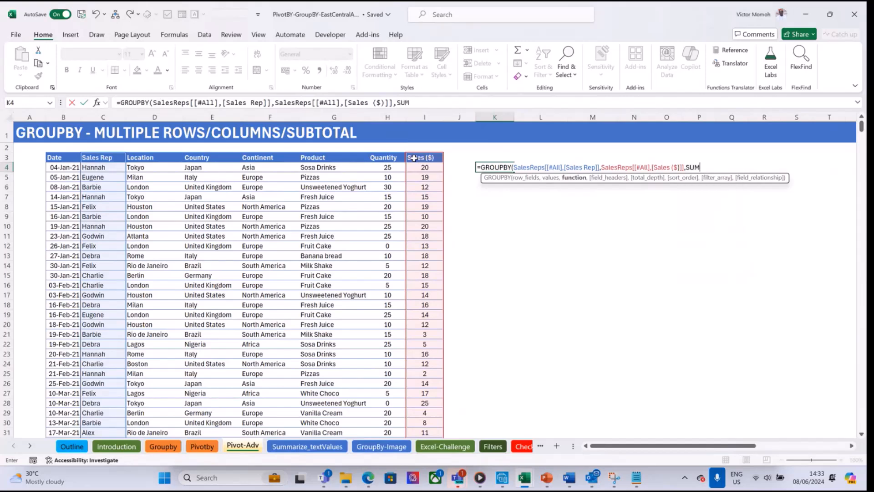
text())
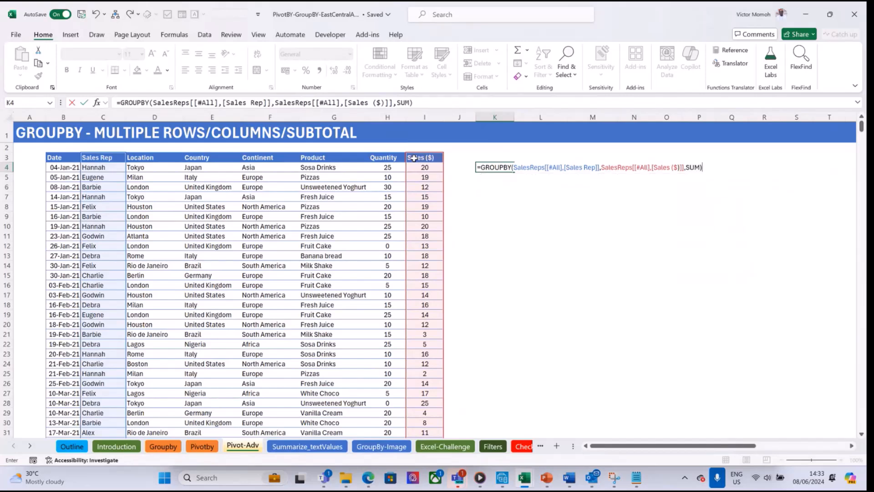
key(Return)
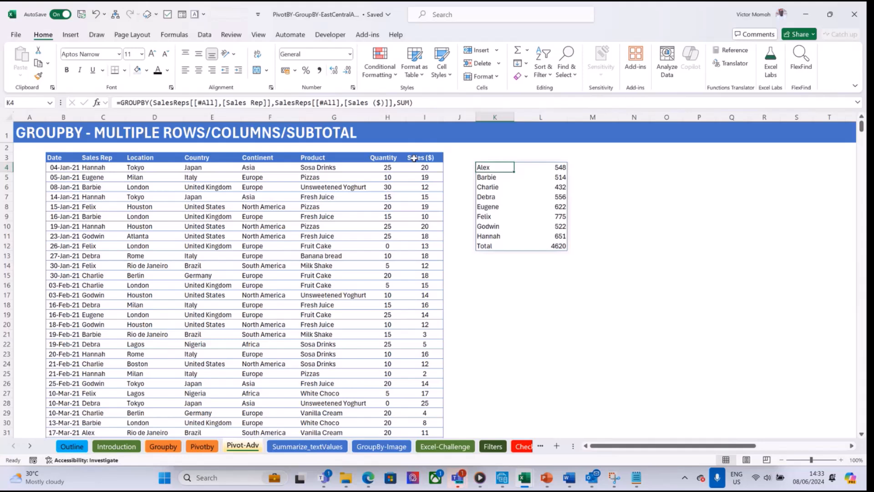
Review the GROUPBY result by selecting the sales reps in K4:K11, their sales in L4:L11 and the total in L12
drag(494, 167, 502, 235)
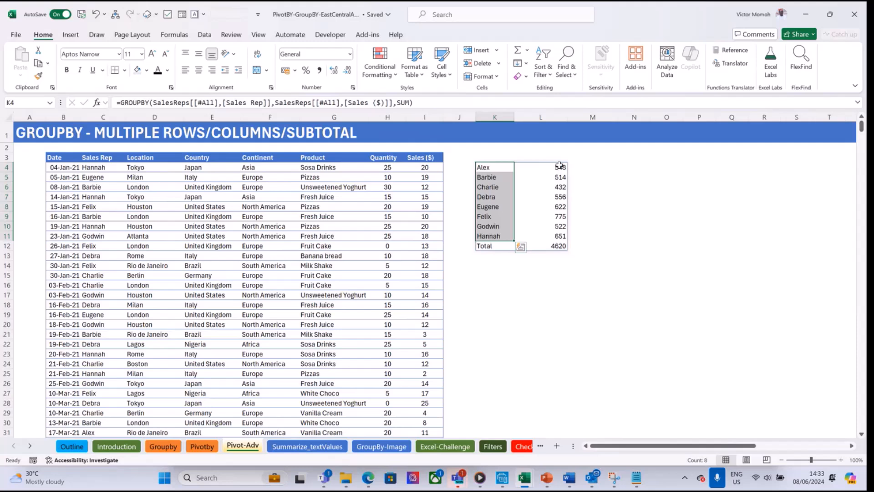
drag(560, 166, 563, 237)
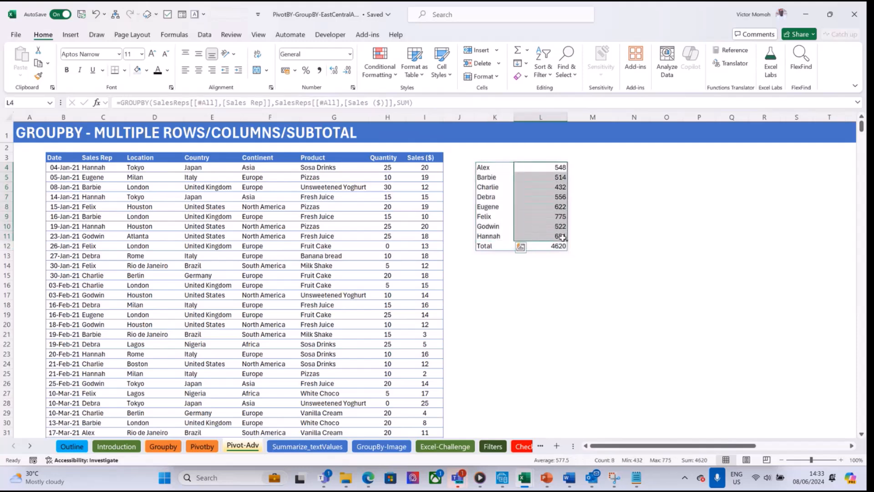
click(557, 246)
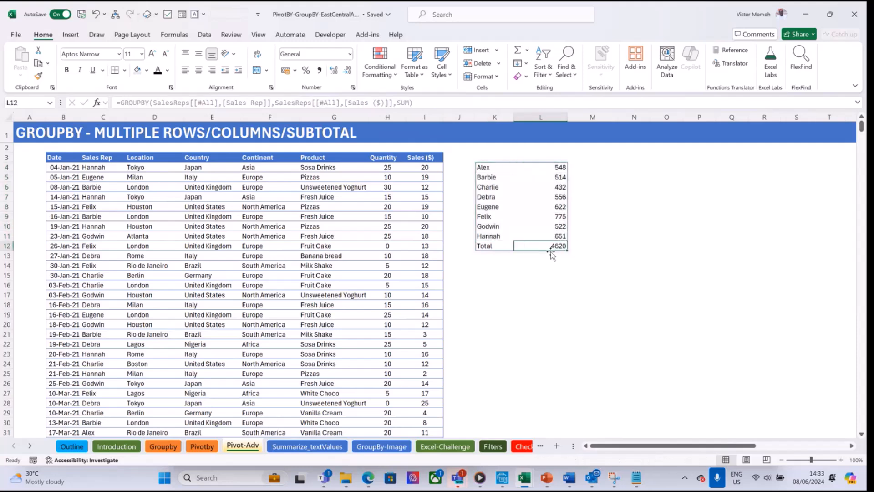
Replace the row fields of the GROUPBY formula in K4 with the whole Sales Rep and Location columns, headers included
click(492, 169)
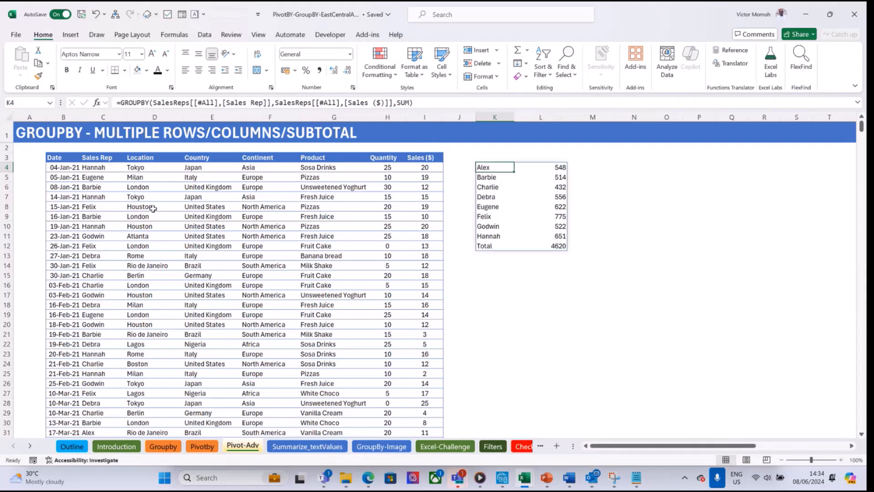
double_click(494, 170)
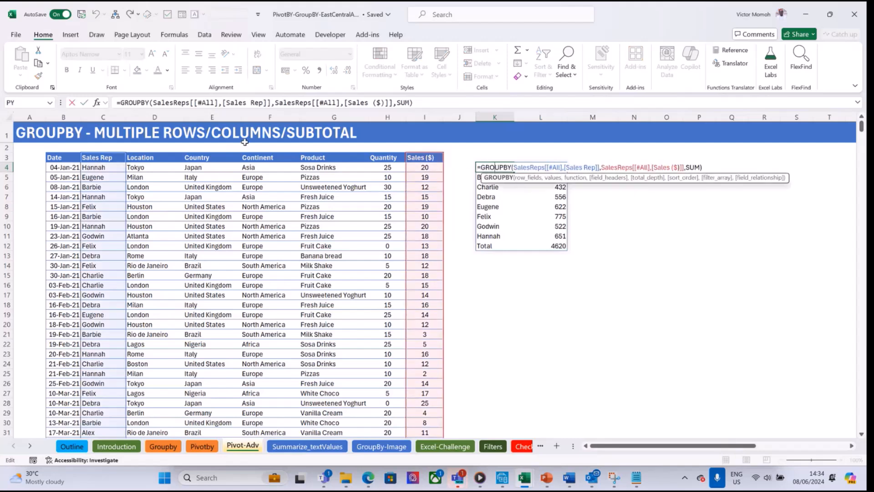
drag(516, 167, 600, 168)
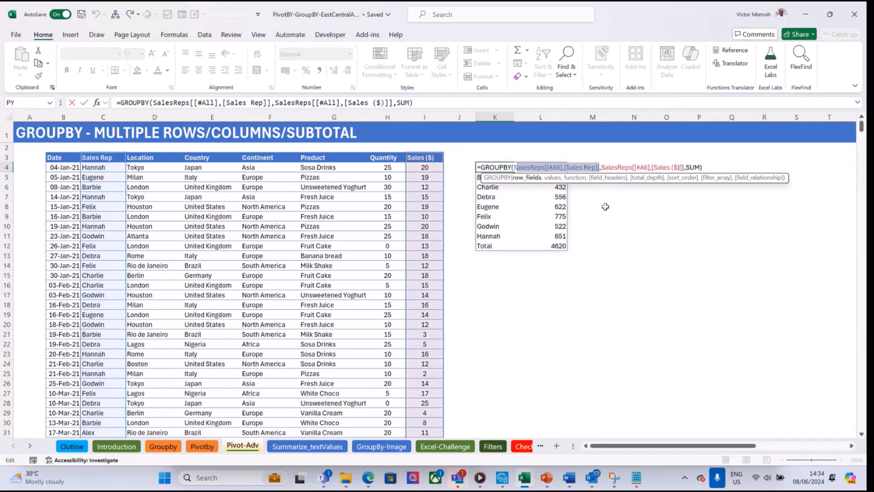
key(Delete)
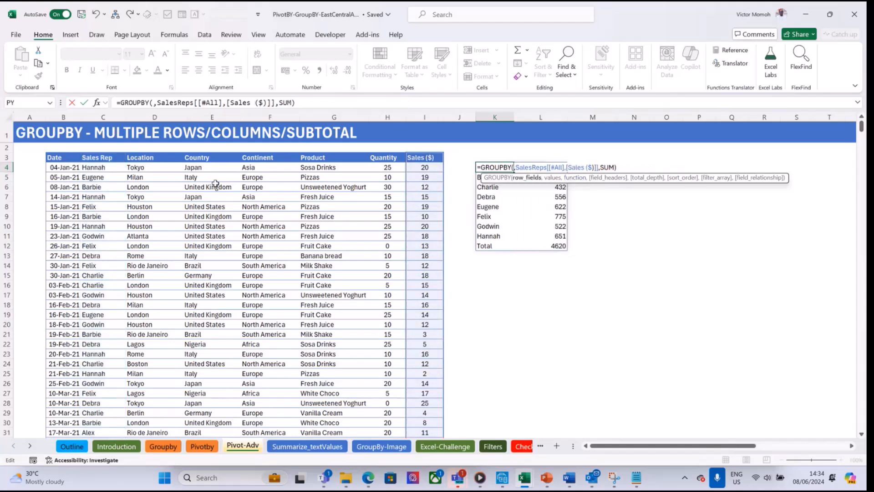
drag(103, 158, 145, 159)
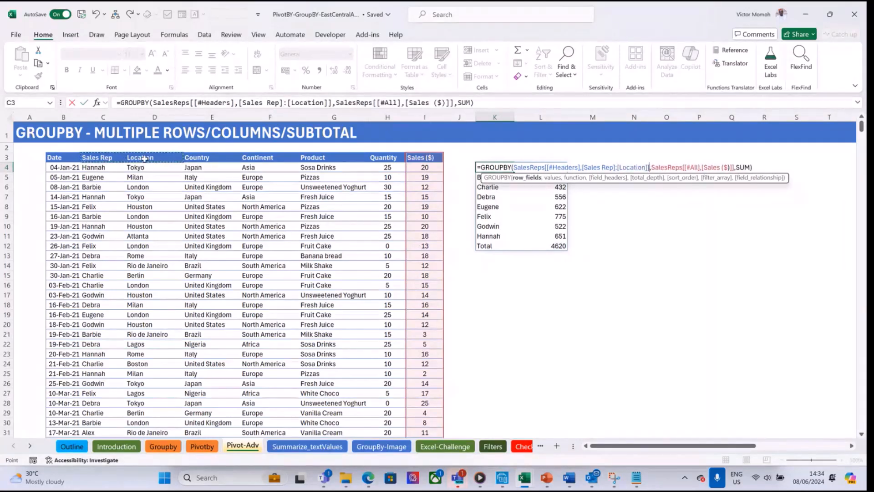
key(ctrl+shift+Down)
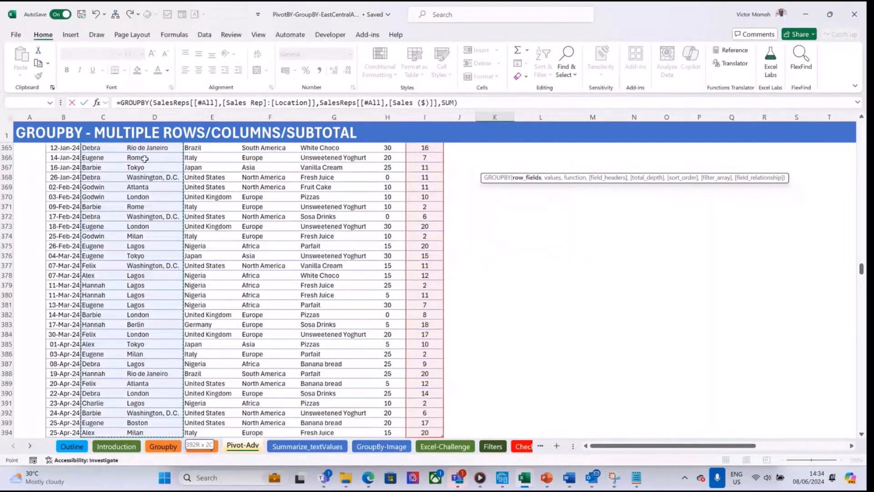
key(ctrl+Return)
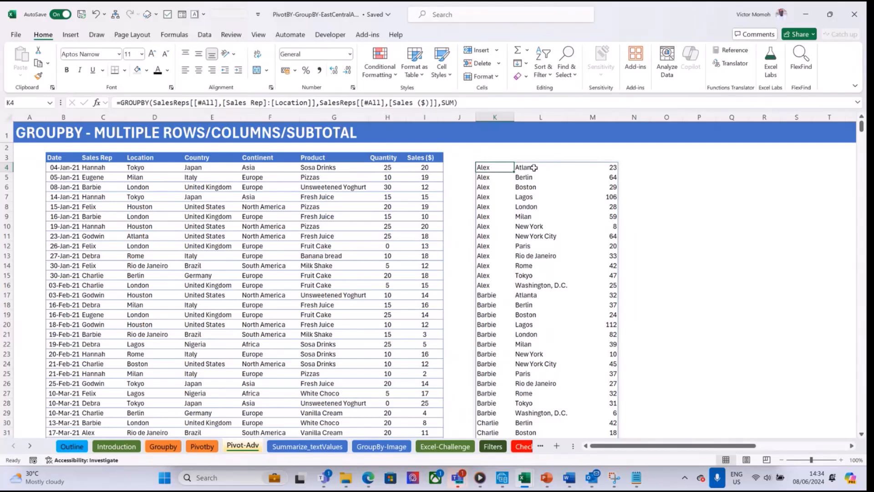
Examine the sales rep, location and sales combinations in the first rows of the GROUPBY result
click(532, 168)
click(486, 168)
click(529, 169)
click(577, 168)
click(486, 169)
click(539, 177)
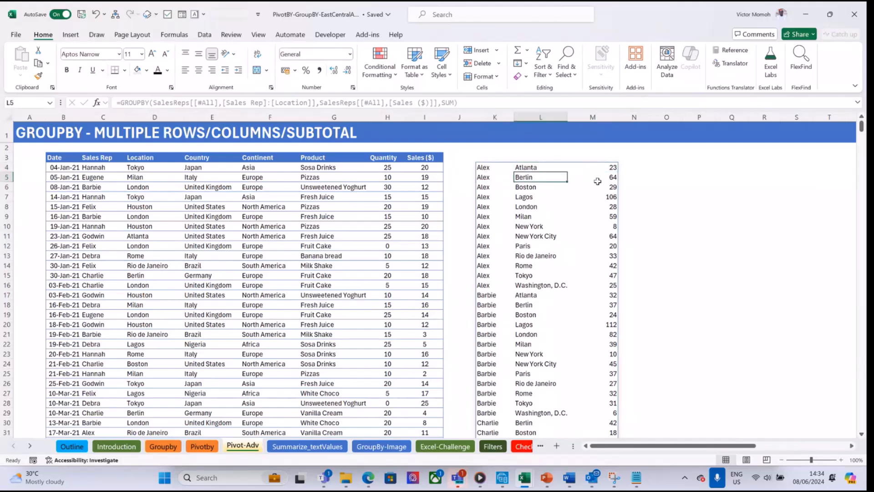
click(489, 206)
scroll(488, 209, down, 5)
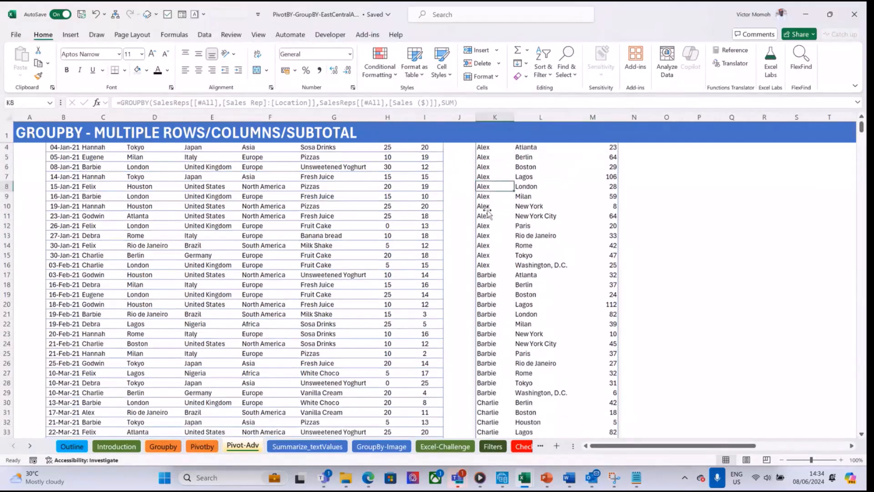
scroll(488, 212, up, 5)
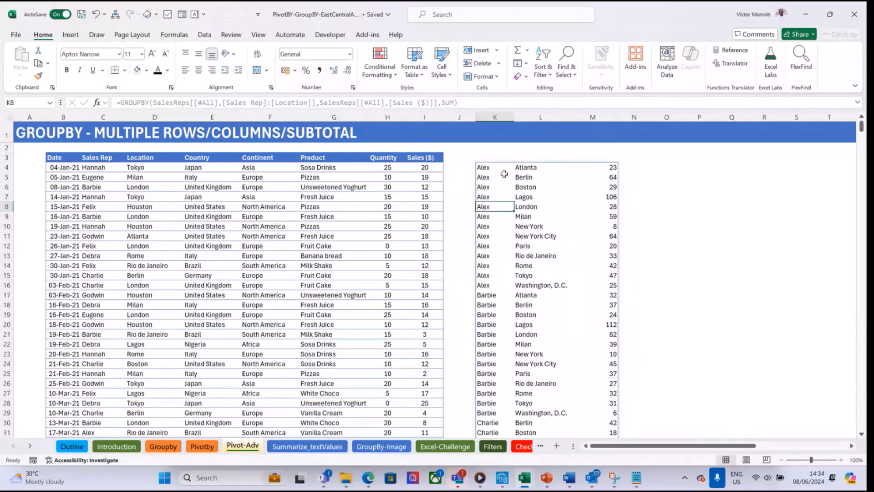
Add field_headers option 3 (Yes and show) after SUM in the K4 GROUPBY formula
click(489, 169)
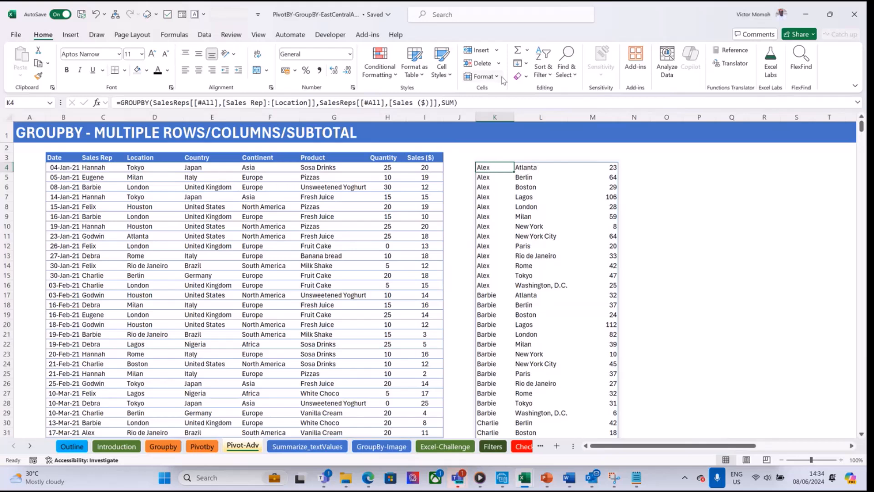
click(478, 105)
key(BackSpace)
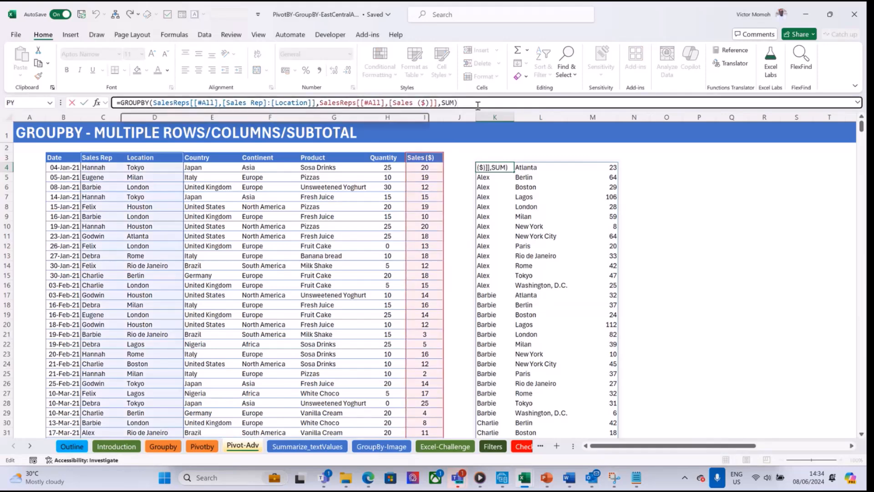
text(,3)
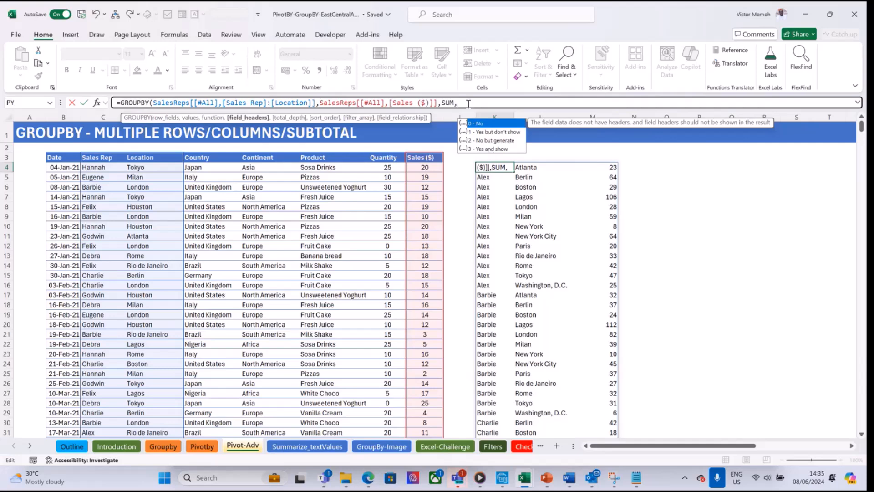
text(3))
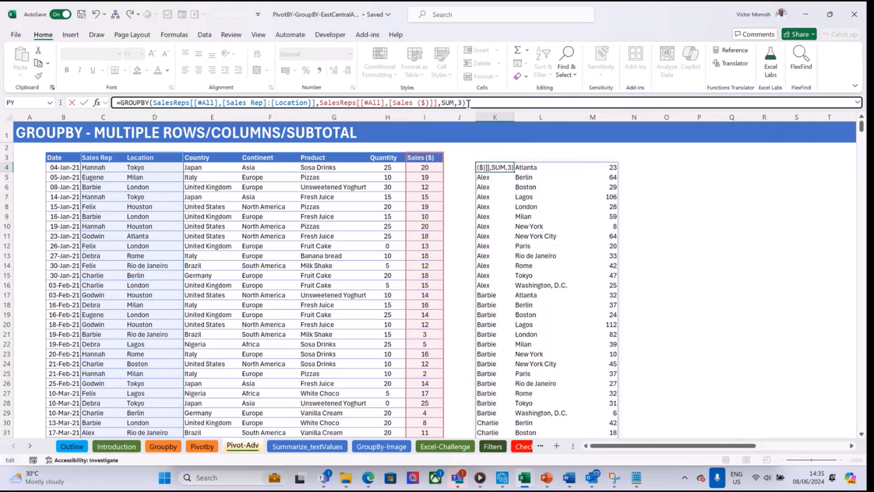
key(ctrl+Return)
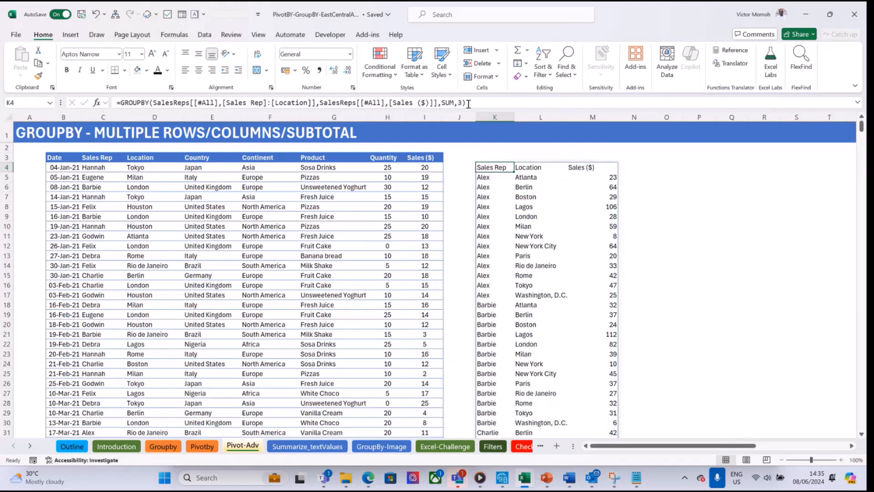
Add total_depth option 2 (Grand and subtotals) to the K4 GROUPBY formula
click(468, 104)
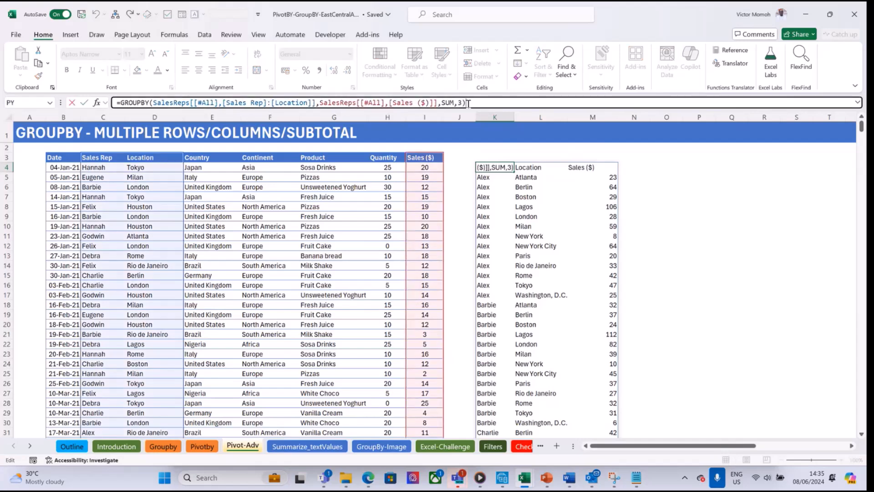
text(,)
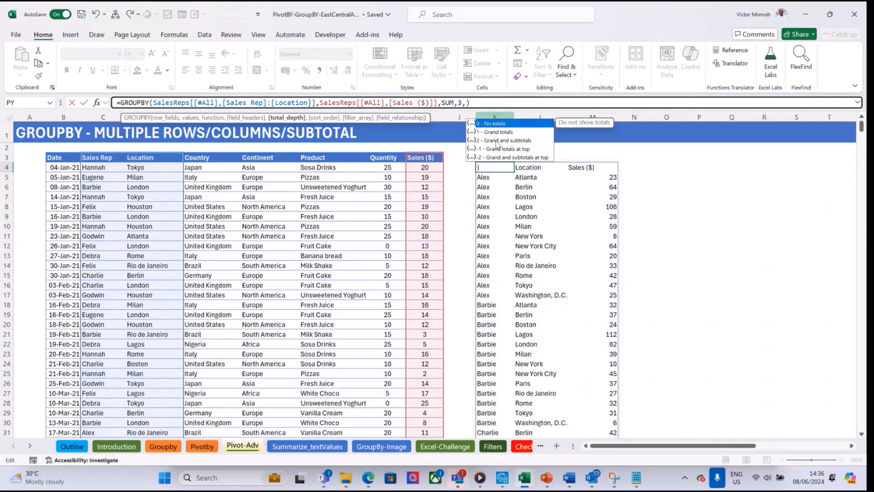
text(2)
key(ctrl+Return)
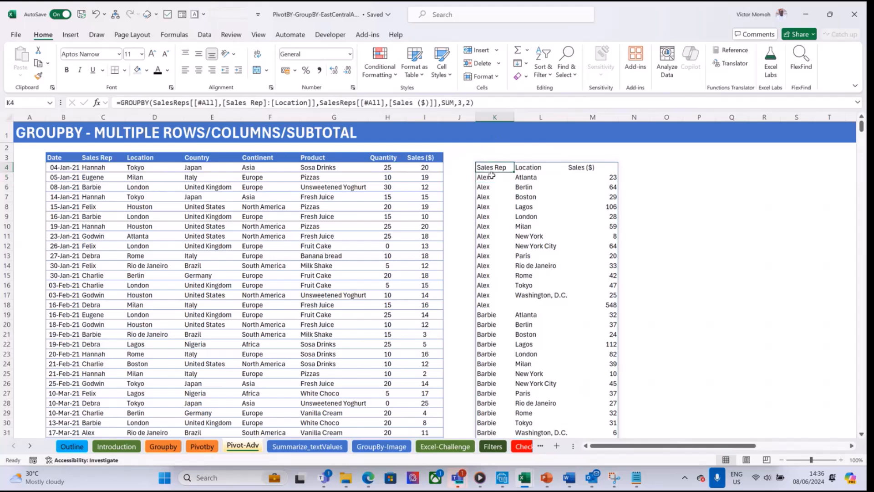
Review the subtotal rows of the first three sales reps in rows 18, 32 and 45 of the result
drag(489, 177, 593, 304)
click(536, 304)
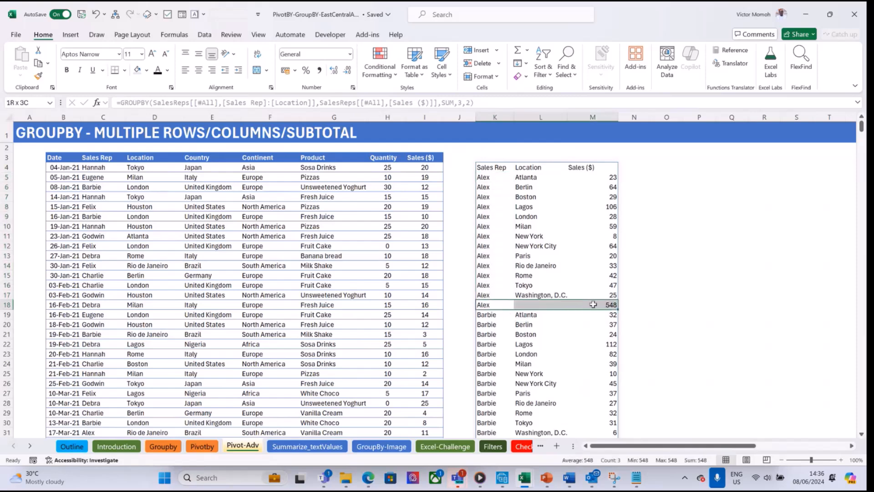
scroll(569, 327, down, 3)
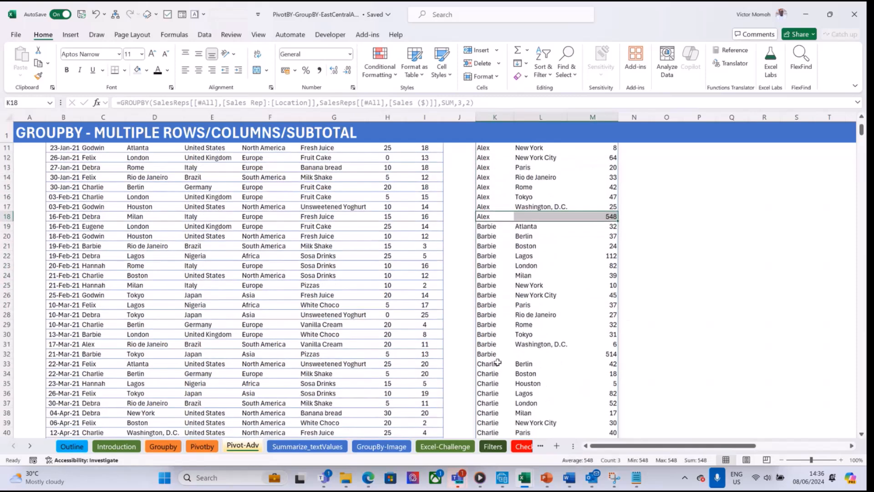
click(502, 354)
drag(502, 355, 587, 353)
scroll(537, 358, down, 3)
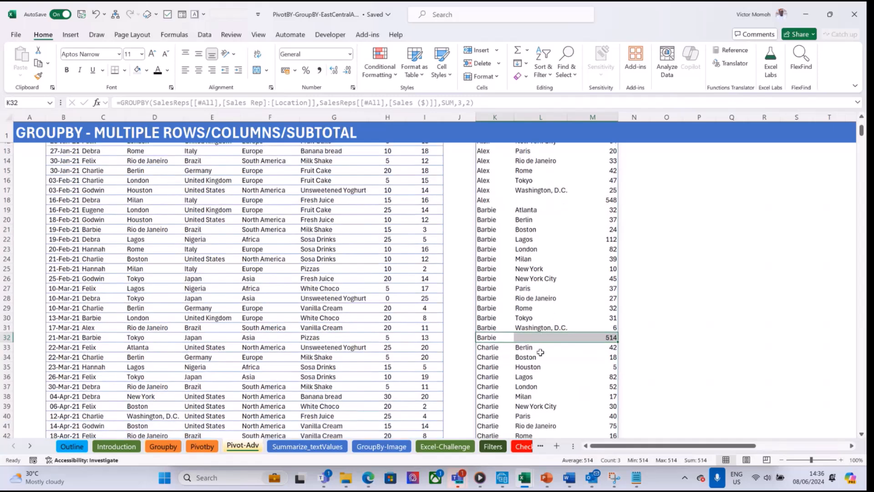
drag(499, 393, 580, 393)
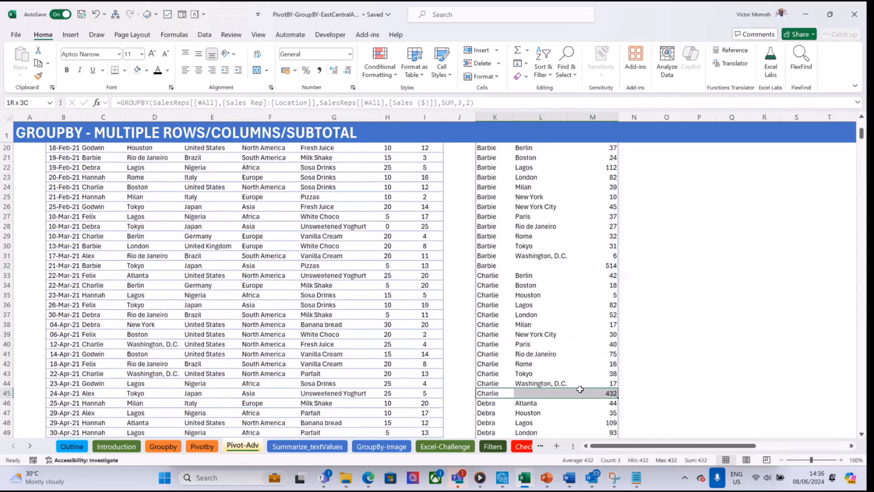
scroll(533, 283, up, 6)
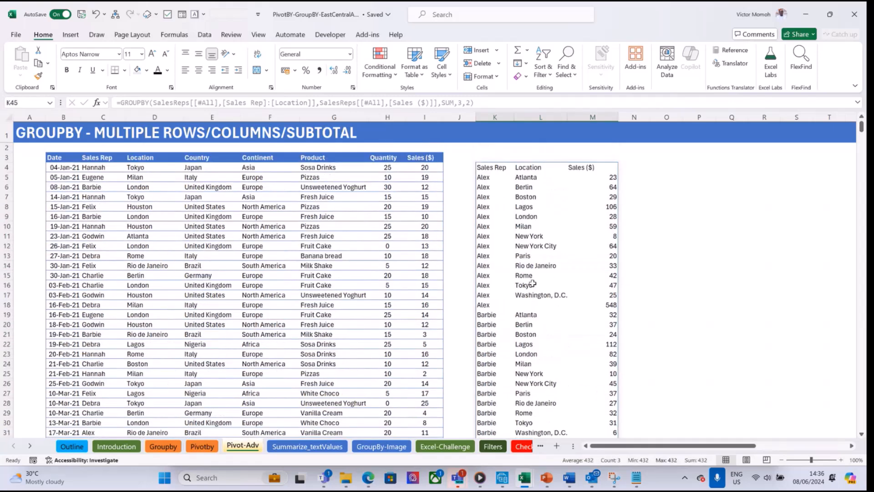
Check the Grand Total row at the end of the GROUPBY result and return to its header in K4
click(487, 285)
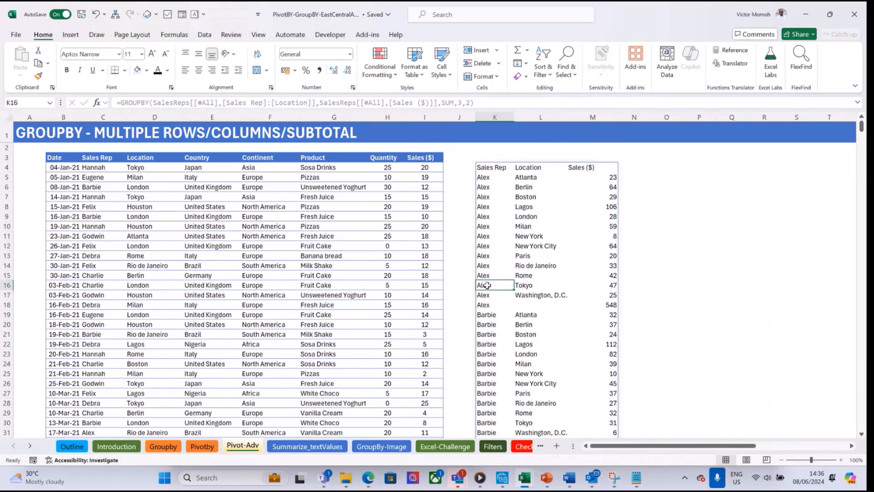
key(ctrl+Down)
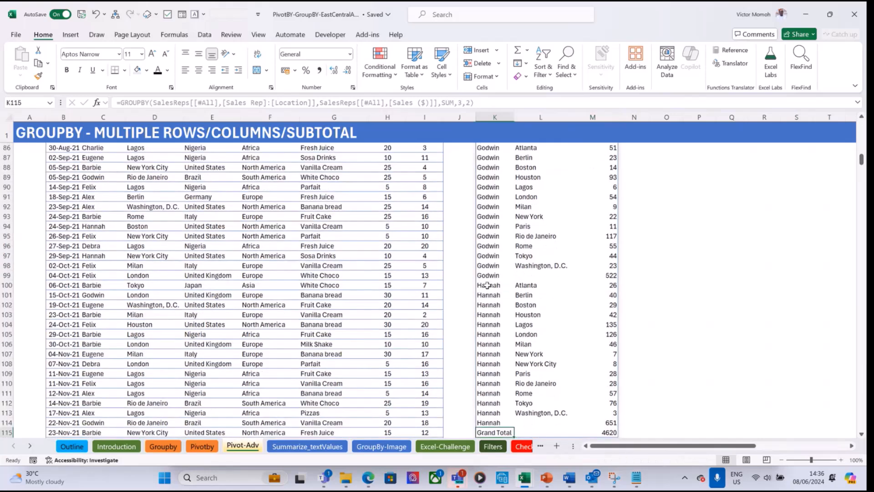
key(ctrl+Up)
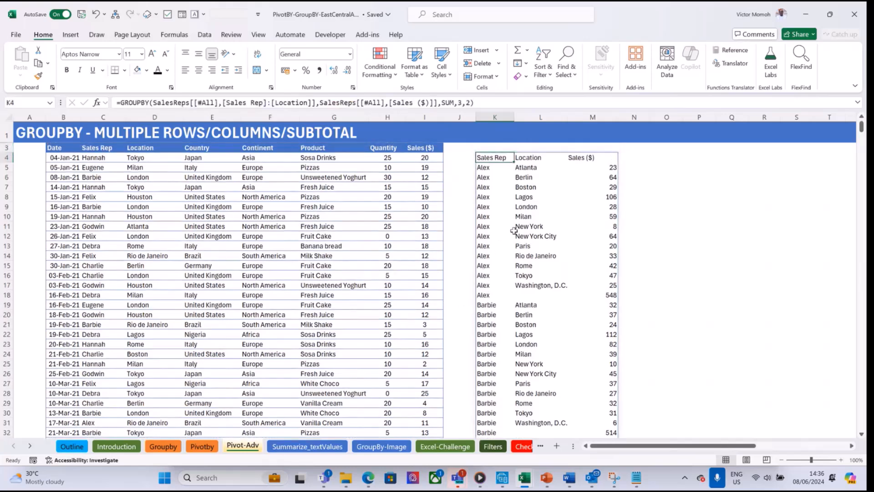
scroll(519, 178, up, 1)
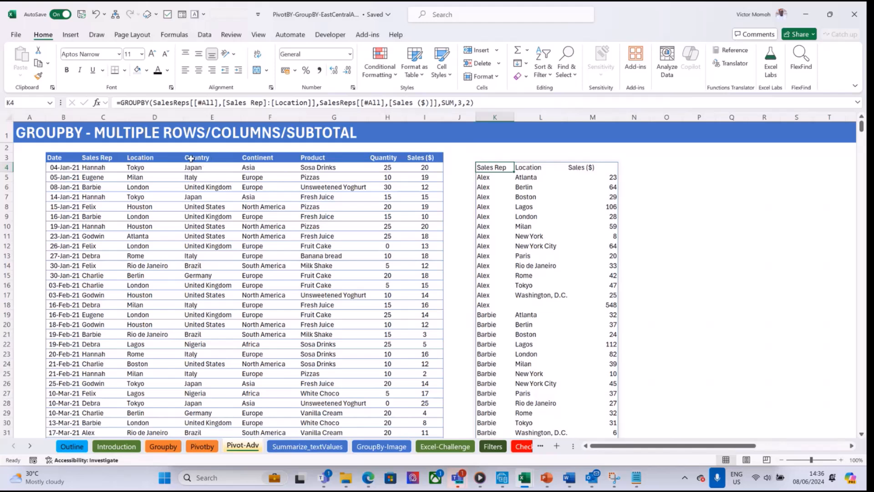
Extend the row fields of the K4 GROUPBY formula to run from Sales Rep through Country by replacing Location with Country
click(117, 158)
drag(117, 158, 240, 158)
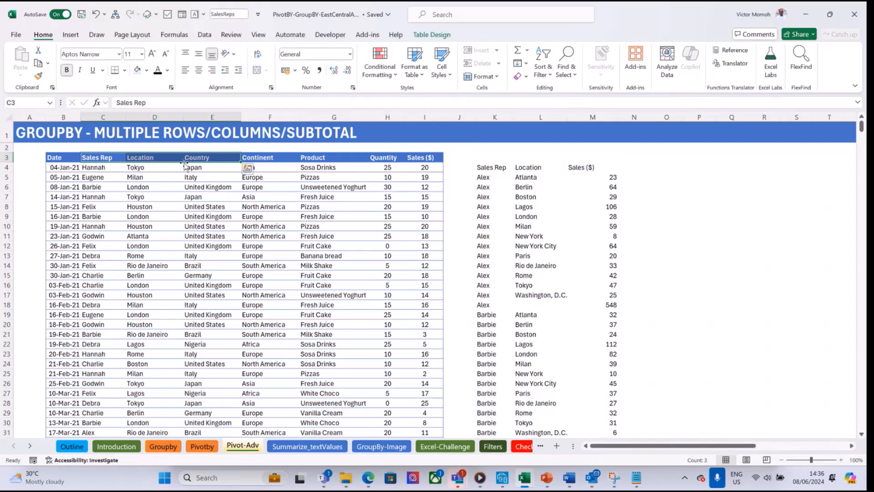
click(484, 167)
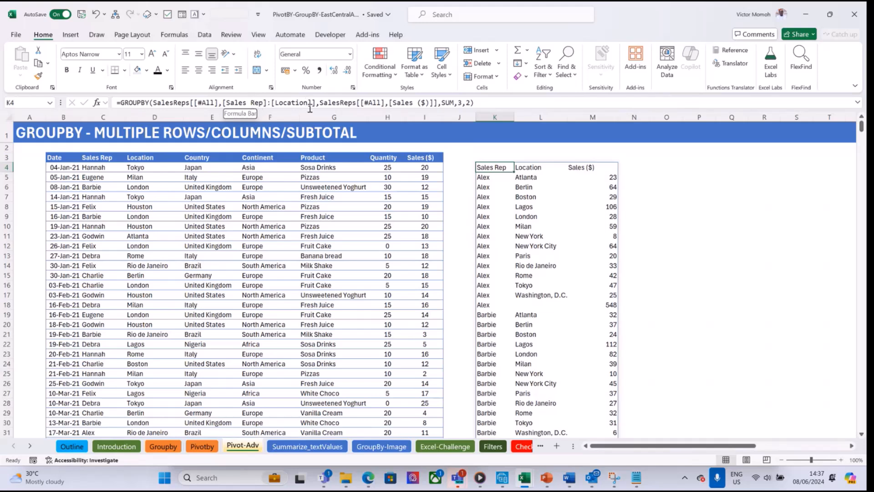
drag(275, 102, 309, 103)
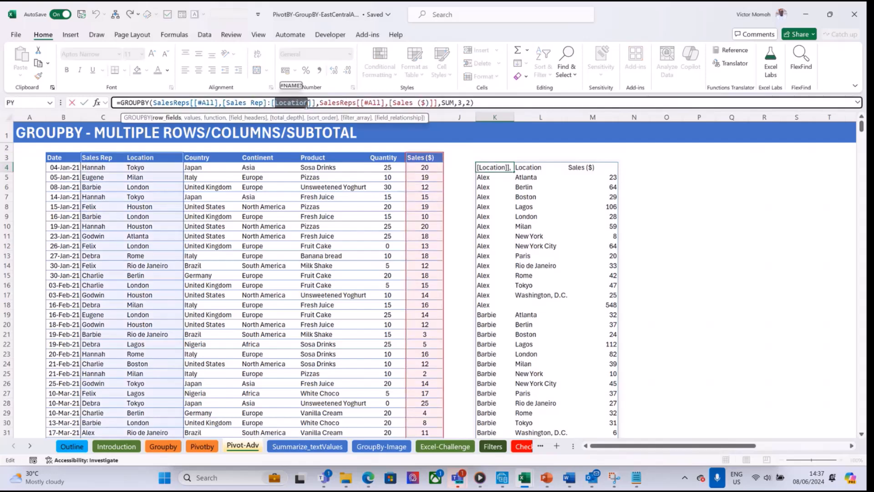
text(coun)
key(Tab)
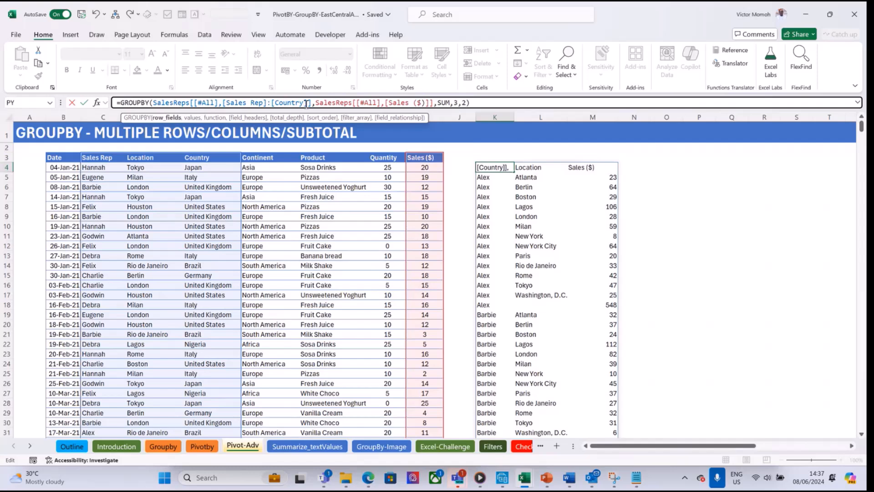
key(Return)
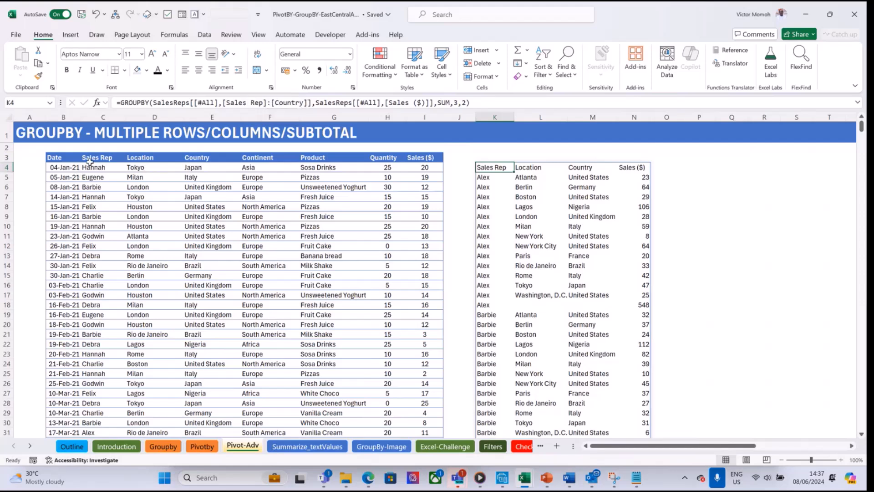
Replace the row fields of the K4 GROUPBY formula with an HSTACK whose first array is the full Sales Rep column including its header
drag(90, 161, 197, 158)
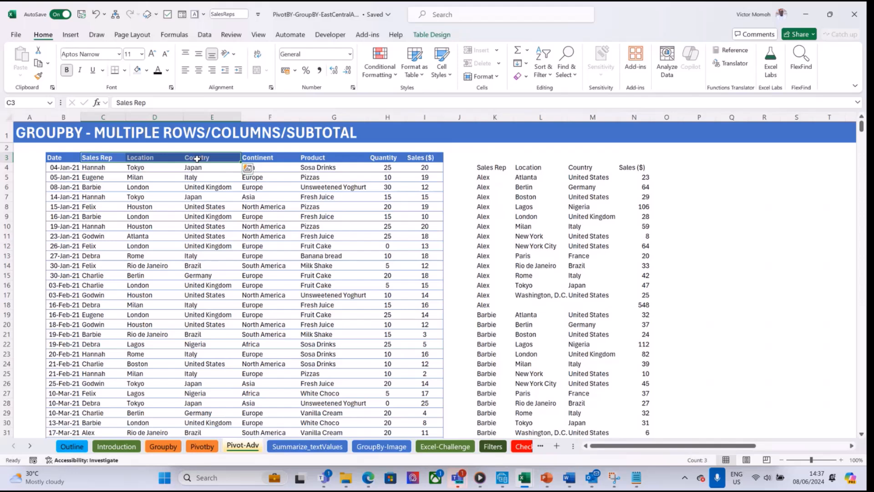
click(490, 170)
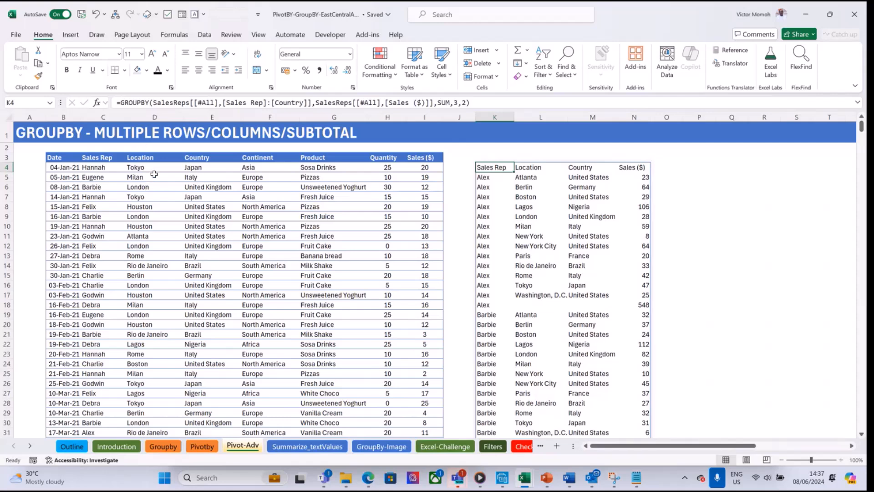
click(156, 103)
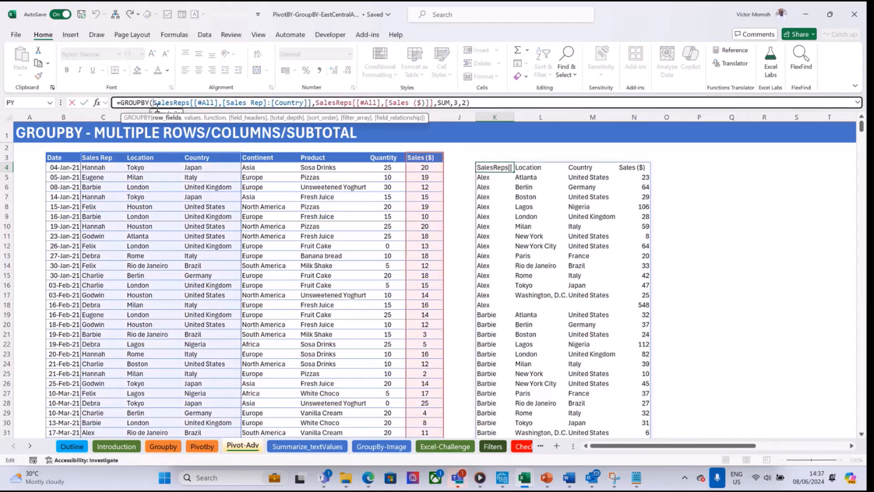
drag(154, 103, 309, 107)
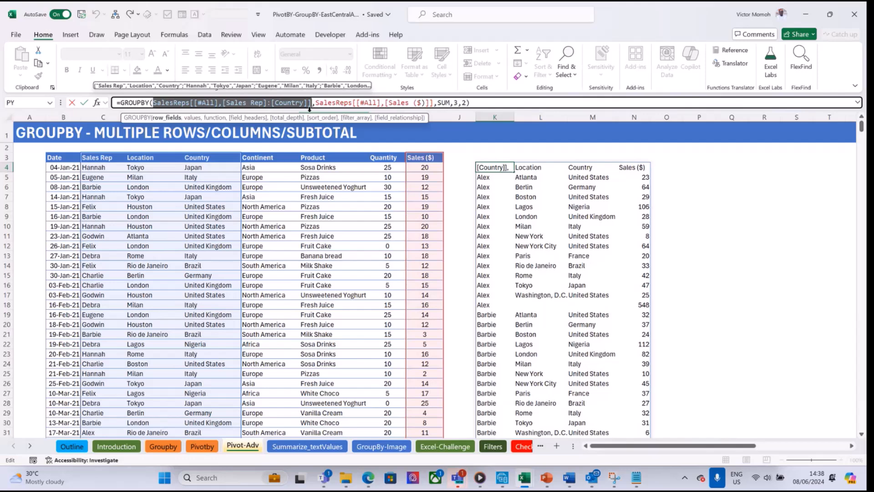
text(hstack)
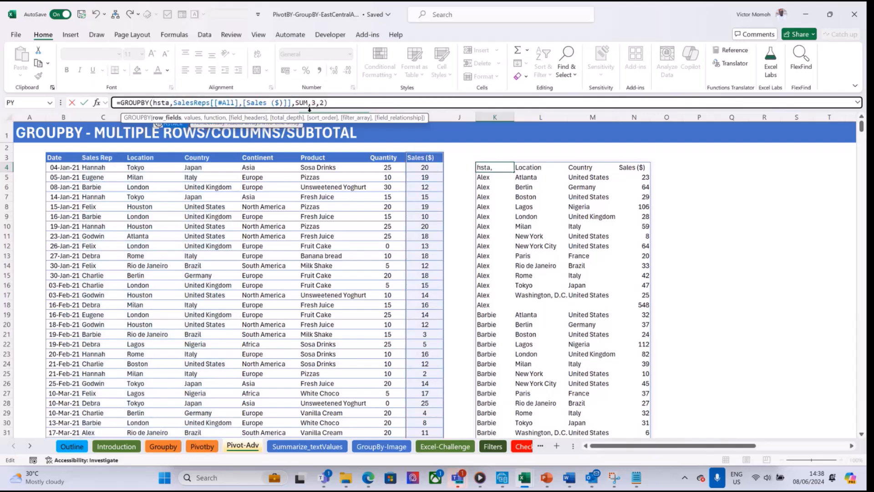
text(()
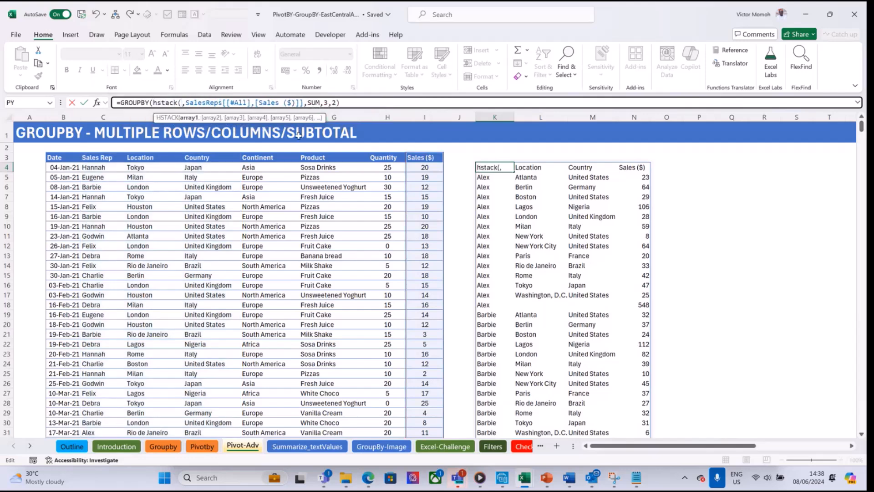
click(109, 160)
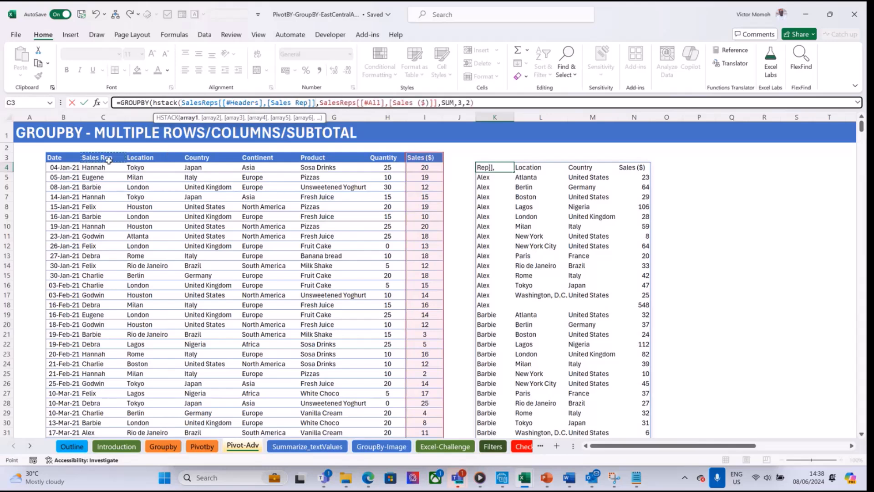
key(ctrl+shift+Down)
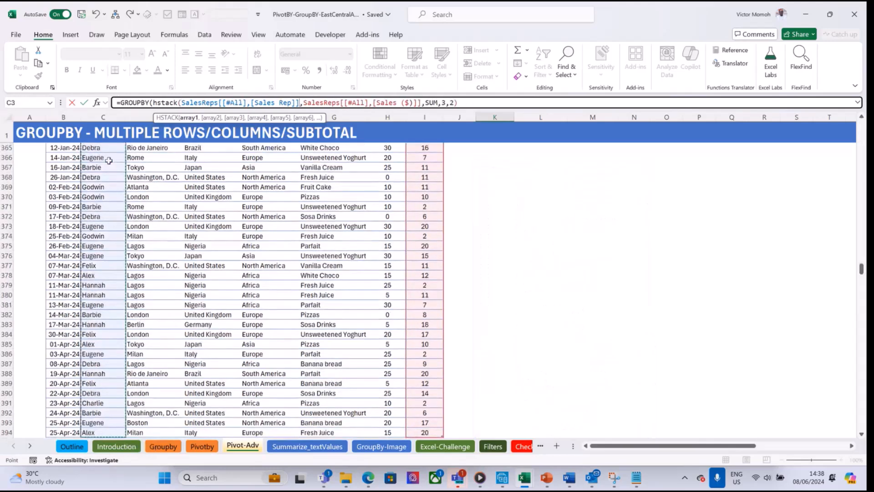
text(,)
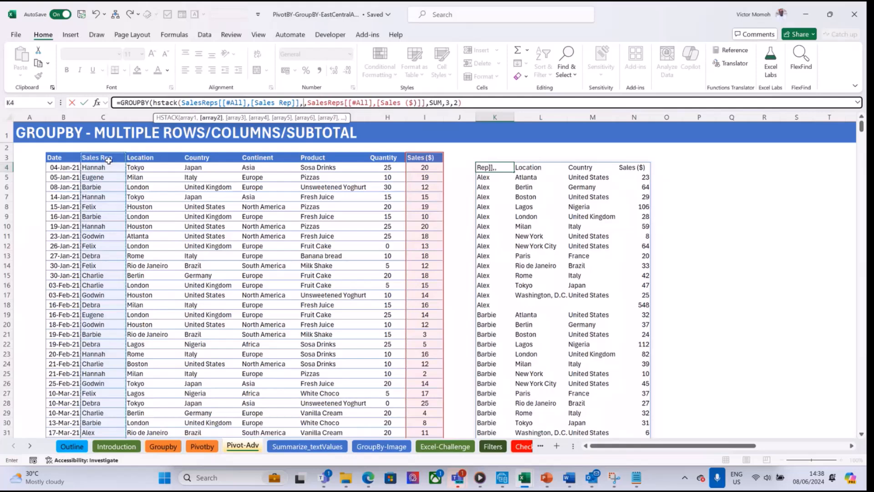
Add the full Country column with its header as the second HSTACK array and close the function
click(200, 158)
key(ctrl+shift+Down)
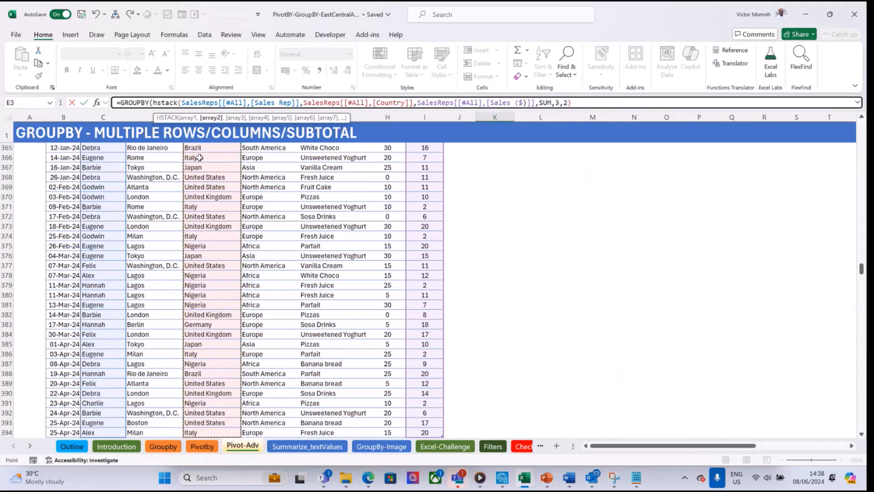
text())
key(ctrl+BackSpace)
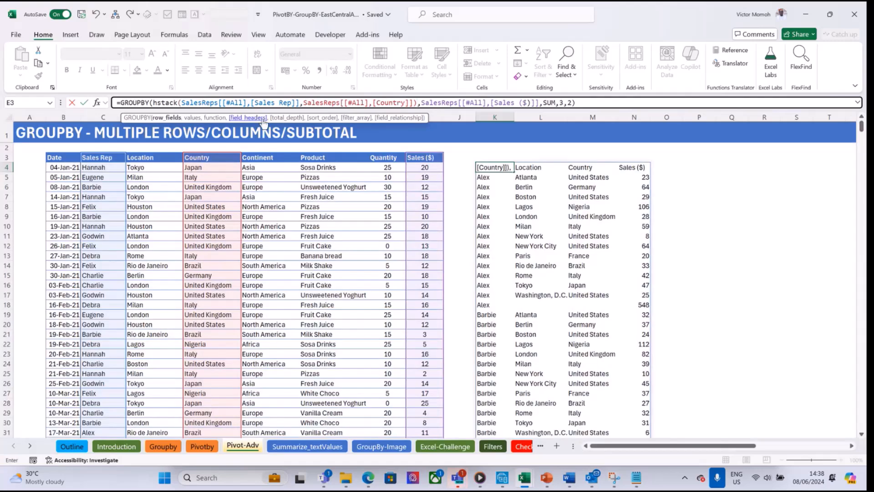
Break the K4 formula onto a second line before the values argument, expand the formula display to show both lines, and commit it
click(422, 103)
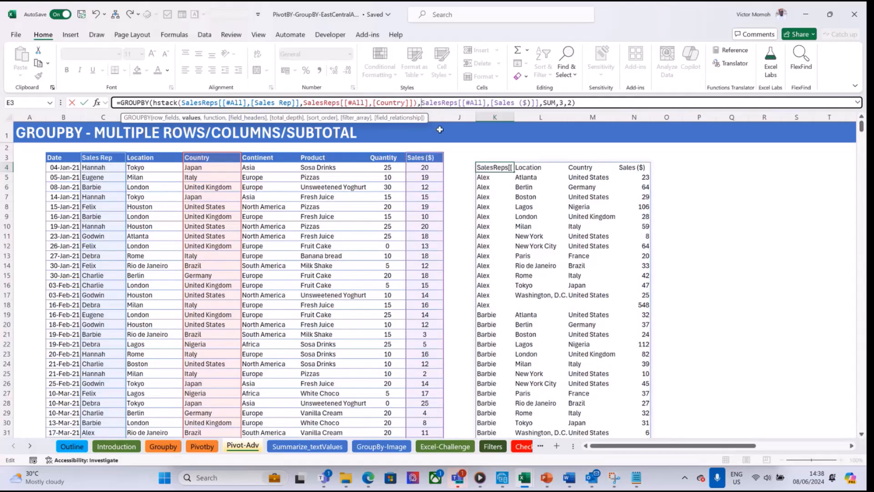
key(alt+Return)
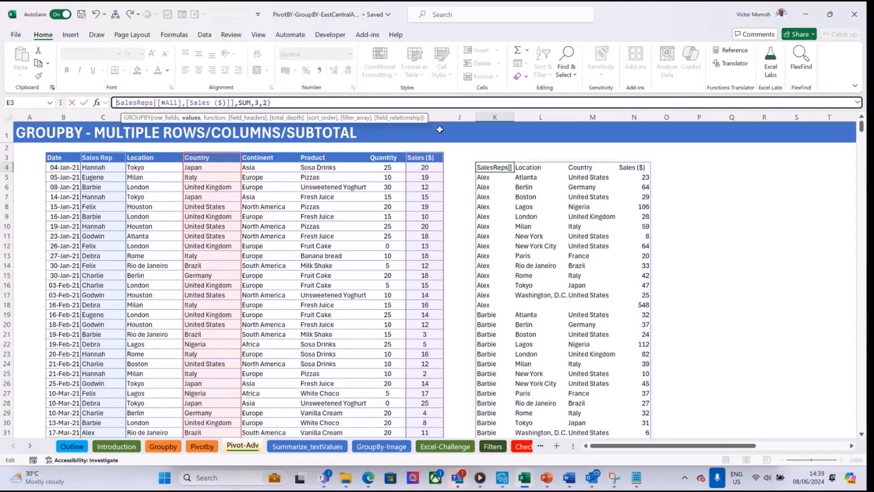
key(ctrl+shift+u)
click(457, 119)
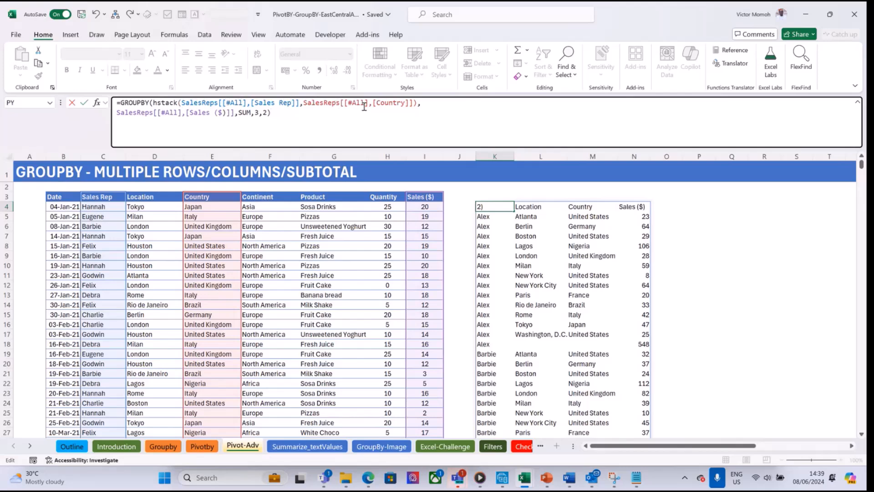
key(ctrl+Return)
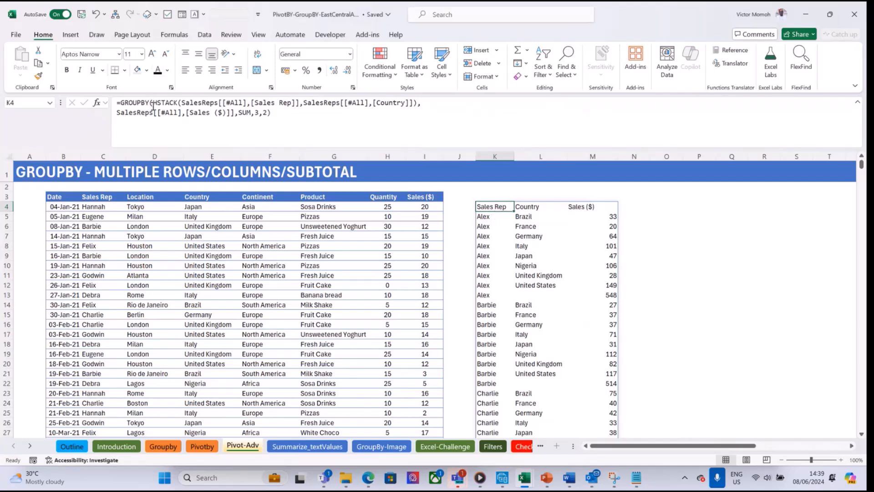
Replace the HSTACK row fields in K4 with CHOOSECOLS on the whole SalesReps table including headers, choosing columns 2 and 4
drag(153, 107, 414, 104)
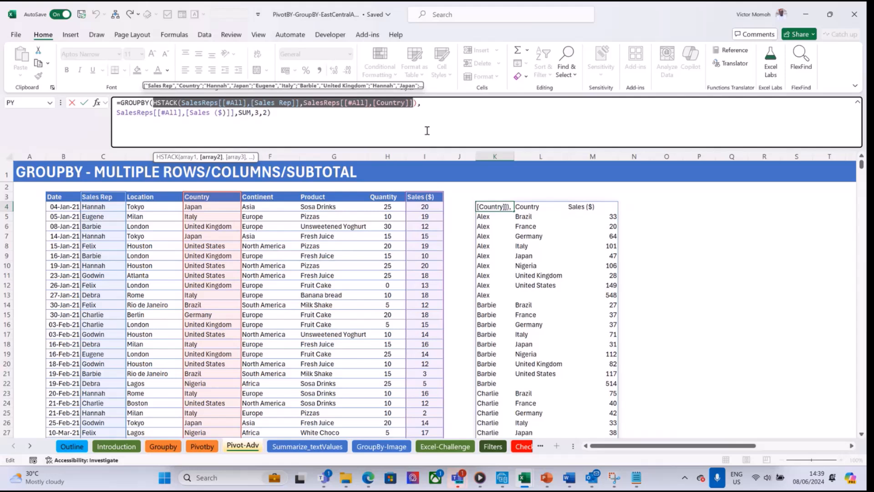
text(choosecol)
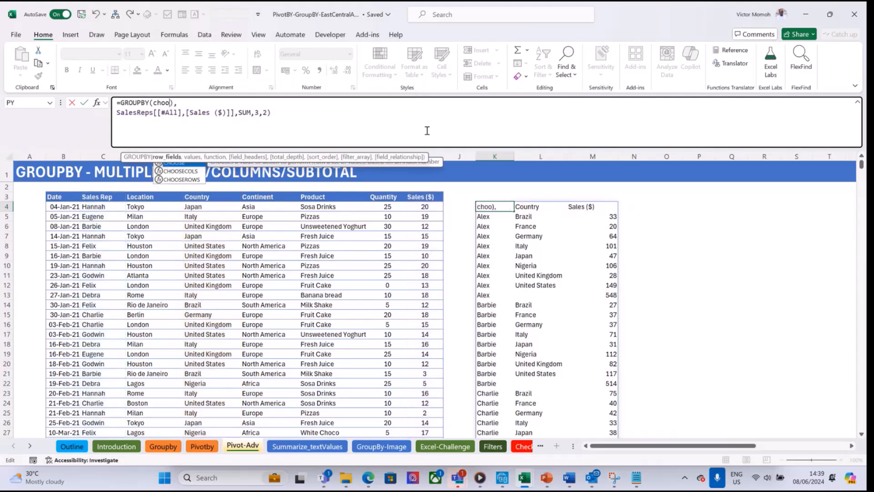
text(s()
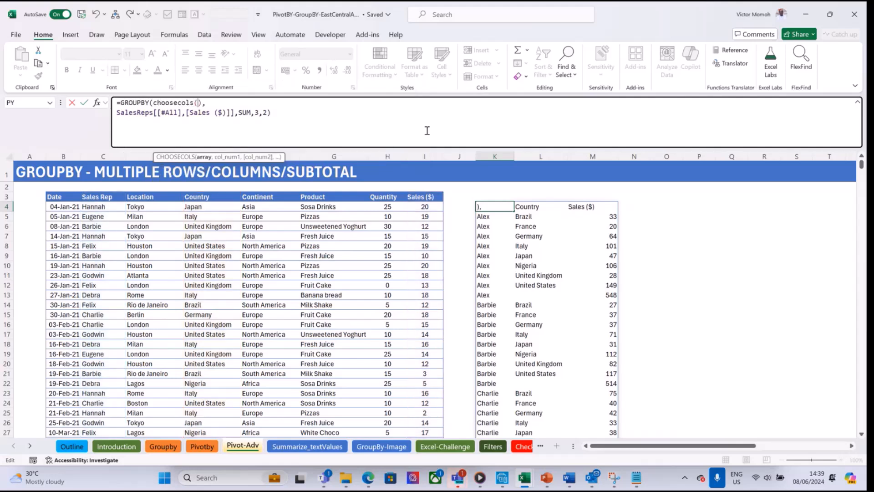
click(63, 197)
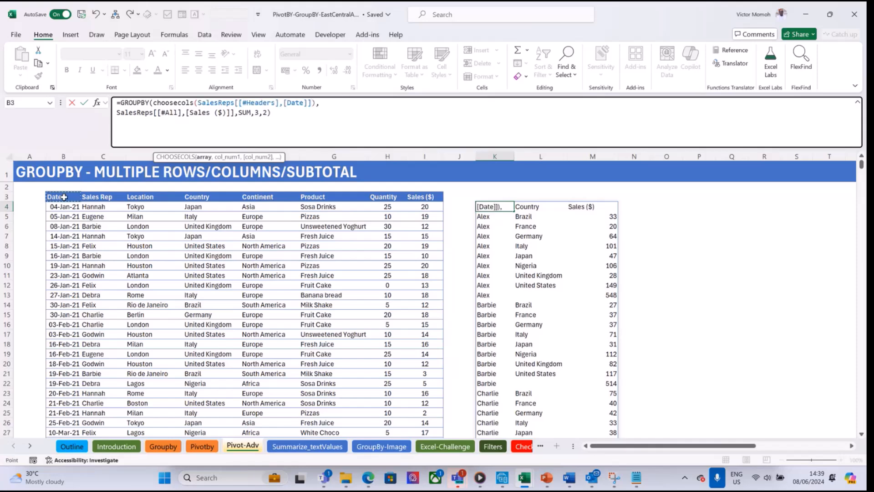
key(ctrl+shift+Right)
key(ctrl+shift+Down)
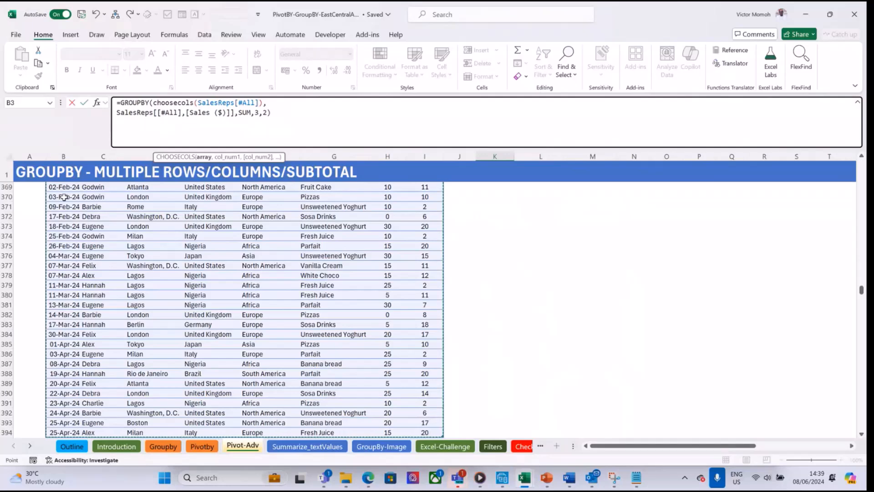
text(,)
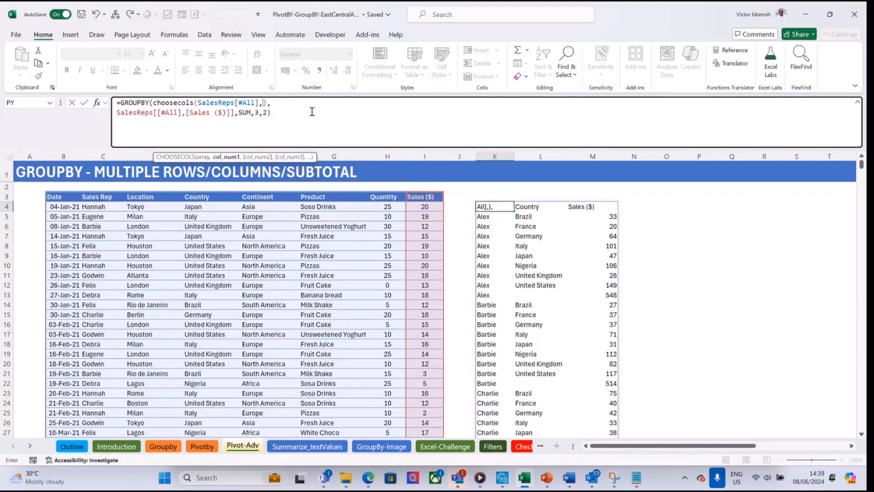
text(2,4)
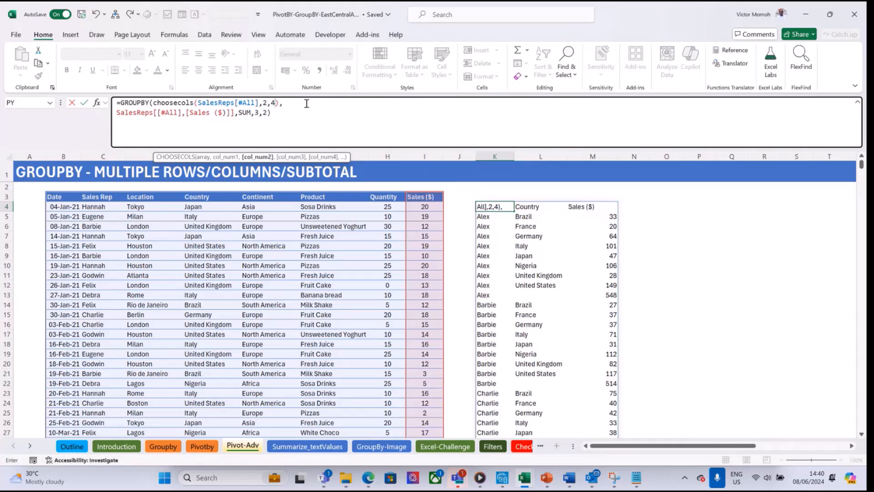
click(291, 113)
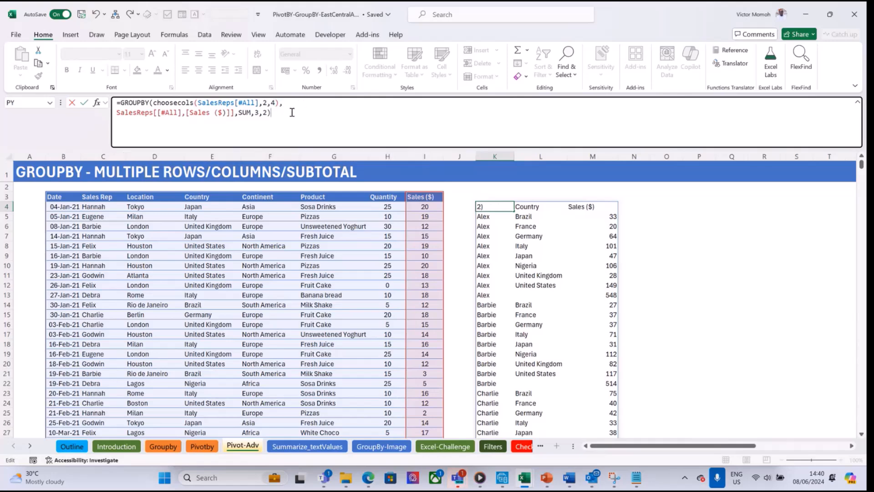
key(ctrl+Return)
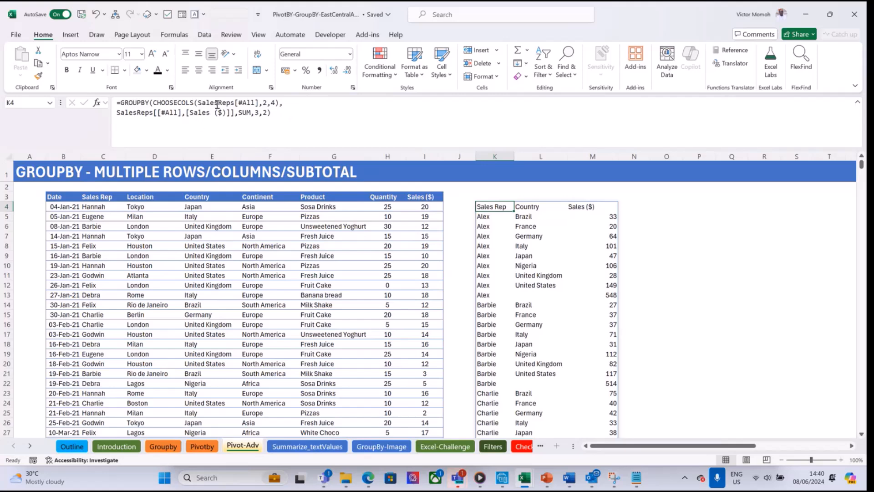
Insert column 3 between 2 and 4 in the CHOOSECOLS argument of the K4 formula
click(271, 102)
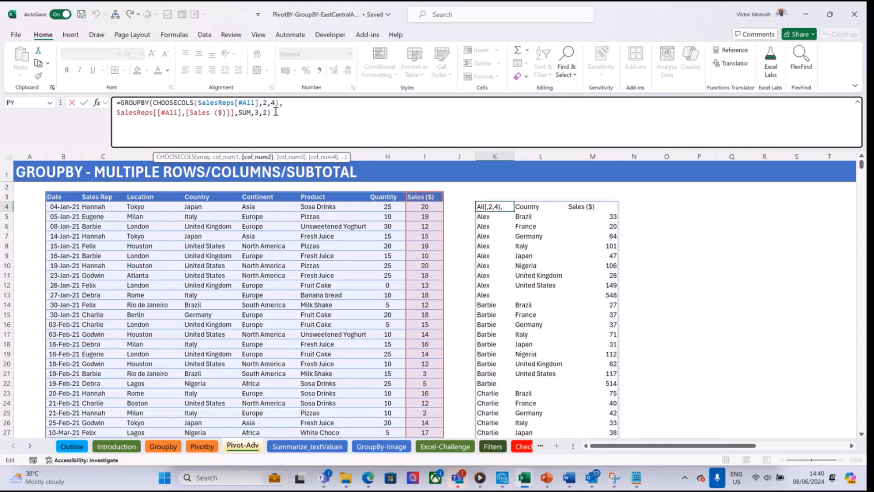
text(3,)
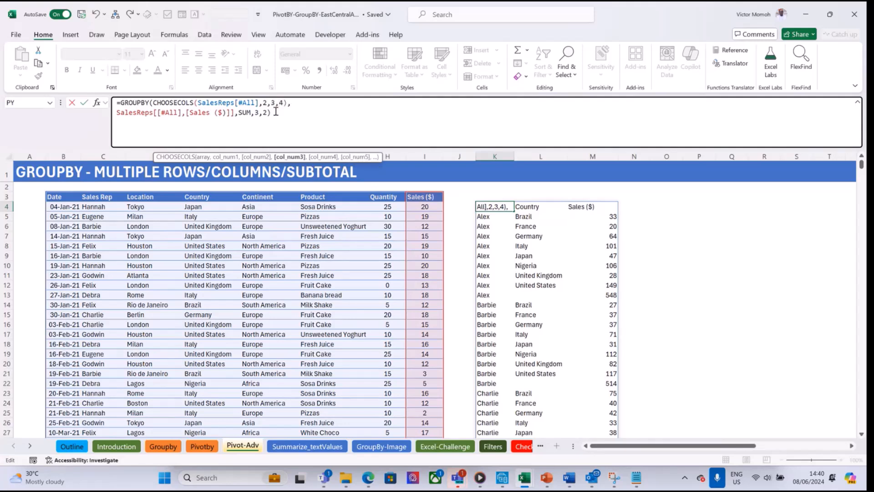
key(ctrl+Return)
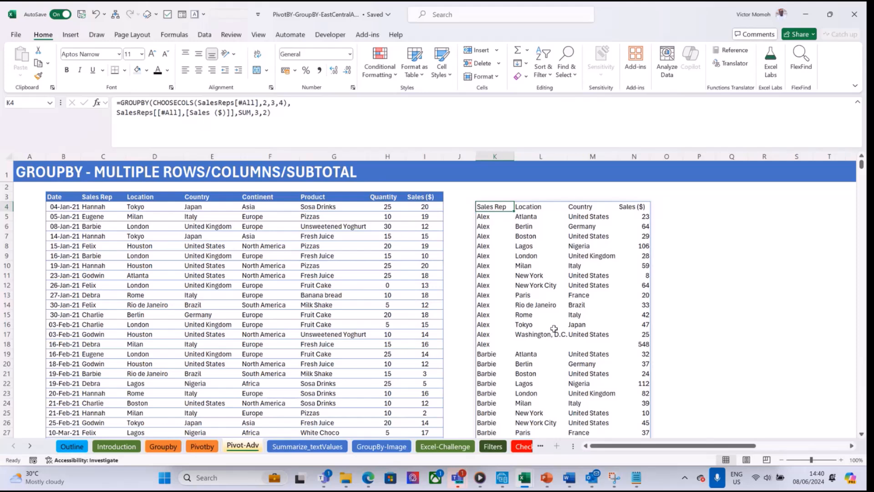
Create a PivotTable from the sales table on a new worksheet using the PivotTable and PivotChart Wizard
click(136, 236)
key(alt+d)
key(p)
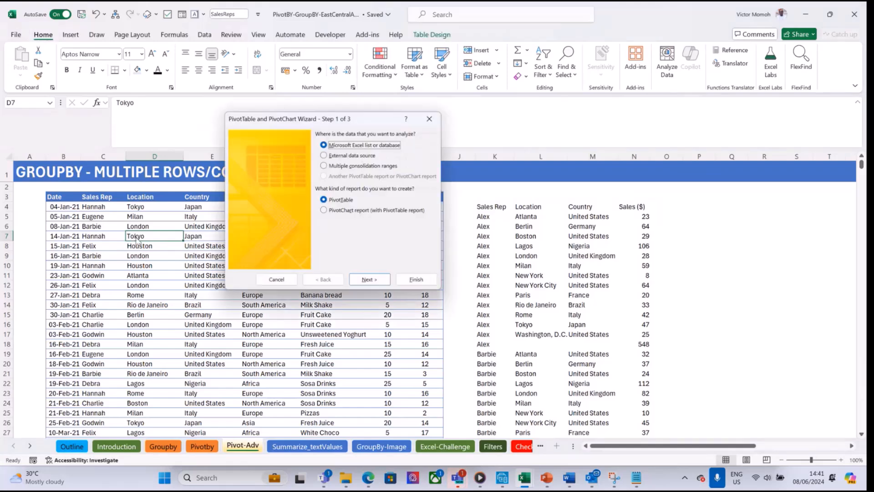
click(365, 223)
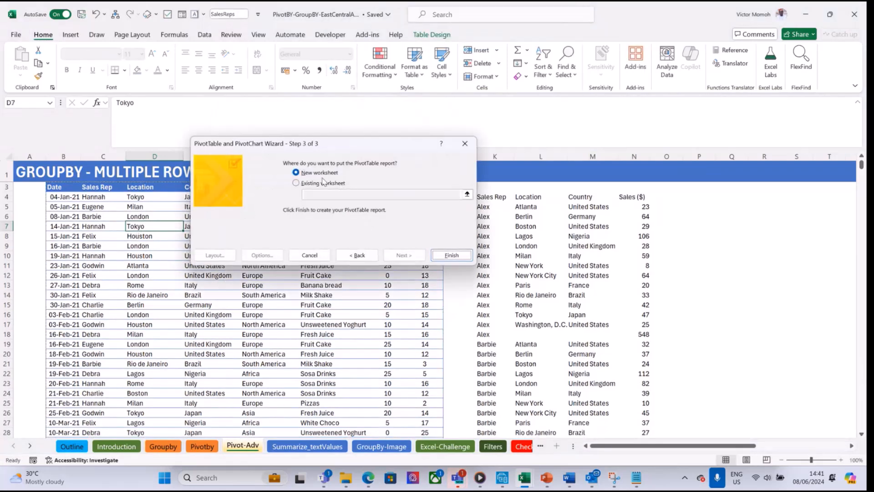
click(451, 255)
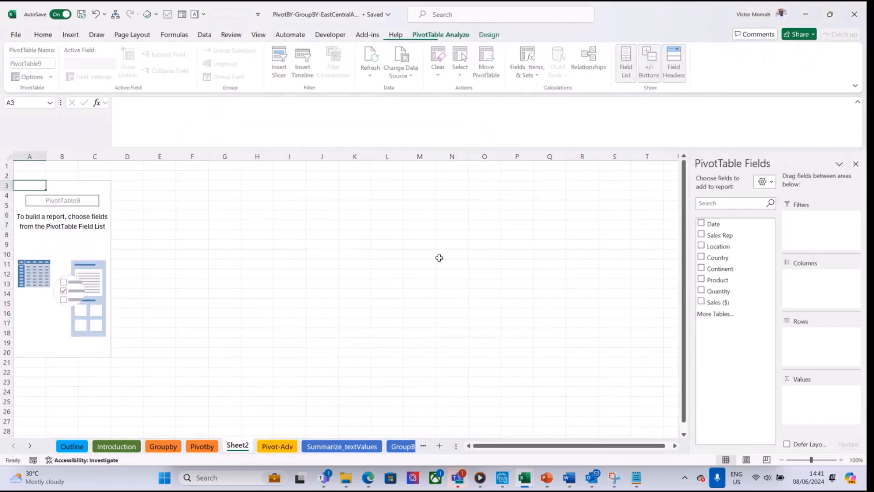
Add Sales Rep and Location as PivotTable rows and Sales ($) as the summed value
click(702, 235)
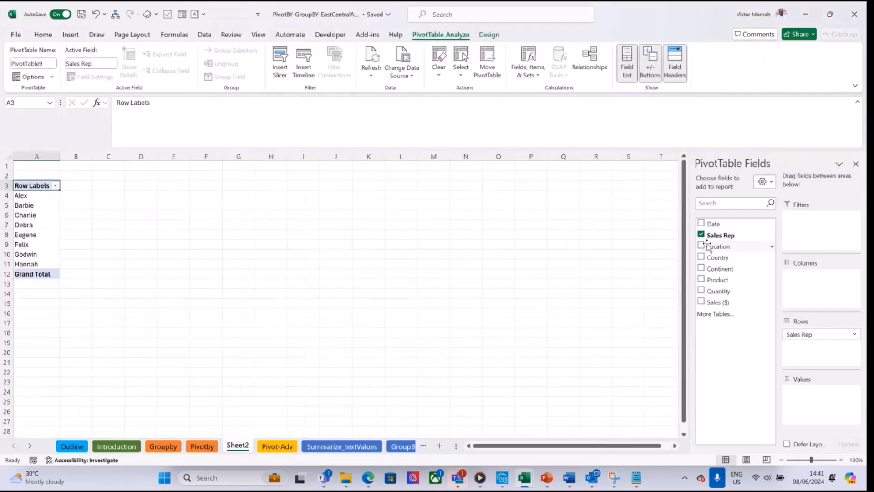
click(701, 246)
drag(723, 302, 820, 401)
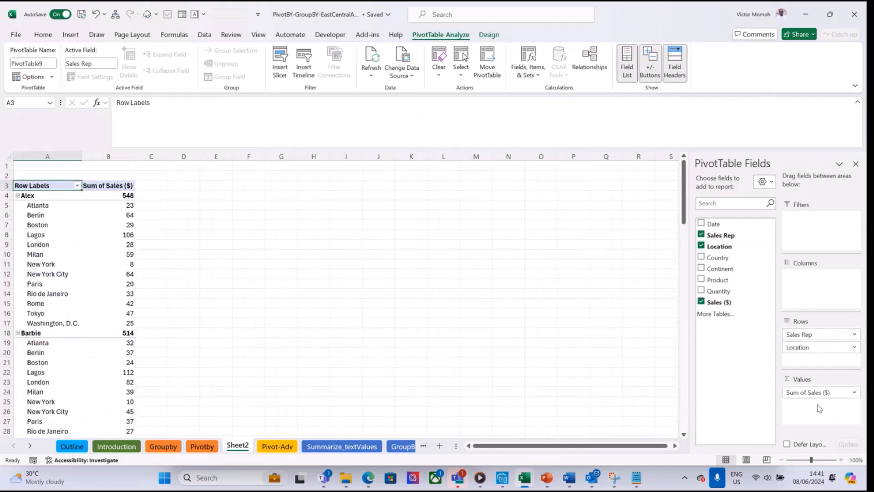
Change the PivotTable's report layout to Tabular Form
click(109, 255)
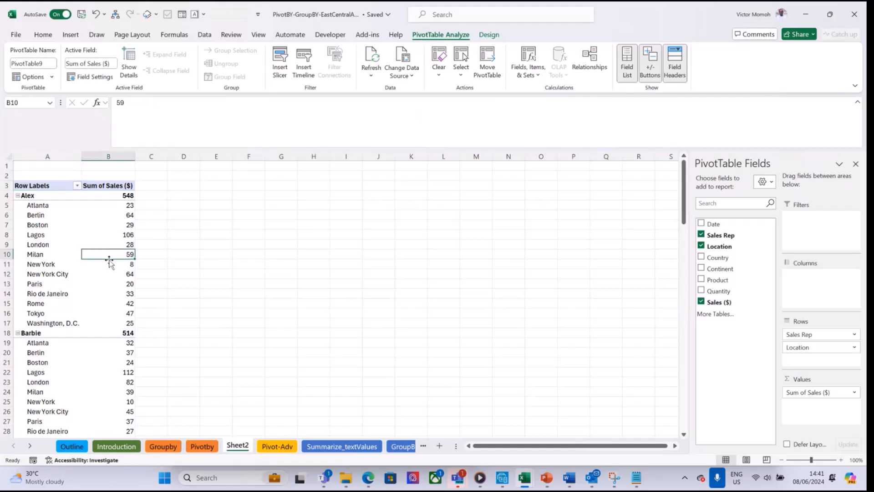
click(488, 35)
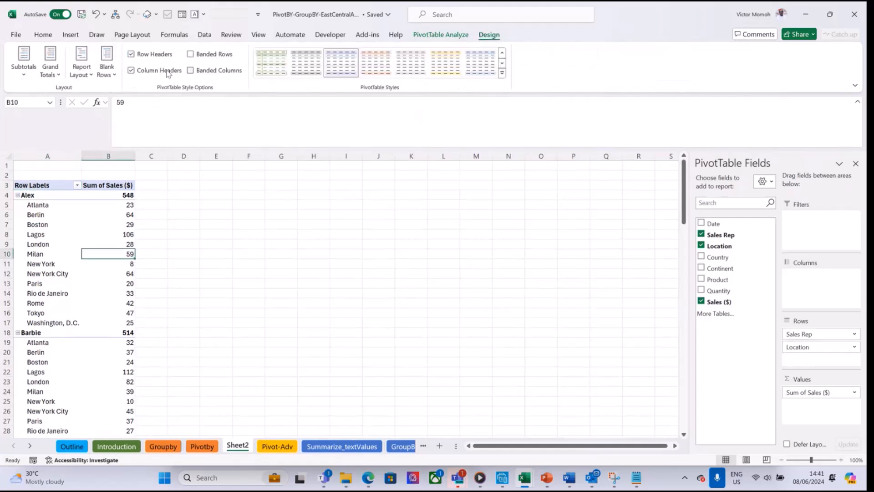
click(82, 68)
click(135, 135)
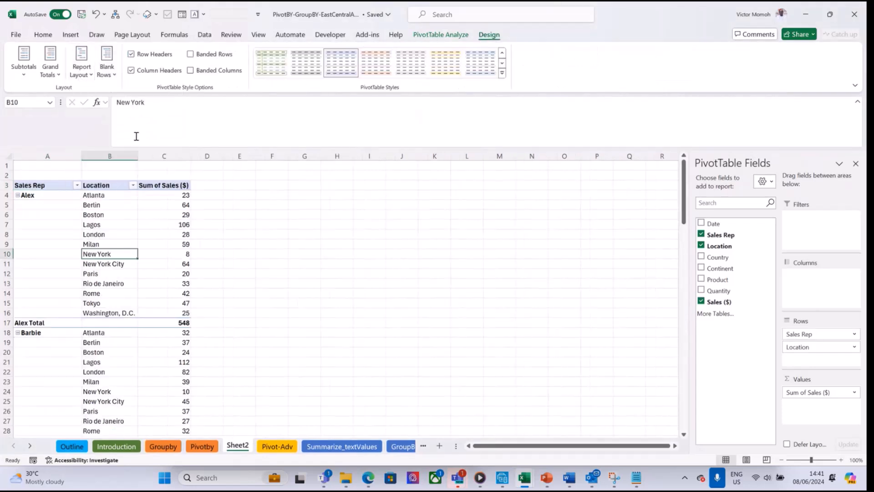
Examine the subtotal rows that follow each sales rep's locations in the tabular PivotTable
click(93, 206)
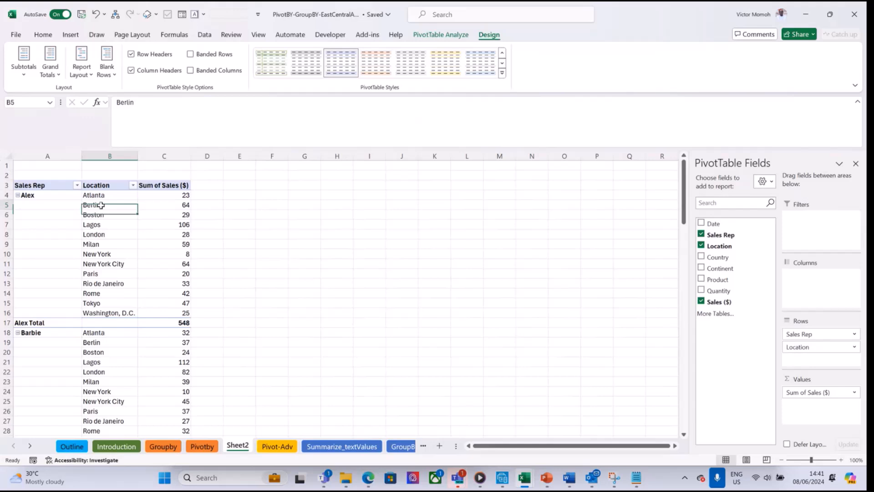
click(30, 323)
scroll(30, 324, down, 3)
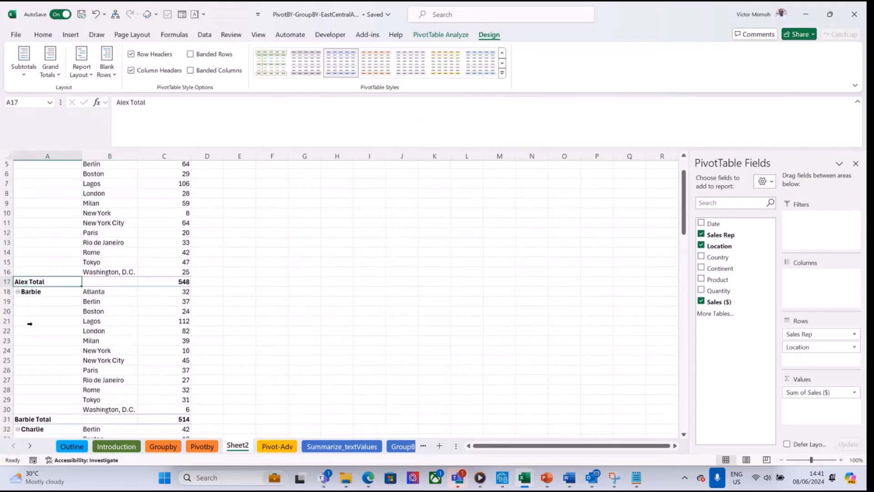
click(48, 372)
scroll(48, 373, down, 3)
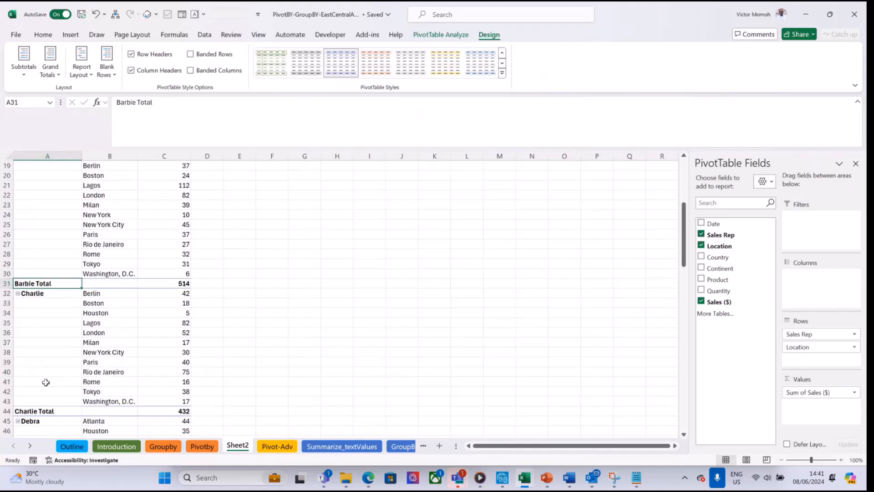
click(43, 412)
scroll(57, 287, up, 6)
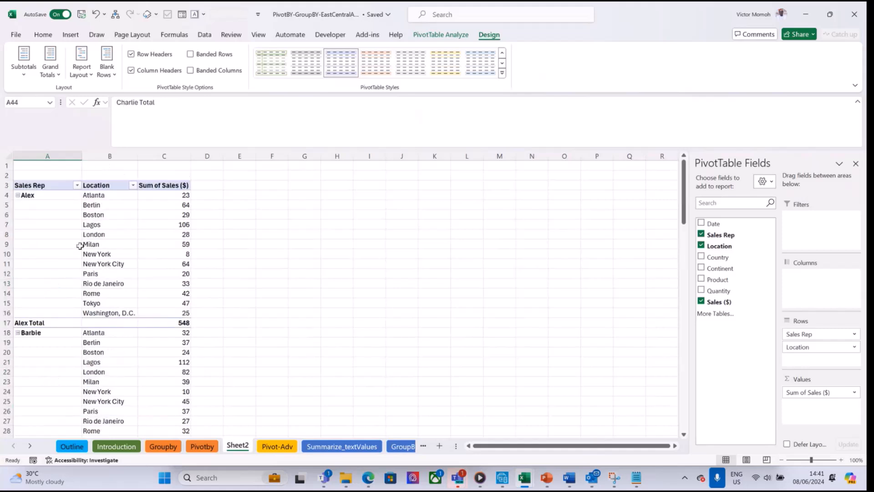
Look over the available PivotTable styles and apply the Office 2013 - 2022 theme colors to the workbook
click(502, 73)
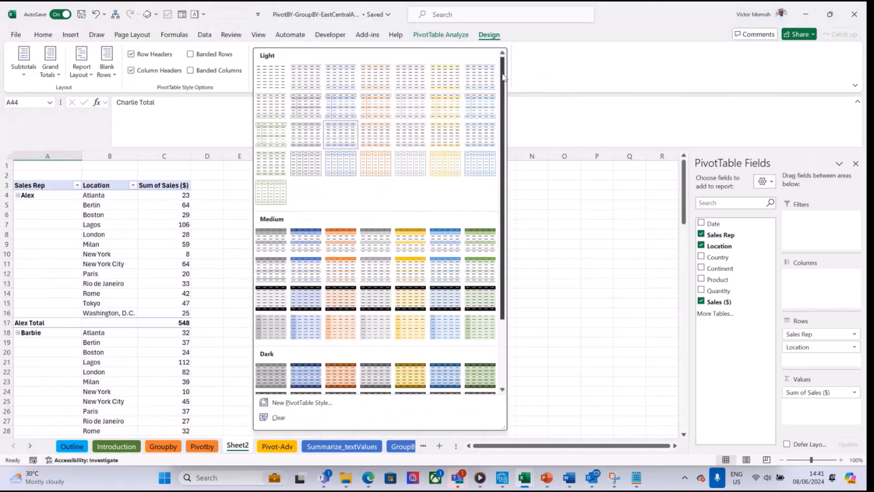
click(132, 36)
click(52, 50)
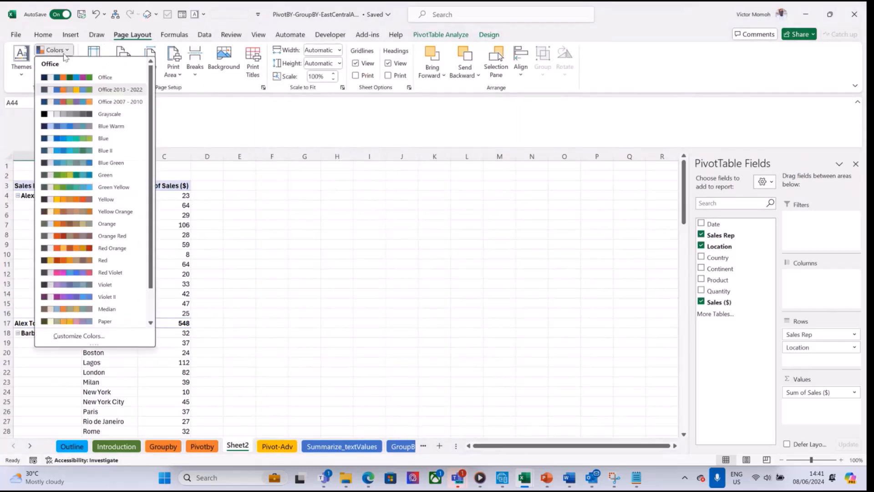
click(134, 91)
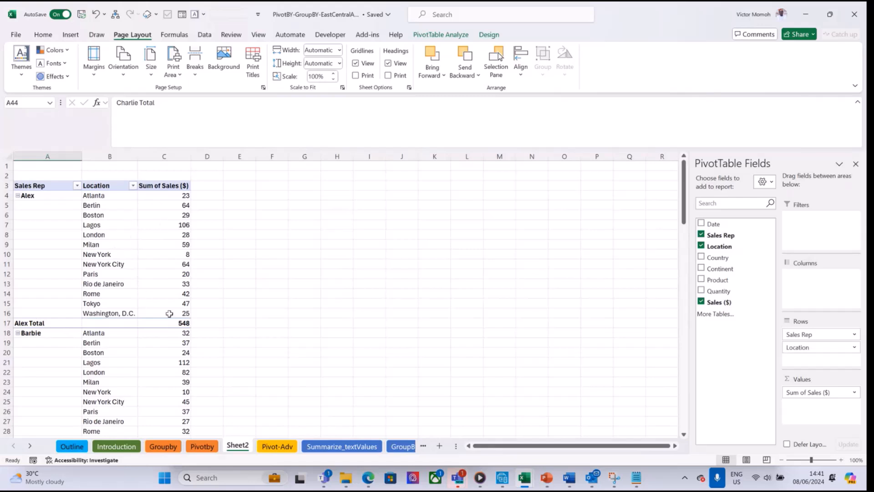
Return to the Pivot-Adv sheet and examine the first sales rep's subtotal row in the GROUPBY result
click(282, 446)
click(494, 196)
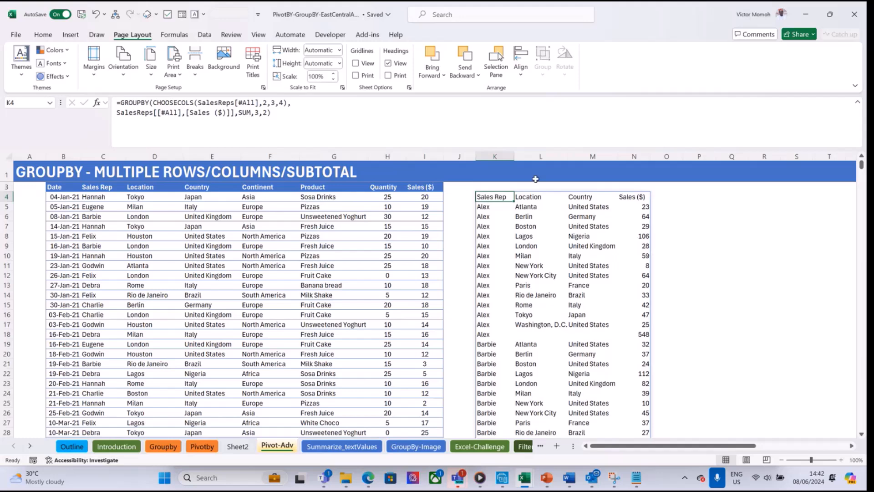
click(498, 335)
drag(498, 335, 639, 335)
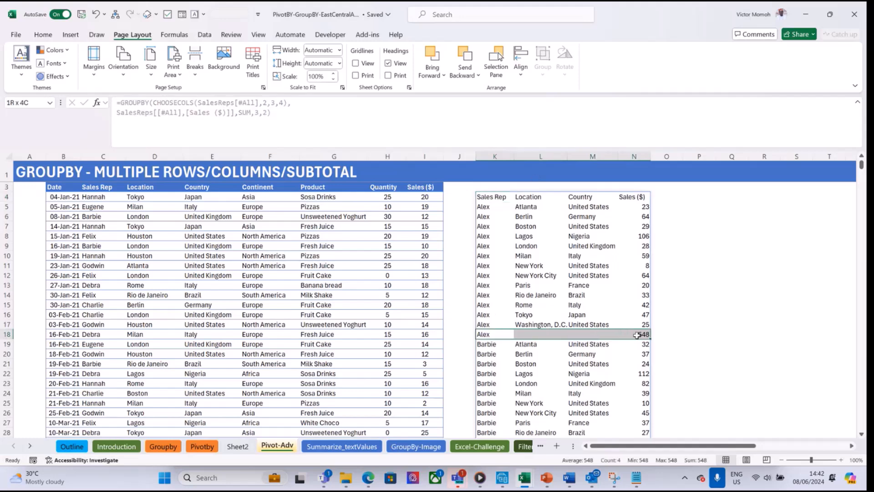
click(485, 403)
scroll(487, 404, down, 2)
scroll(487, 404, up, 2)
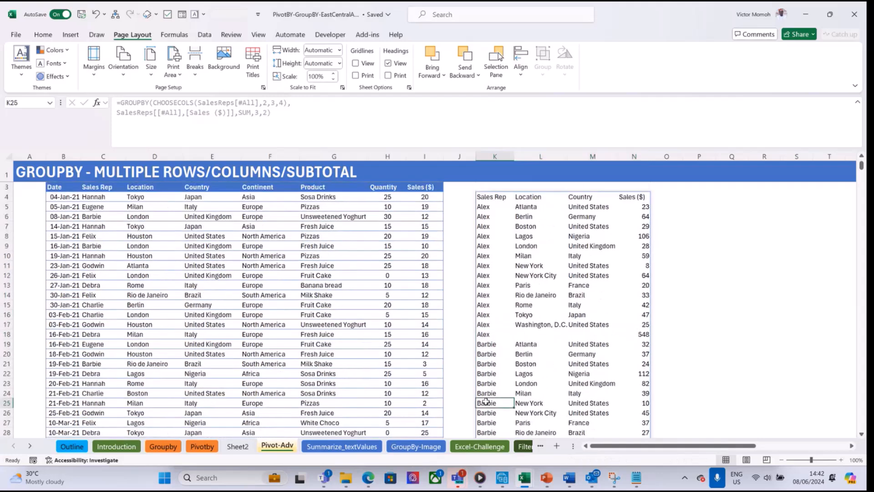
Set up a formula-based conditional formatting rule =($k4<>"")*($L4="") for the entire GROUPBY result starting at K4
click(491, 206)
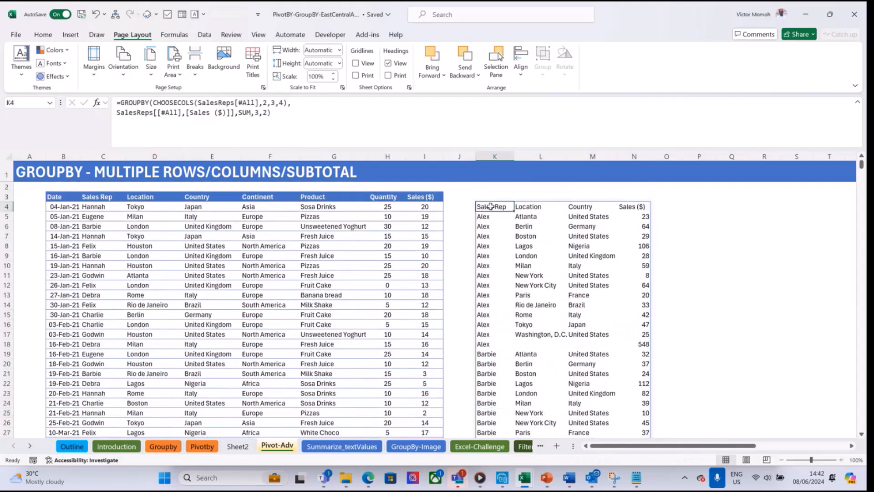
key(ctrl+shift+Right)
key(ctrl+shift+Down)
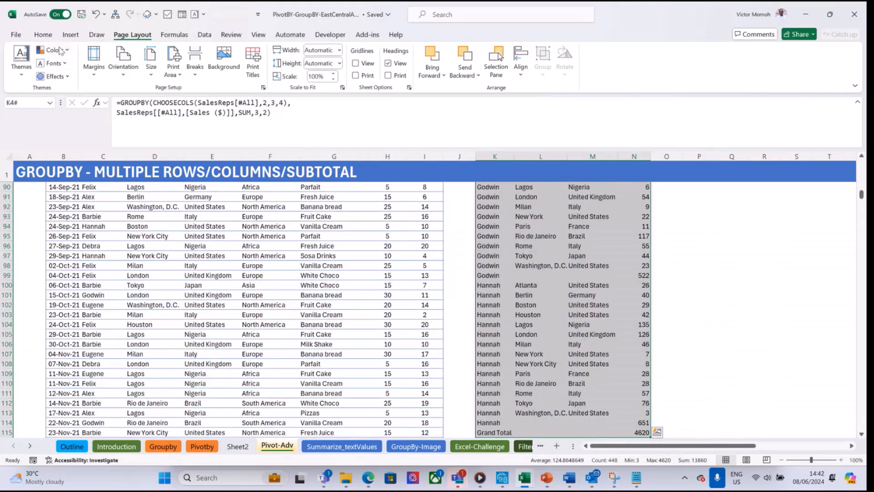
click(42, 35)
click(378, 70)
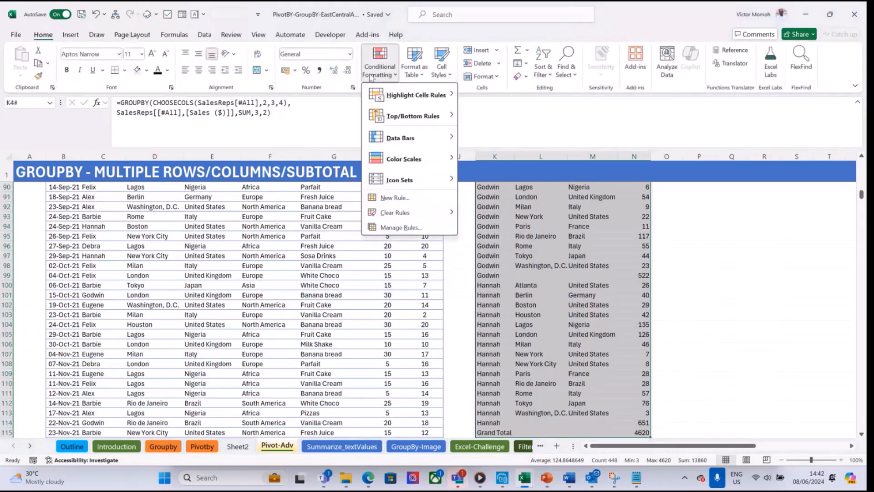
click(404, 197)
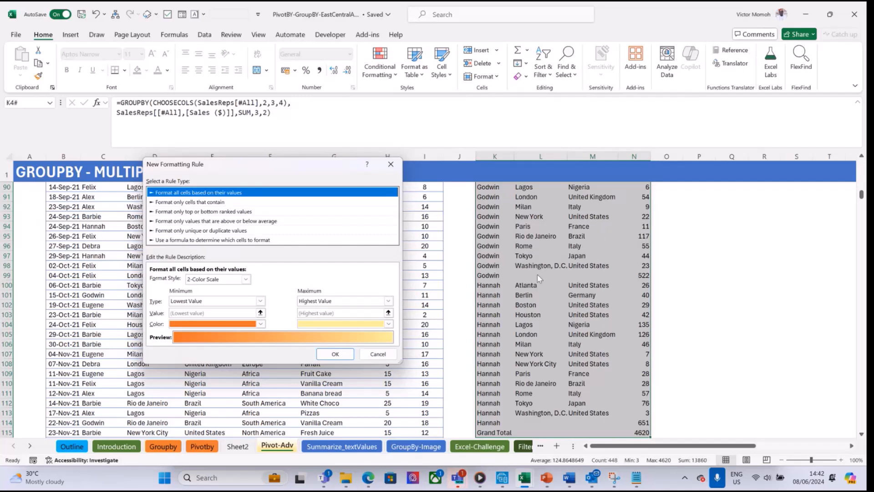
click(214, 240)
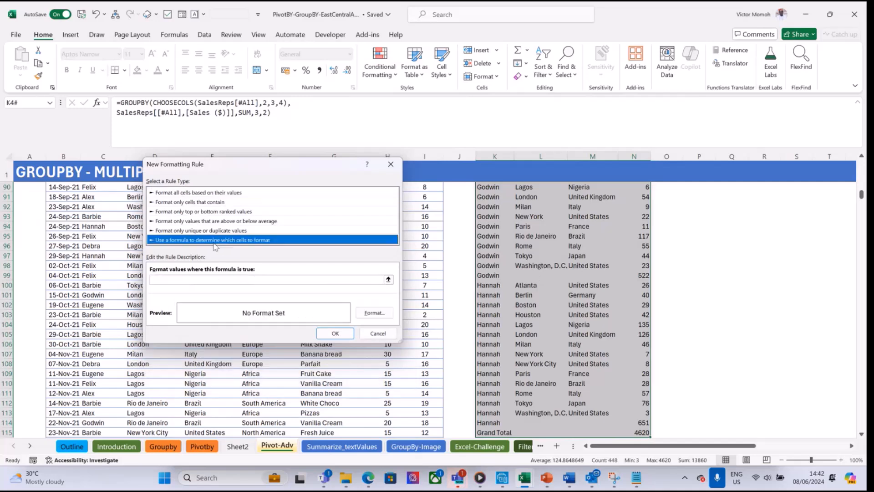
click(173, 279)
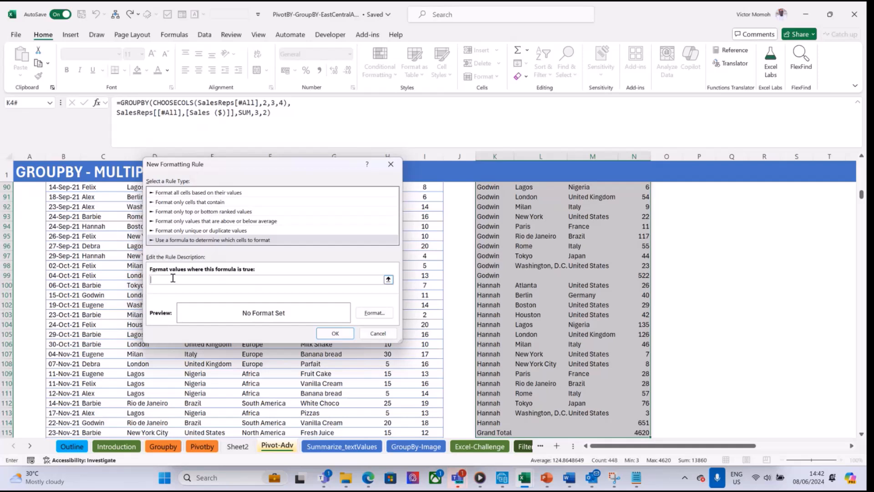
text(=)
text(($k4<>"")*($L4=)
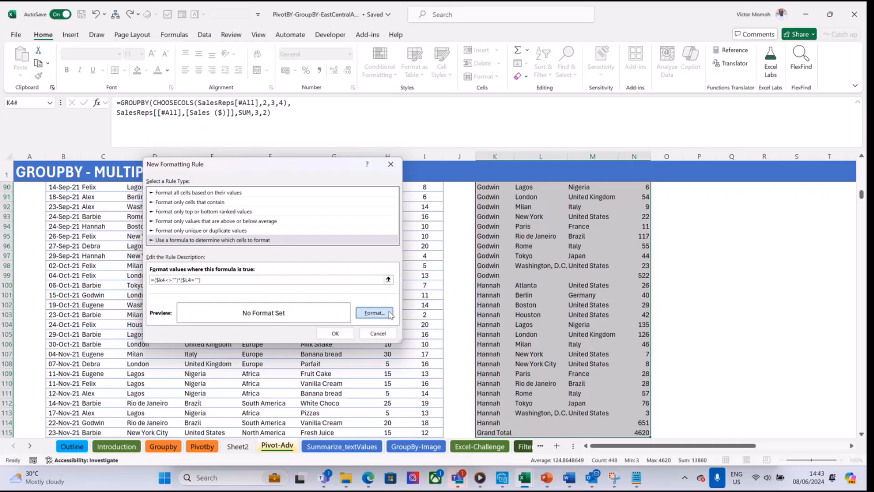
Give the new formula rule a light blue fill and apply it to the GROUPBY result
click(374, 313)
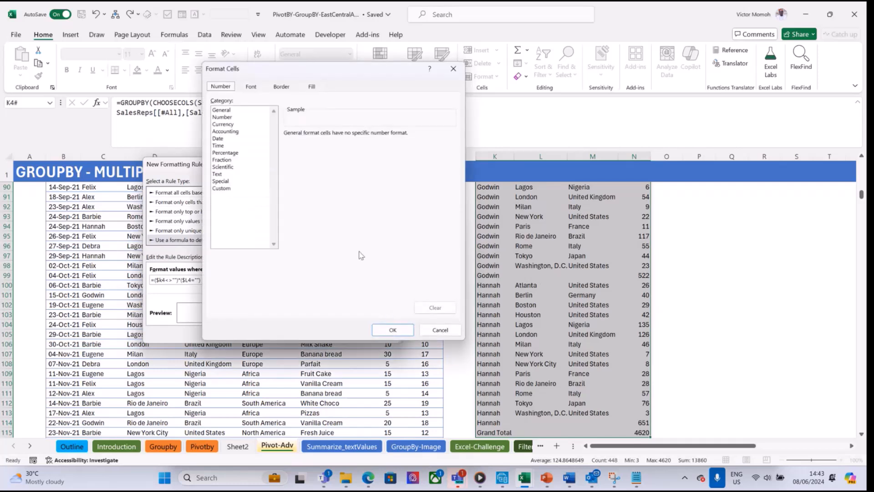
click(312, 86)
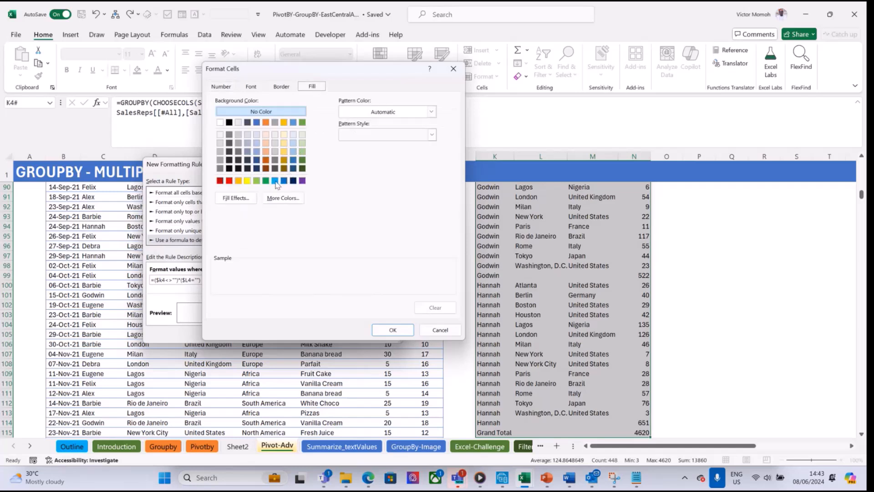
click(275, 181)
click(293, 143)
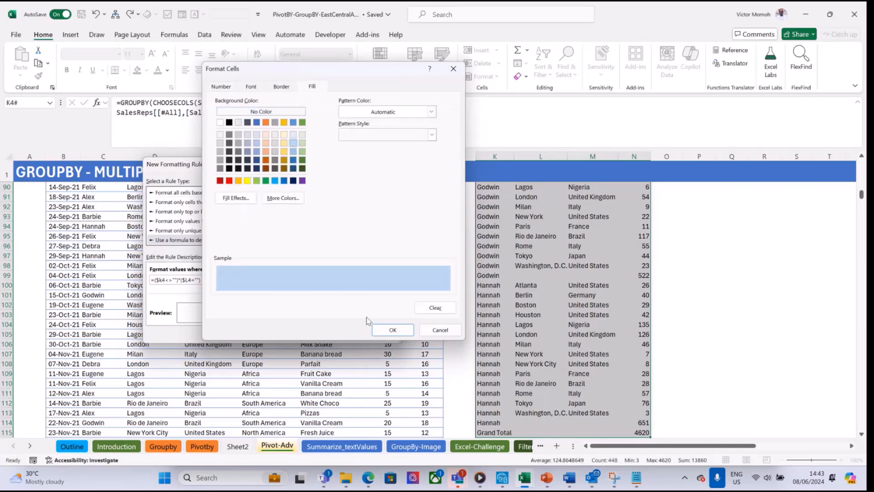
click(405, 331)
click(344, 336)
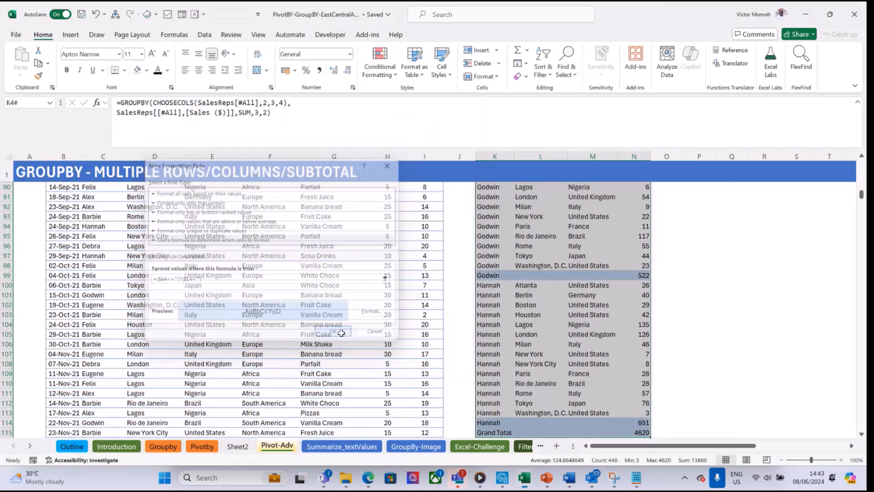
Check the highlighting of the sales rep subtotal rows throughout the GROUPBY result, from its header to its end
scroll(519, 288, up, 8)
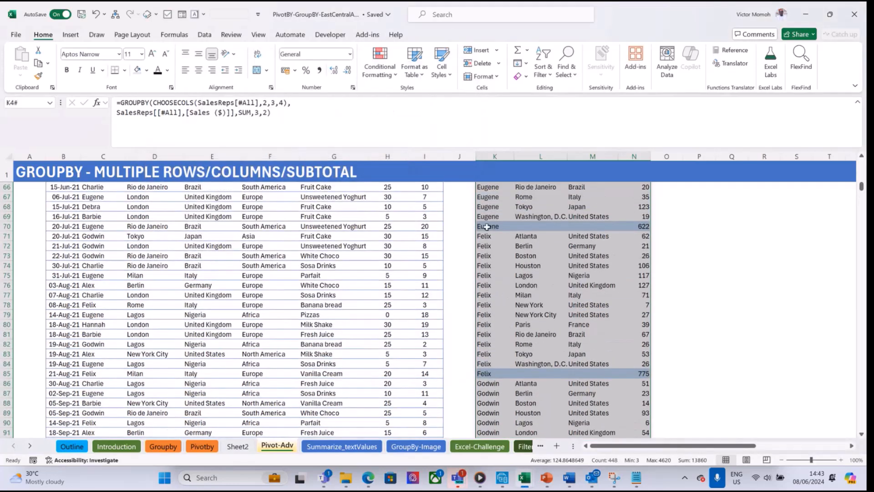
click(488, 229)
key(ctrl+Up)
key(Down)
key(Down)
key(Down)
key(Down)
key(Down)
key(Down)
key(Down)
key(Down)
key(Down)
key(Down)
key(Down)
key(Down)
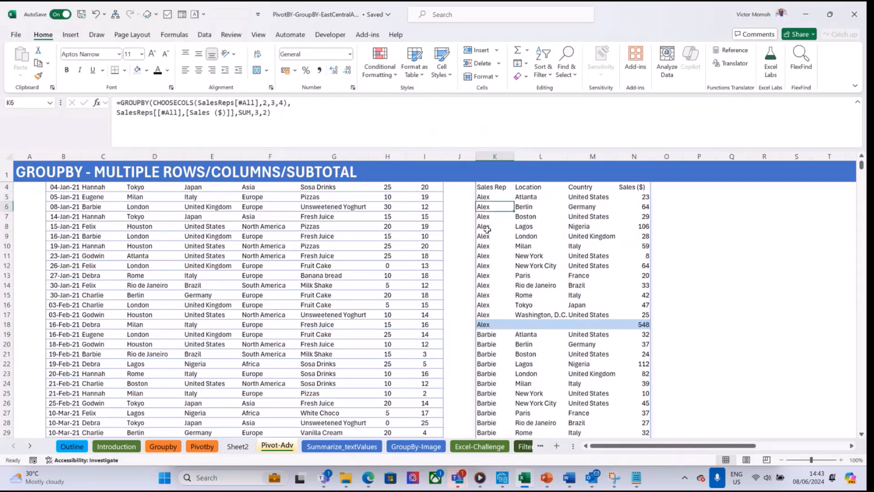
key(Down)
key(Down)
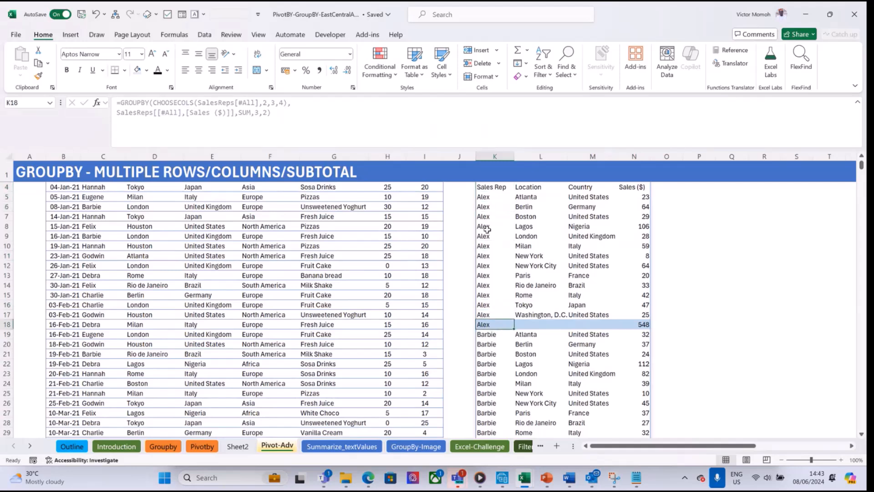
key(ctrl+Down)
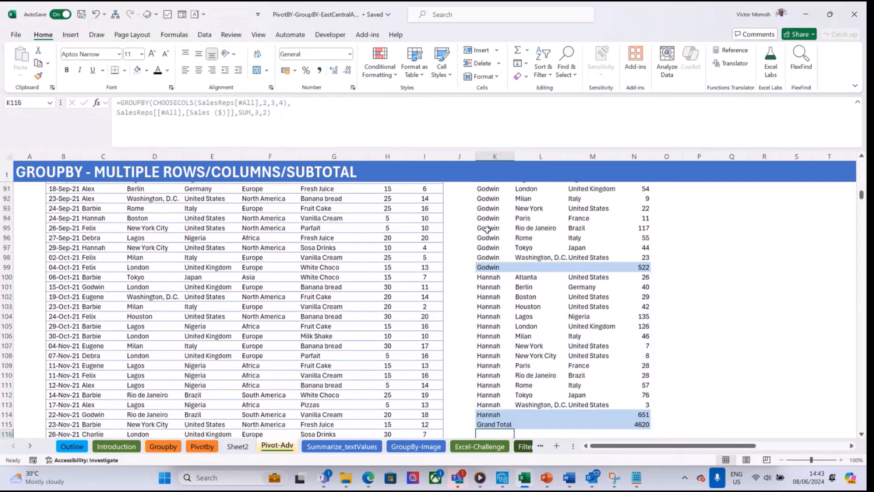
Set up an Equal To highlight rule for the text Grand Total across the entire GROUPBY result
key(ctrl+Up)
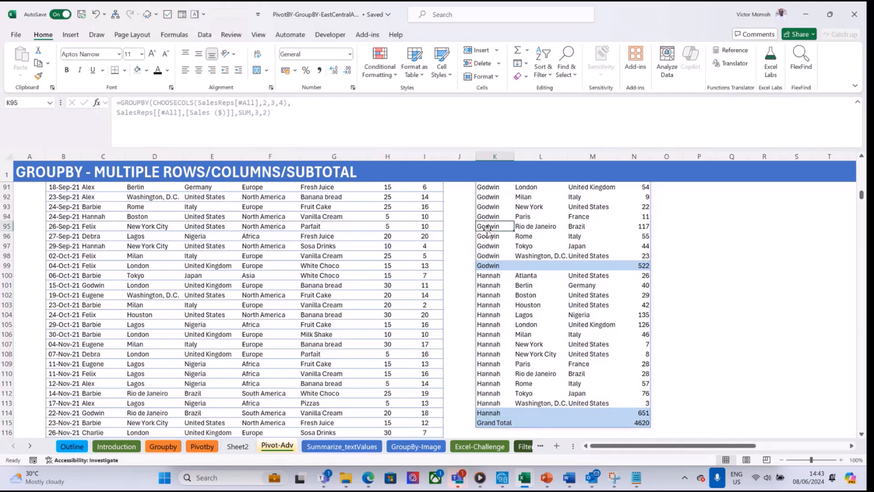
key(ctrl+shift+Right)
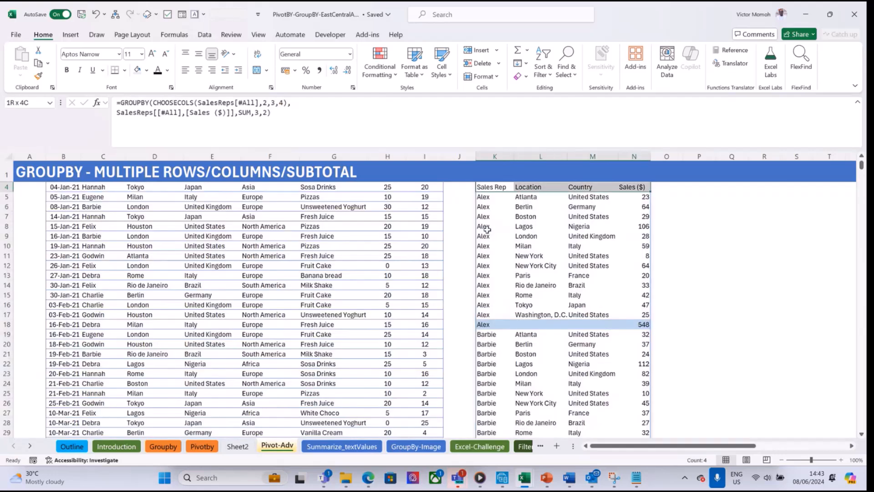
key(ctrl+shift+Down)
click(380, 71)
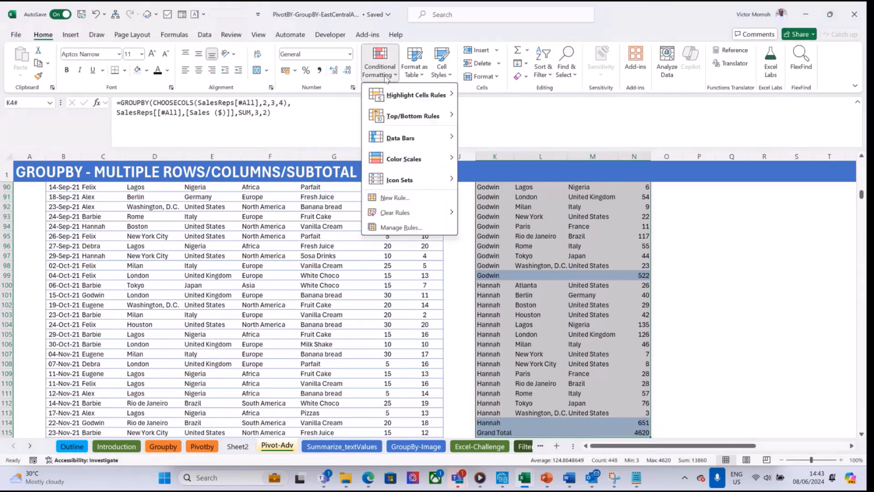
mouse_move(417, 96)
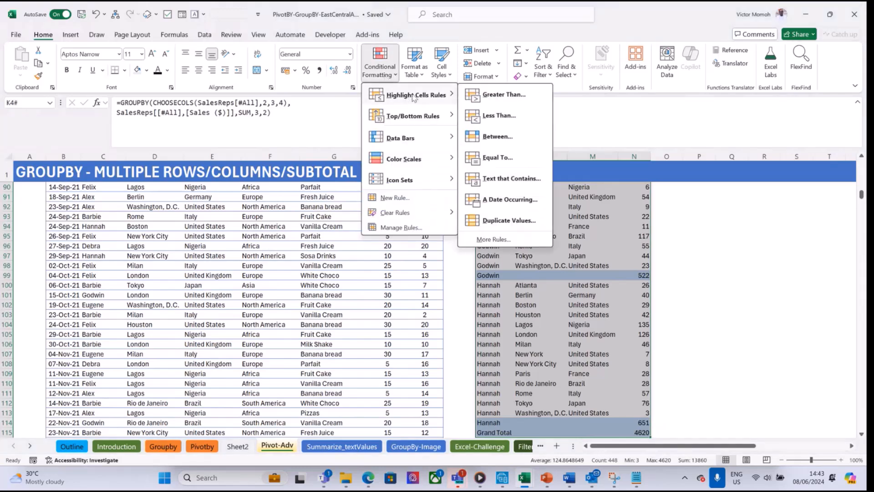
click(498, 157)
text(G)
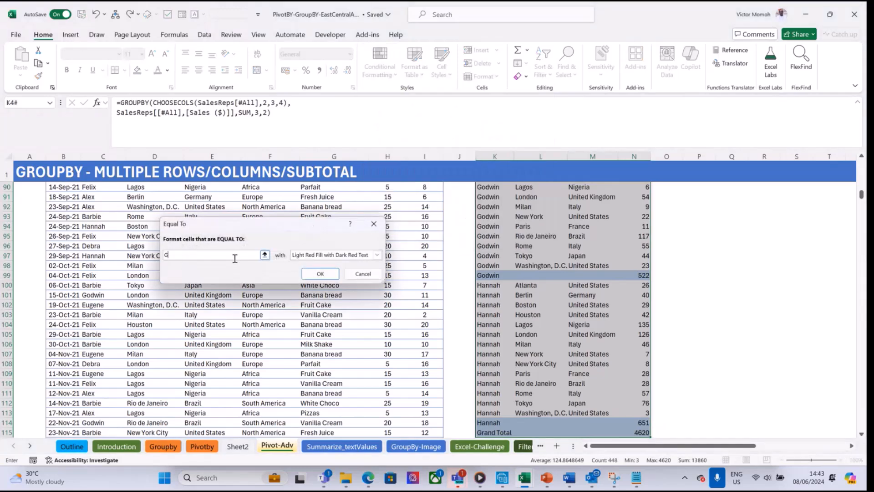
text(rand Total)
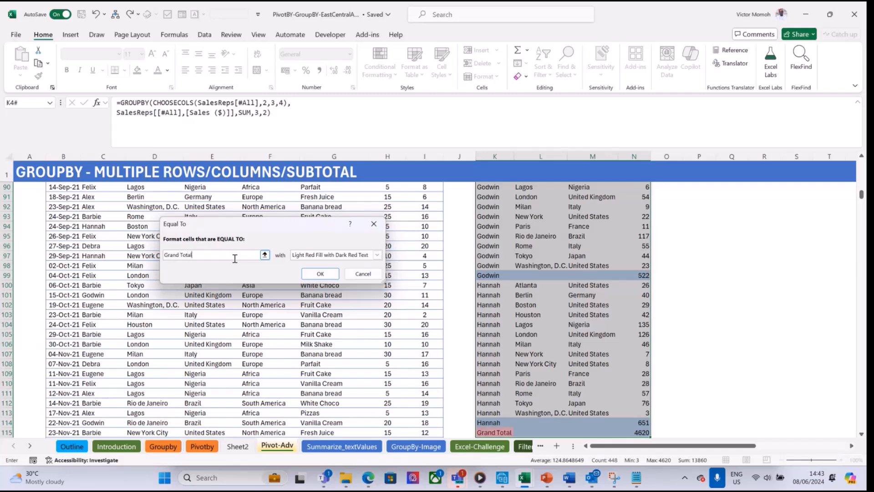
Give the Grand Total rule a custom format with a light gold fill and apply it
click(377, 255)
click(319, 307)
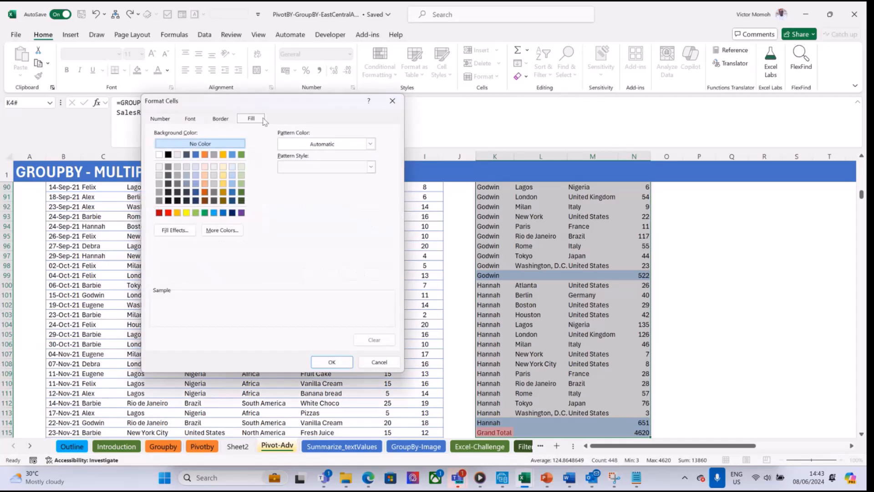
click(222, 175)
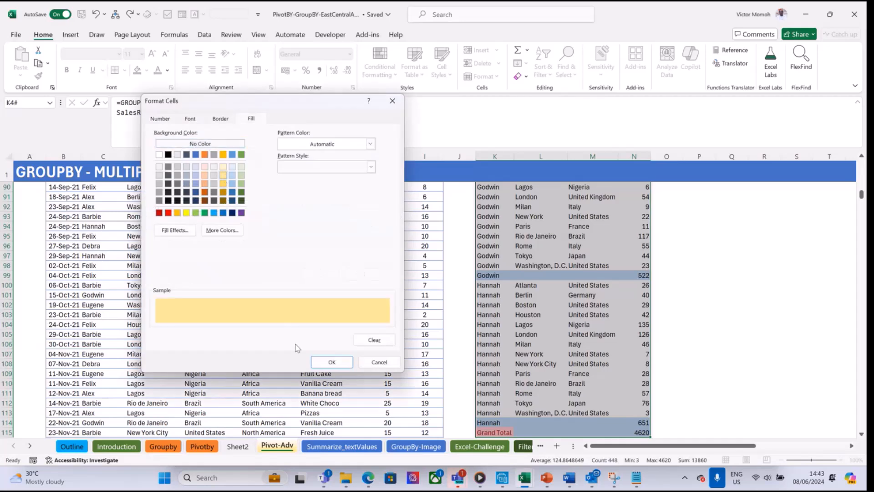
click(331, 362)
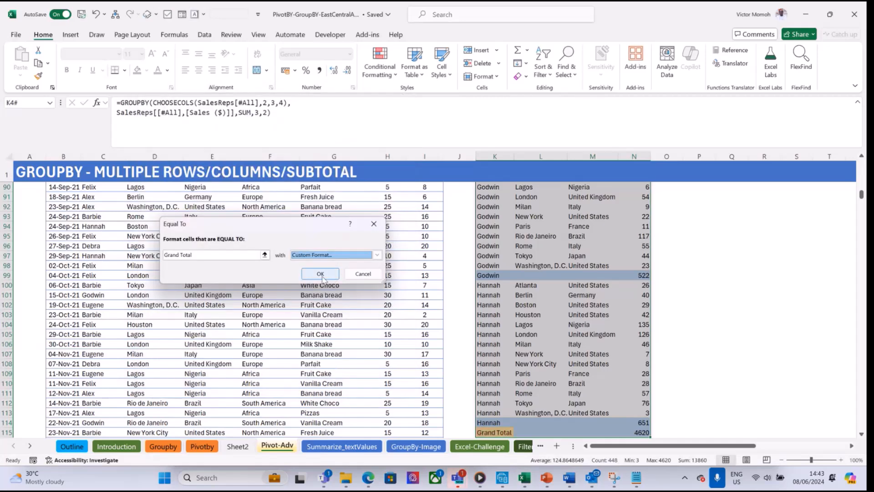
click(324, 276)
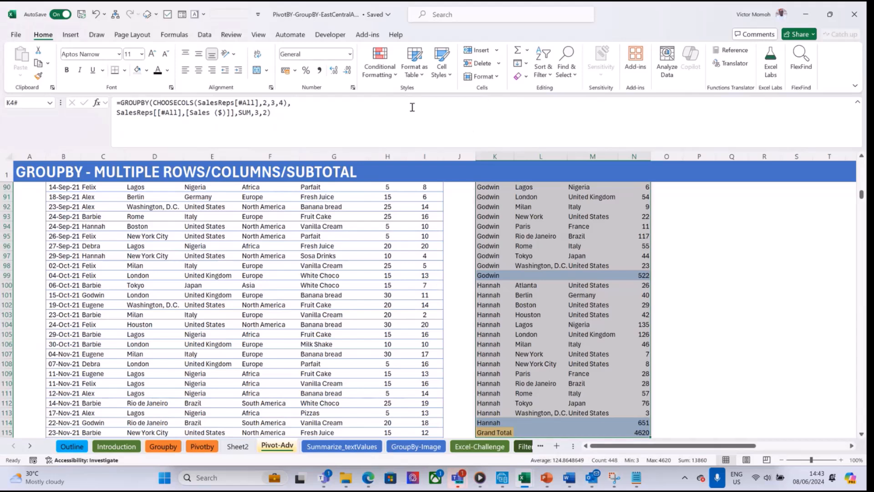
Try to extend the Grand Total highlighting by enabling Stop If True on its cell value rule and applying the change
click(385, 75)
click(413, 229)
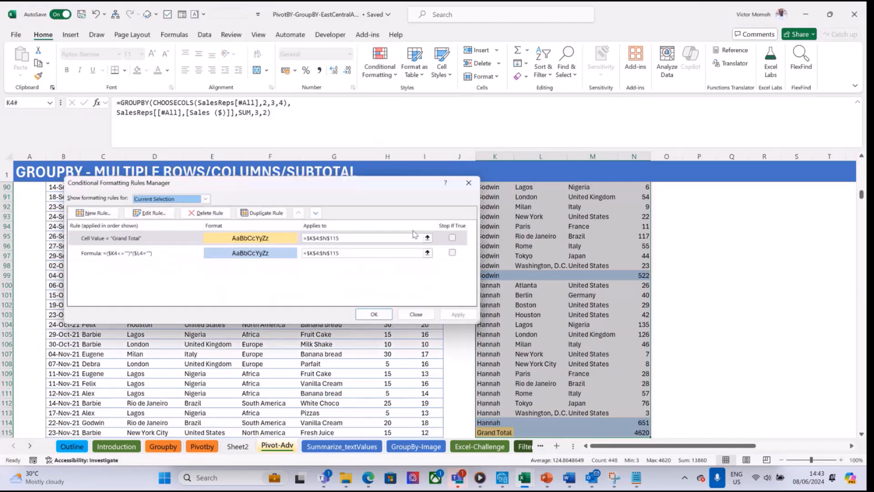
click(144, 242)
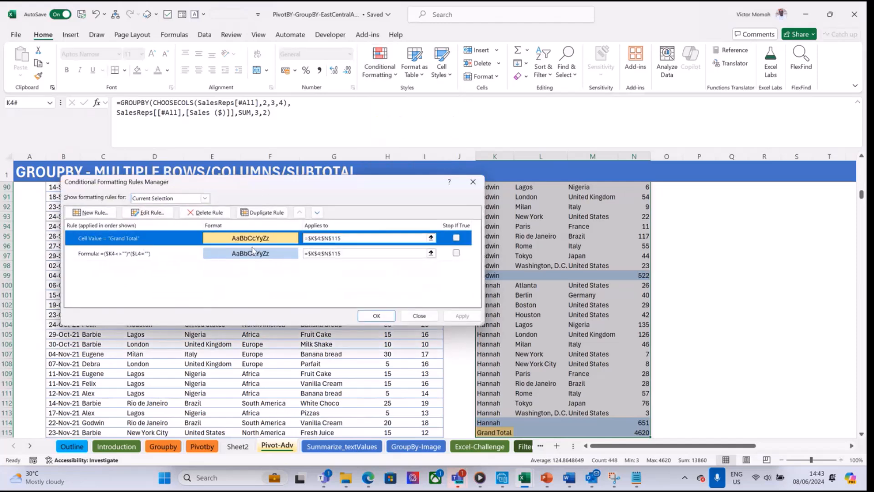
click(457, 237)
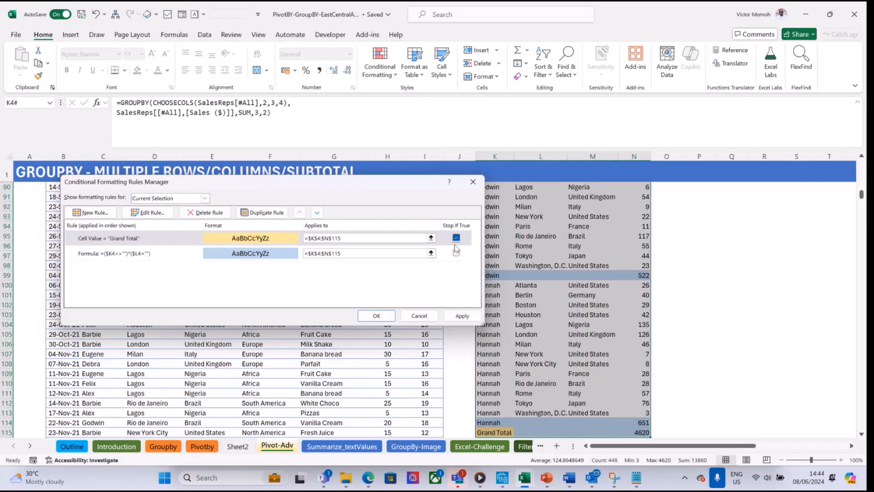
click(465, 318)
click(379, 315)
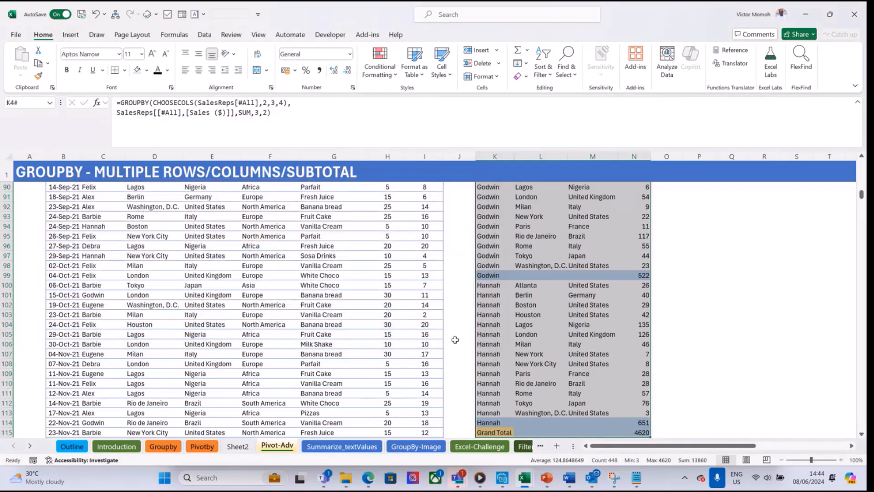
click(500, 433)
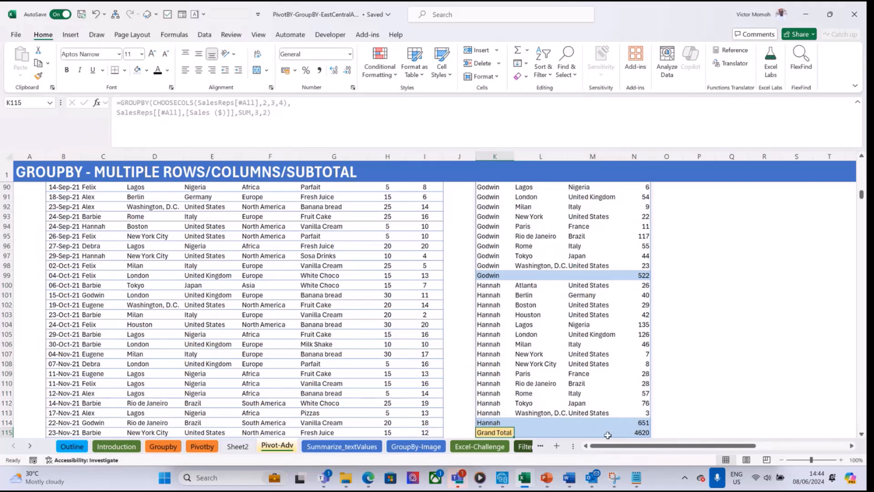
Delete the Grand Total cell value rule from the conditional formatting of the entire GROUPBY result
click(491, 268)
key(ctrl+a)
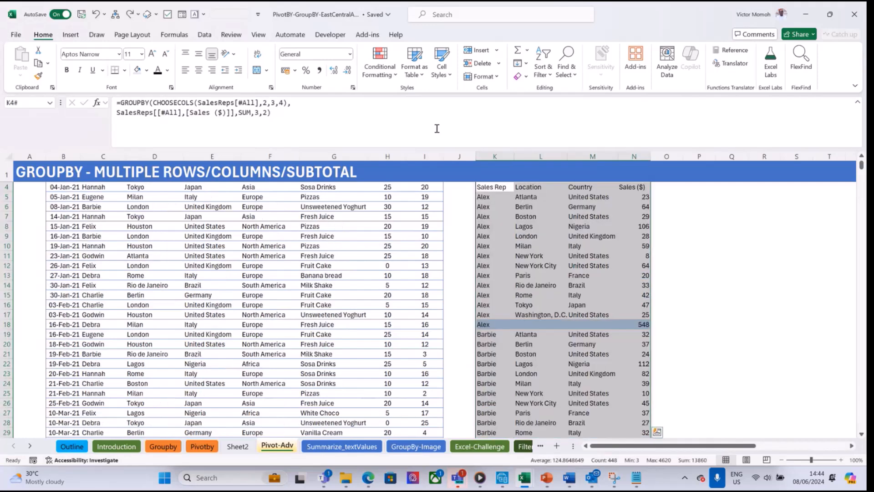
click(381, 77)
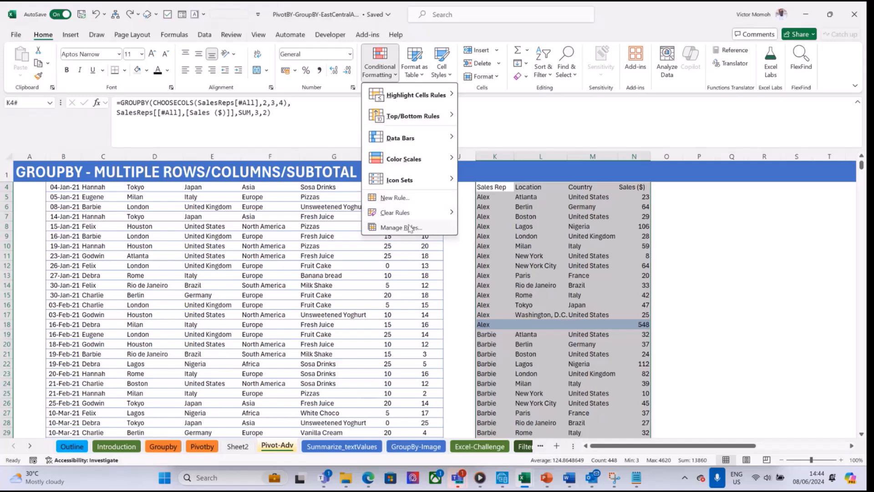
click(402, 227)
click(197, 239)
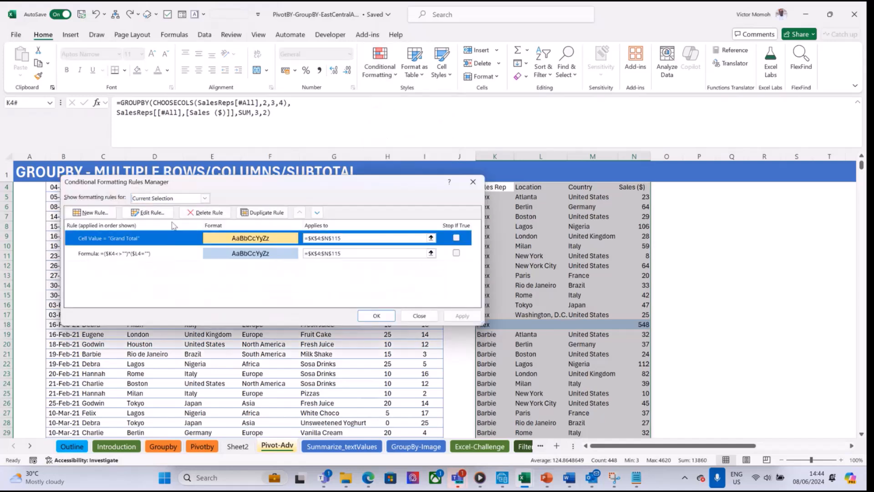
click(204, 212)
Create a formula-based formatting rule for the GROUPBY result with the condition =$K4="Grand Total"
click(93, 212)
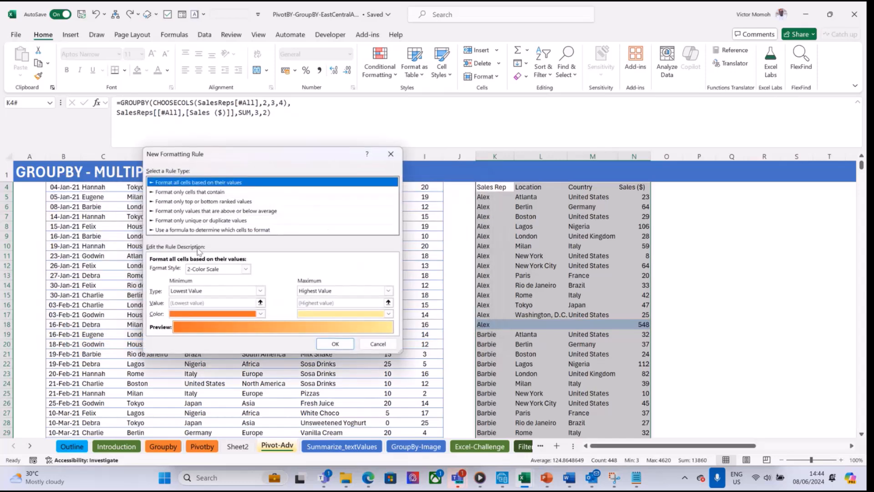
click(207, 230)
click(172, 268)
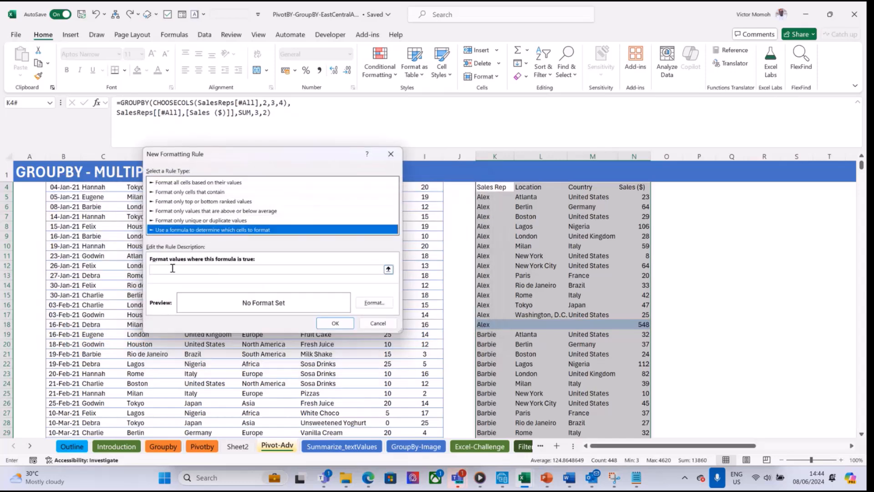
text(=)
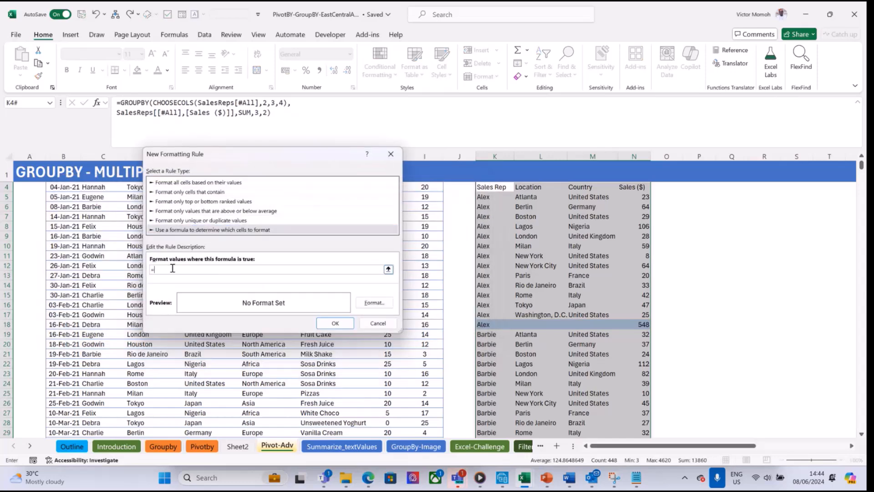
text($K4="Grand Total")
Give the new Grand Total formula rule a light gold fill and apply it to the GROUPBY result
click(373, 302)
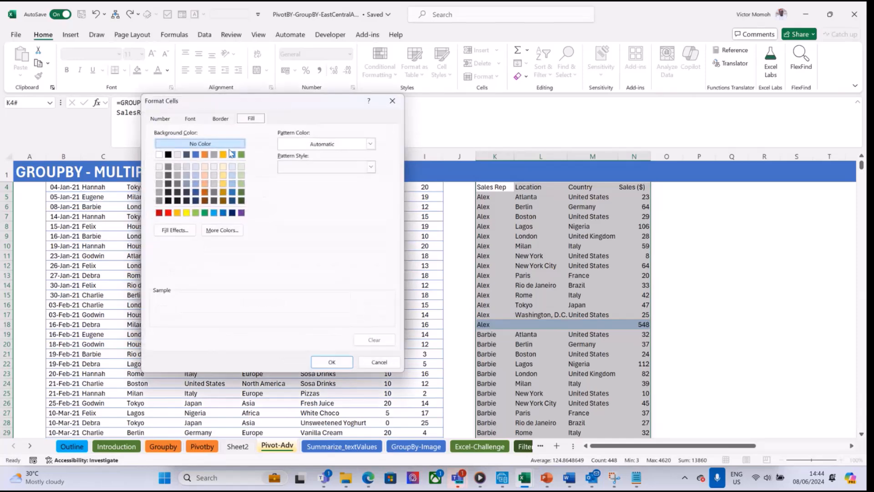
click(223, 167)
click(332, 362)
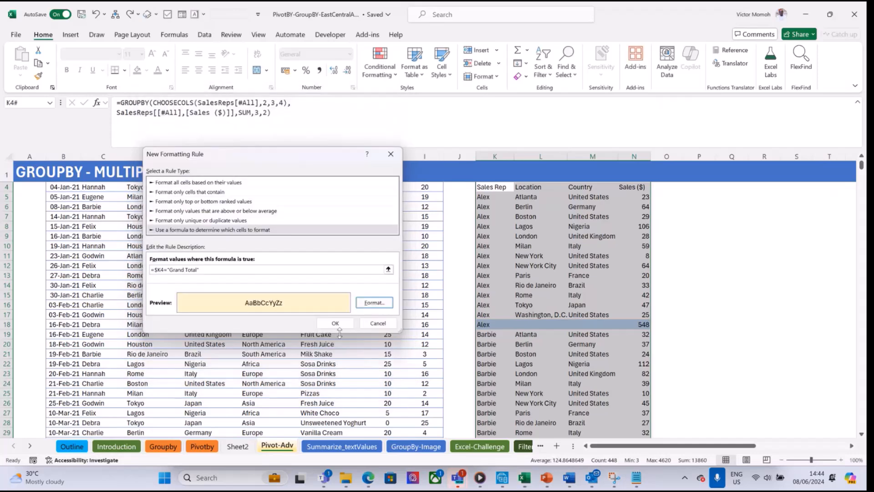
click(345, 328)
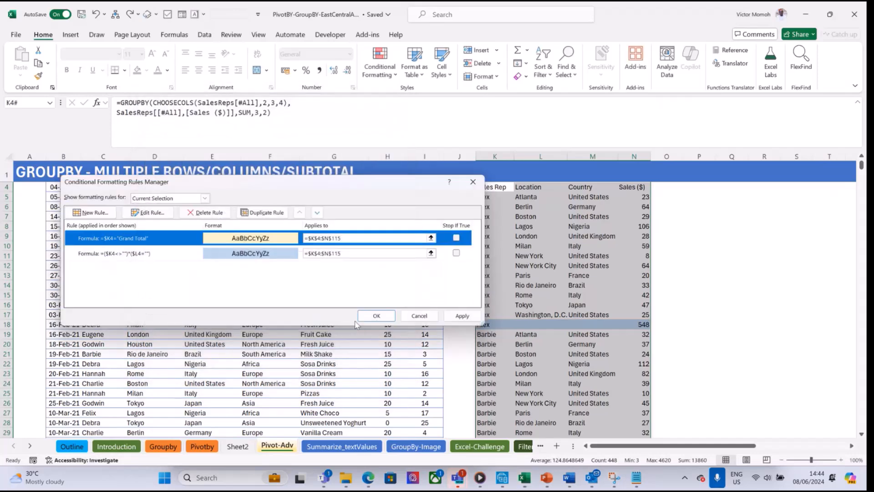
click(462, 320)
click(376, 316)
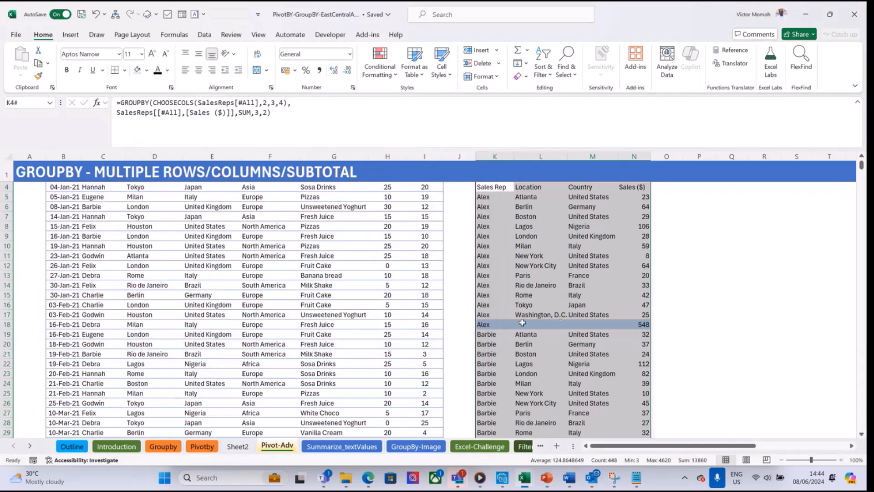
Check the highlighting of the Grand Total row and the subtotal rows from the end of the GROUPBY result to its header
click(495, 326)
key(ctrl+Down)
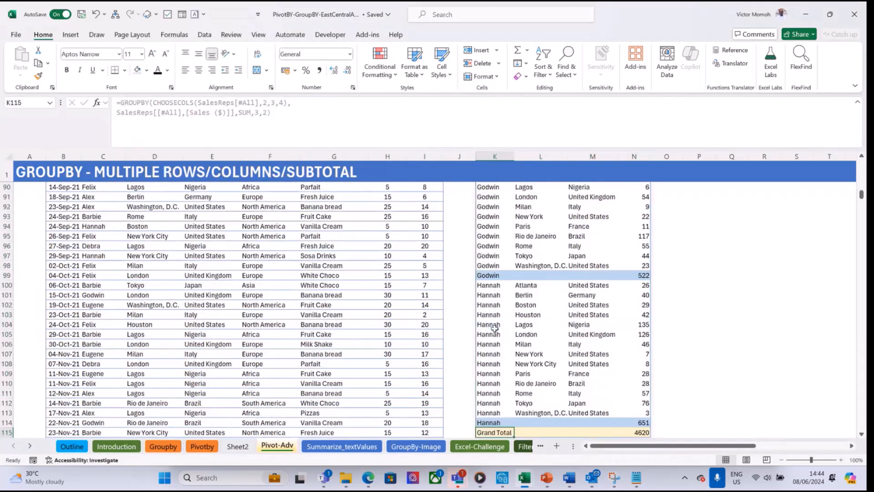
key(Down)
key(Up)
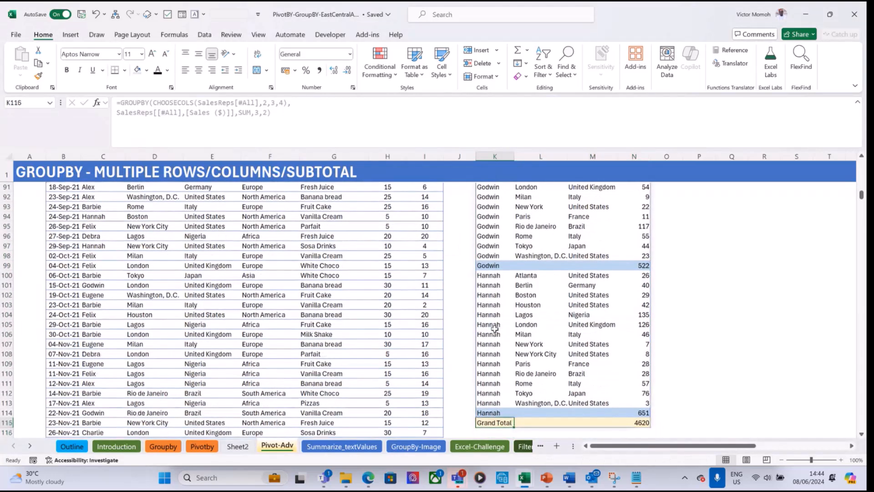
click(493, 373)
key(ctrl+Down)
key(ctrl+Up)
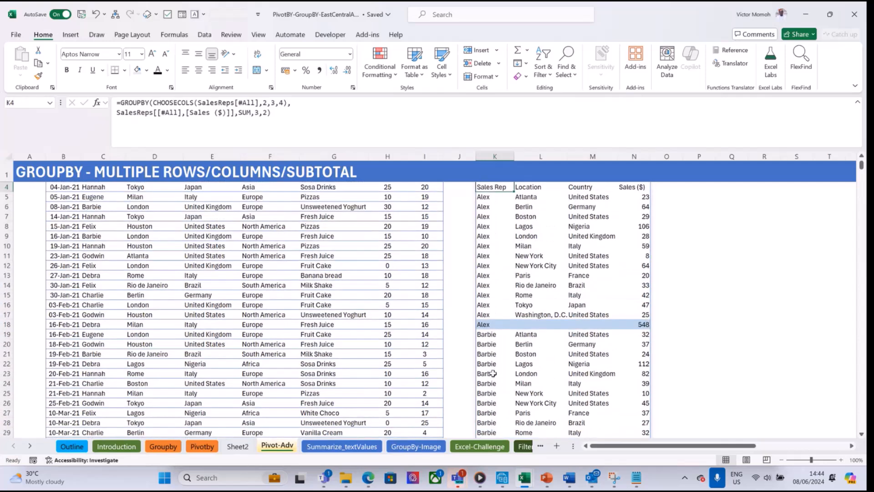
scroll(512, 261, up, 1)
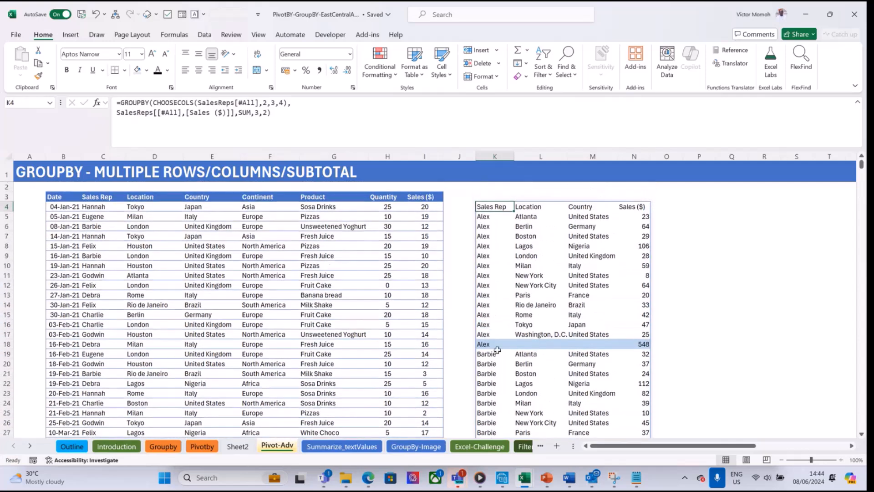
Compare the subtotal labels of the PivotTable on Sheet2 with the first subtotal row of the GROUPBY result on Pivot-Adv
click(237, 446)
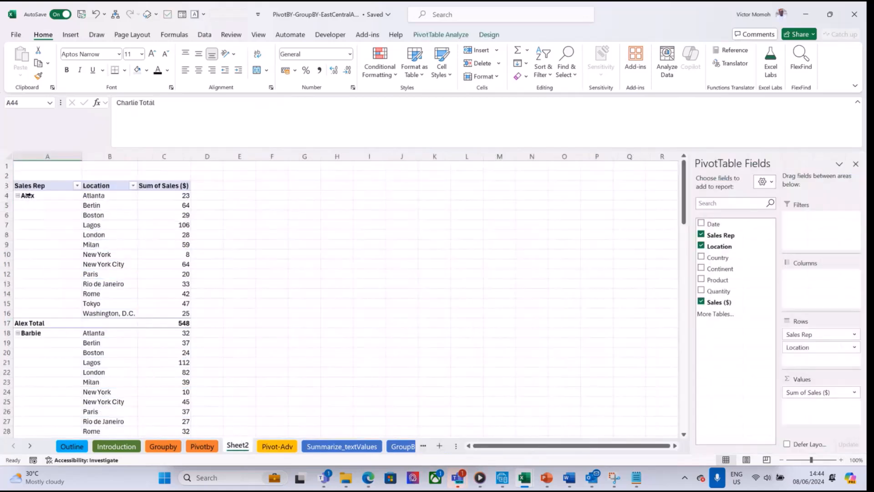
click(35, 214)
click(43, 323)
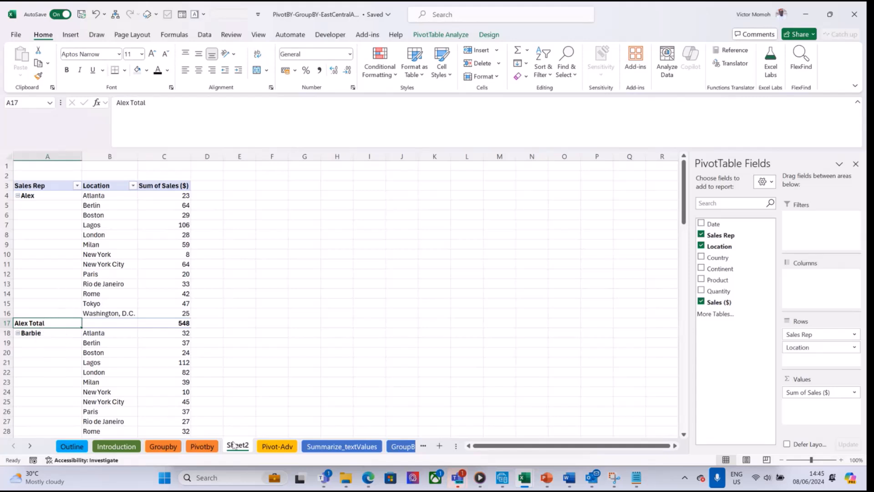
click(290, 448)
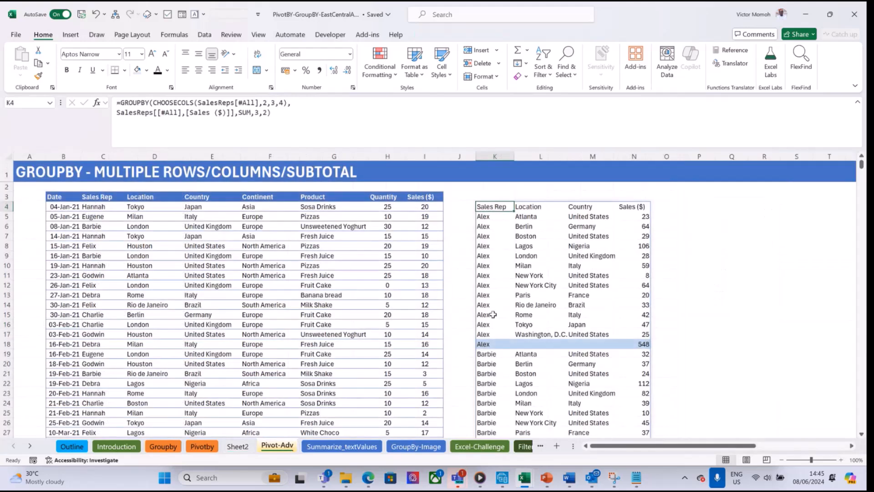
click(491, 344)
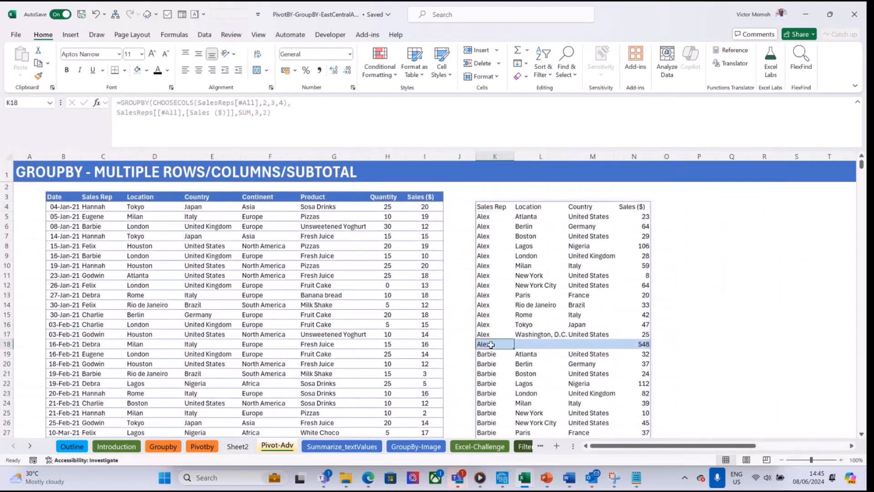
Open the cell format of the blue subtotal rule =($K4<>"")*($L4="") for editing, starting from the GROUPBY header cell K4
click(495, 208)
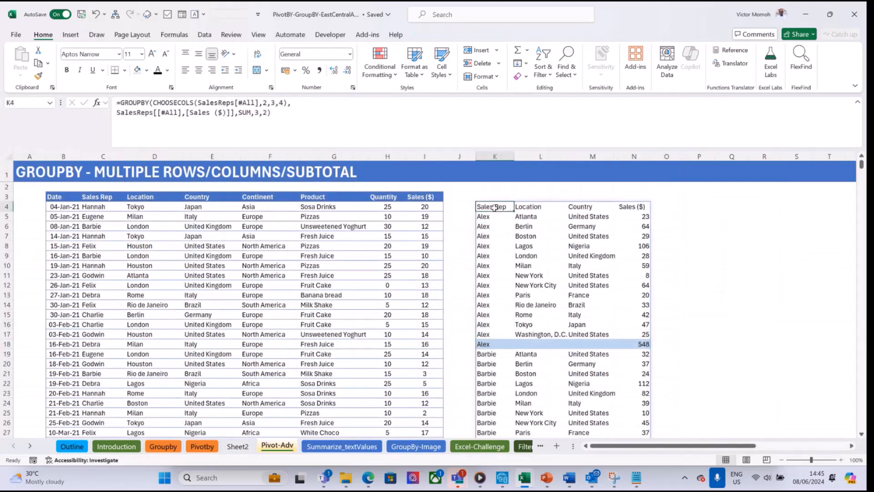
click(384, 78)
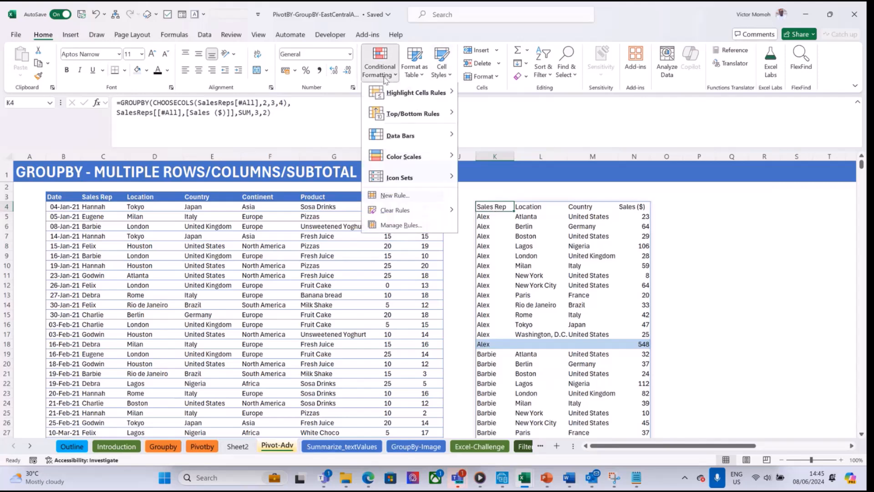
click(424, 227)
click(145, 256)
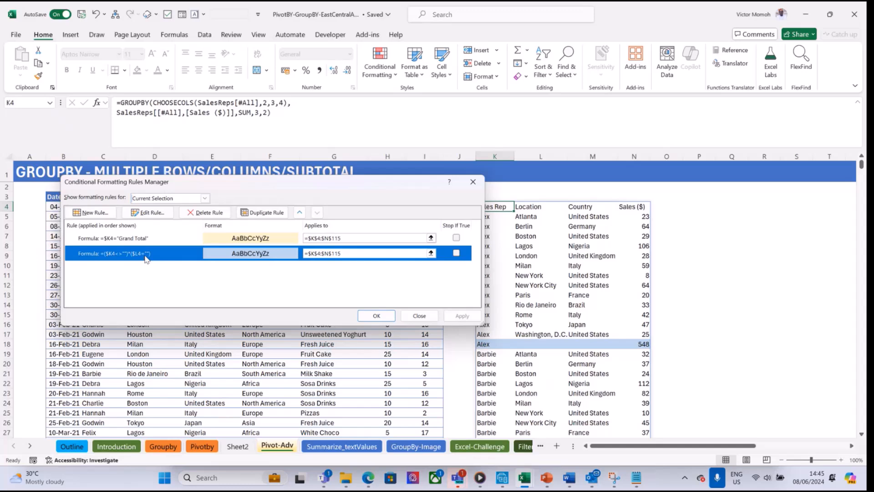
click(147, 212)
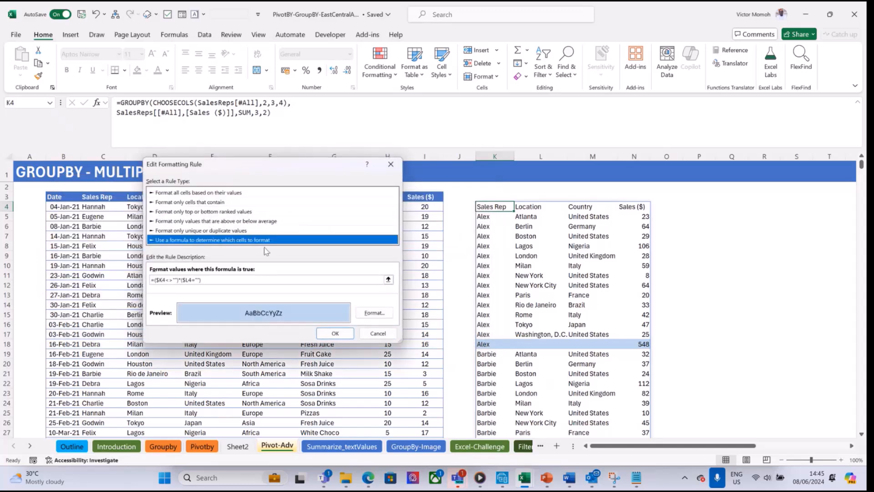
click(378, 314)
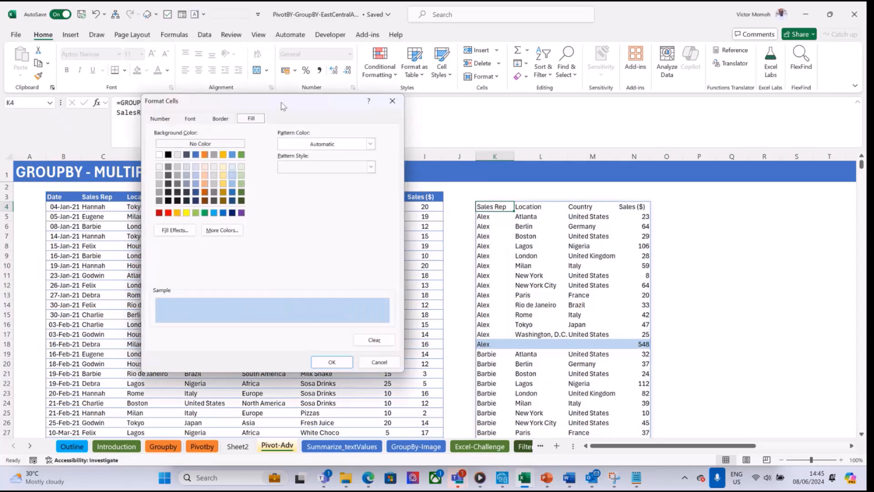
drag(290, 97, 369, 110)
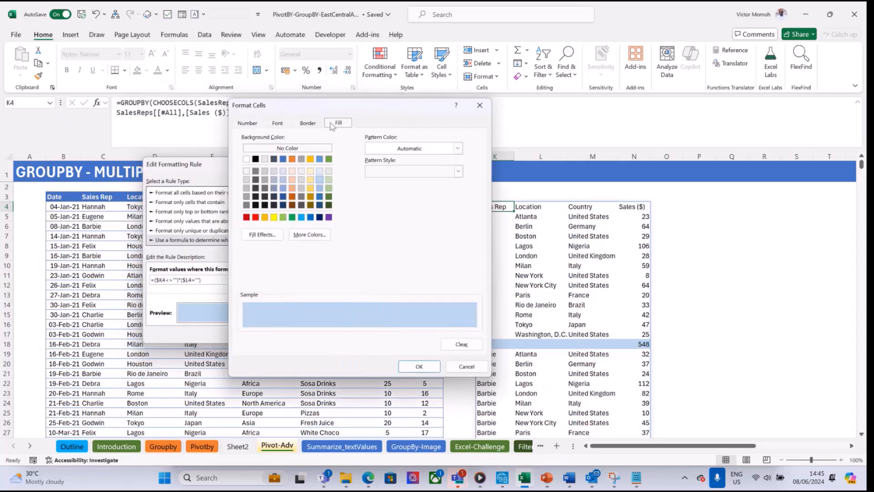
Set the subtotal rule's custom number format to @ "Total" and apply it to the GROUPBY result
click(249, 123)
click(252, 225)
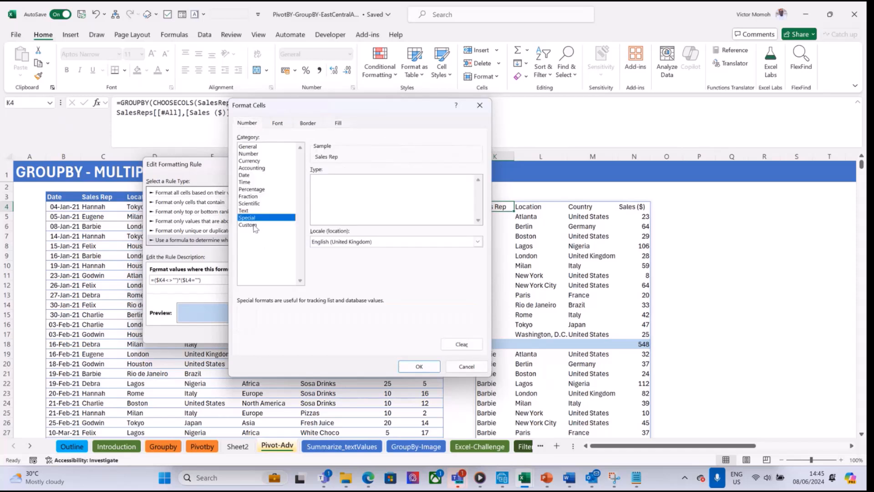
drag(342, 179, 304, 180)
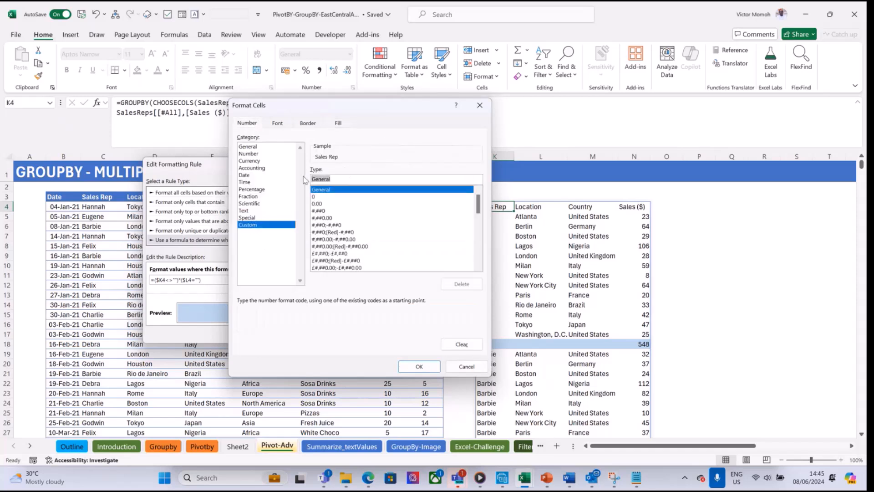
text(@)
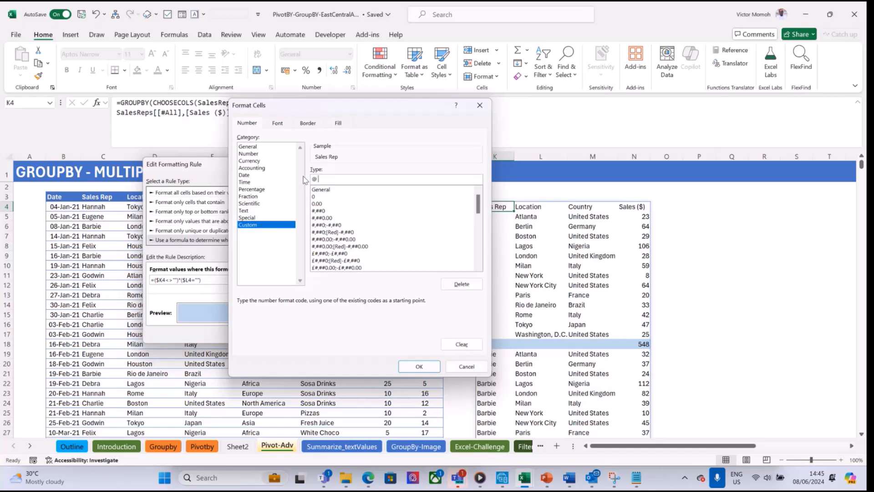
text("Total")
click(419, 366)
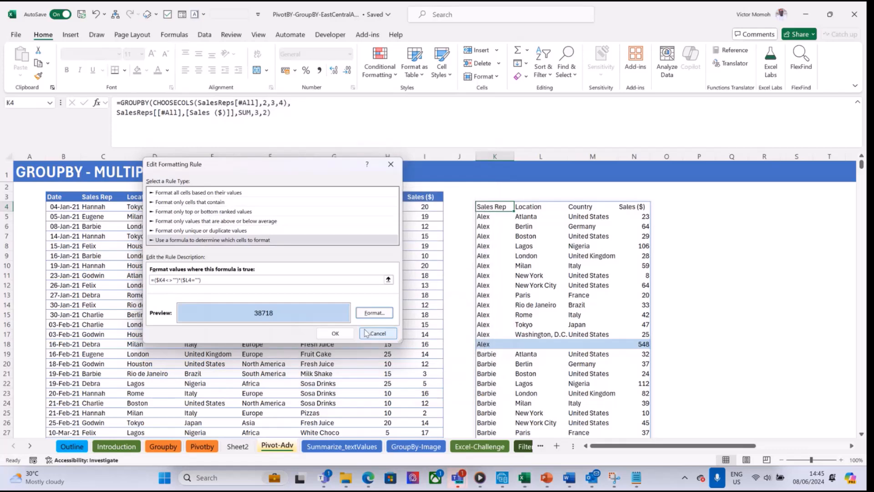
click(335, 332)
click(460, 315)
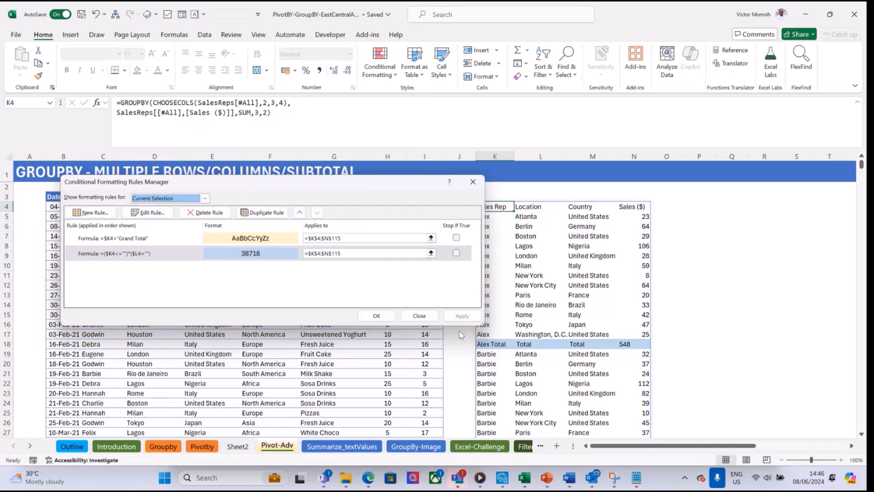
click(421, 316)
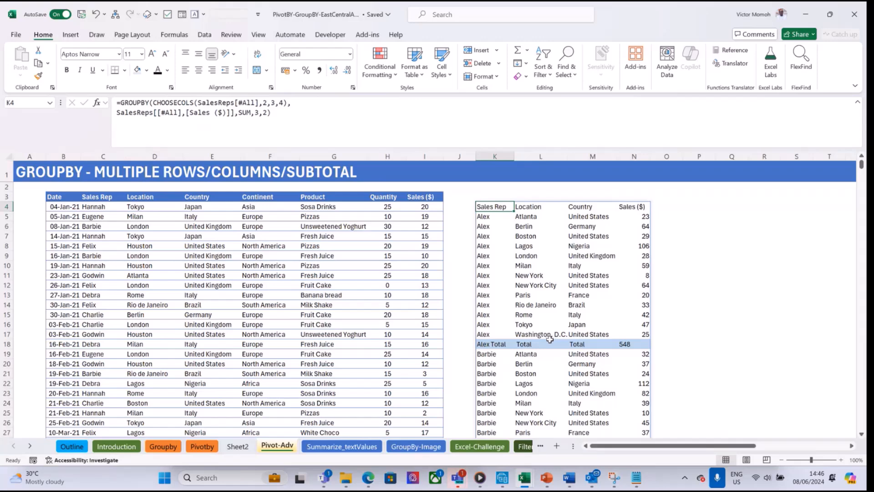
Undo the @ "Total" number format applied to the subtotal rows of the GROUPBY result
click(504, 345)
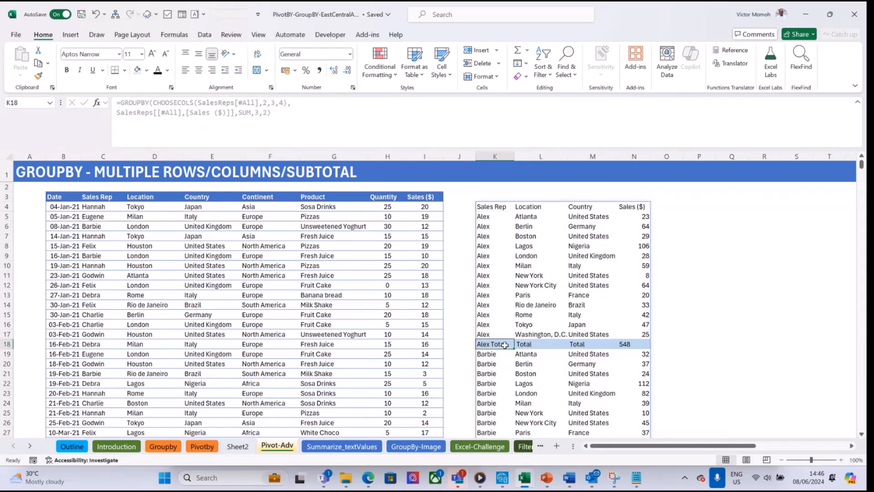
key(ctrl+z)
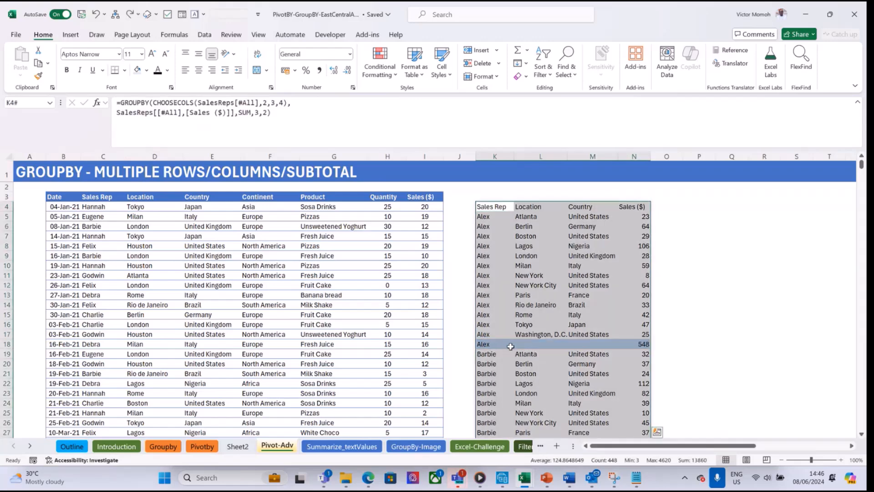
click(503, 346)
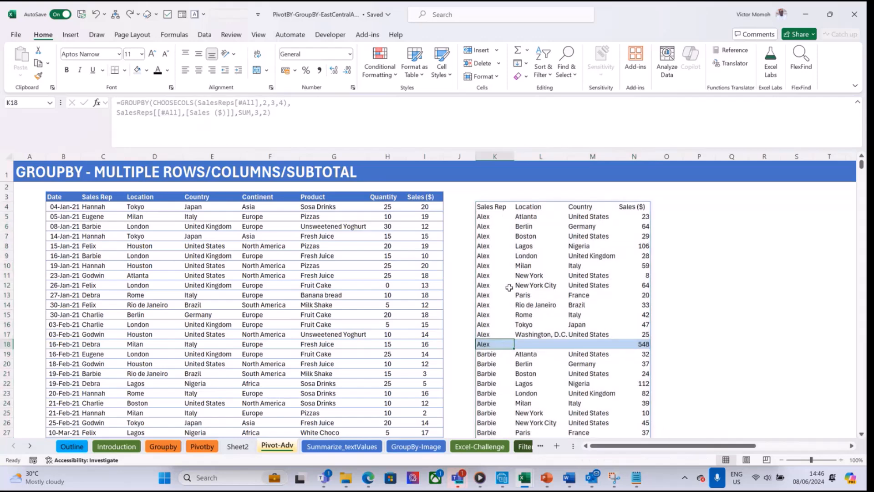
Examine the header and first data row of the GROUPBY result, along with the empty column O beside it
click(500, 206)
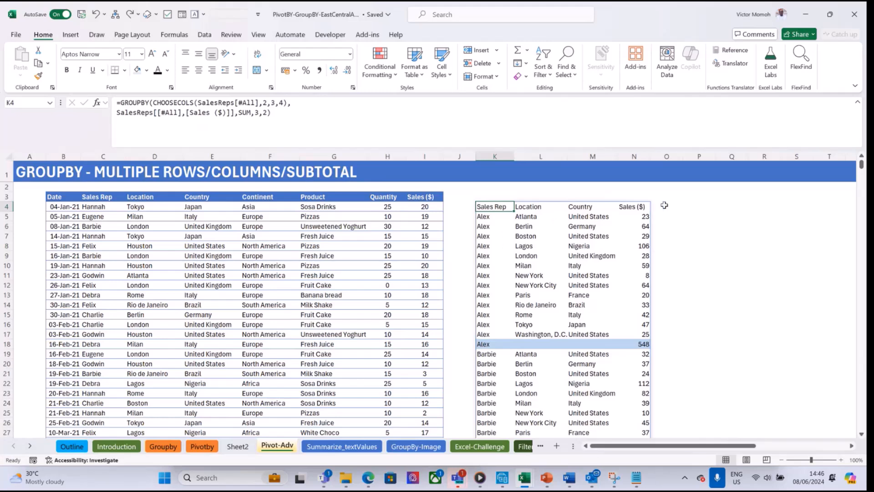
drag(666, 205, 678, 438)
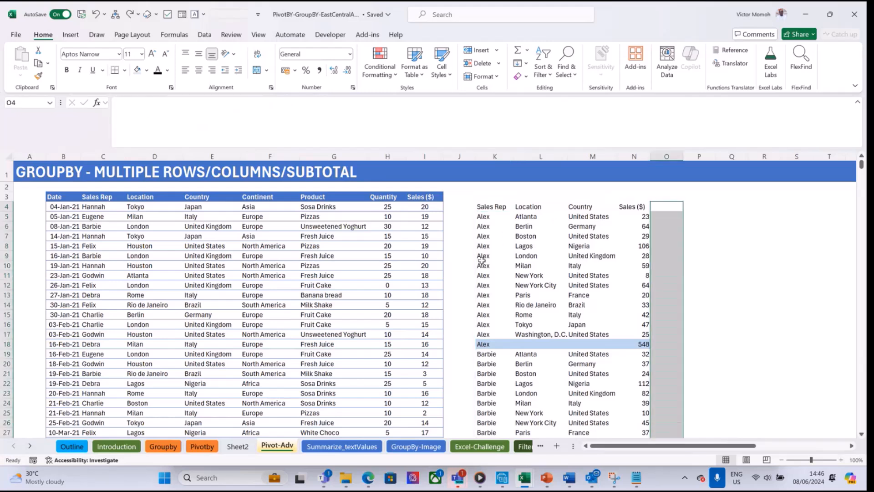
click(496, 206)
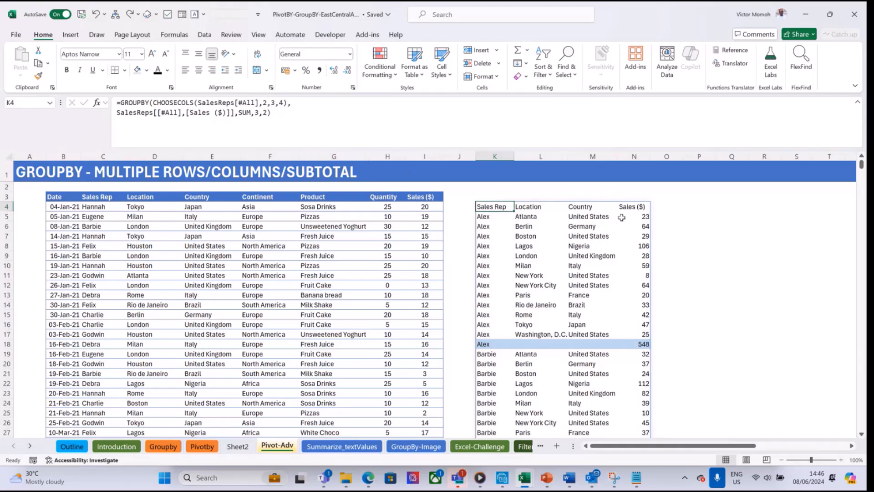
click(636, 207)
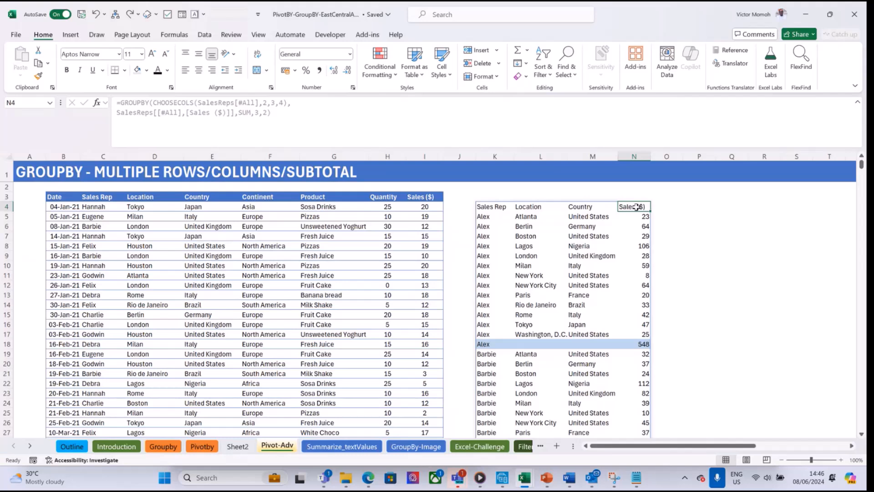
click(644, 217)
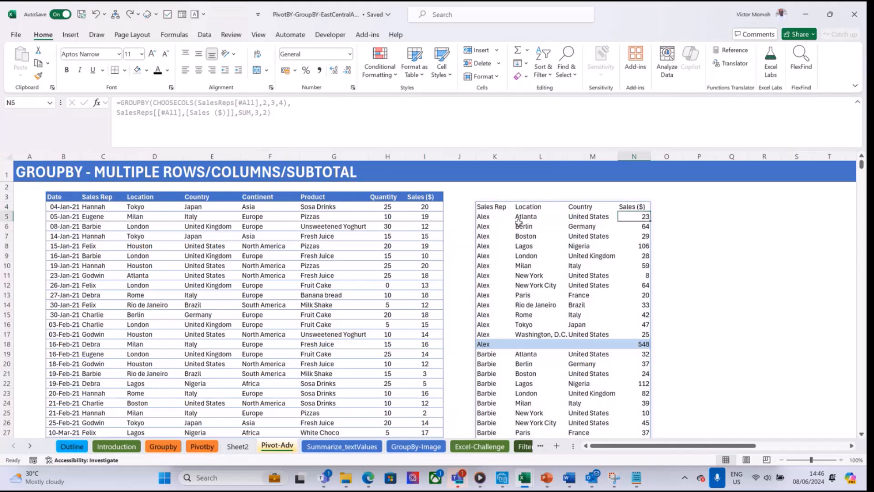
click(493, 217)
click(523, 217)
click(641, 217)
Remove column 3 from CHOOSECOLS in the K4 GROUPBY formula so that it groups by columns 2 and 4 only
click(501, 207)
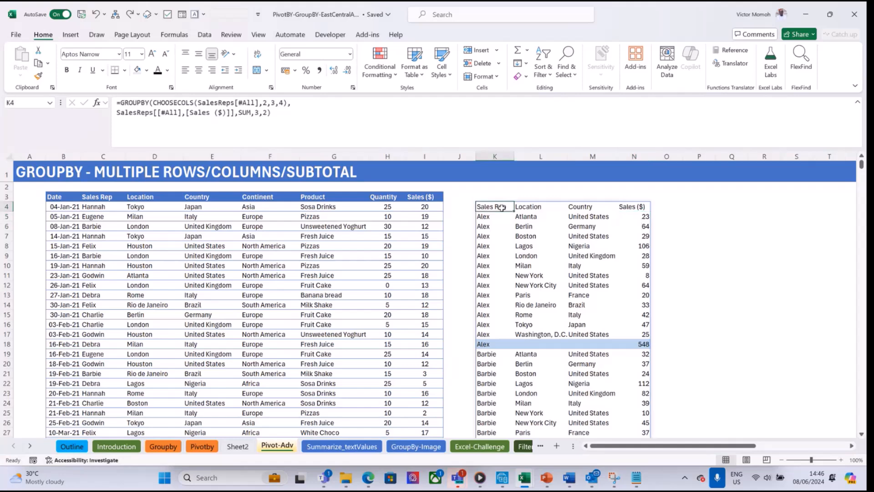
click(280, 106)
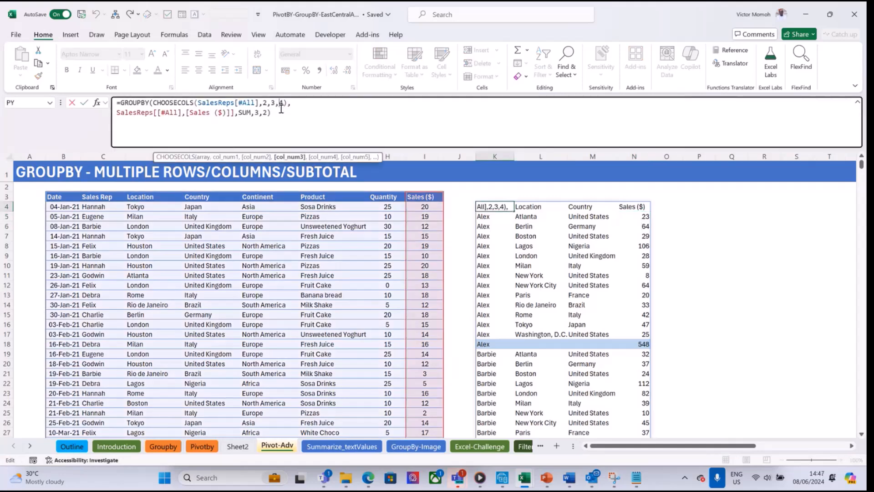
key(BackSpace)
key(BackSpace)
key(Return)
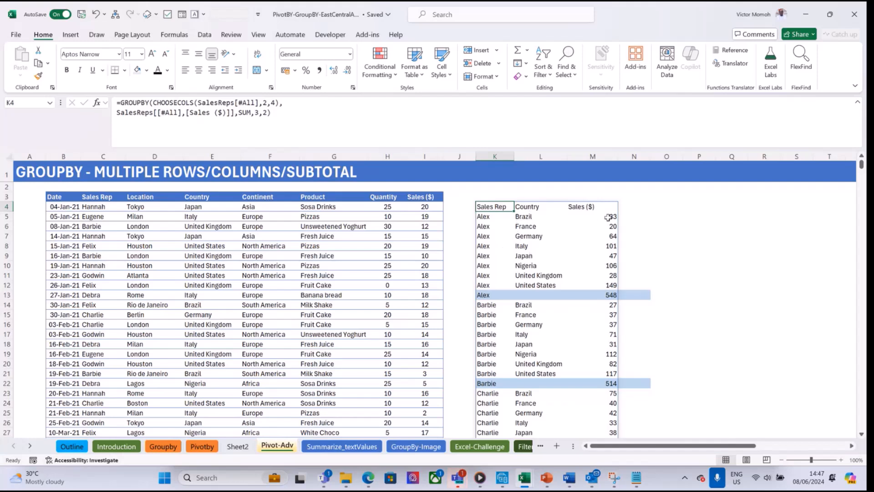
Replace SUM with HSTACK(SUM,MIN,MAX) as the function argument of the GROUPBY formula in K4
click(594, 206)
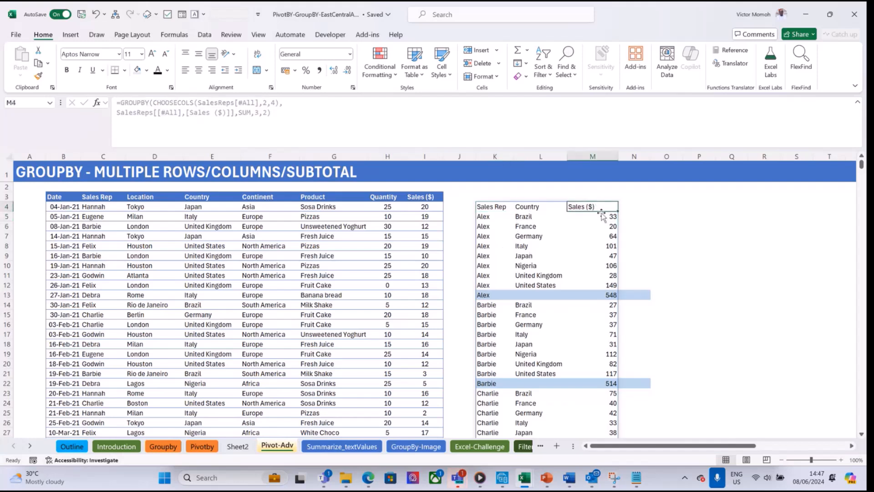
click(495, 210)
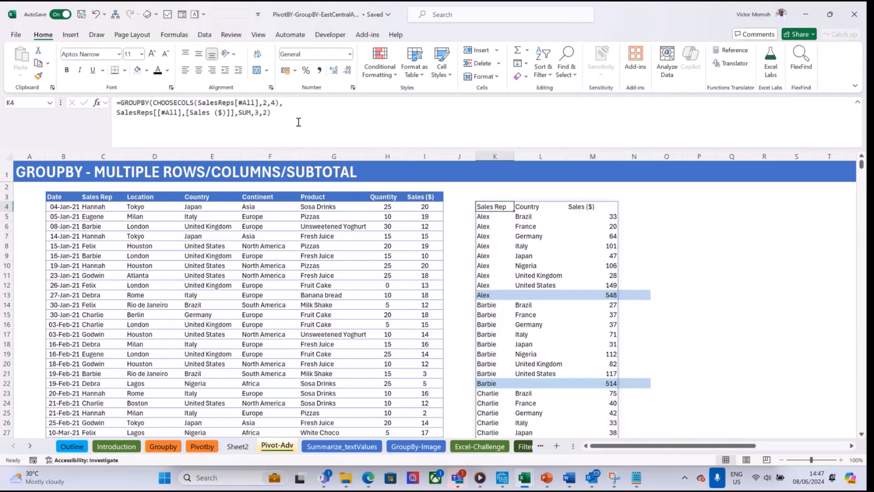
click(252, 113)
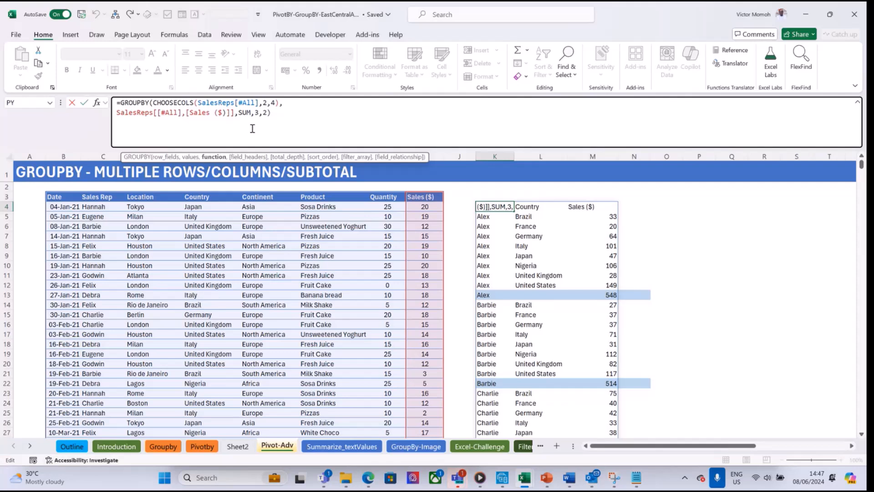
text(hstack()
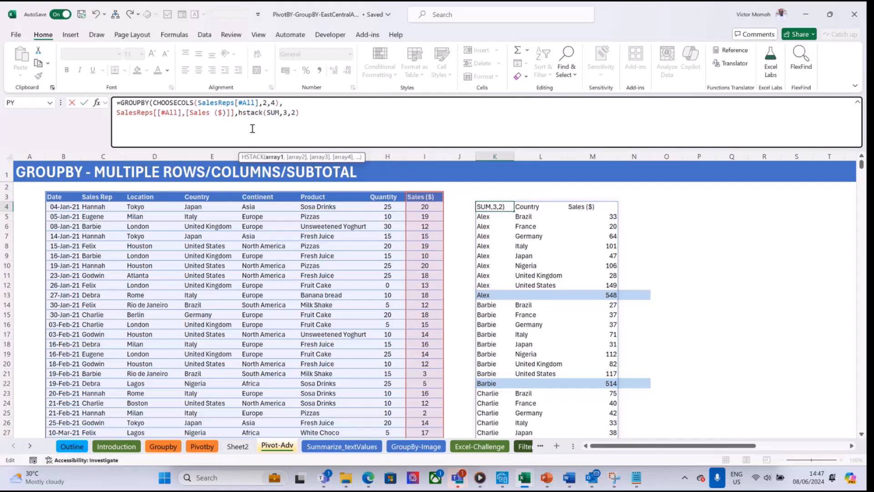
key(Right)
text(min)
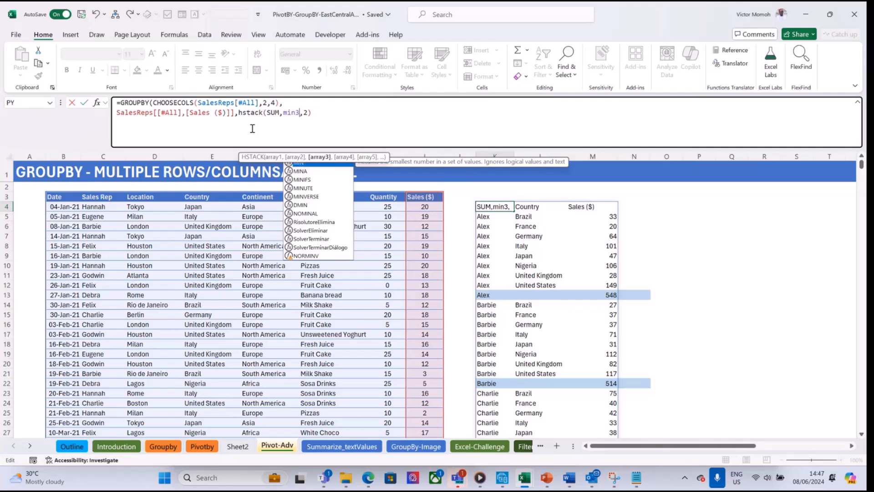
text(,Max),)
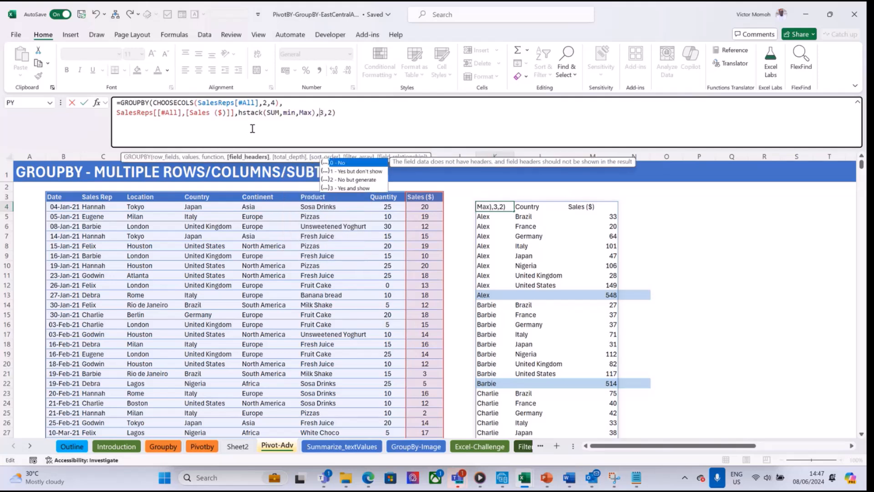
key(Return)
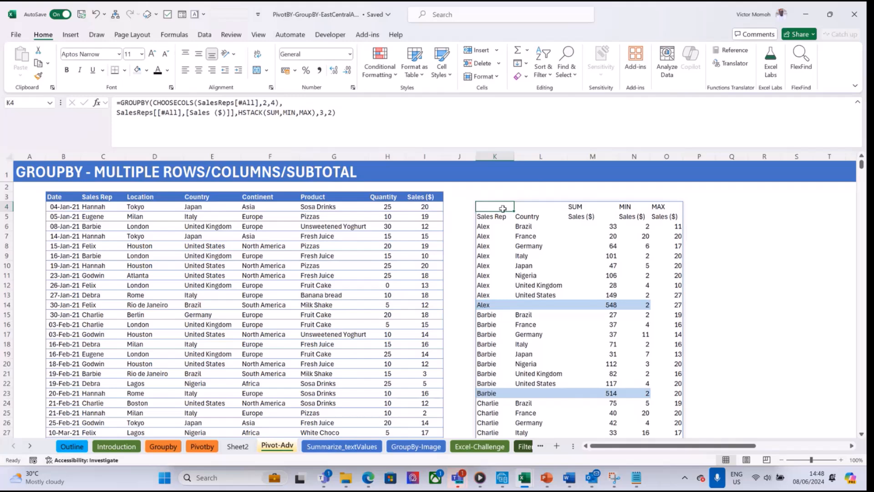
Hide all subtotals of the PivotTable on Sheet2 and turn off its grand totals
click(238, 446)
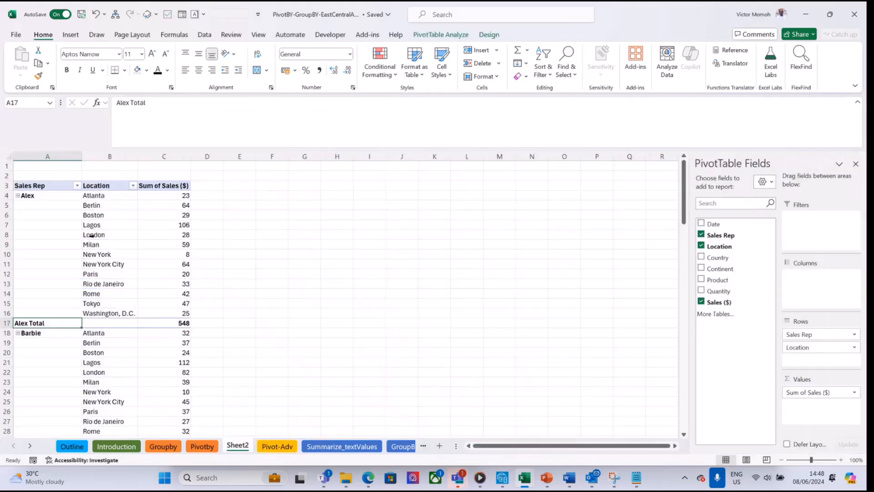
click(109, 200)
click(112, 205)
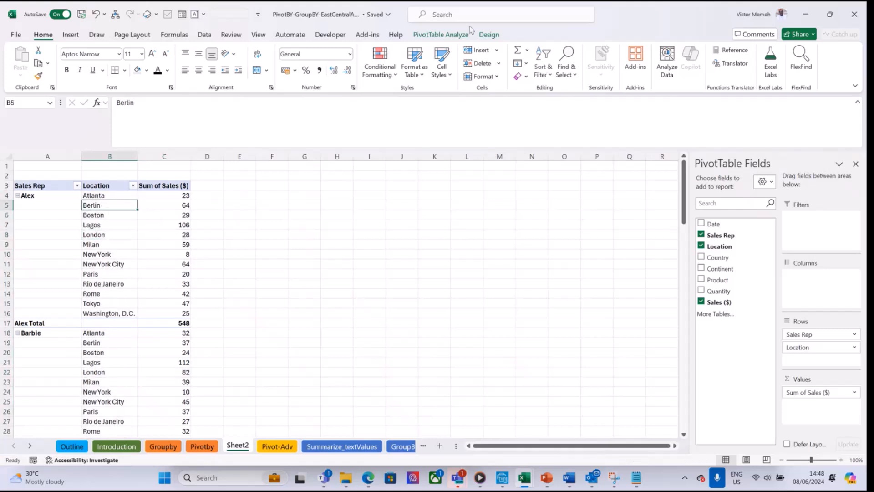
click(489, 35)
click(82, 69)
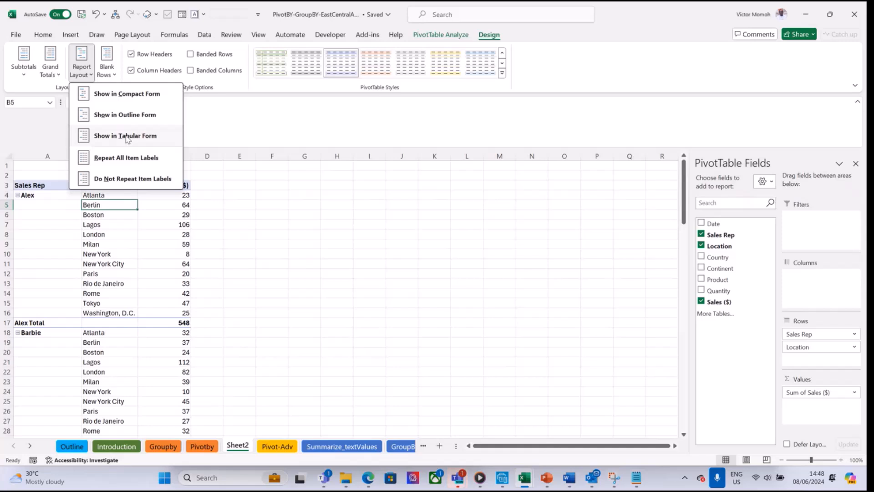
click(25, 73)
click(25, 73)
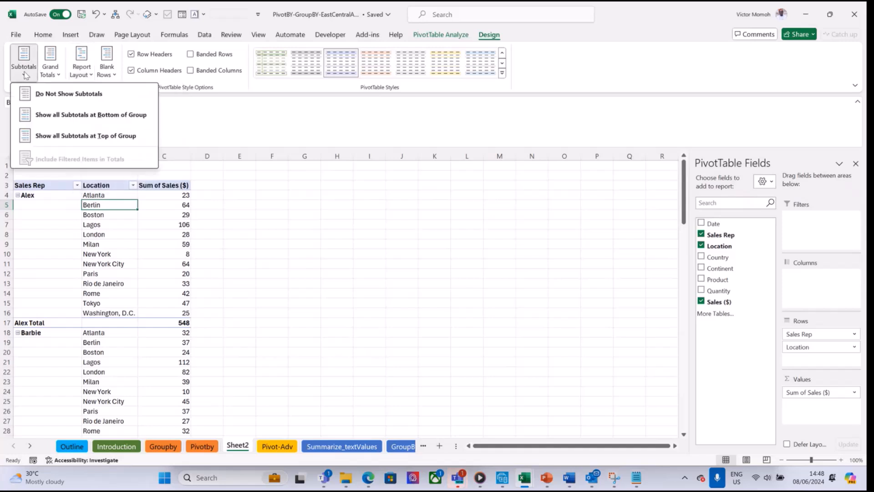
click(64, 94)
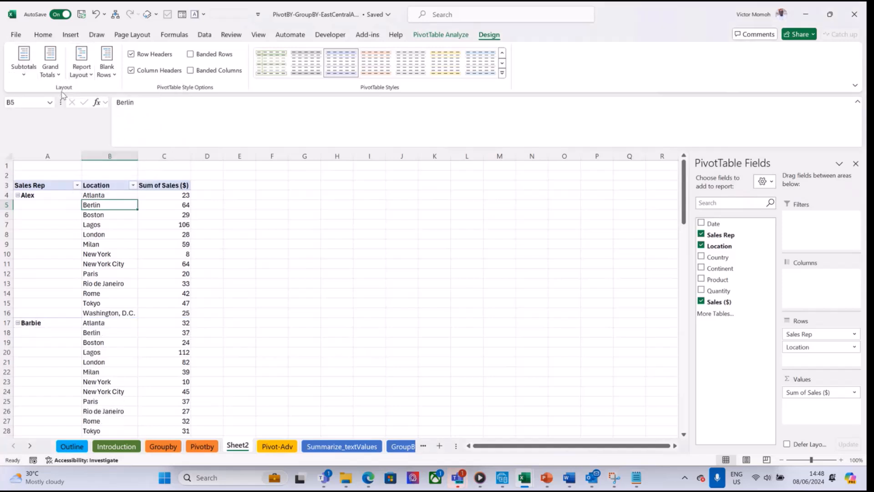
click(51, 70)
click(84, 94)
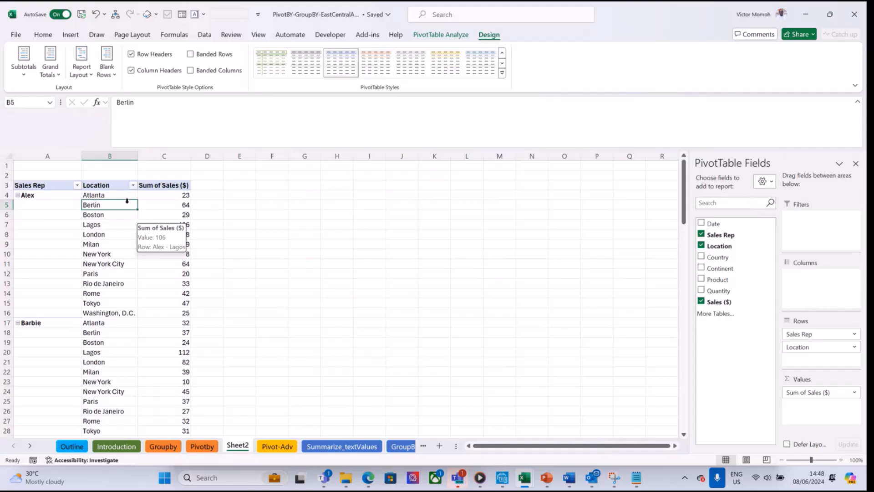
Review the Country and SUM columns of the GROUPBY result on Pivot-Adv
click(278, 447)
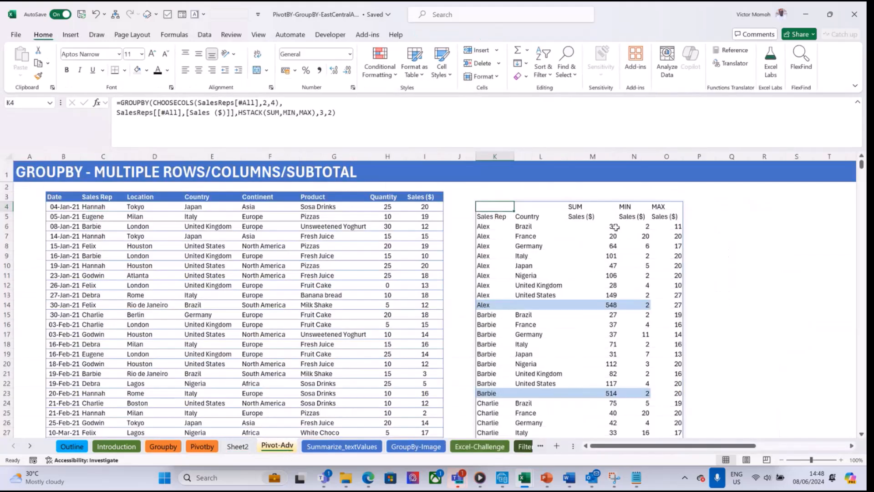
click(542, 228)
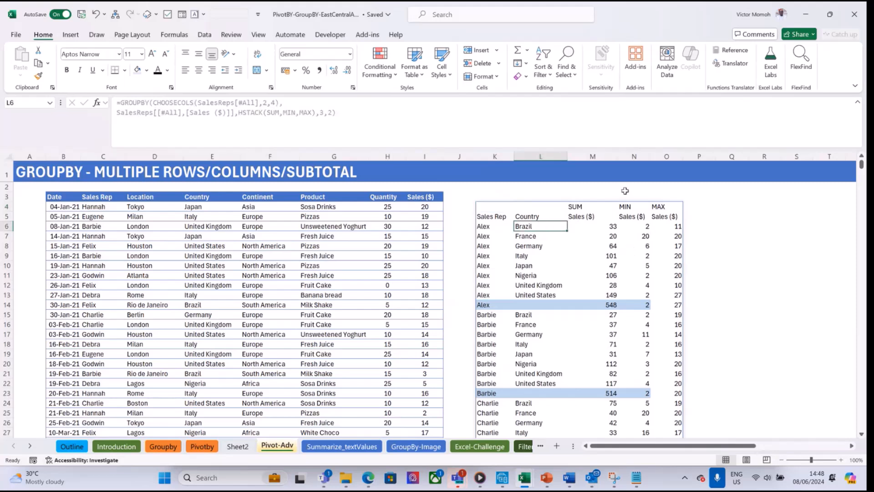
click(604, 227)
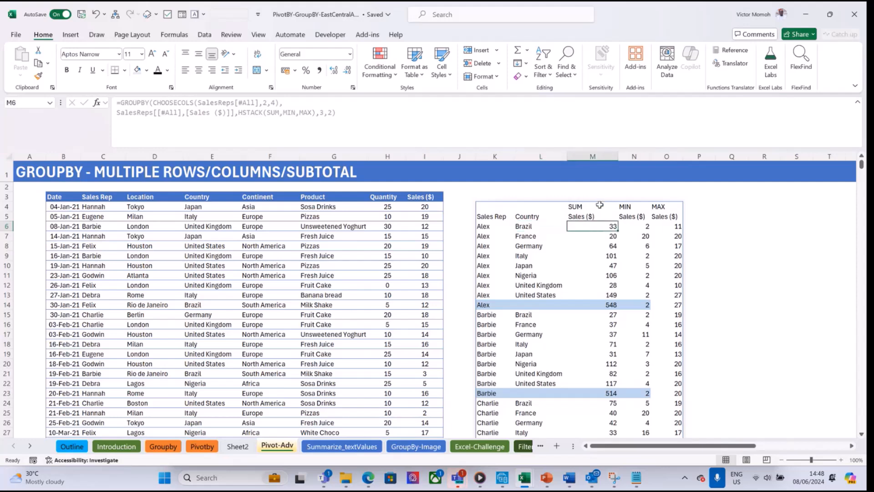
click(601, 206)
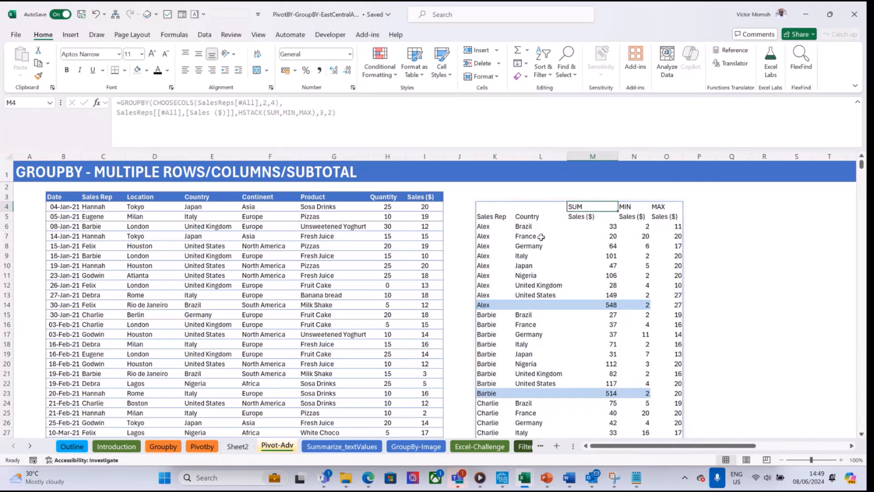
Add Sales ($) a second time to the values of the Sheet2 PivotTable and summarize it by Min
click(238, 446)
click(171, 203)
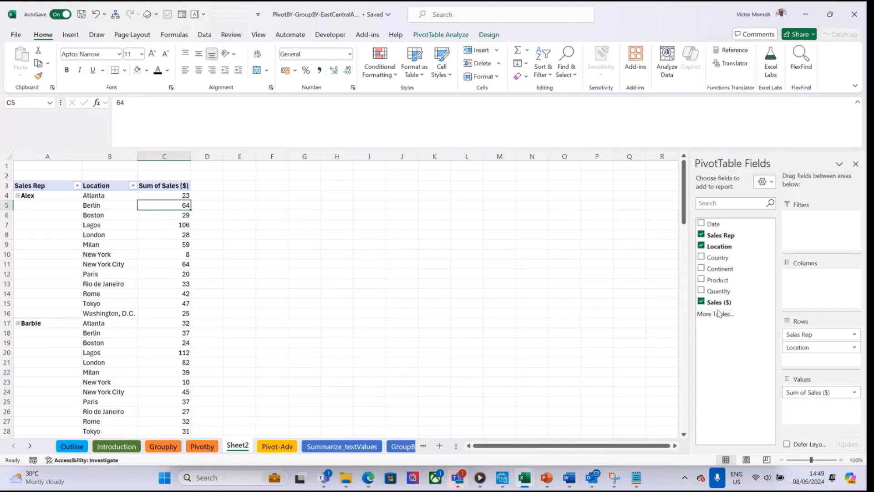
drag(718, 302, 822, 411)
click(826, 405)
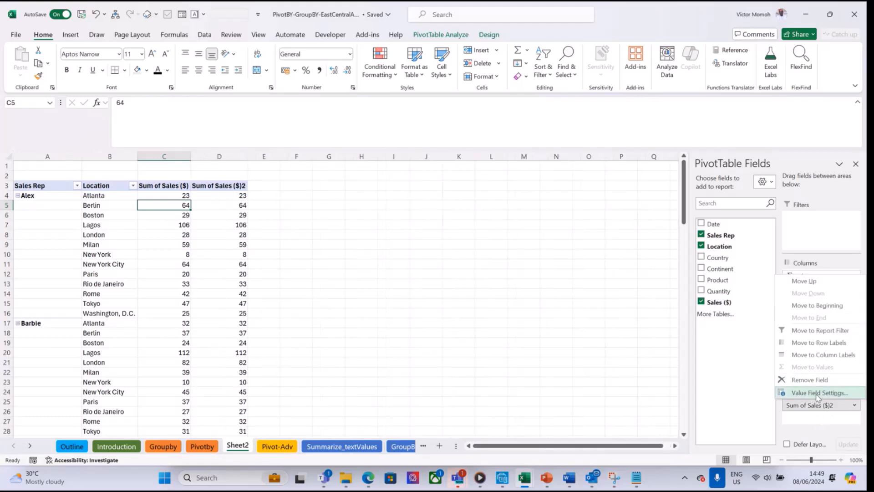
click(815, 394)
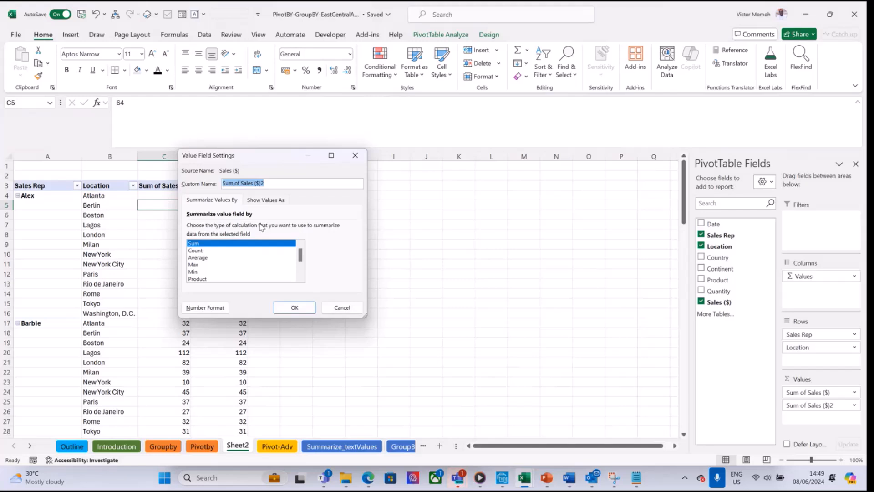
click(195, 272)
click(294, 308)
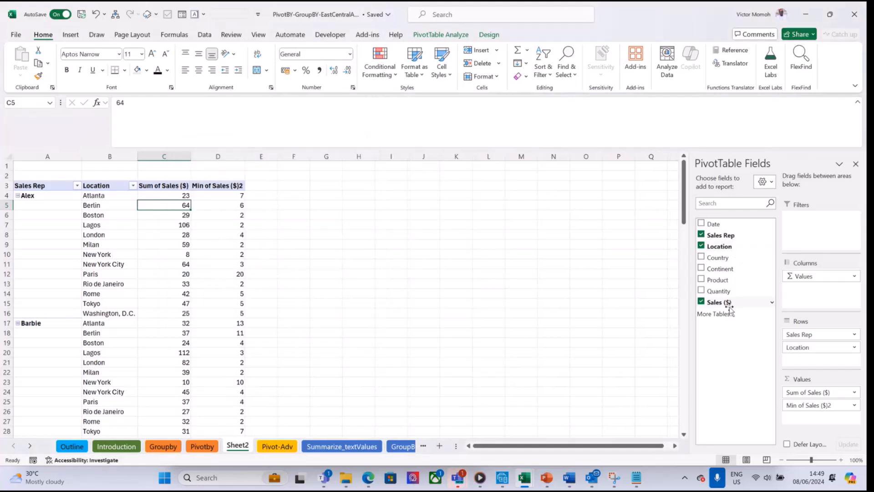
Add a third Sales ($) value field to the PivotTable and summarize it by Max
drag(717, 302, 820, 417)
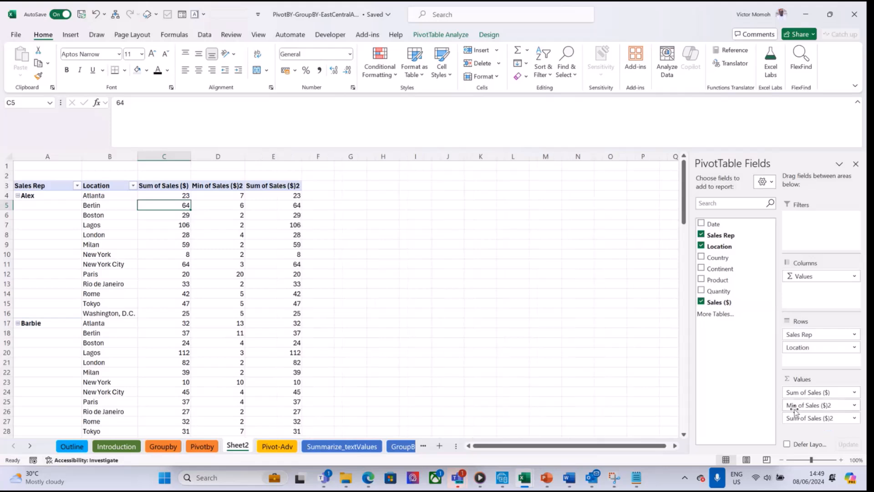
click(810, 417)
click(815, 405)
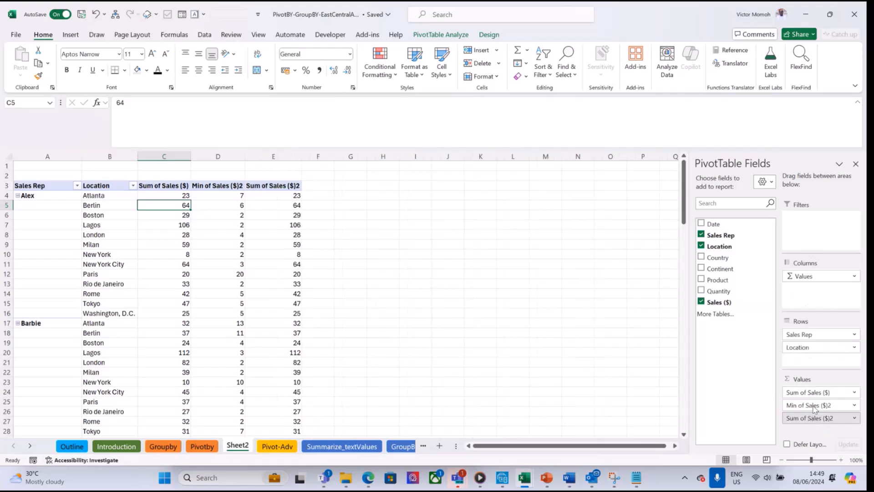
click(204, 264)
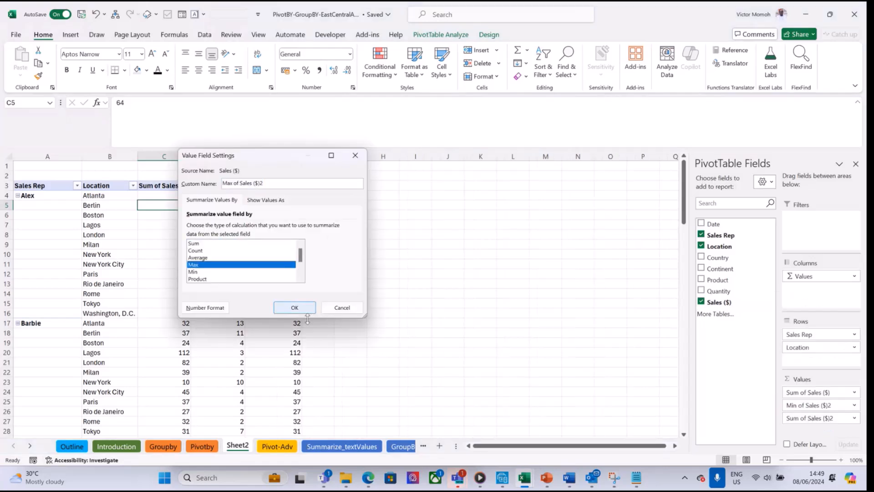
click(294, 307)
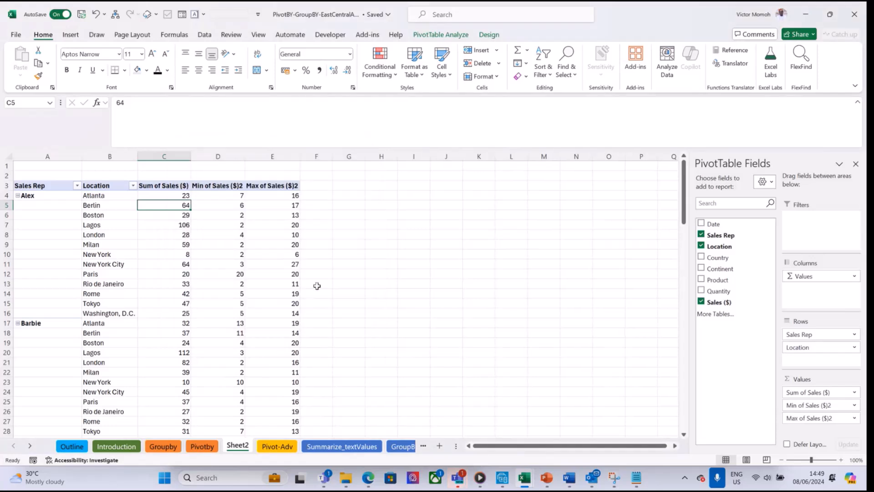
Examine the first data row under the SUM, MIN and MAX headers of the GROUPBY result on Pivot-Adv
click(277, 446)
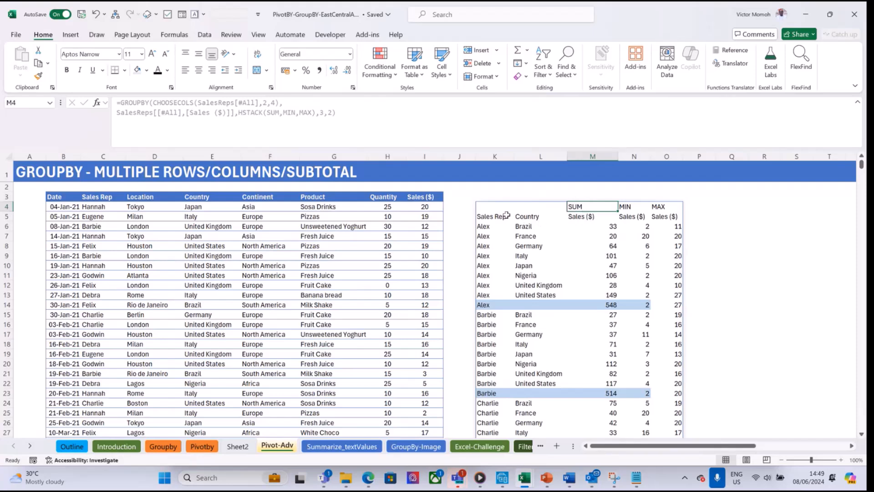
click(495, 227)
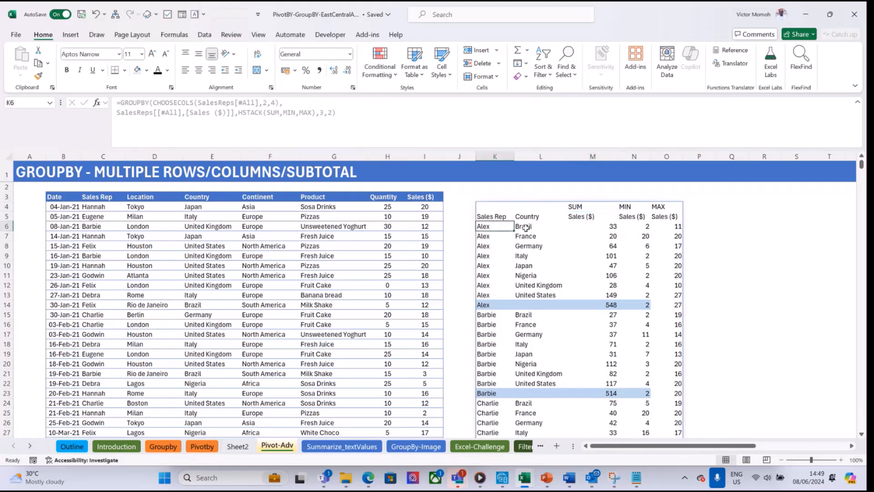
click(526, 228)
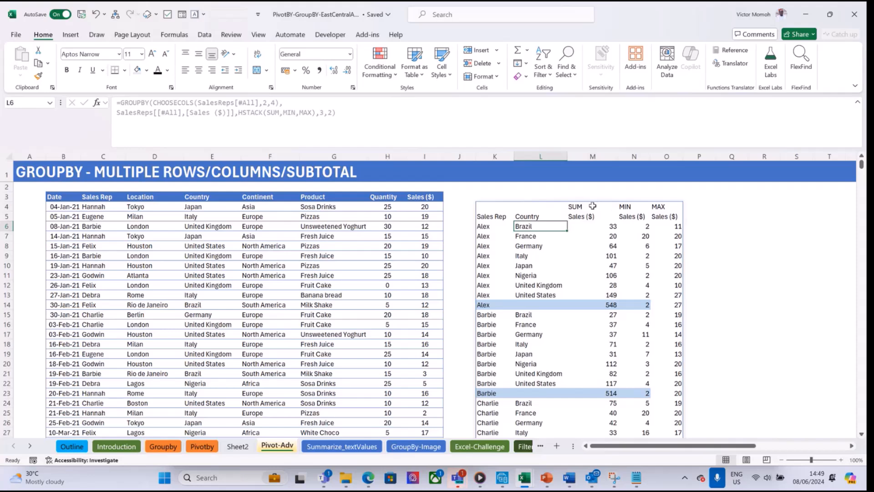
click(607, 228)
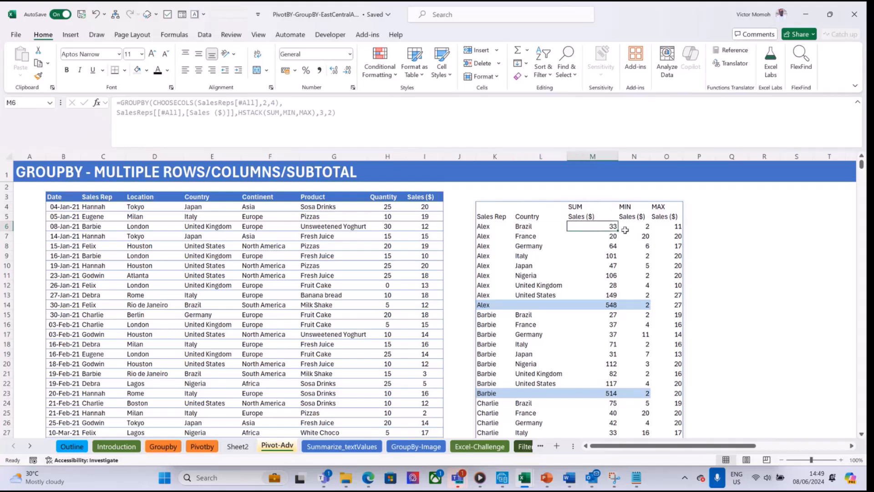
Examine the MIN and MAX values and the GROUPBY formula of the summary starting in cell K4
click(636, 229)
click(679, 225)
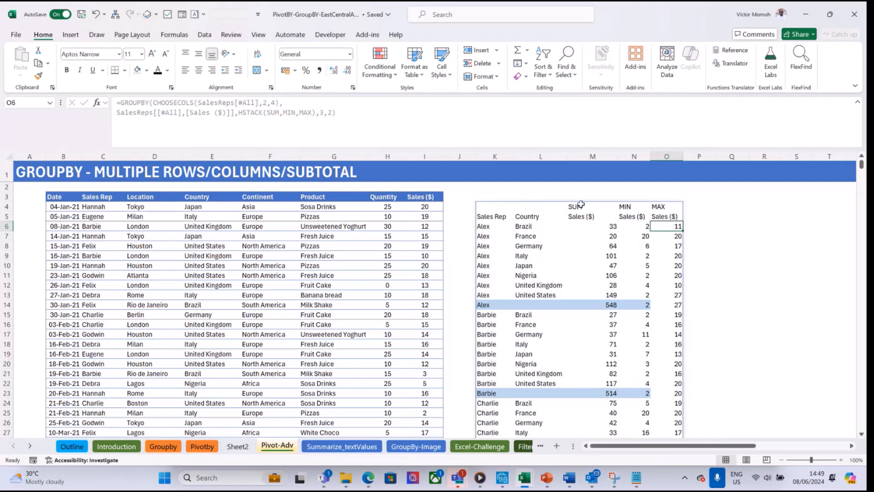
click(508, 207)
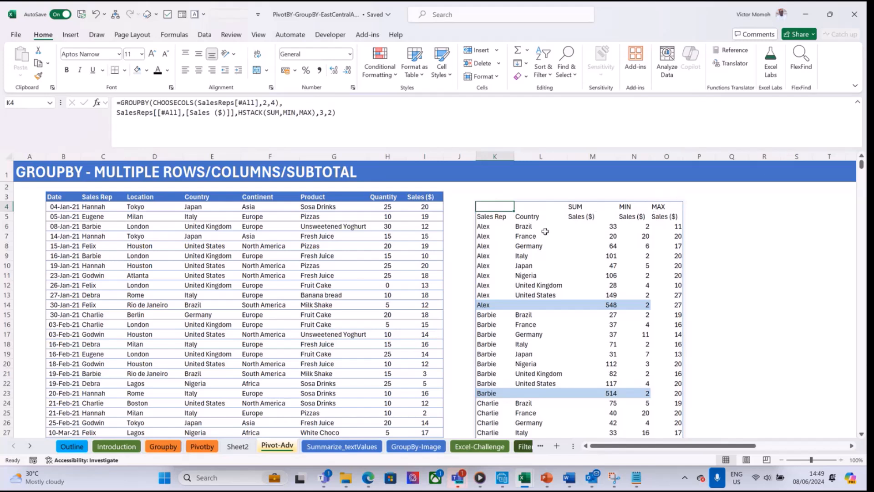
Open the Summarize_textValues sheet and examine its Name and Cities visited columns
click(359, 448)
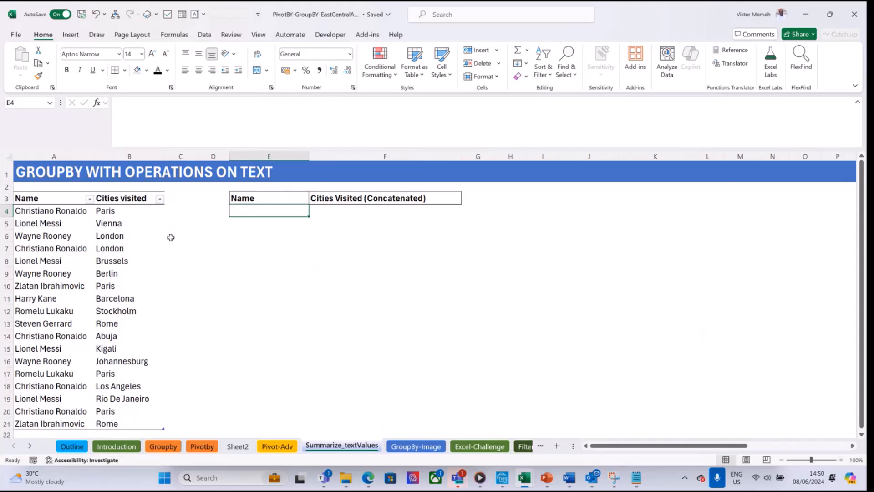
click(66, 200)
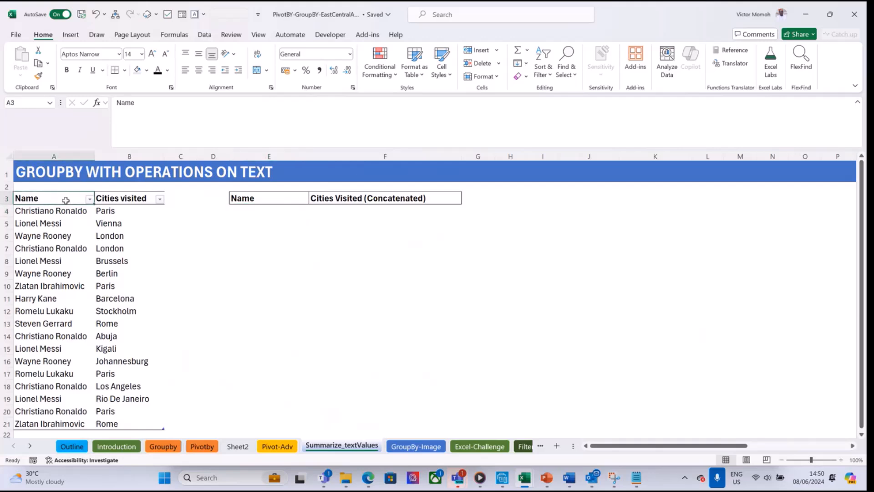
click(128, 214)
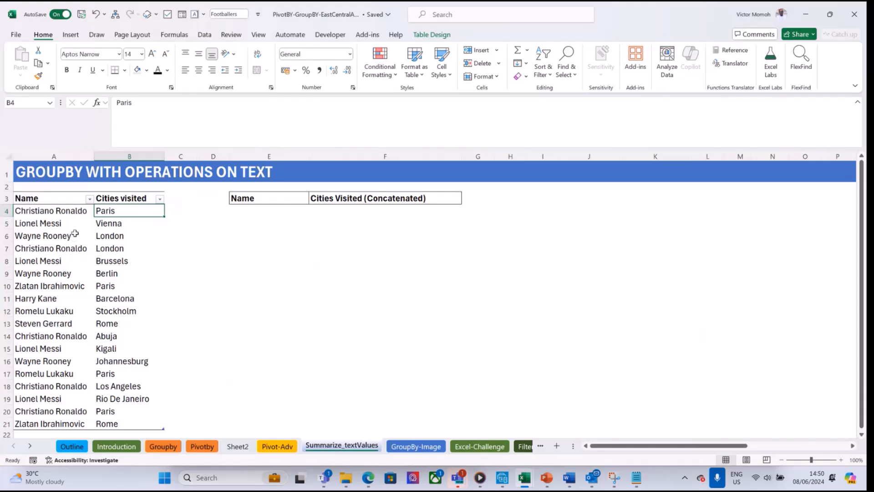
click(51, 213)
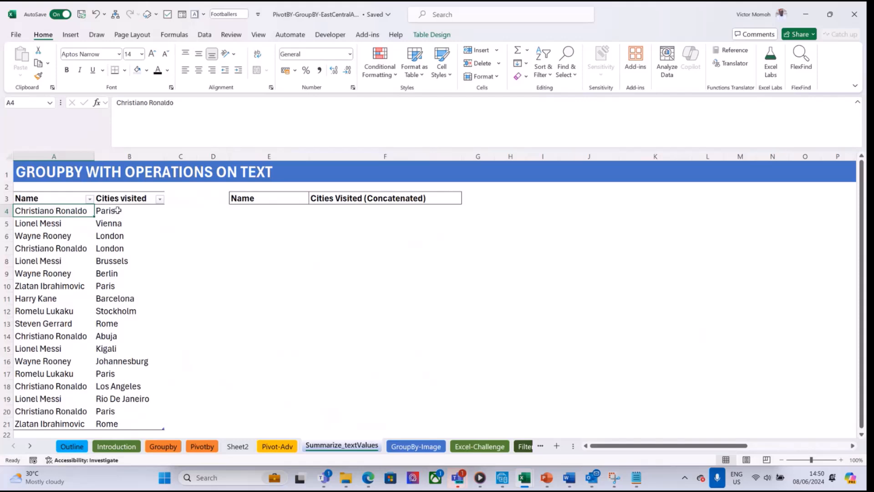
click(142, 424)
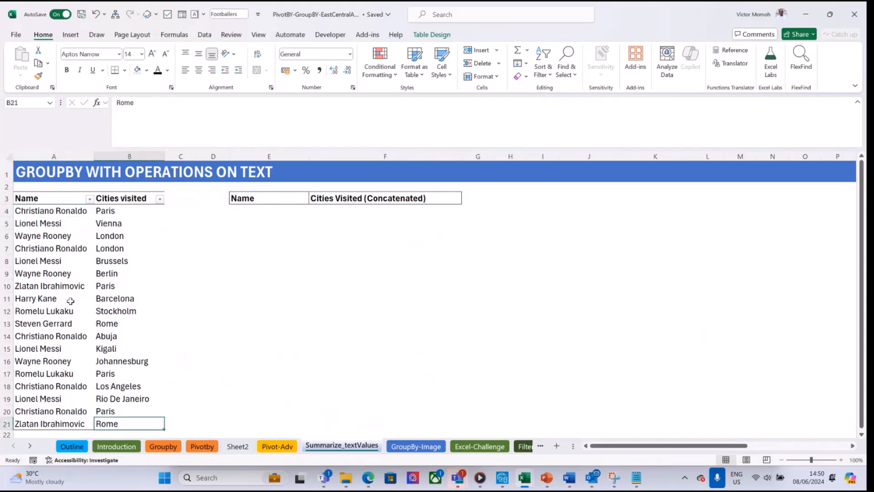
click(60, 209)
key(Right)
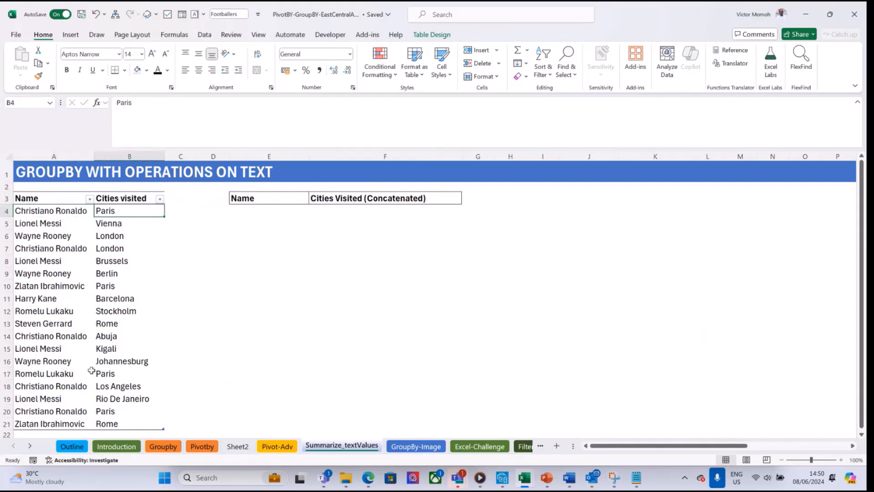
click(49, 211)
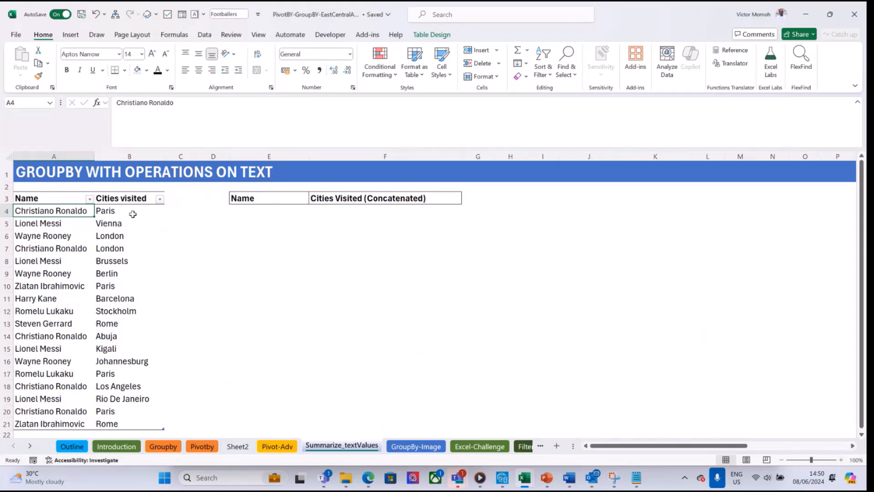
click(272, 211)
Filter the Name column to show only Christiano Ronaldo and select the cities listed for him
click(42, 210)
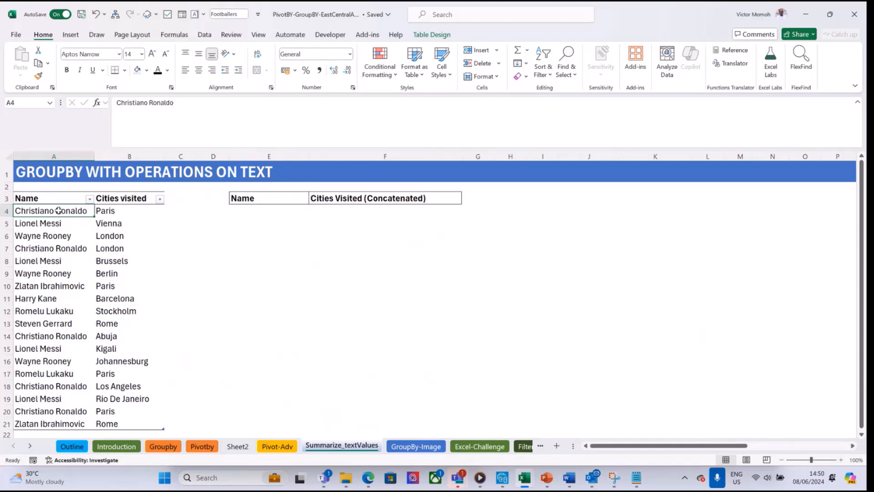
click(89, 198)
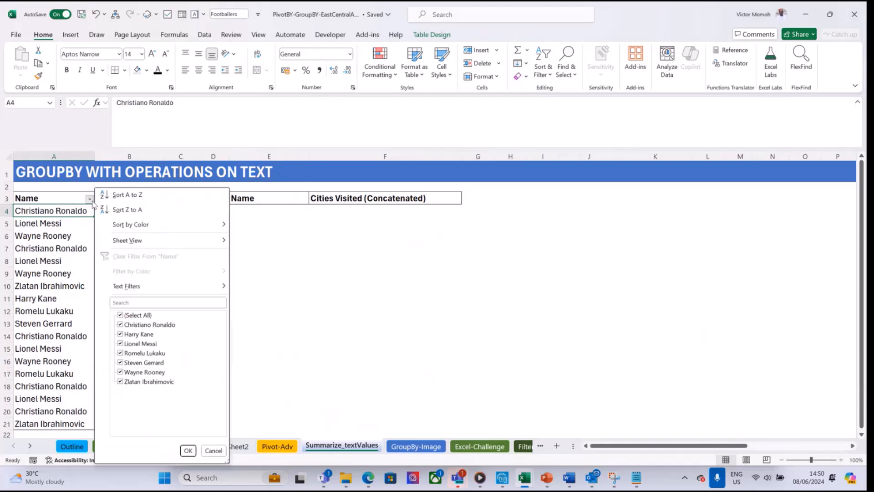
click(119, 315)
click(120, 324)
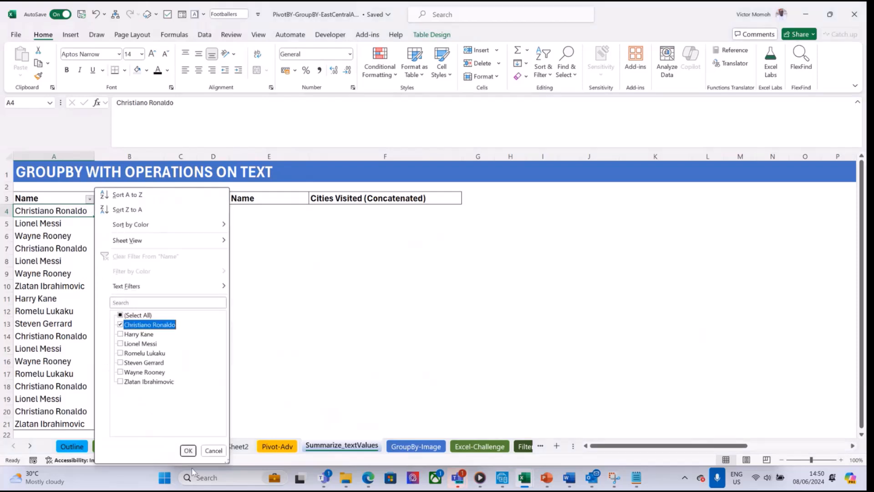
click(187, 452)
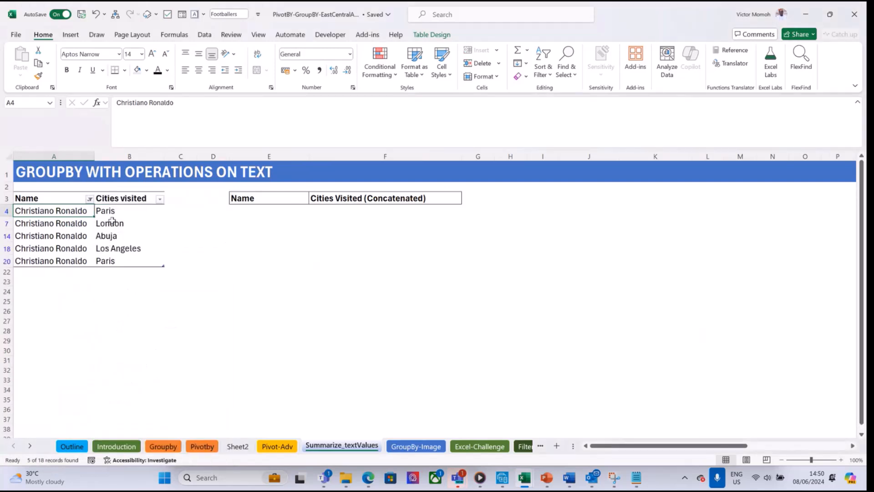
drag(127, 213, 140, 260)
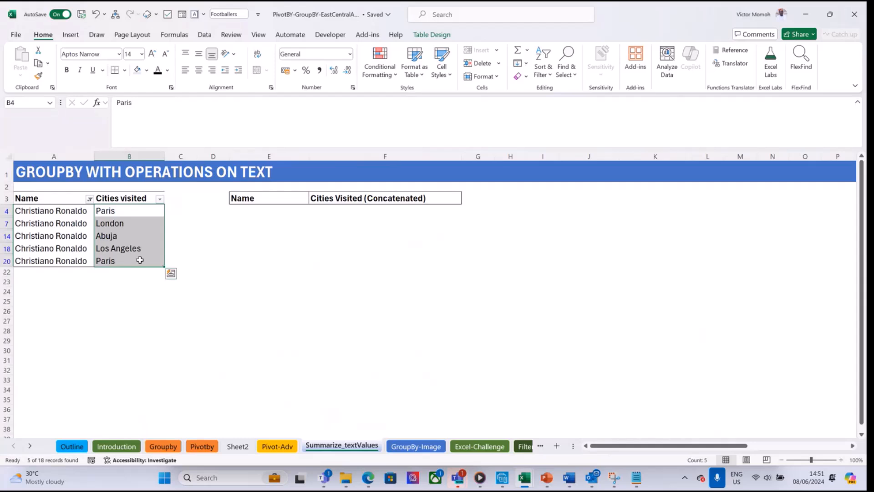
Clear the filter from the Name column
click(90, 199)
click(182, 256)
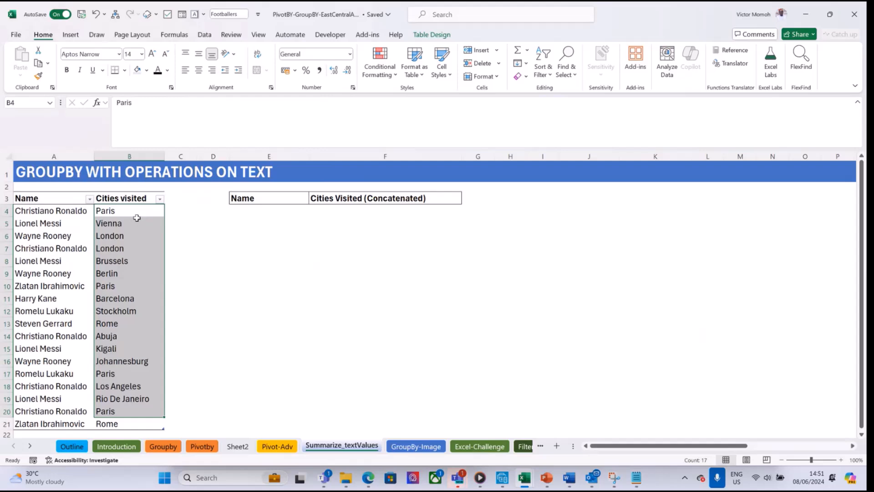
click(117, 216)
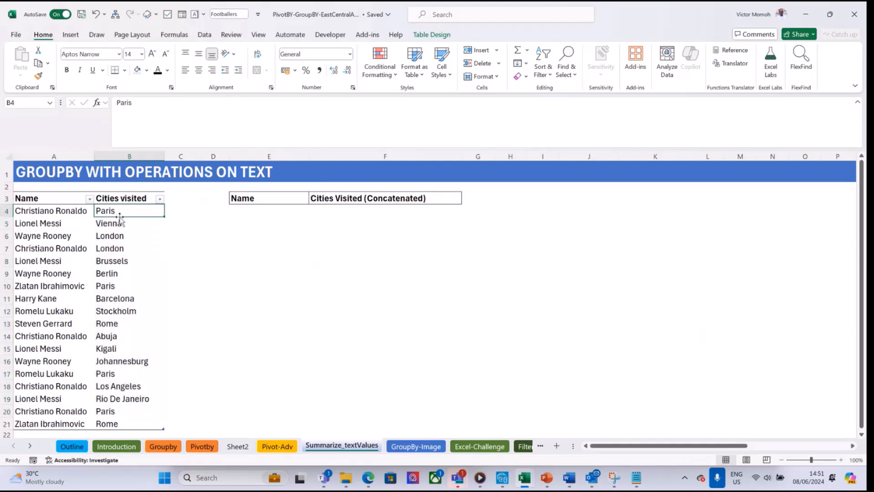
Create a PivotTable from the Footballers table on a new worksheet with the PivotTable and PivotChart Wizard
click(120, 237)
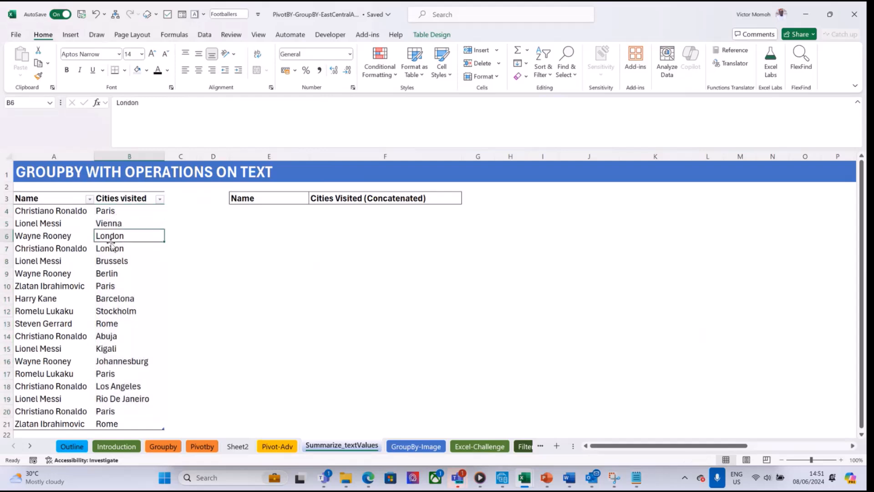
key(alt)
key(d)
key(p)
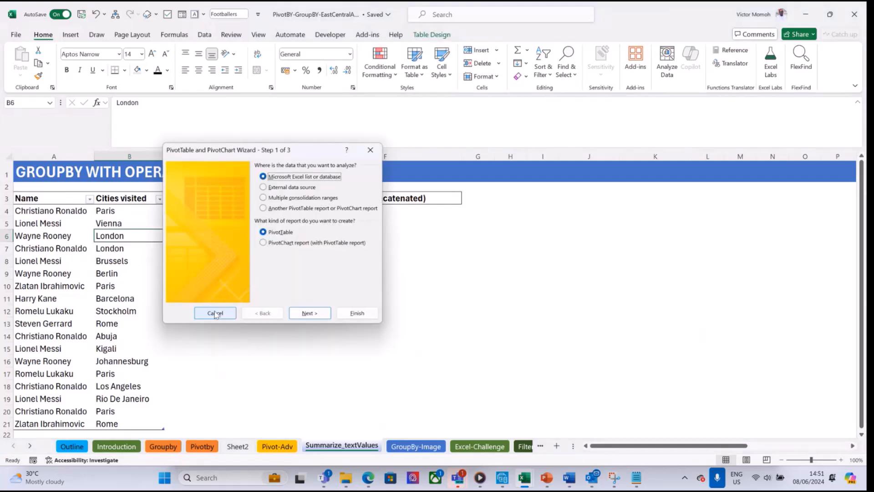
click(309, 313)
click(309, 254)
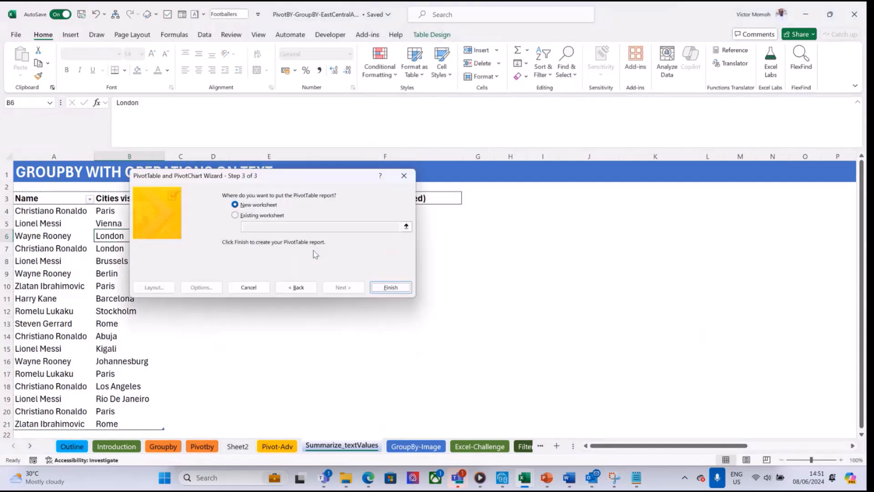
click(392, 287)
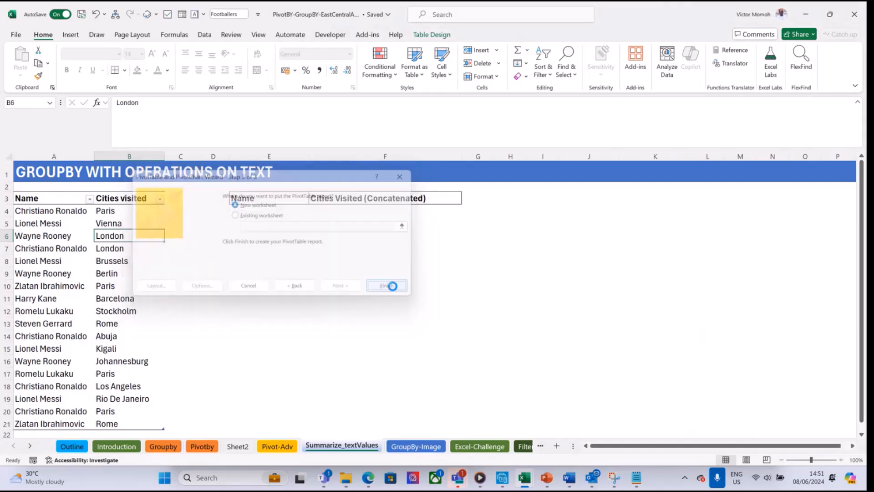
Set up the PivotTable with Name in the rows and Count of Cities visited as the values
click(702, 223)
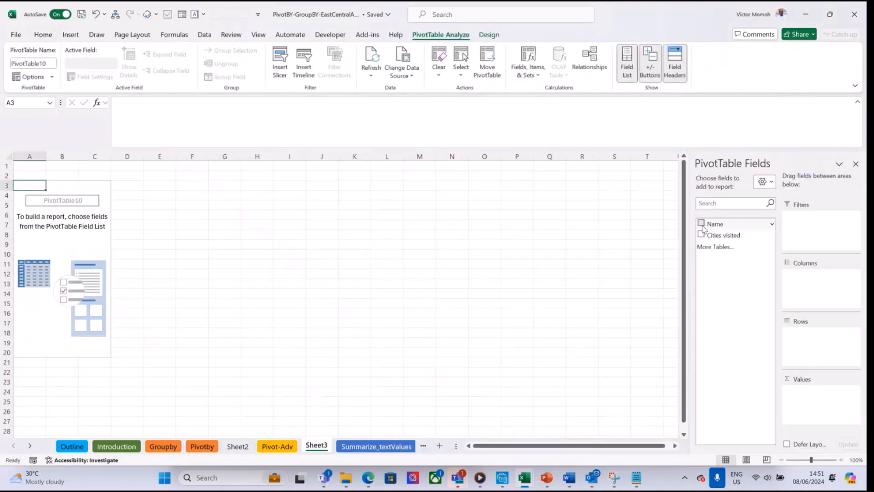
click(701, 234)
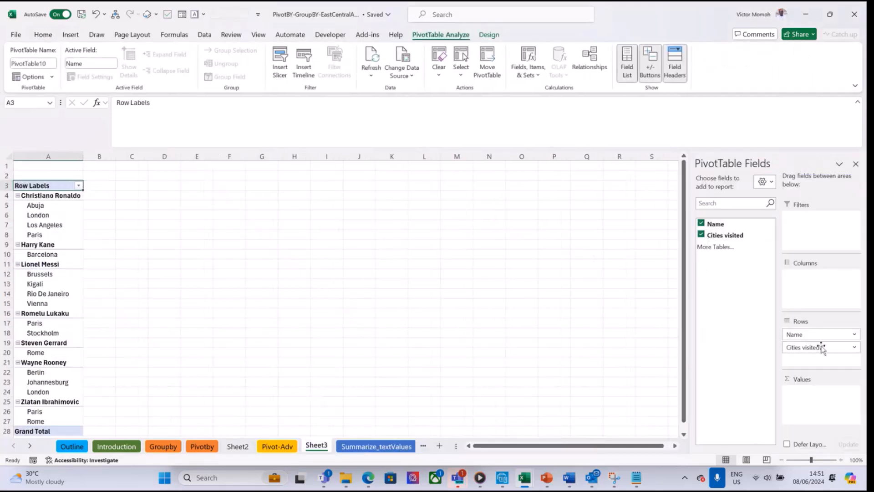
drag(819, 346, 820, 392)
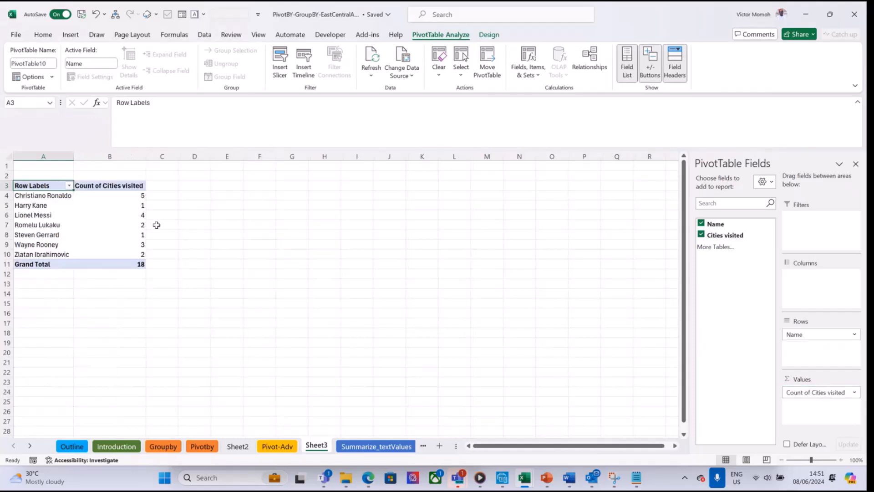
Show the detail records behind Christiano Ronaldo's city count and widen column A to fit the full names
click(134, 195)
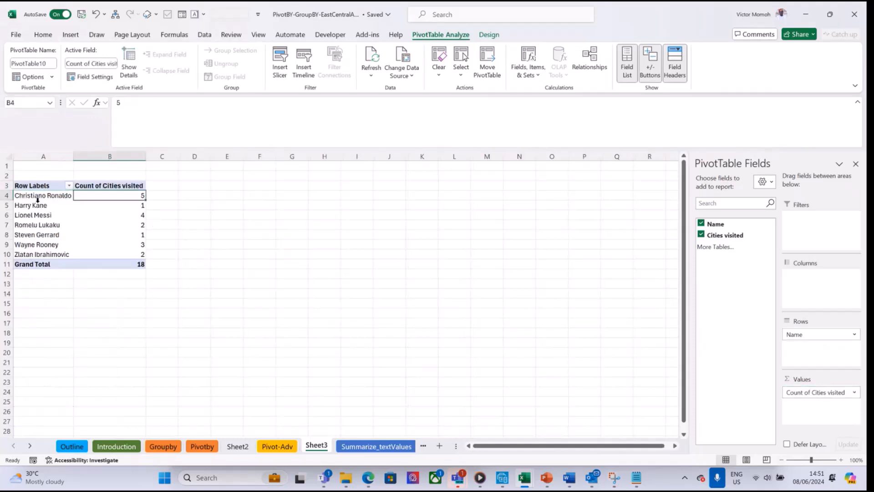
double_click(125, 195)
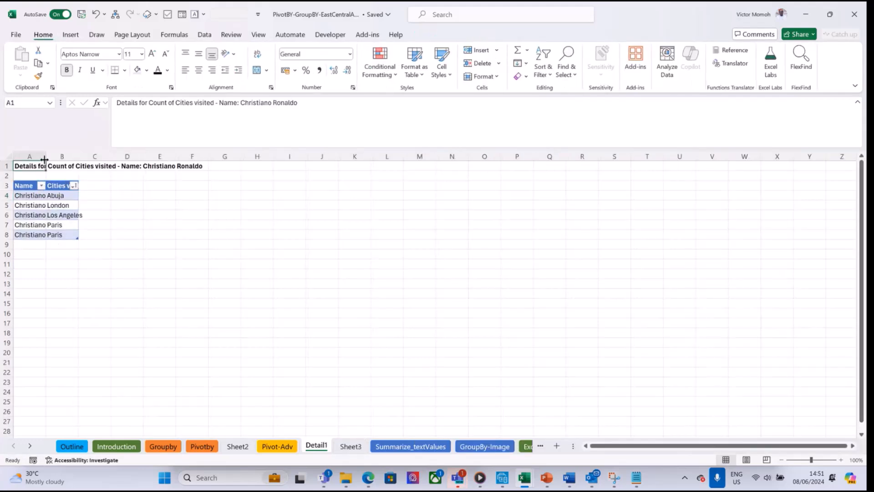
drag(45, 160, 85, 159)
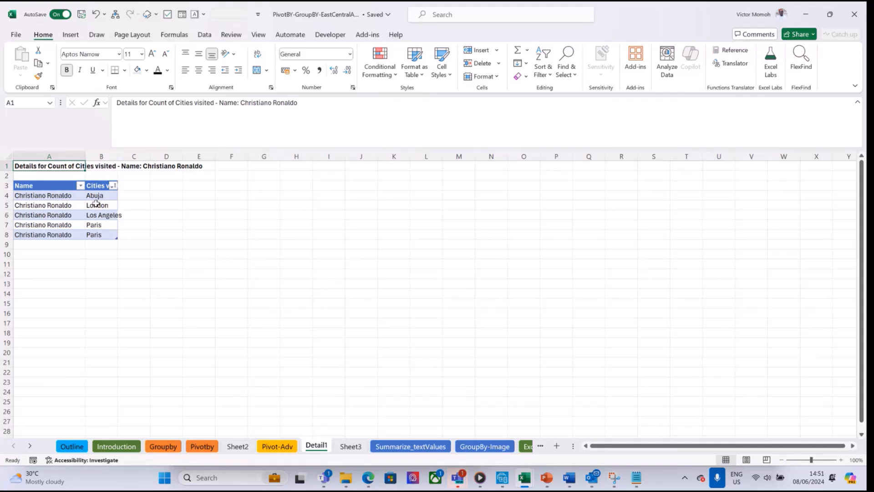
Start a GROUPBY formula in cell E4 of the Summarize_textValues sheet with Footballers[Name] as the row fields
click(346, 448)
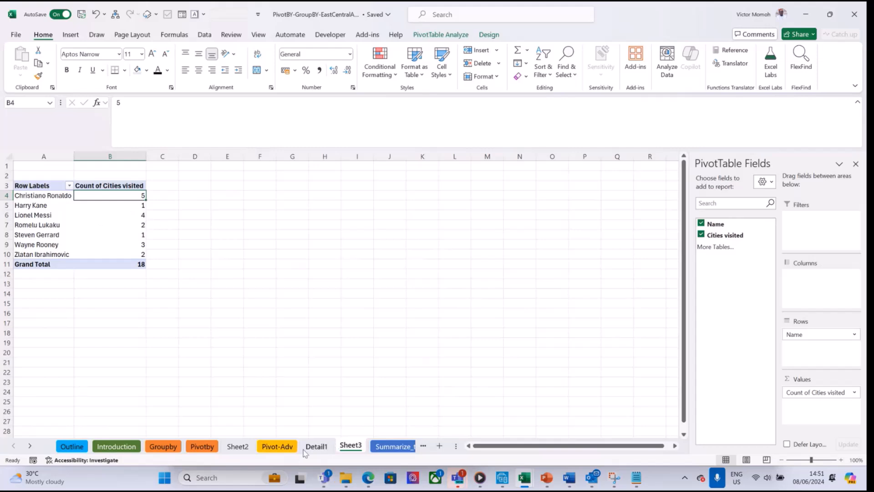
click(292, 450)
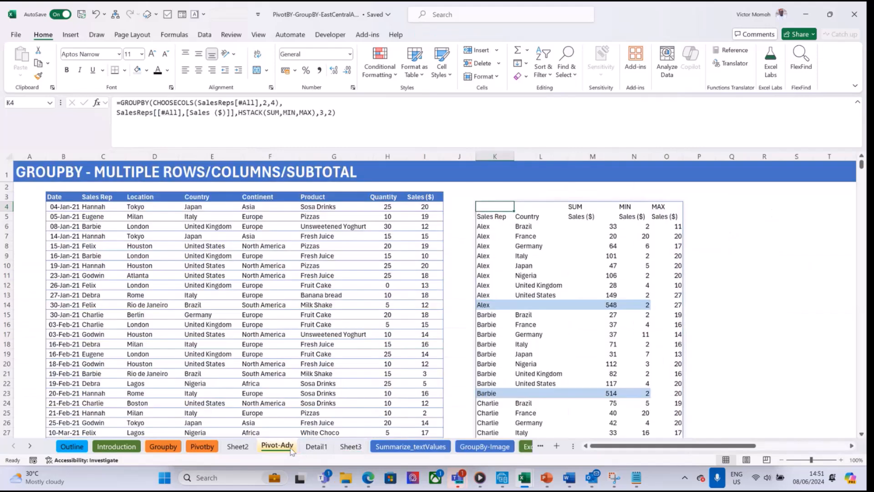
click(411, 446)
click(248, 213)
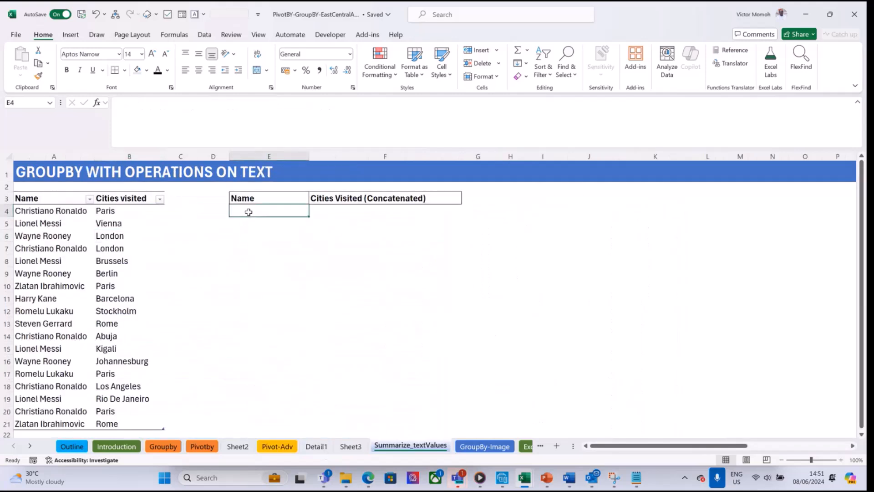
text(=gro)
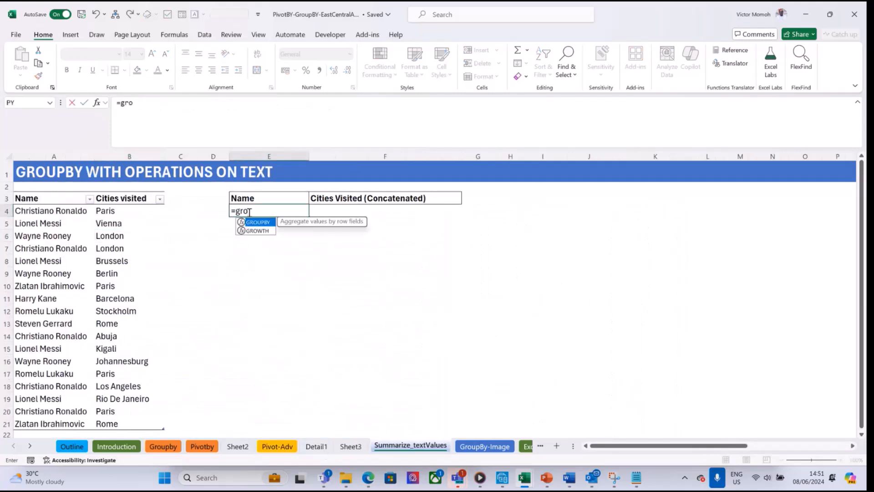
text(up)
key(Tab)
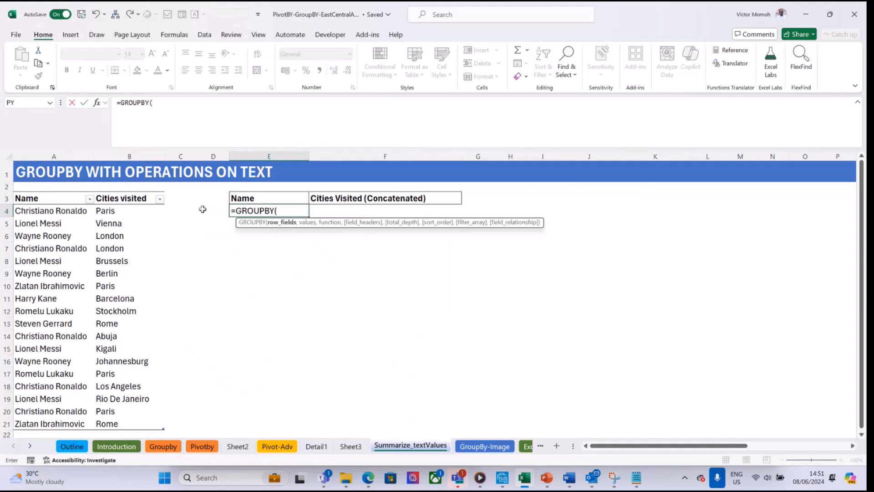
click(58, 211)
key(ctrl+space)
text(,)
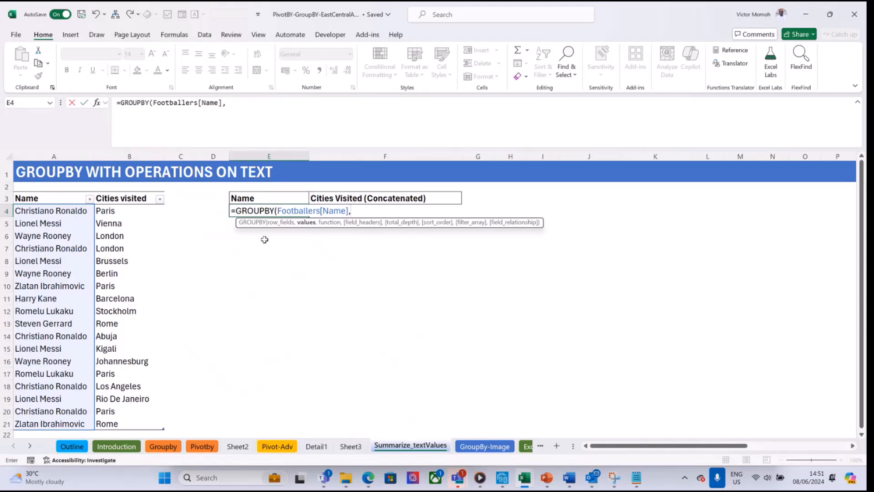
Complete the GROUPBY formula in E4 with Footballers[Cities visited] as the values and COUNTA as the function
click(131, 211)
key(ctrl+space)
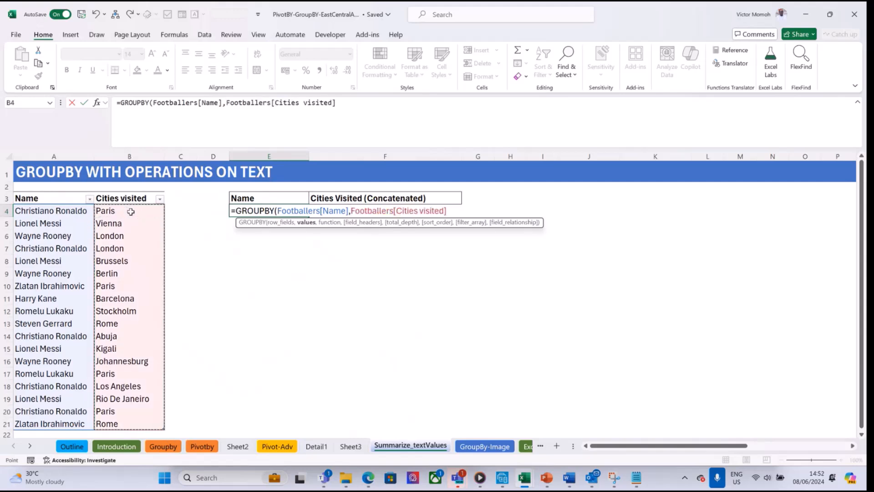
text(,)
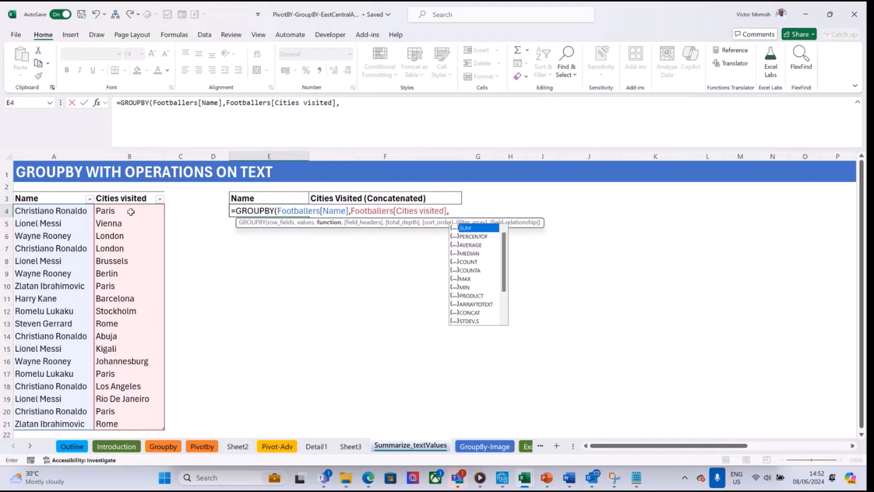
text(counta)
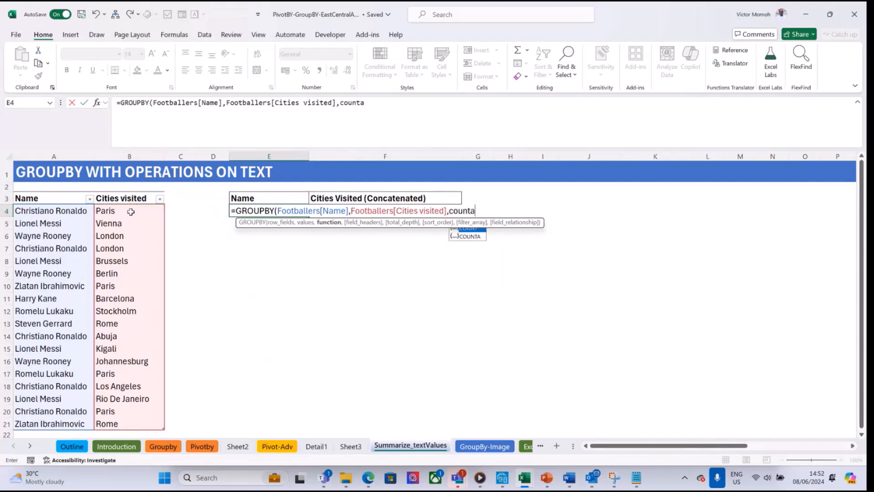
text())
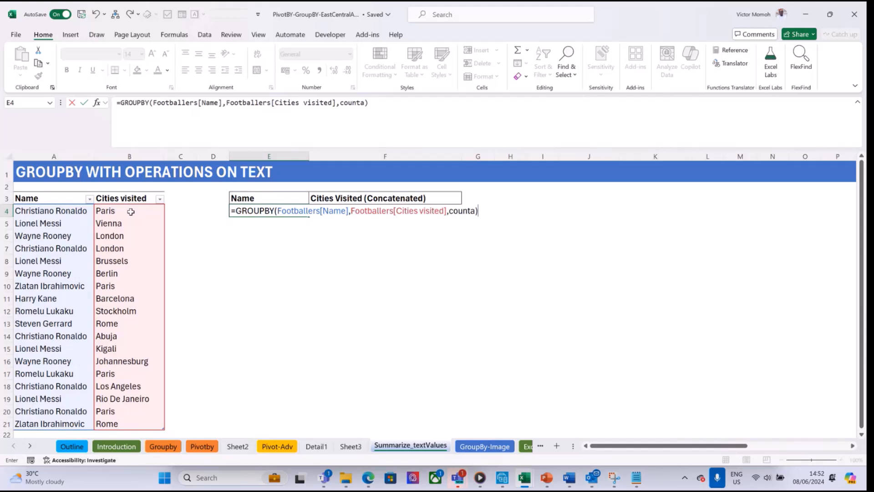
key(ctrl+Return)
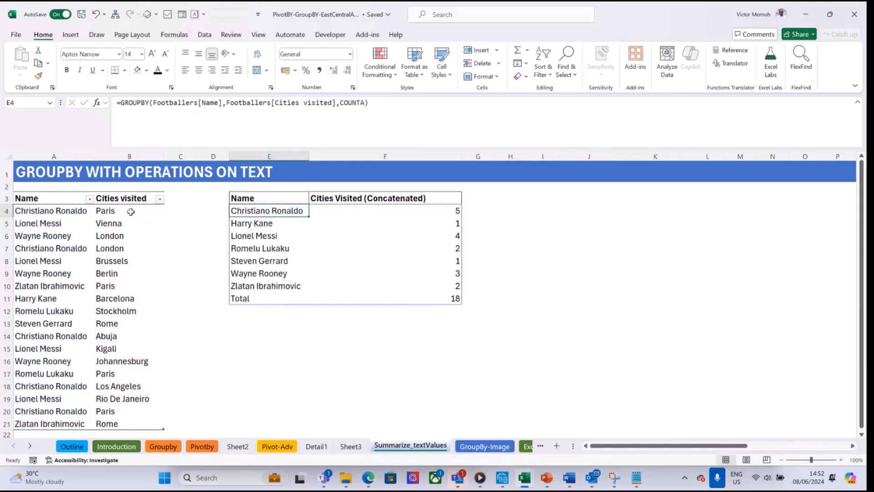
Compare the GROUPBY counts on Summarize_textValues with the PivotTable counts on Sheet3
click(351, 446)
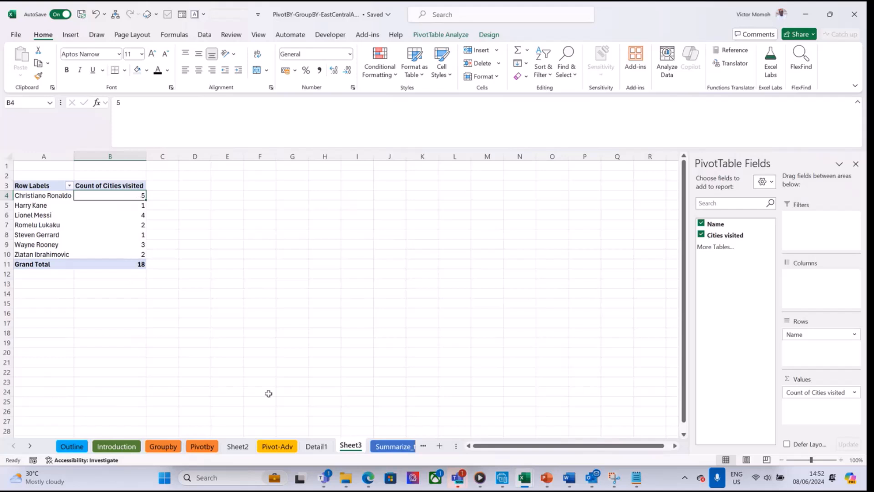
click(393, 446)
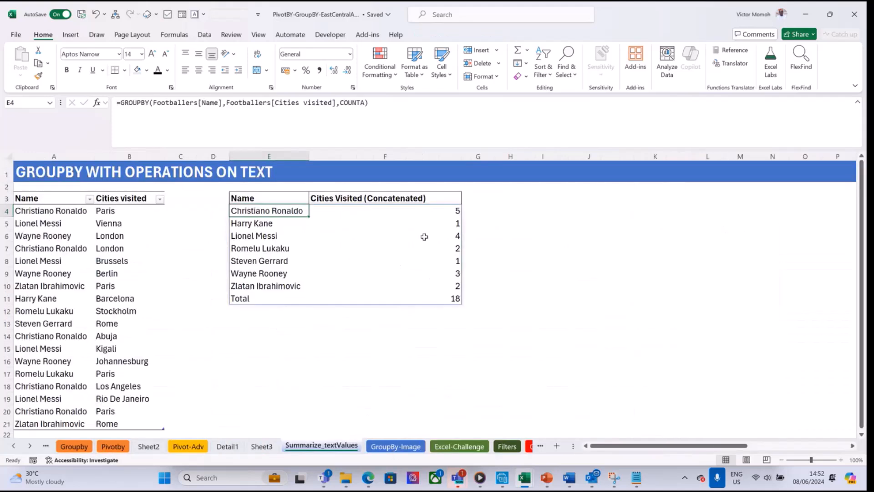
click(409, 211)
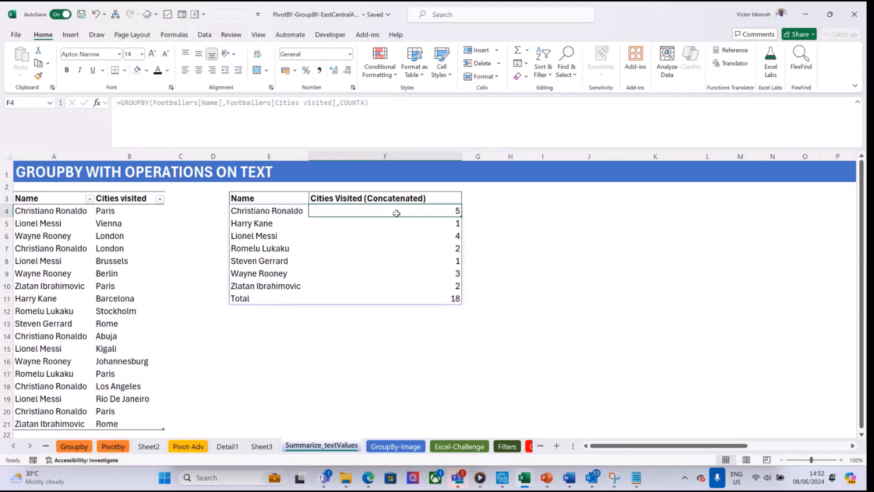
click(249, 211)
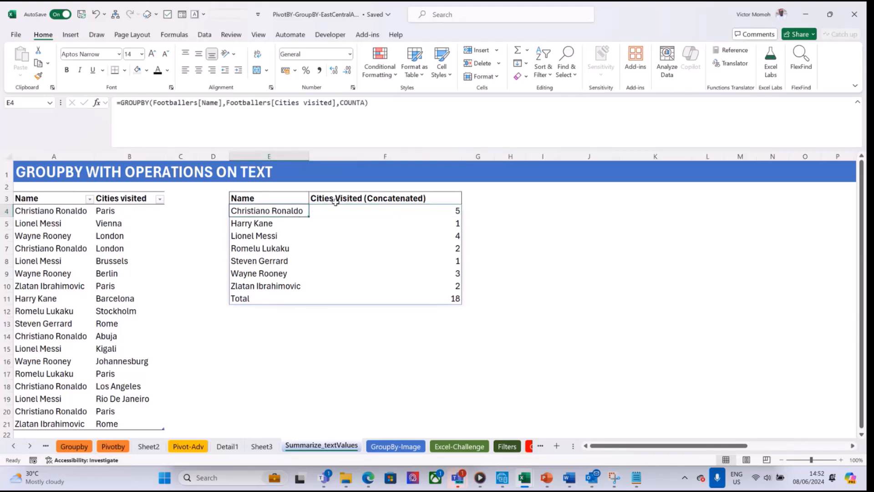
click(365, 103)
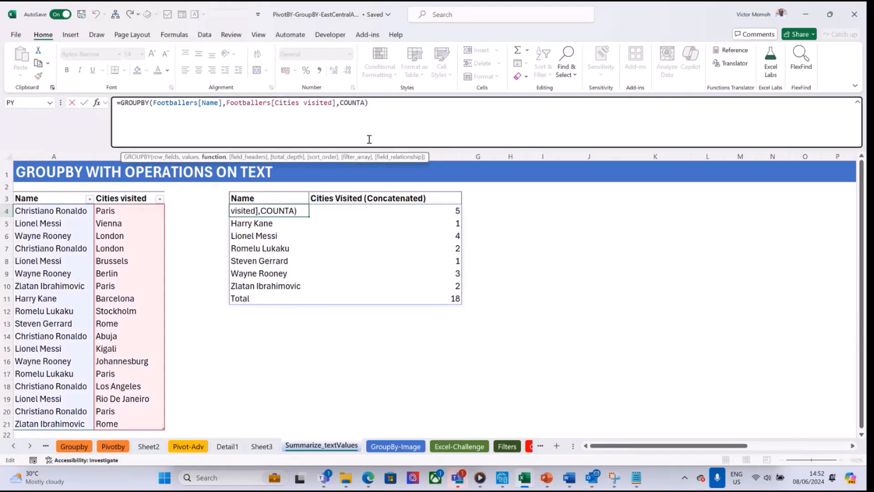
key(BackSpace)
key(BackSpace)
key(BackSpace)
key(BackSpace)
key(BackSpace)
key(BackSpace)
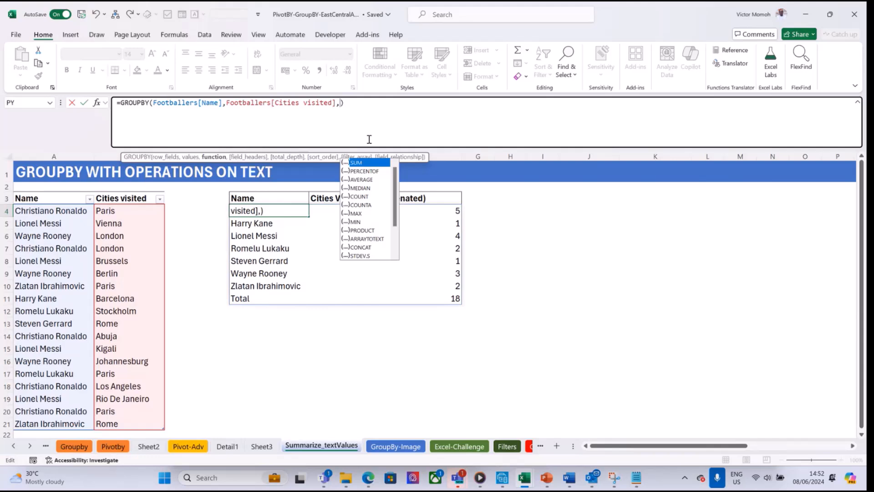
key(Escape)
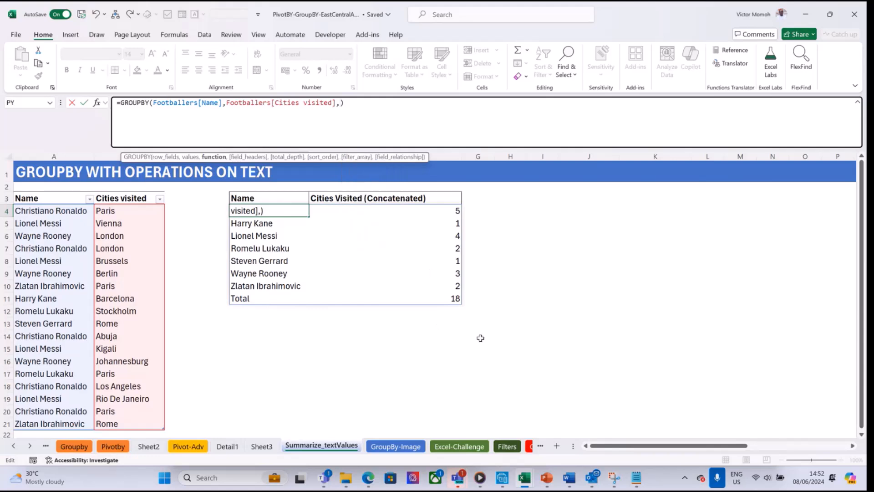
key(Escape)
Try the formula =ARRAYTOTEXT(B4:B6) in cell H13 and clear the cell again
click(499, 321)
text(=array)
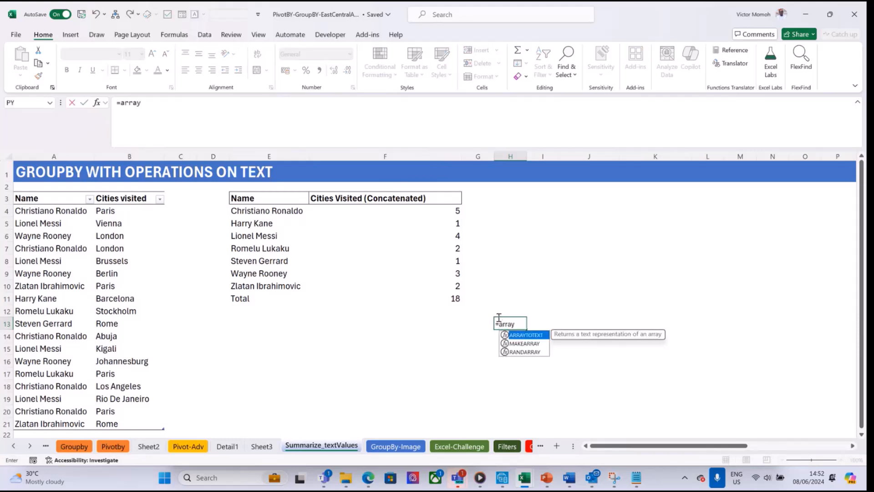
key(Tab)
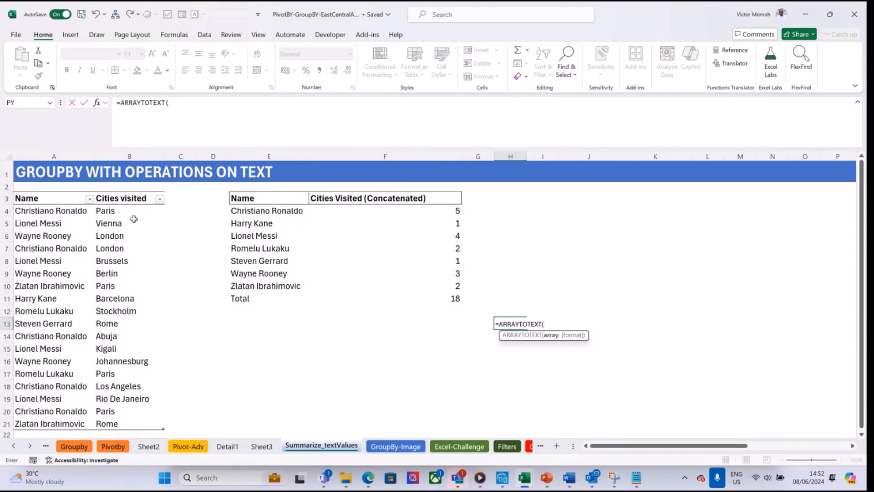
click(131, 212)
drag(132, 220, 136, 237)
text())
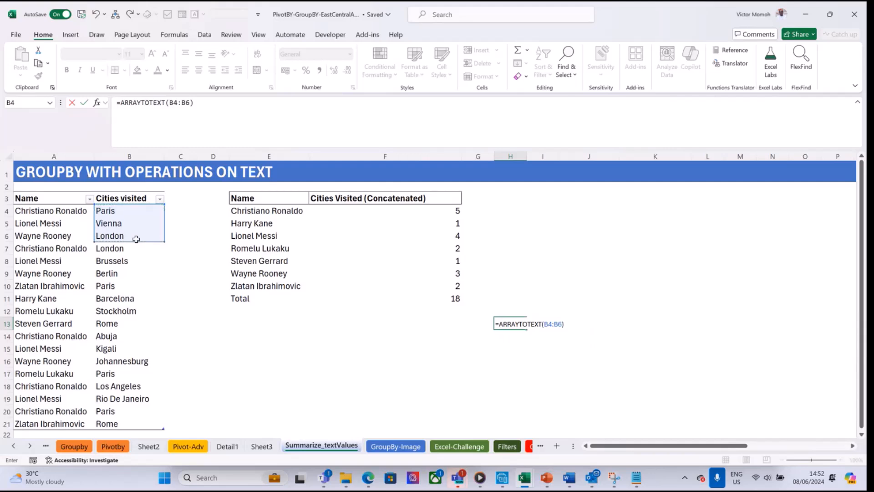
key(ctrl+Return)
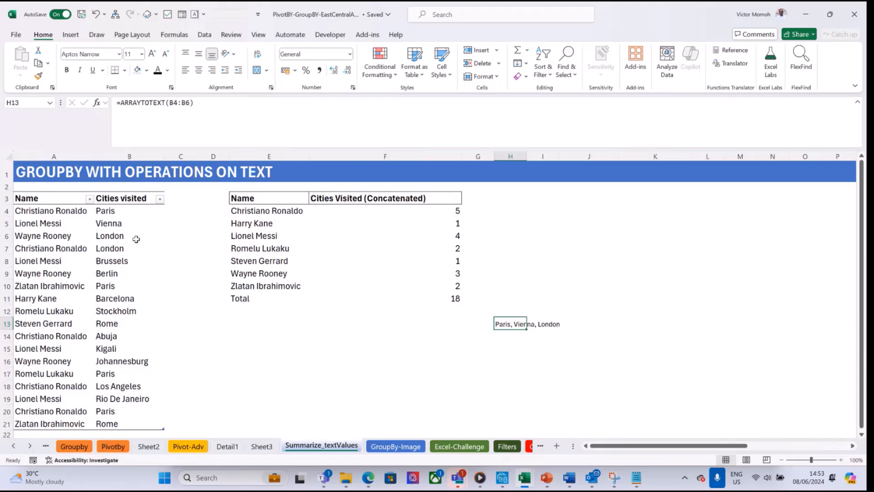
key(Delete)
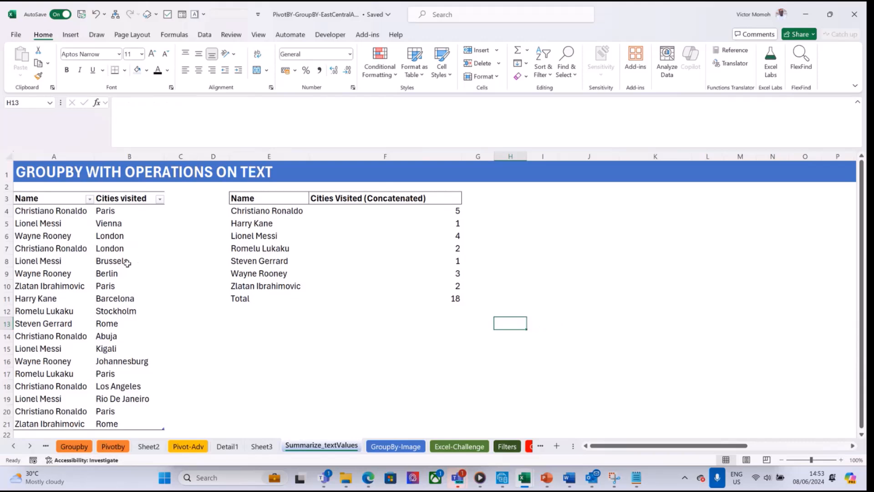
Replace COUNTA with ARRAYTOTEXT as the function in the GROUPBY formula in E4
click(276, 214)
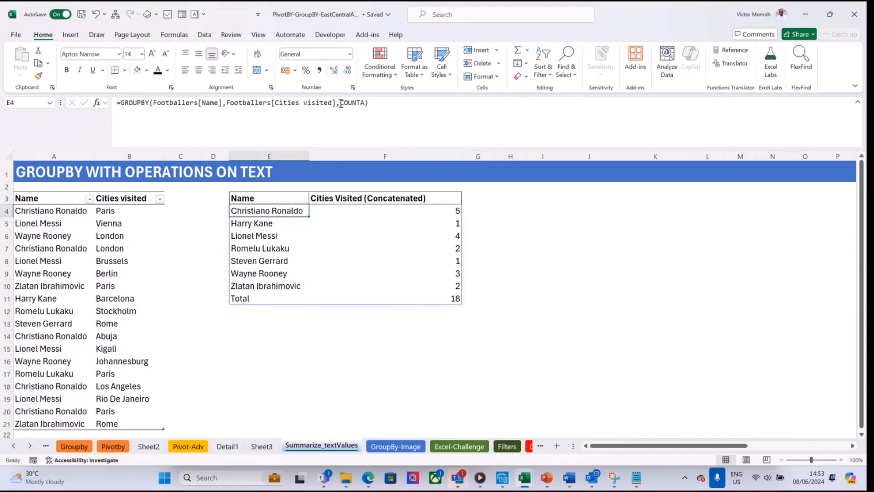
drag(340, 104, 365, 106)
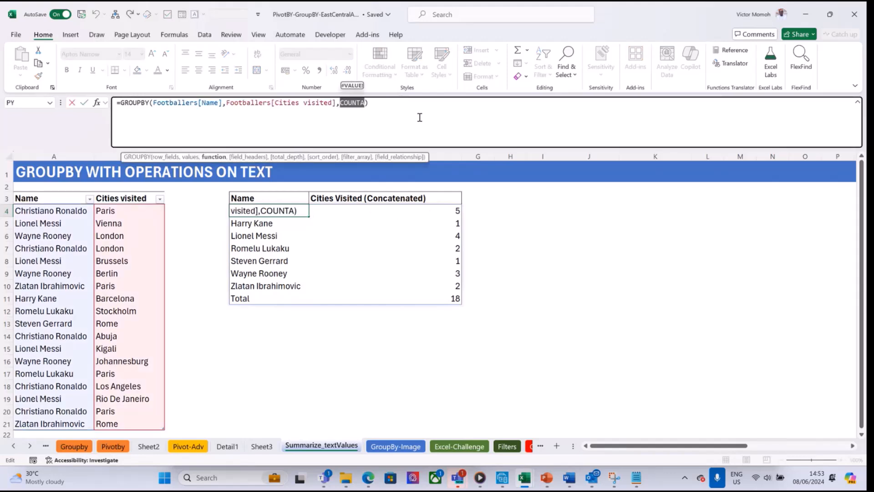
text(ar)
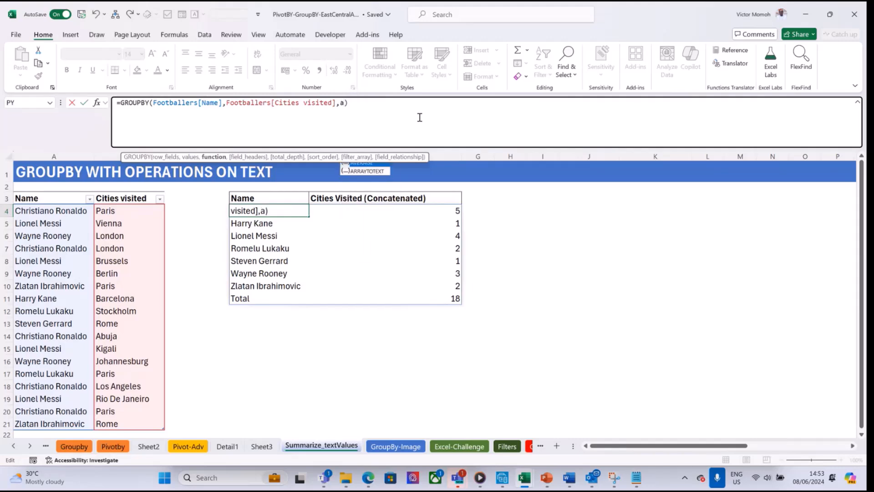
key(Tab)
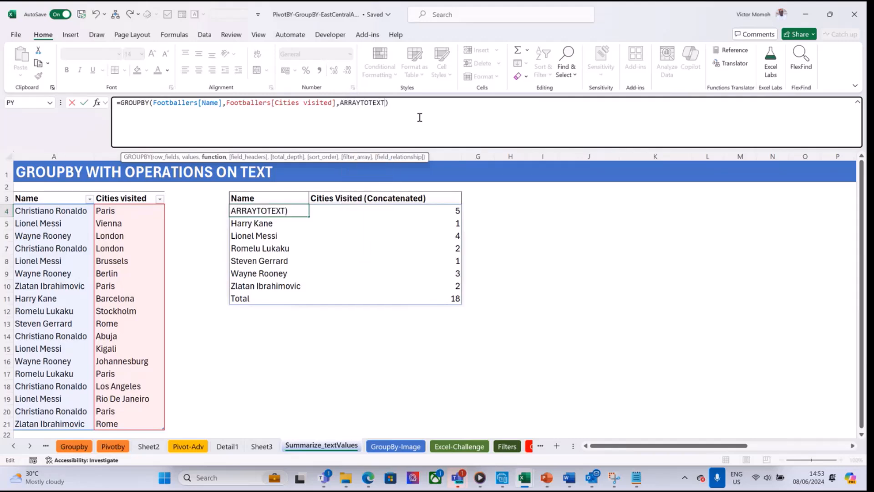
key(ctrl+Return)
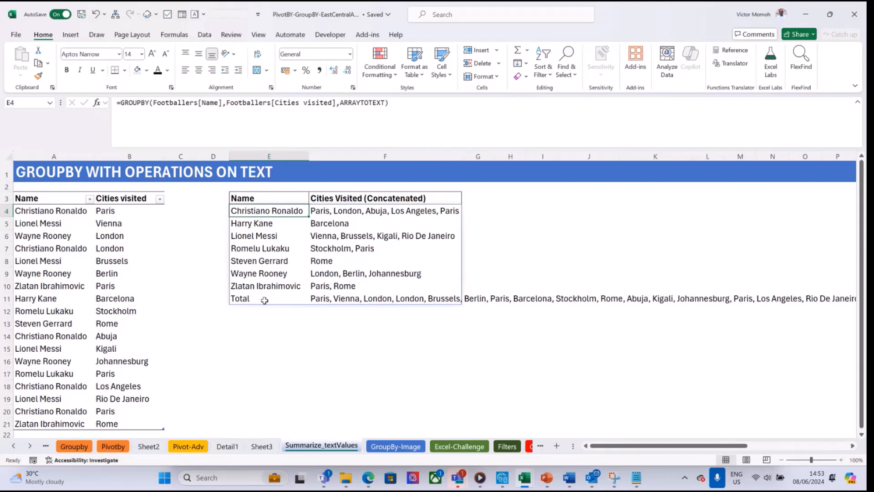
Remove the total row from the GROUPBY result by skipping field_headers and setting total_depth to 0
click(390, 105)
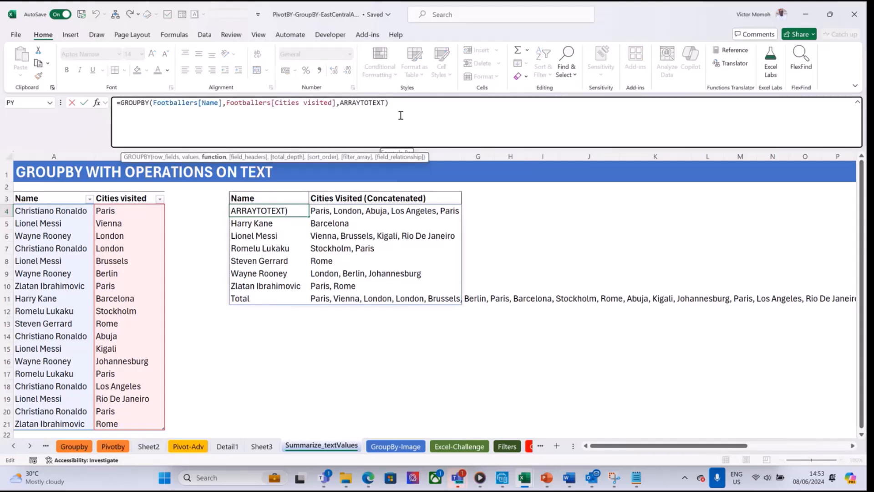
key(Left)
text(,)
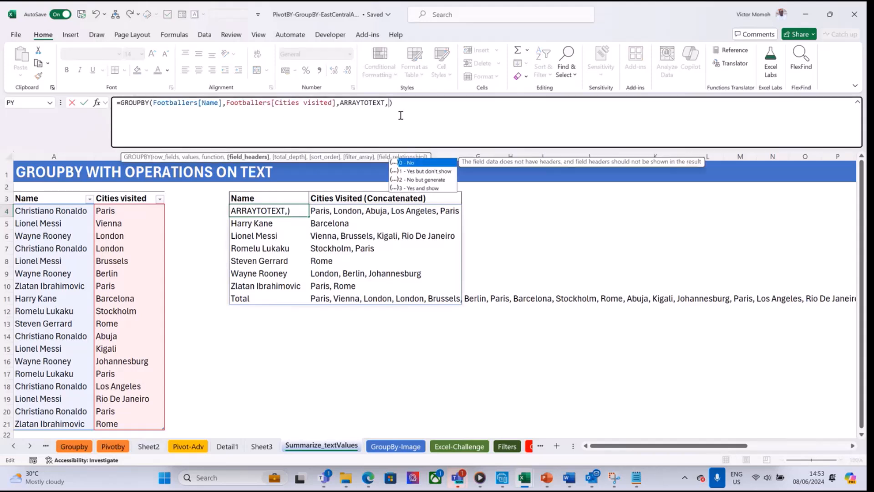
text(,0)
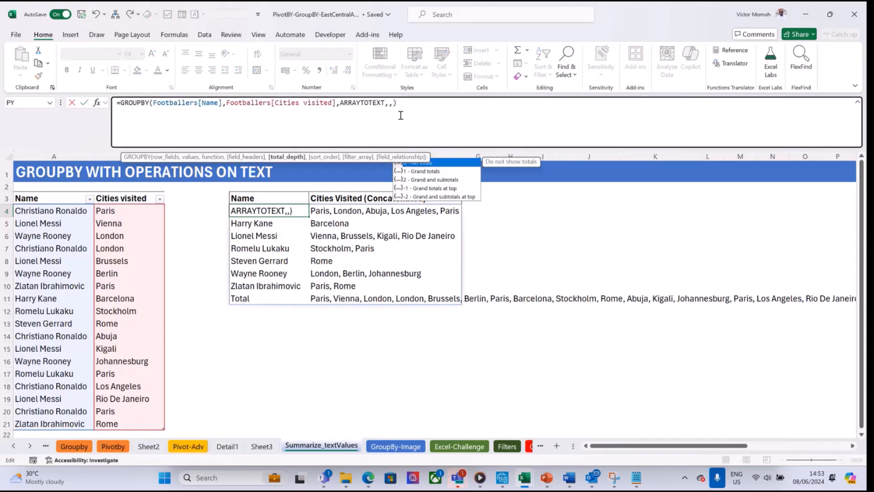
key(Return)
key(Up)
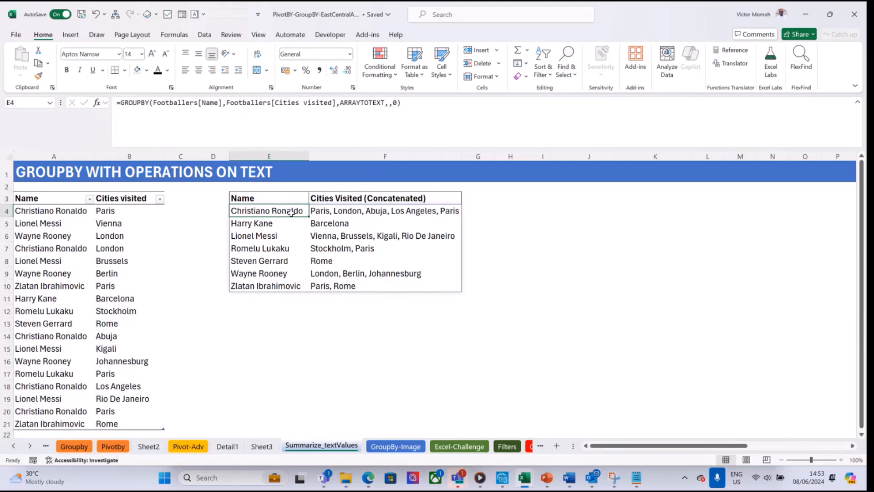
Try to replace "Chris" with "Cris" throughout the Name column of the Footballers table
click(67, 211)
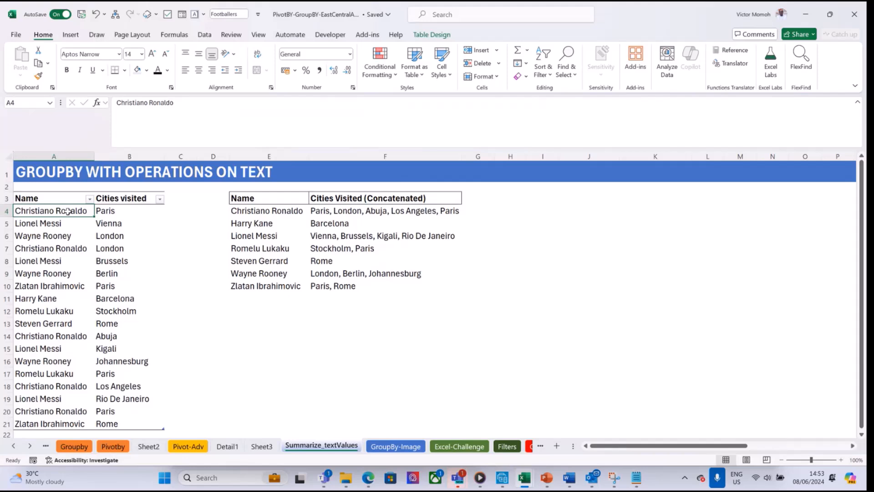
key(ctrl+shift+Down)
key(ctrl+h)
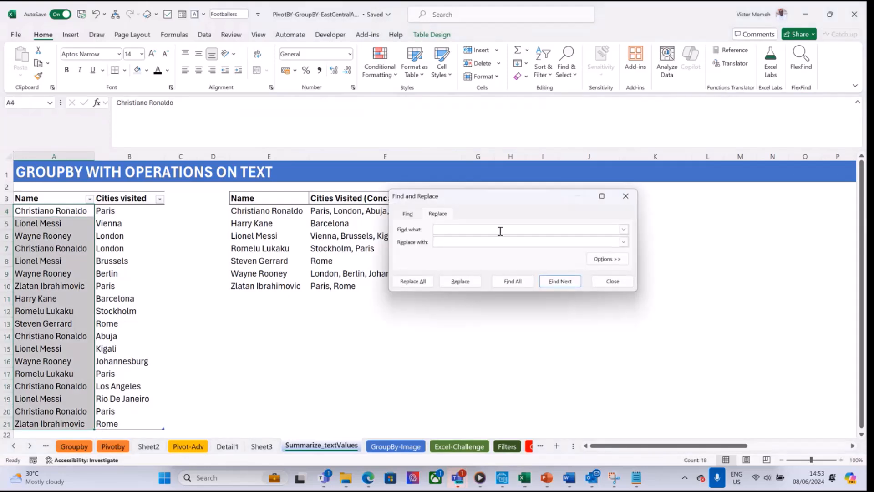
text(Chris)
key(Tab)
text(Cris)
click(418, 281)
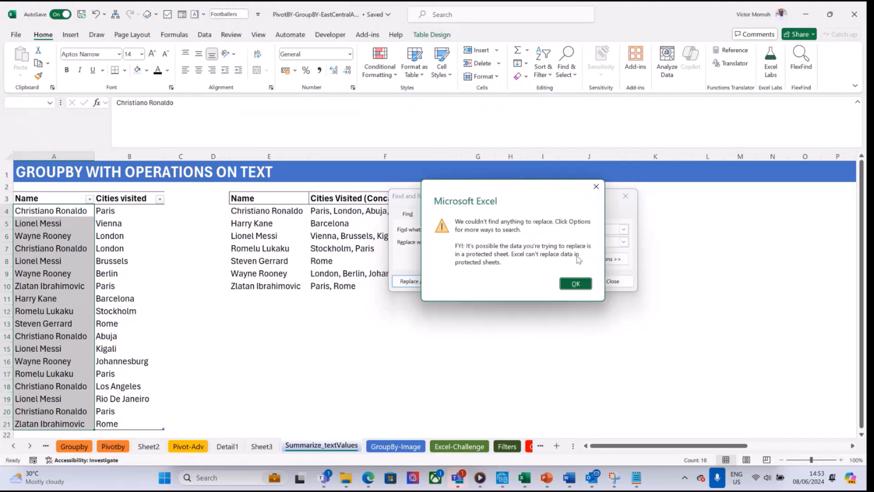
click(574, 281)
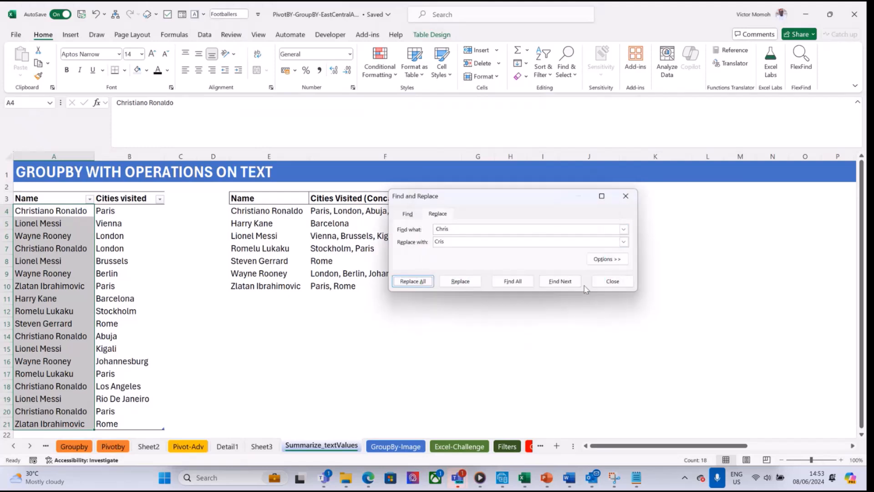
click(469, 229)
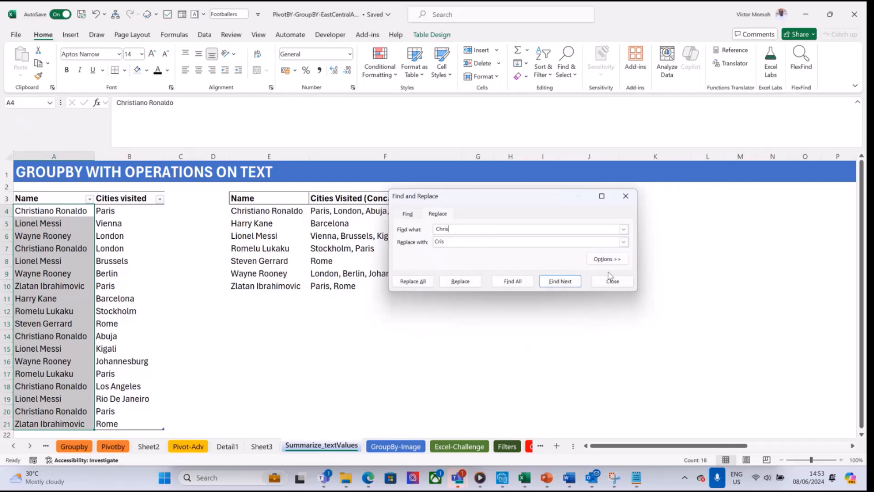
click(612, 278)
Insert a LAMBDA with parameter x before ARRAYTOTEXT as the function argument of the GROUPBY formula in E4
click(288, 217)
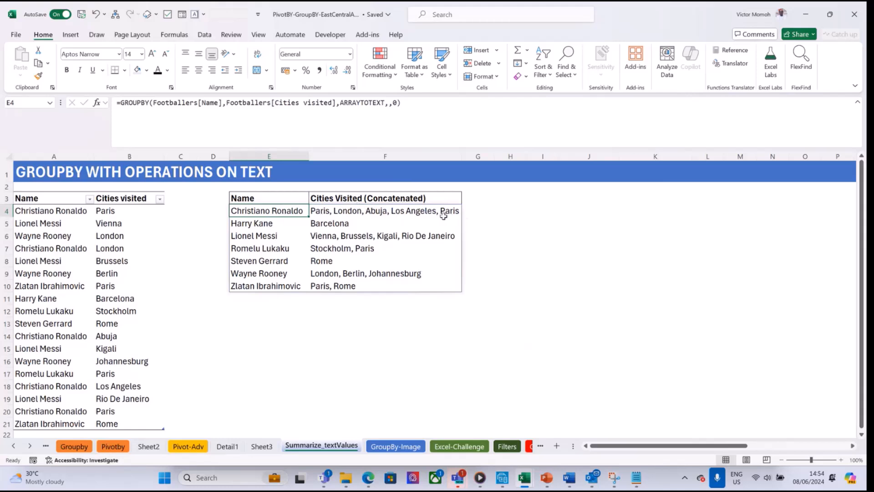
click(339, 103)
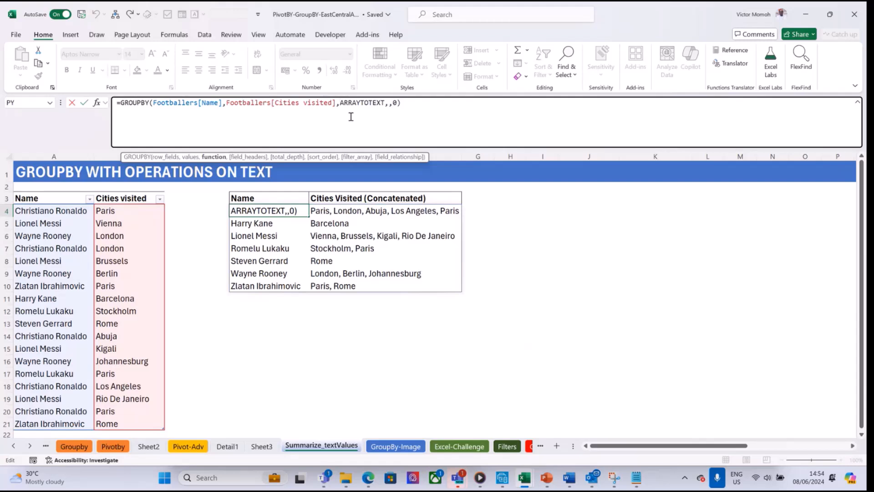
text(lambd)
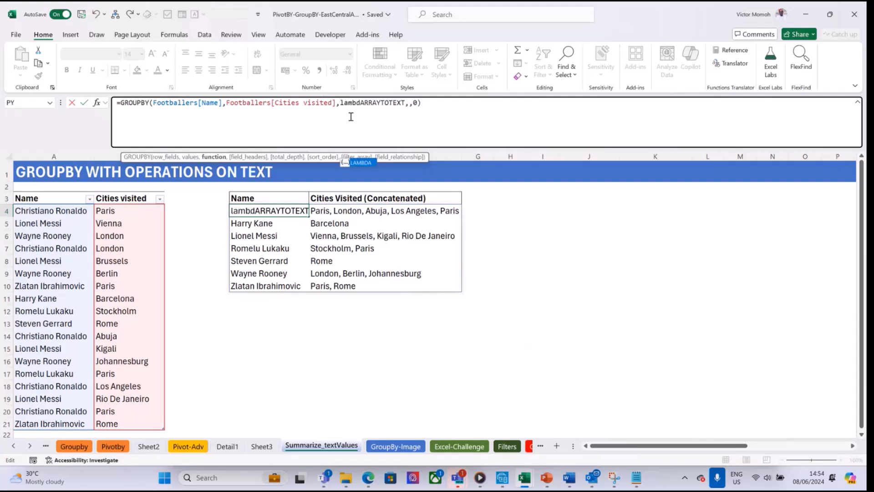
text(a()
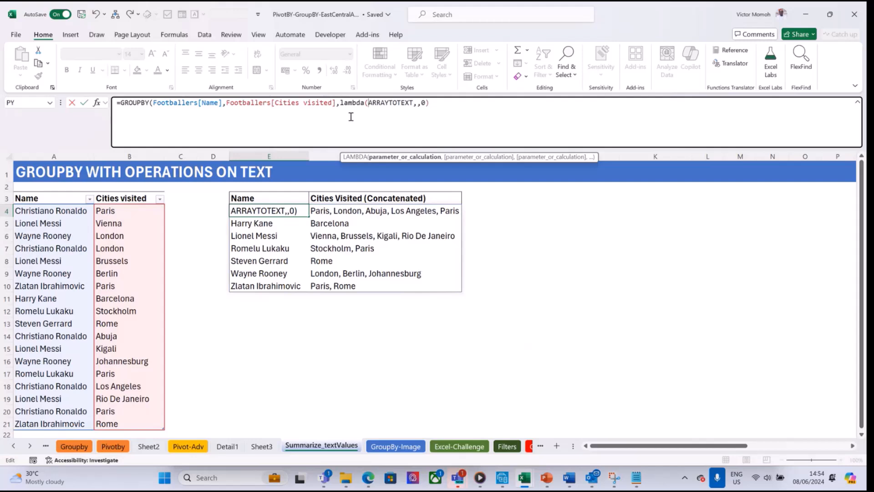
text(x,)
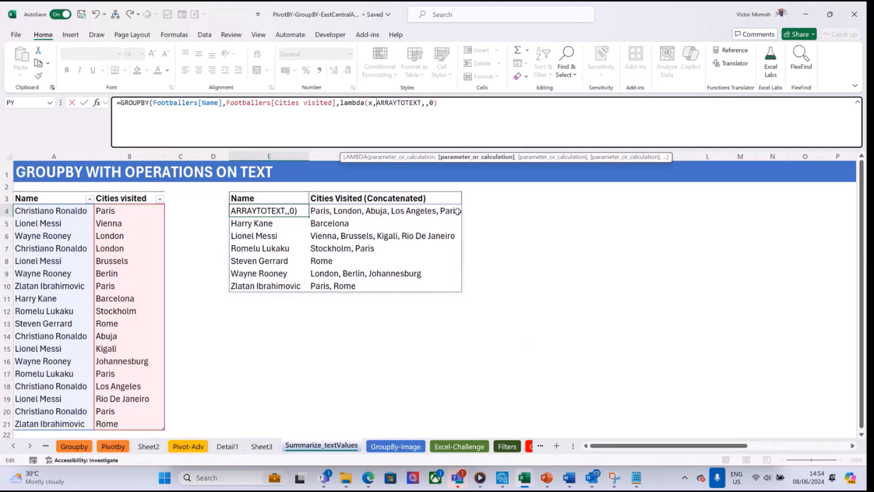
Complete the LAMBDA in E4 as LAMBDA(x,ARRAYTOTEXT(UNIQUE(x))) to list each city only once per footballer
click(423, 102)
text(9unique()
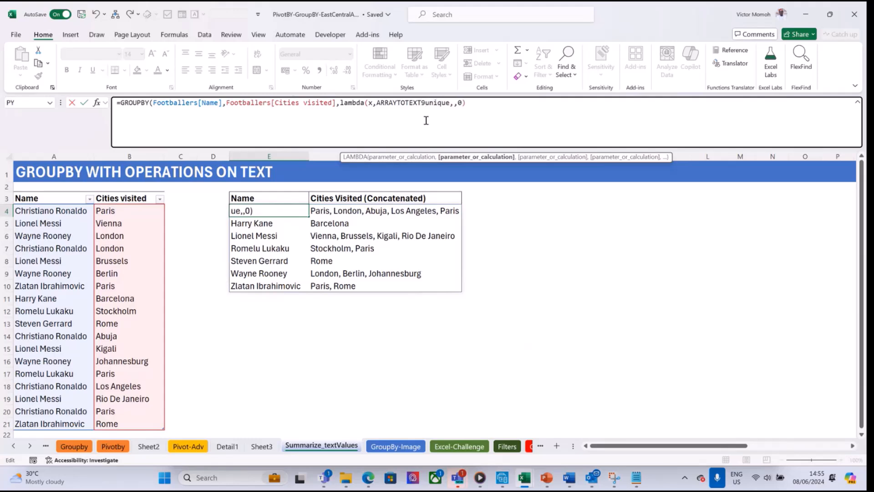
text(x)))
click(425, 102)
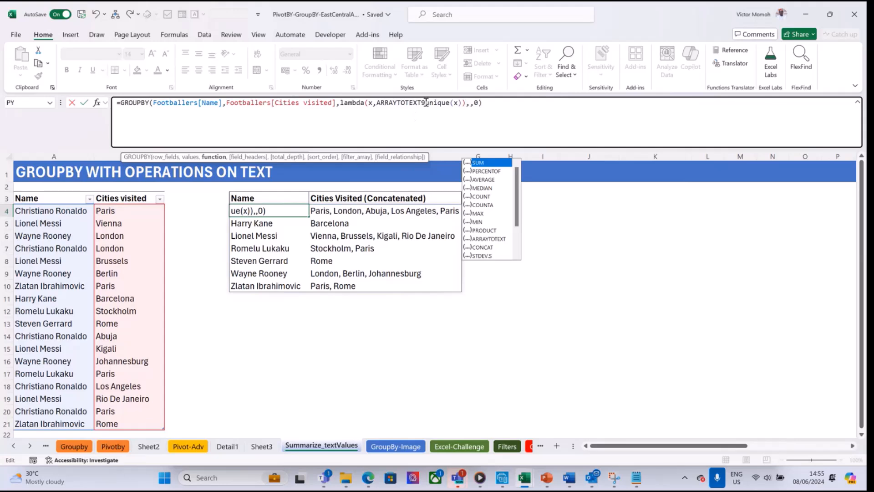
key(BackSpace)
text(()
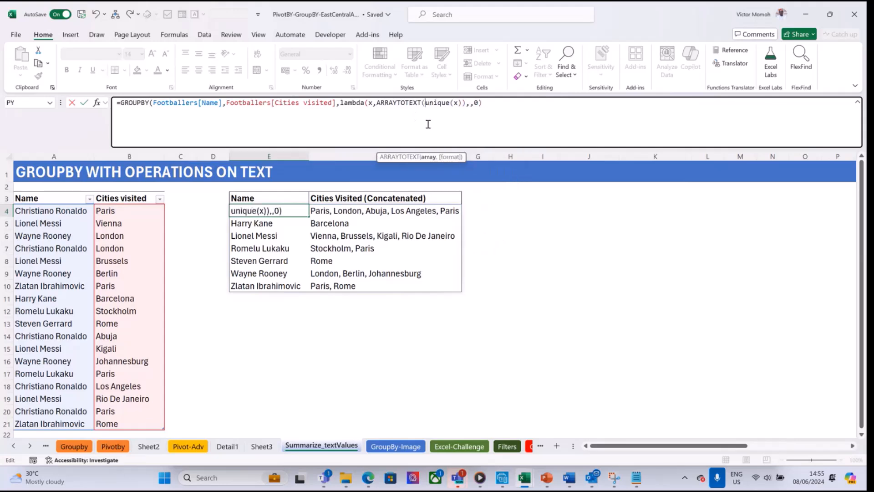
click(467, 103)
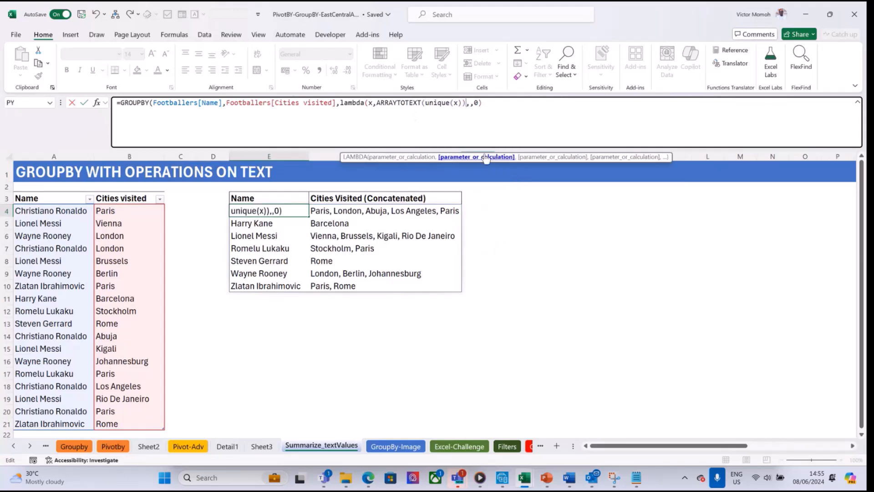
text())
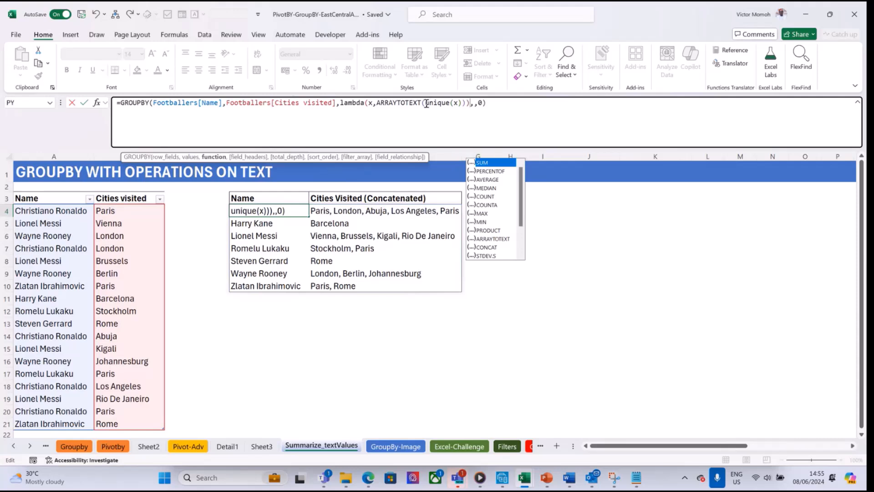
drag(426, 103, 459, 105)
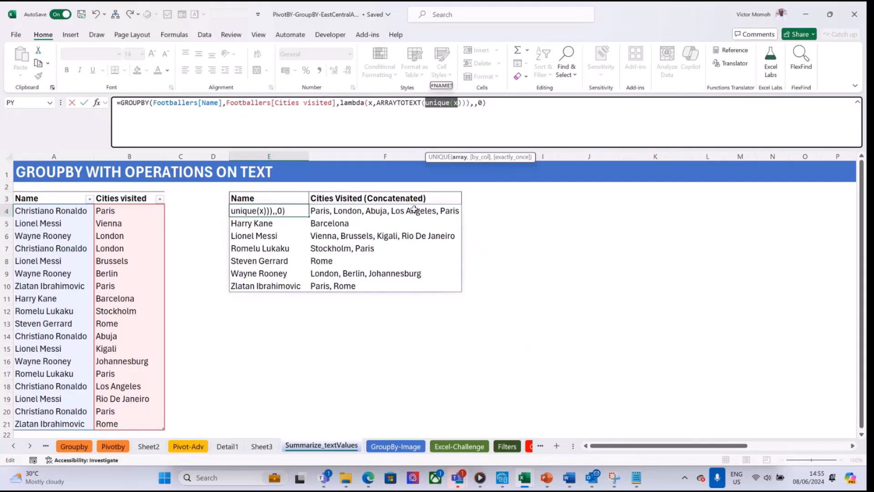
click(377, 102)
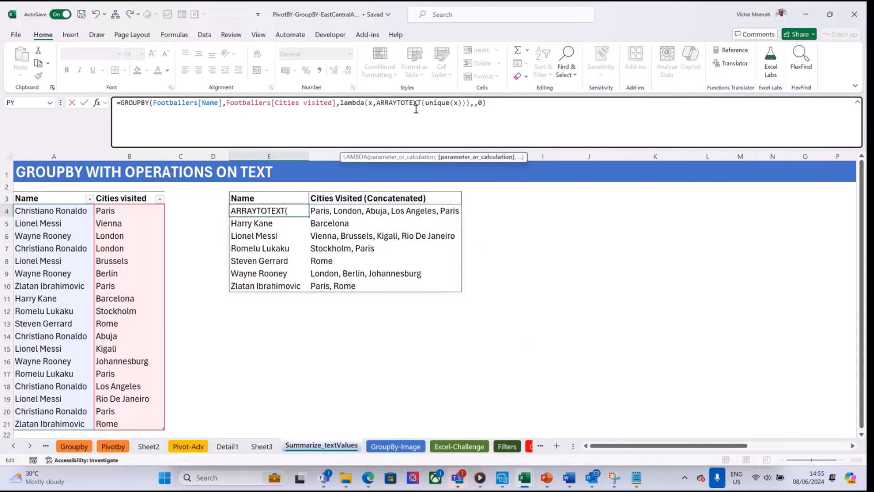
key(ctrl+Return)
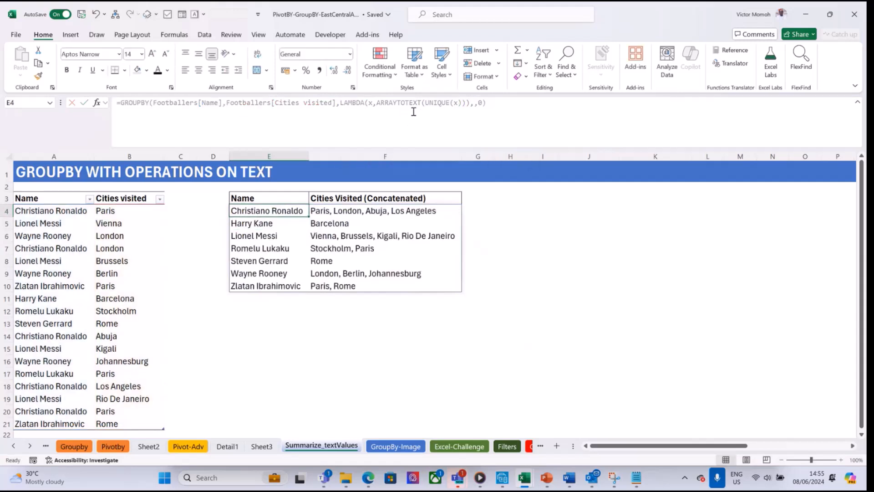
Wrap UNIQUE(x) in SORT inside the LAMBDA of the E4 formula to list each footballer's cities alphabetically
click(322, 211)
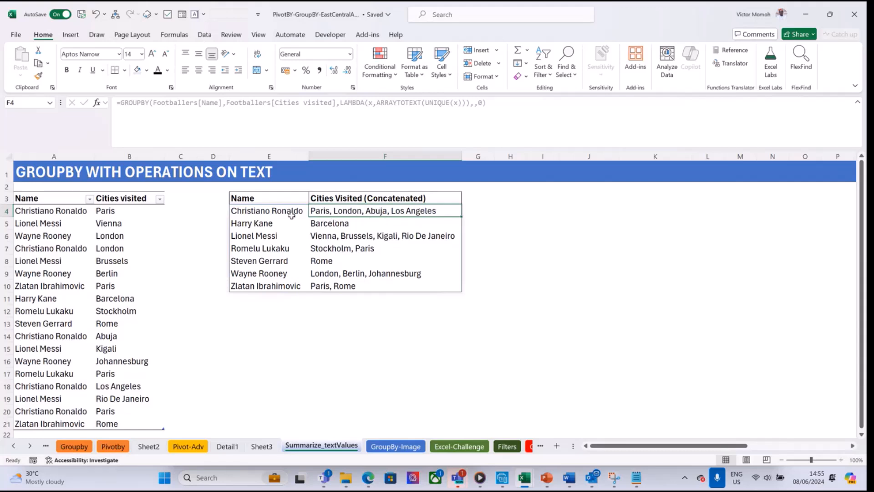
click(264, 214)
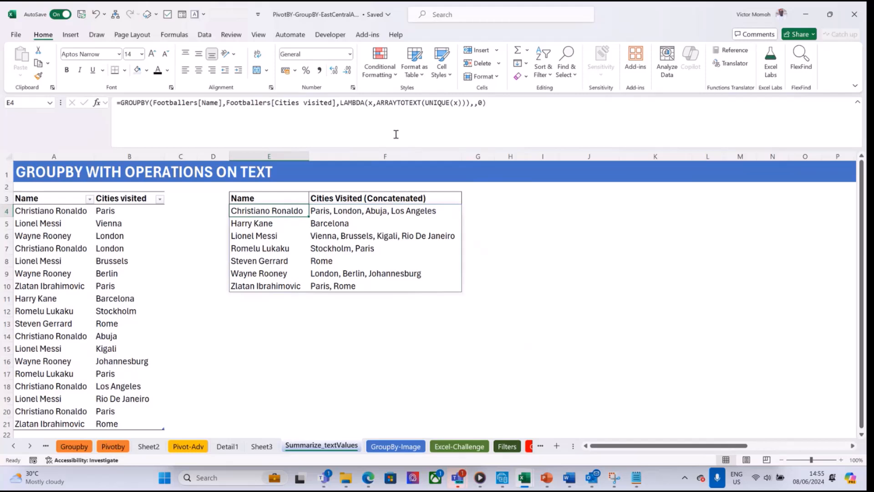
click(423, 103)
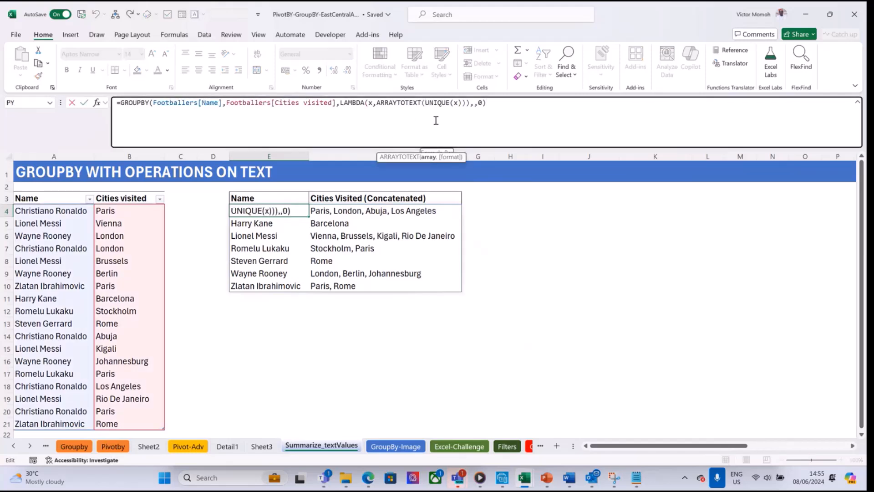
text(sort()
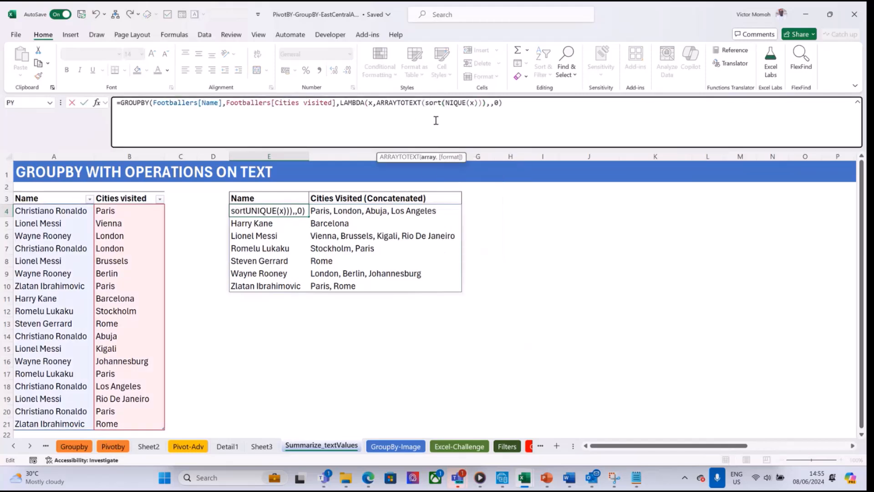
click(489, 103)
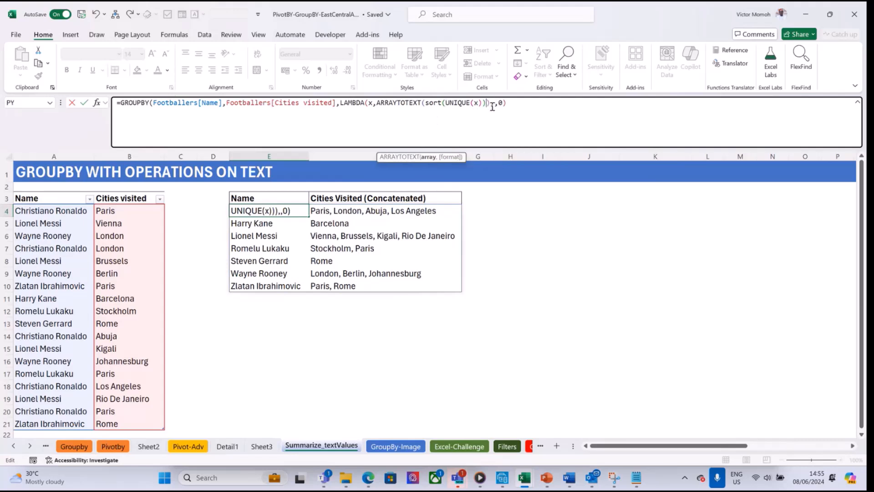
text())
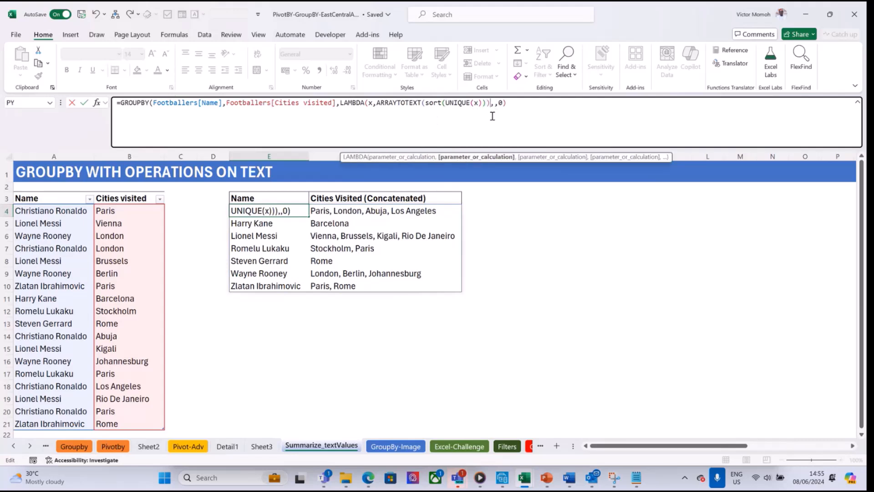
text())
key(Return)
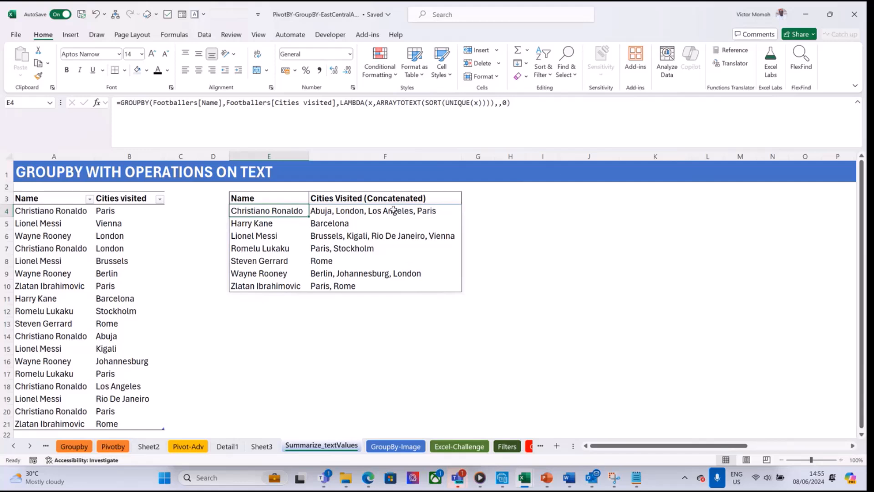
On the GroupBy-Image sheet, convert the Location column of the Billionaires table from the Geography data type to text
click(411, 449)
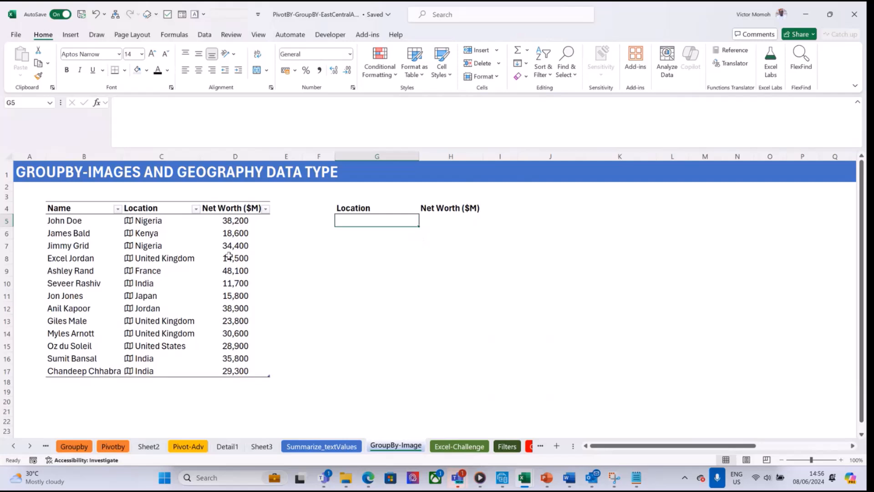
click(149, 221)
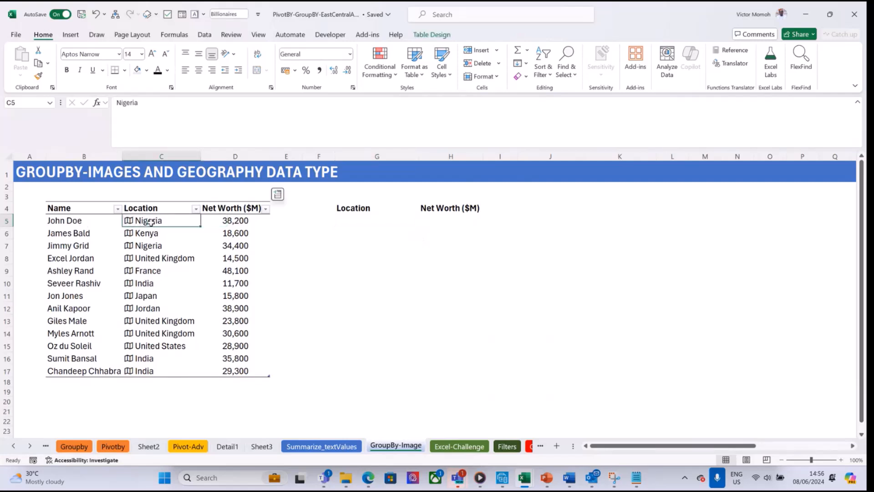
key(ctrl+shift+Down)
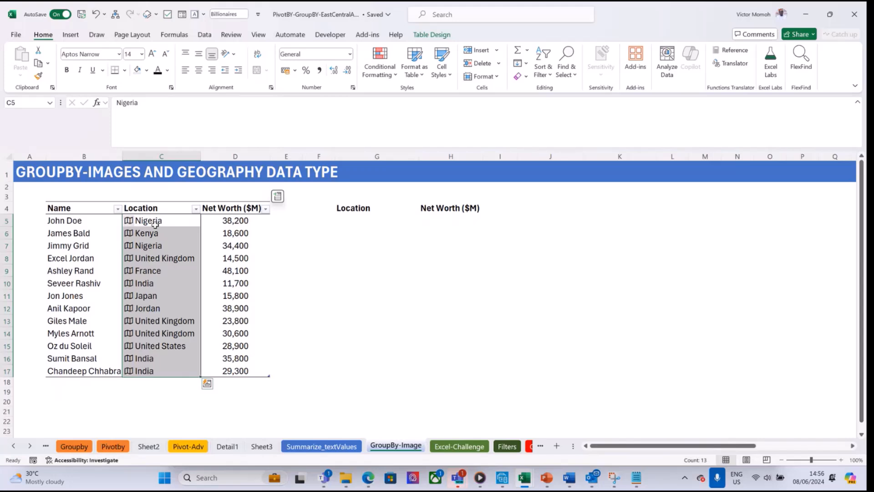
right_click(157, 226)
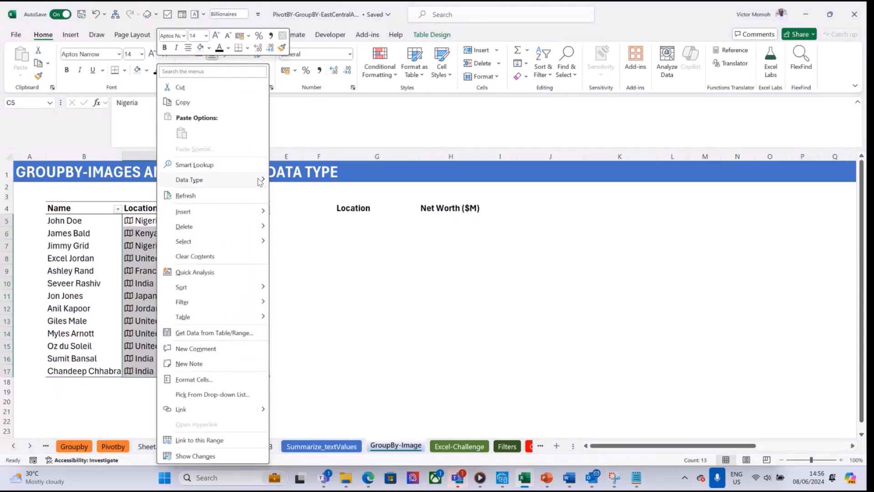
mouse_move(260, 181)
click(326, 226)
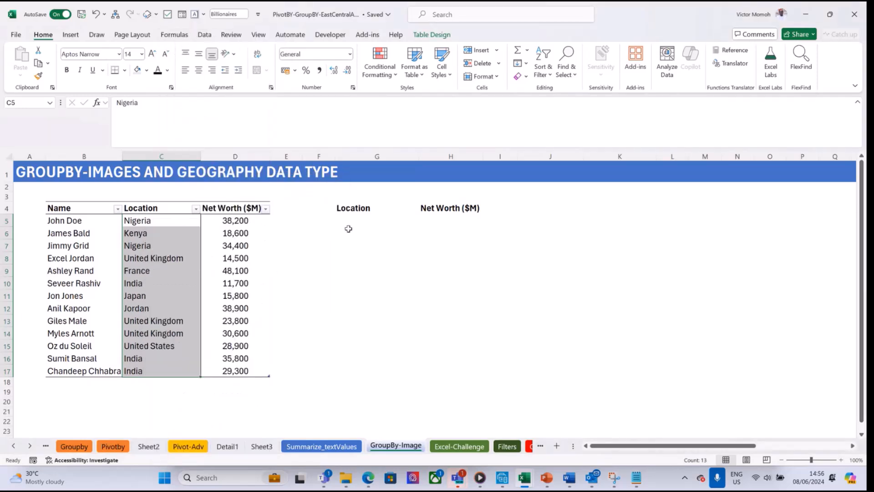
Enter =GROUPBY(Billionaires[Location],Billionaires[Net Worth ($M)],SUM) in G5 to total net worth by location
click(347, 225)
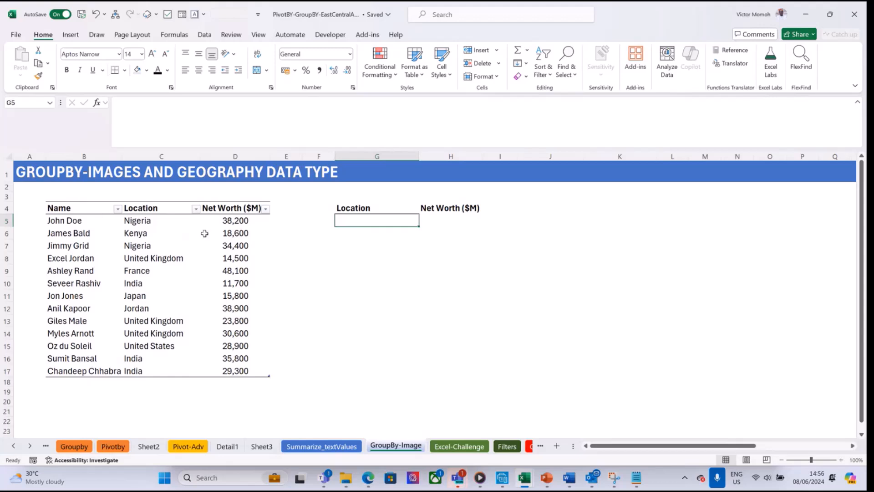
text(=groupby)
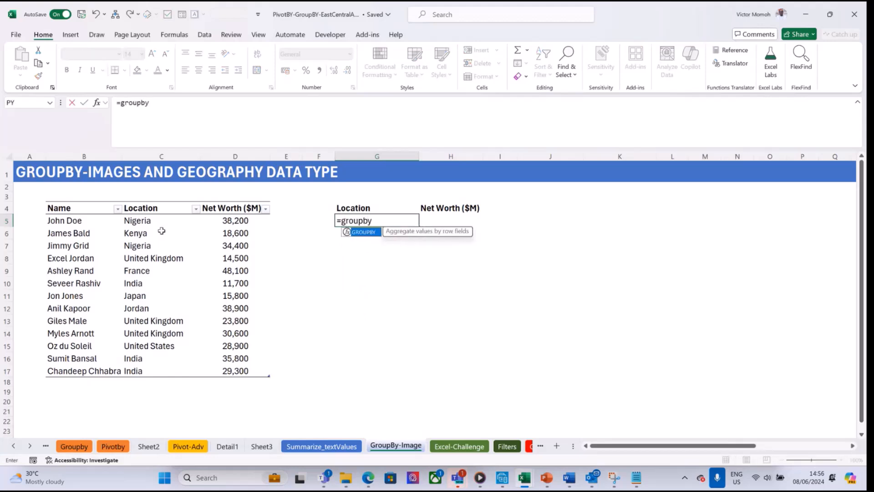
key(Return)
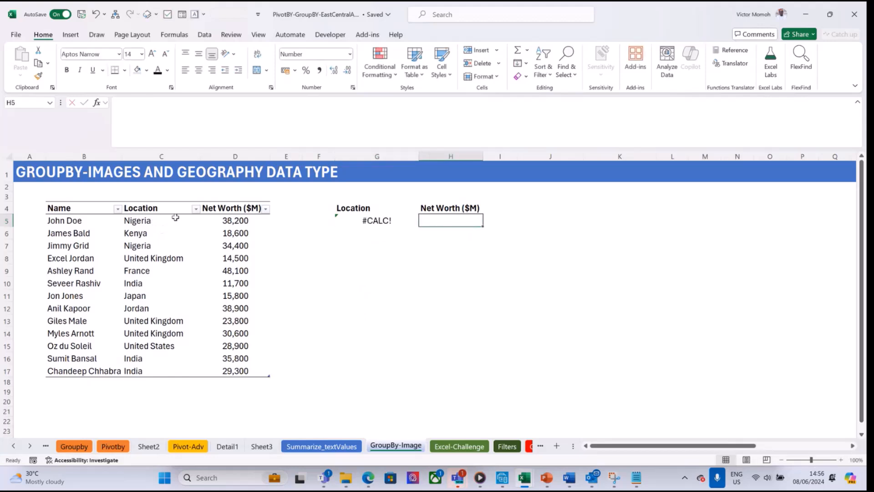
click(385, 221)
click(214, 105)
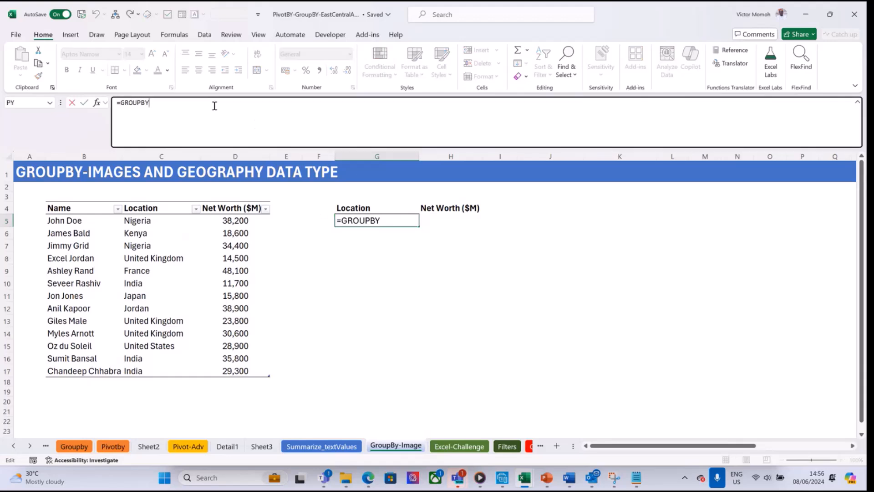
text(()
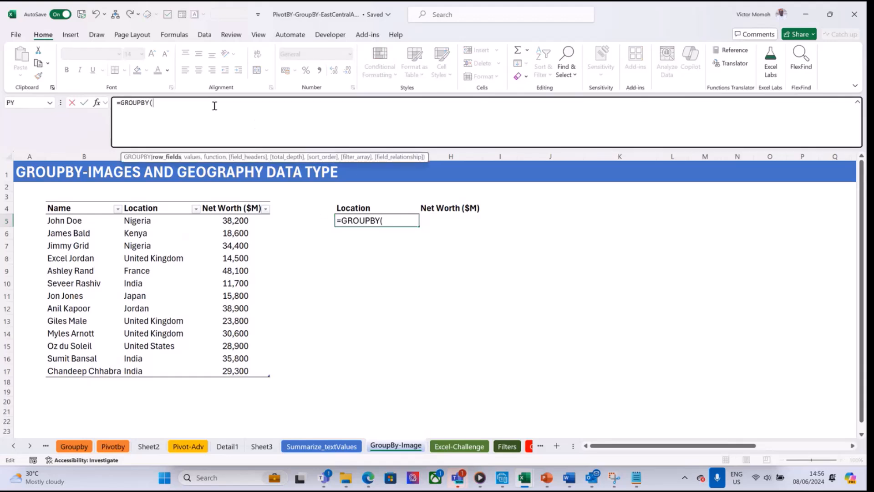
click(165, 223)
key(ctrl+space)
text(,)
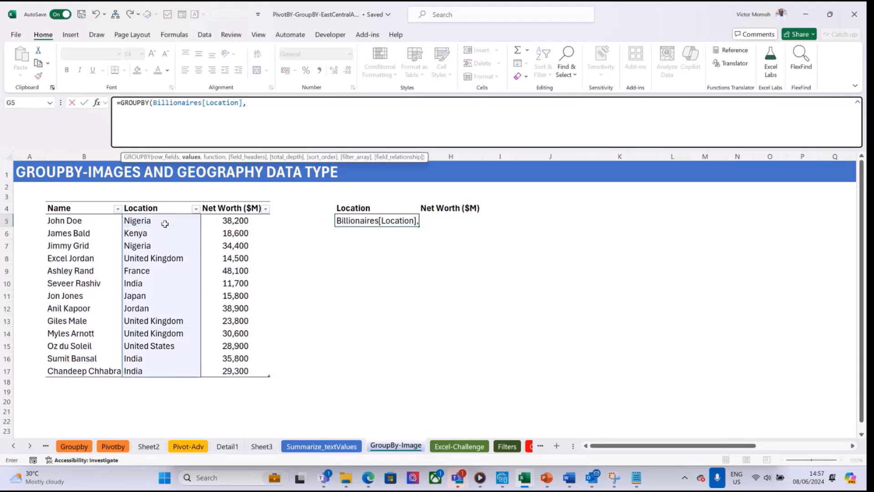
click(224, 220)
key(ctrl+space)
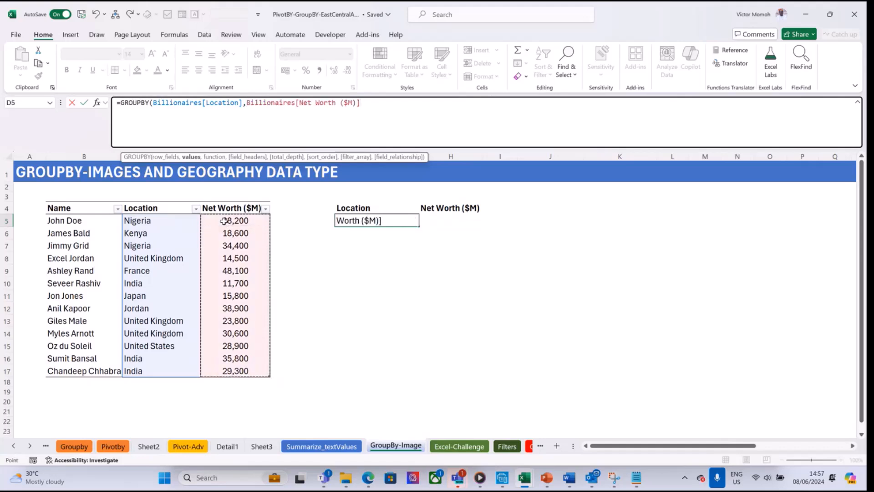
text(,sum)
key(Return)
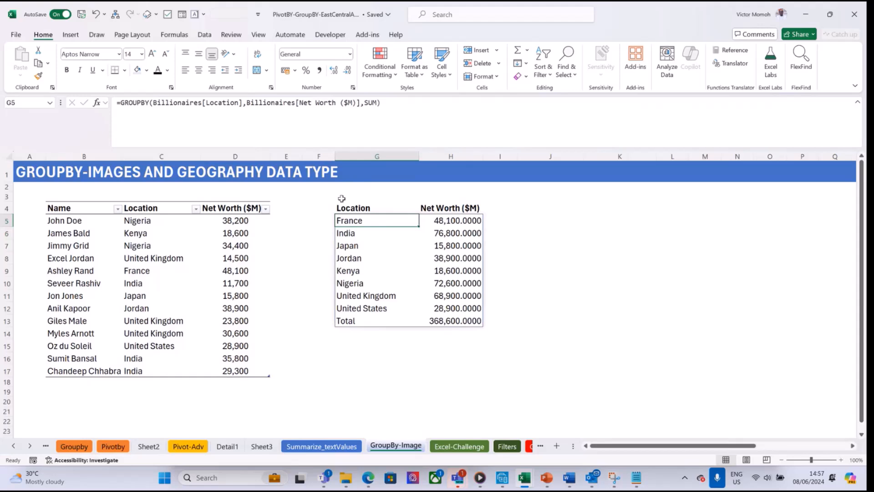
Set the number format of the Net Worth totals in H5:H13 to 0 decimal places
click(445, 220)
drag(446, 221, 450, 321)
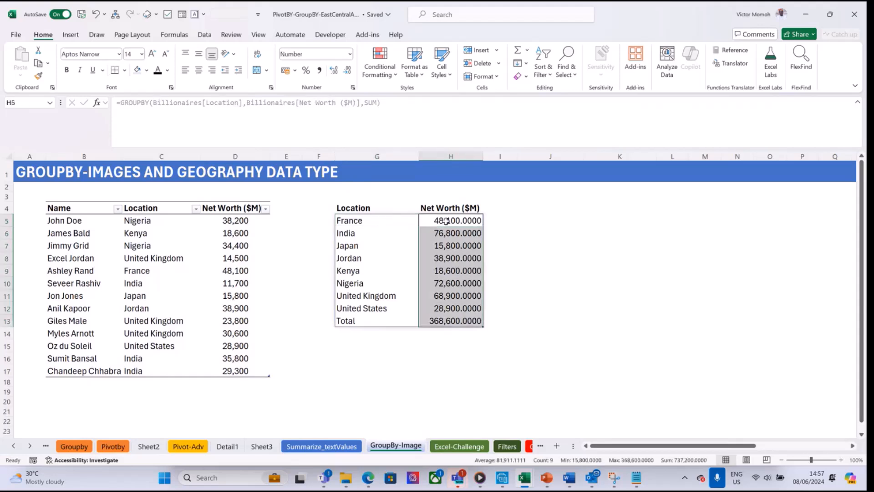
key(ctrl+1)
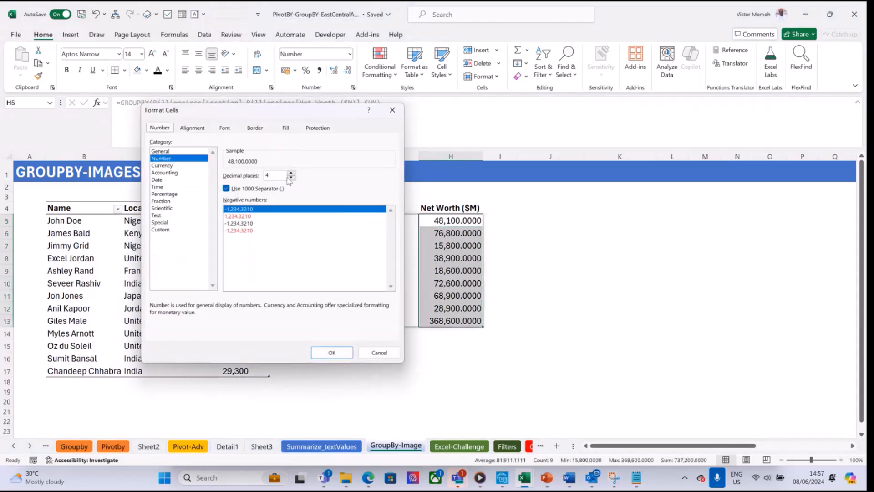
drag(273, 176, 258, 176)
text(0)
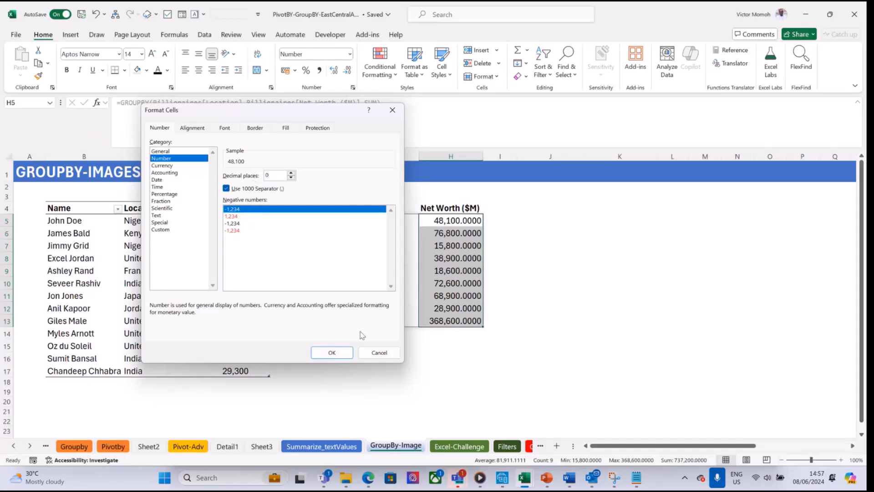
click(331, 353)
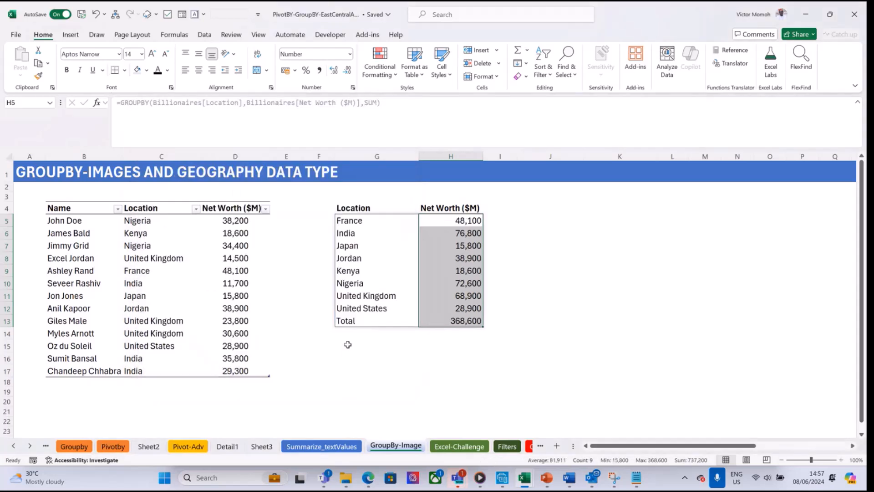
Add a sort_order of -2 to the GROUPBY formula in G5 to sort locations by net worth descending
click(368, 223)
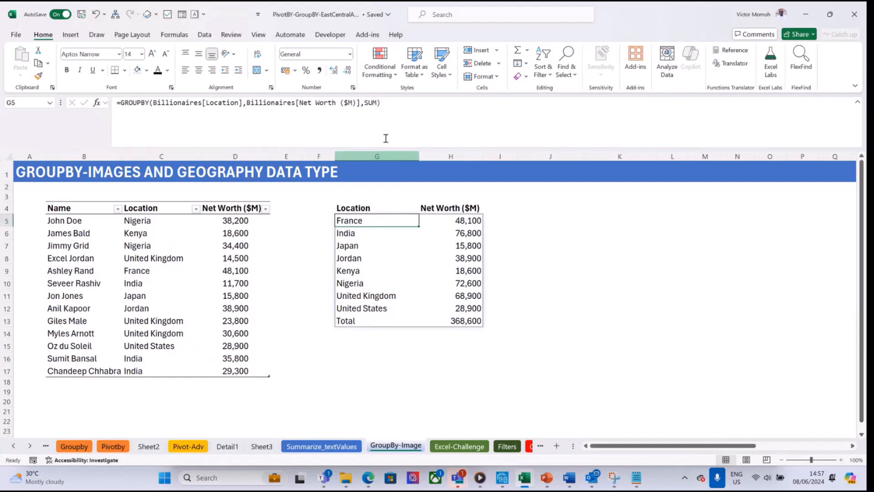
click(406, 107)
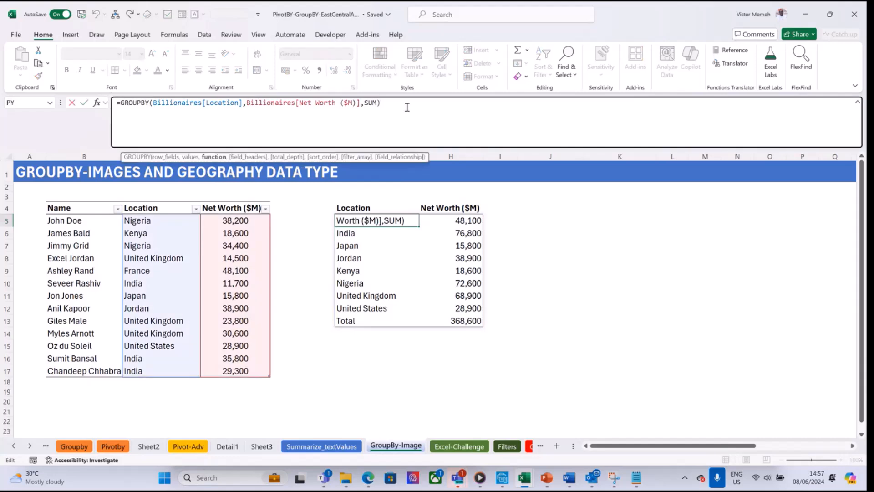
text(,,,)
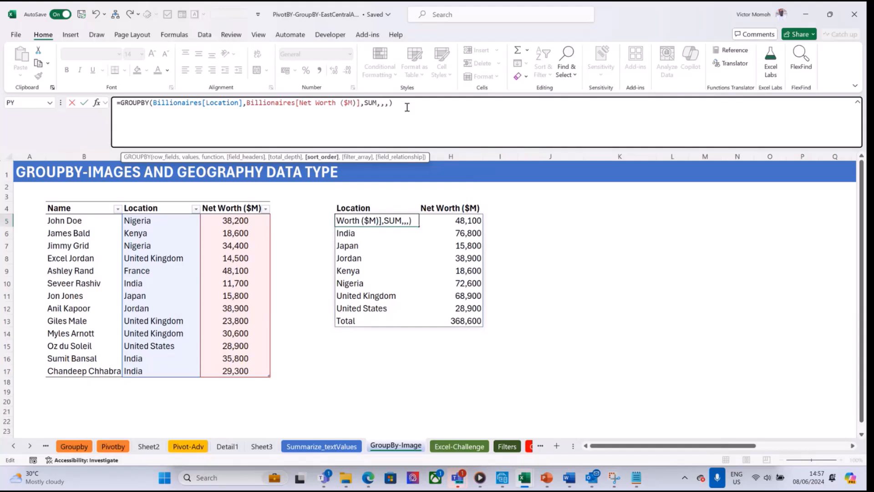
text(-2)
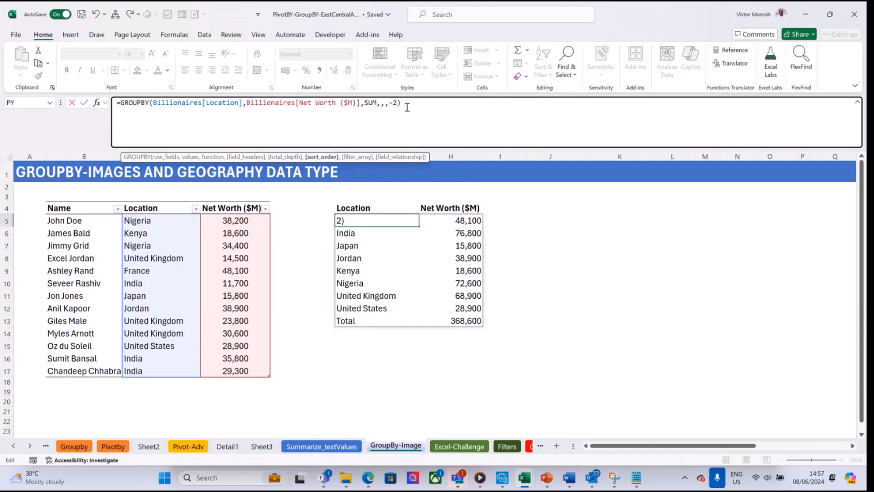
key(ctrl+Return)
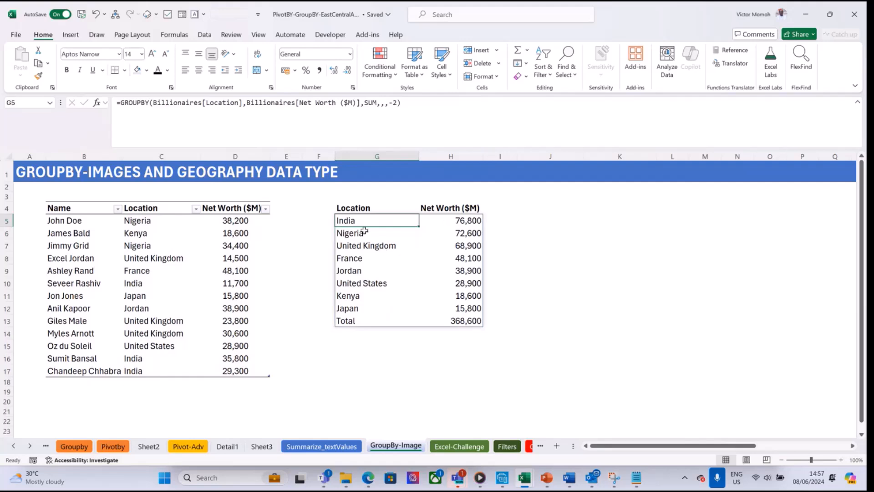
Convert the Location entries C5:C17 of the Billionaires table to the Geography data type
click(154, 220)
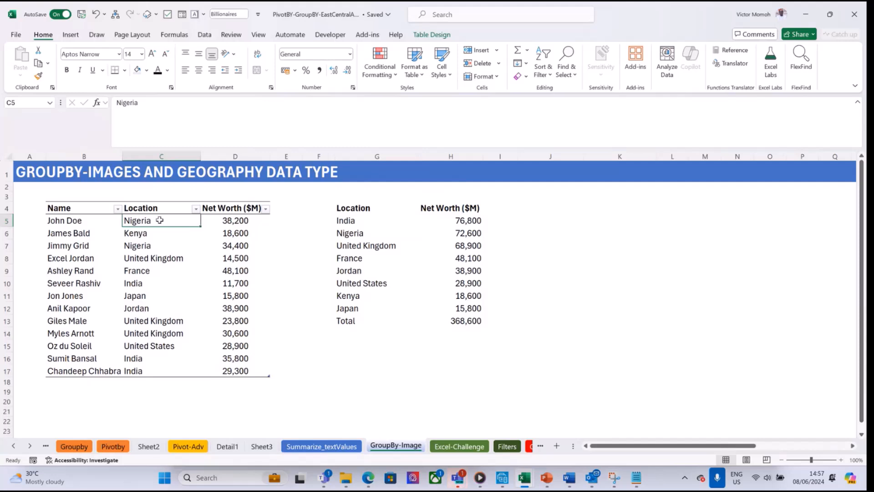
key(ctrl+shift+Down)
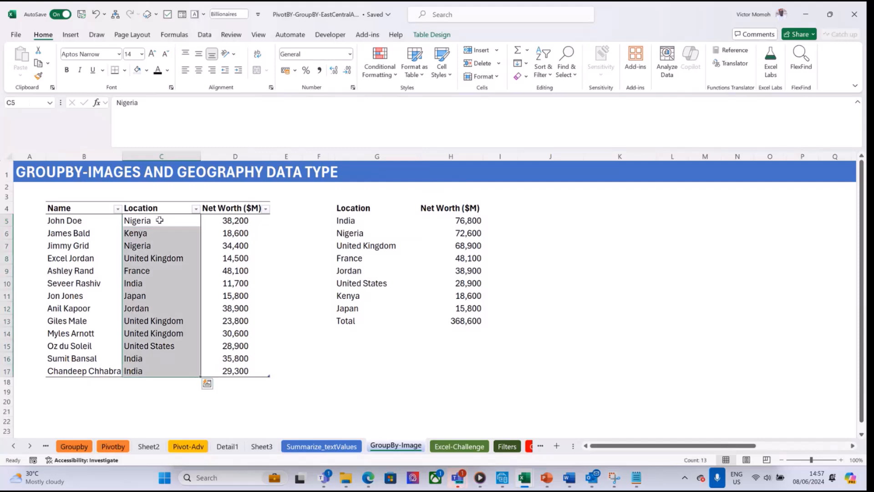
click(205, 35)
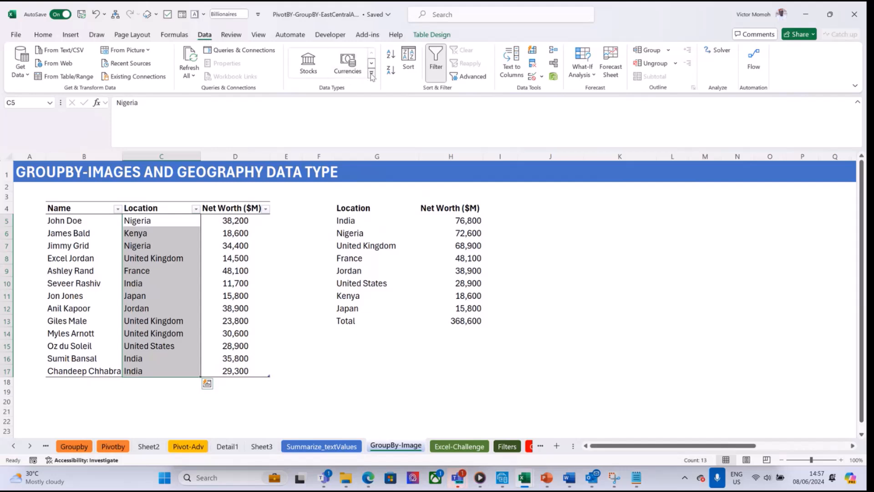
click(371, 75)
click(386, 85)
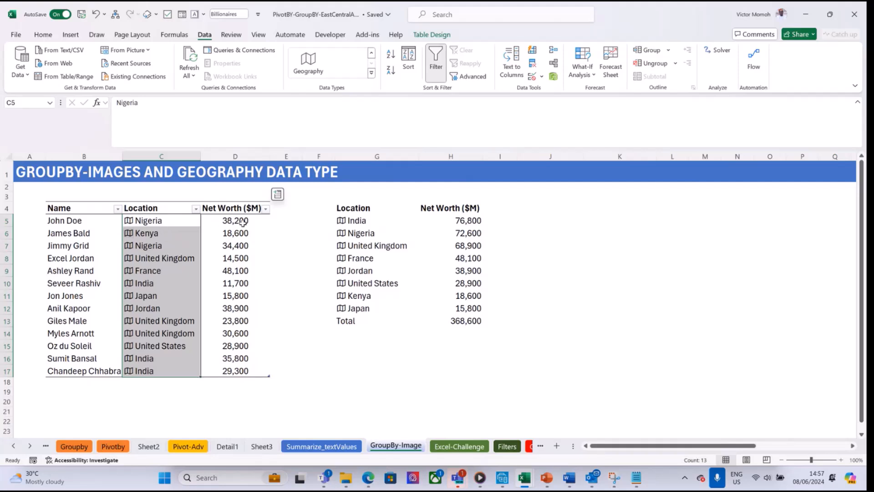
click(283, 220)
text(=)
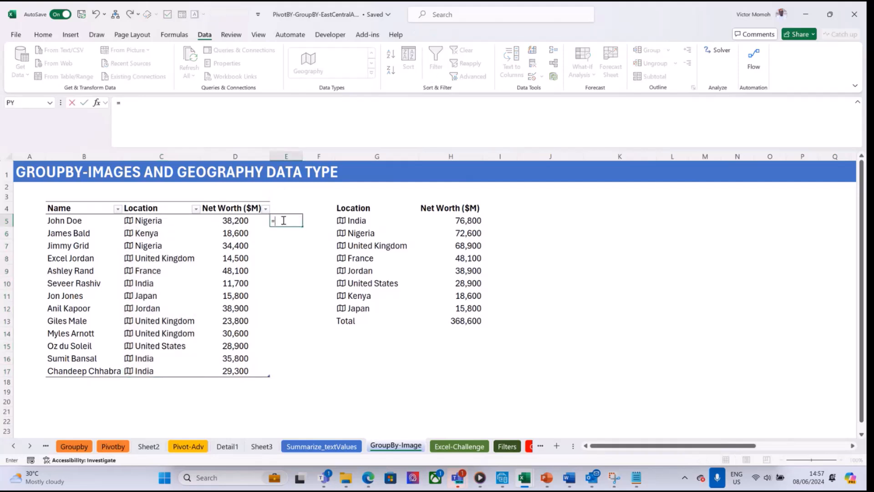
key(Left)
key(Left)
text(.)
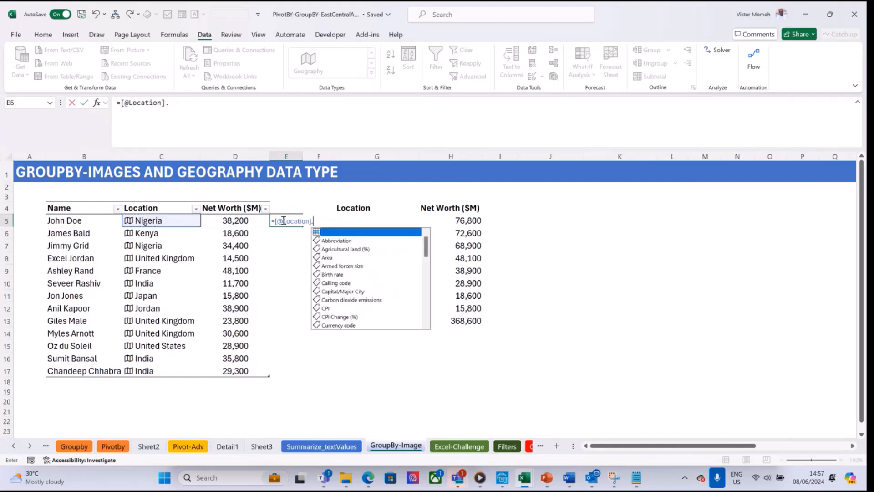
text(image)
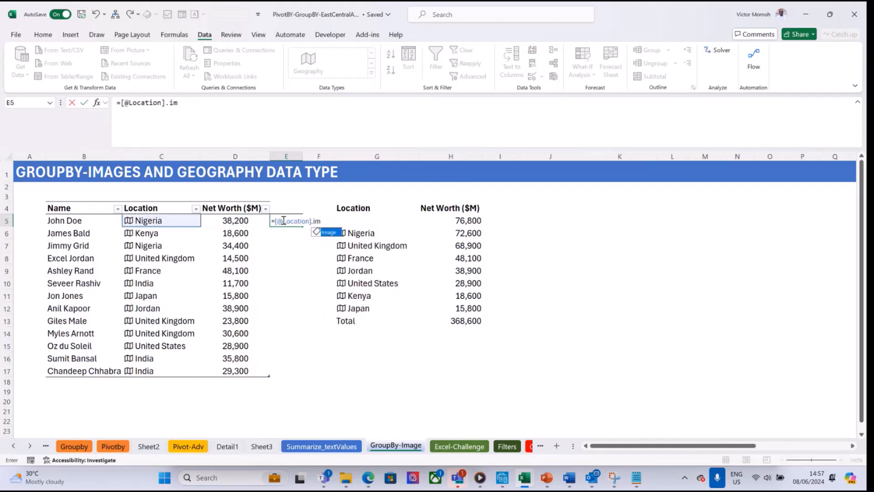
key(Return)
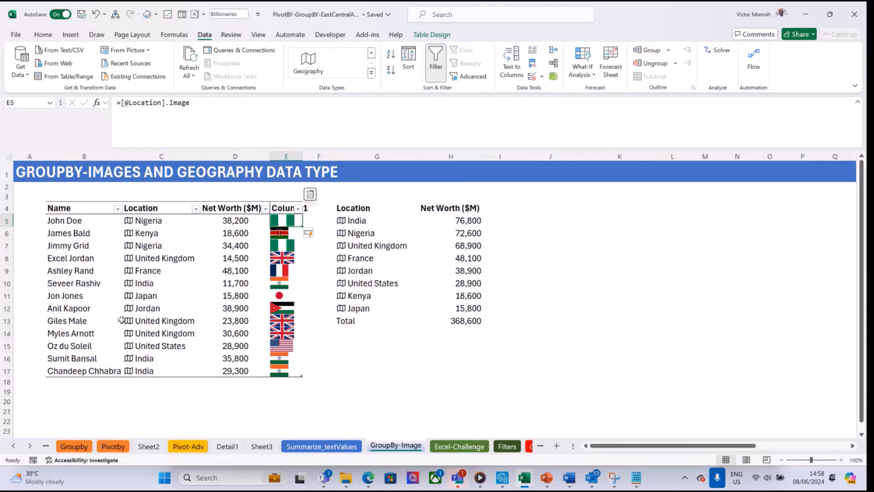
Undo the added flag column so the Billionaires table ends at Net Worth ($M) again
key(ctrl+z)
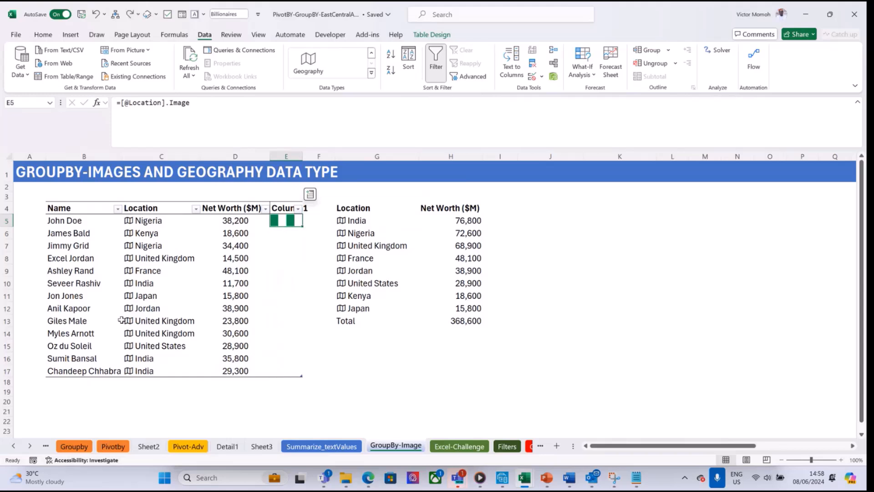
key(ctrl+z)
key(ctrl+z)
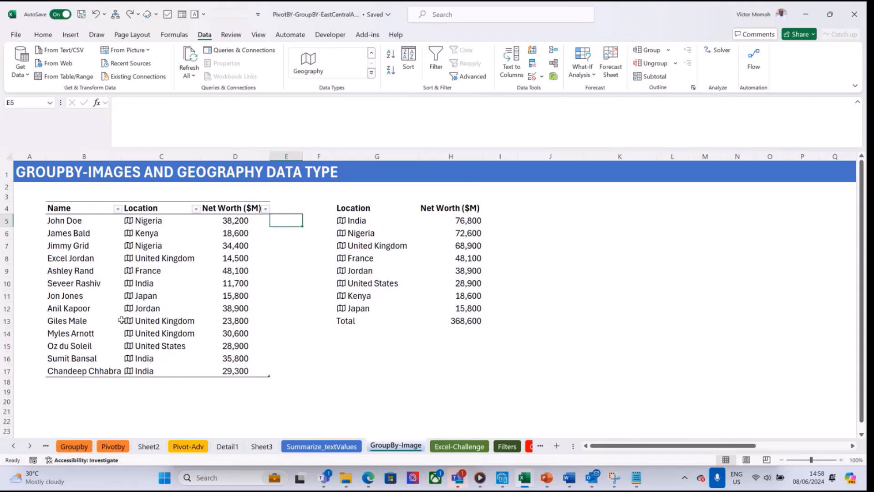
Change the row_fields argument of the G5 formula to Billionaires[Location].image to group net worth by flag
click(367, 223)
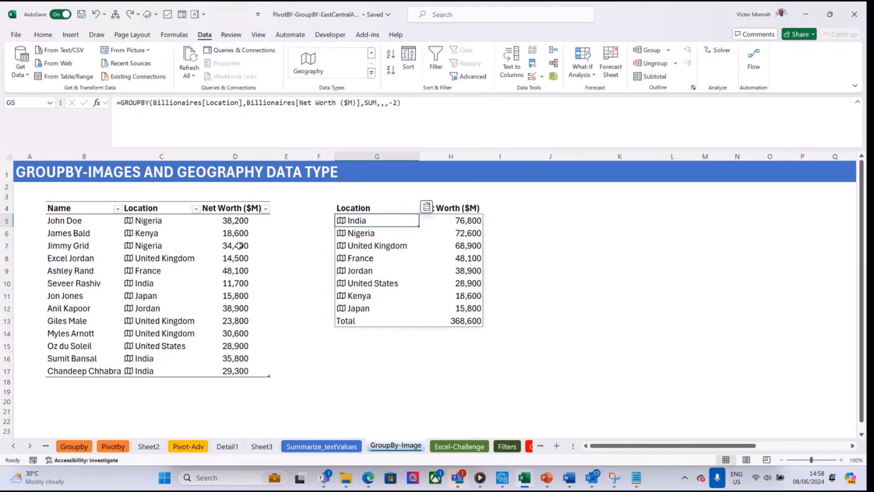
click(243, 105)
text(.)
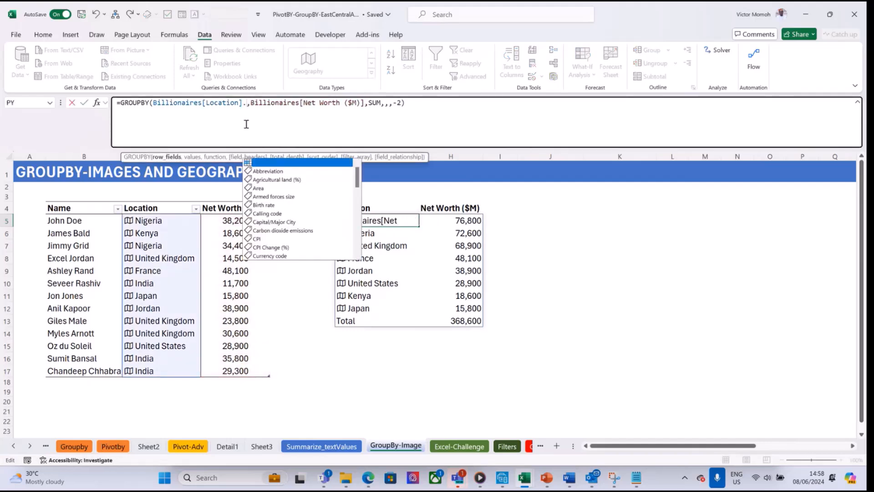
text(image)
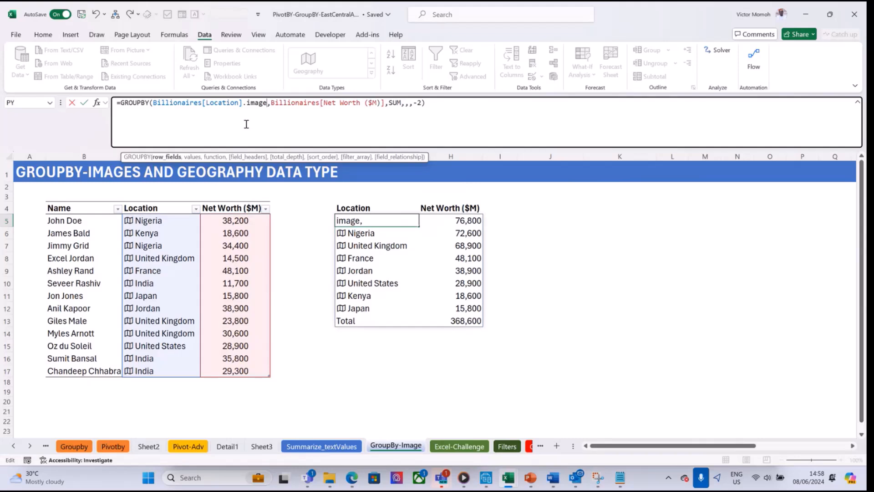
key(ctrl+Return)
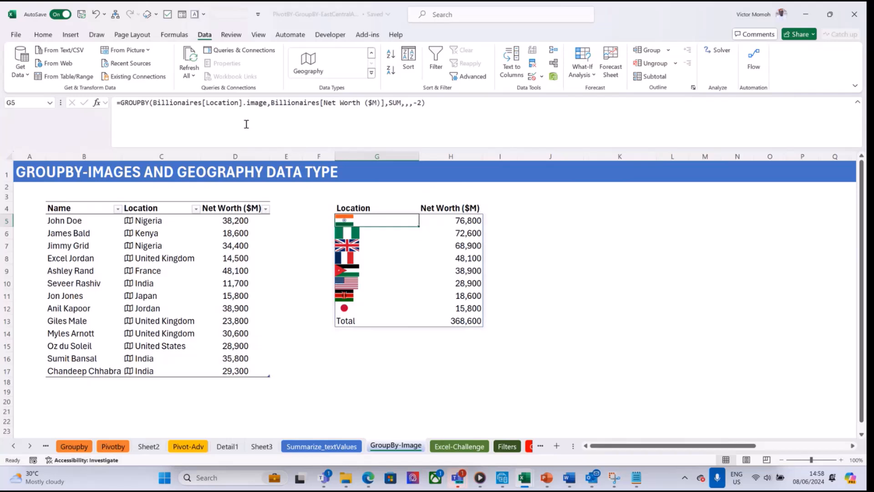
click(157, 222)
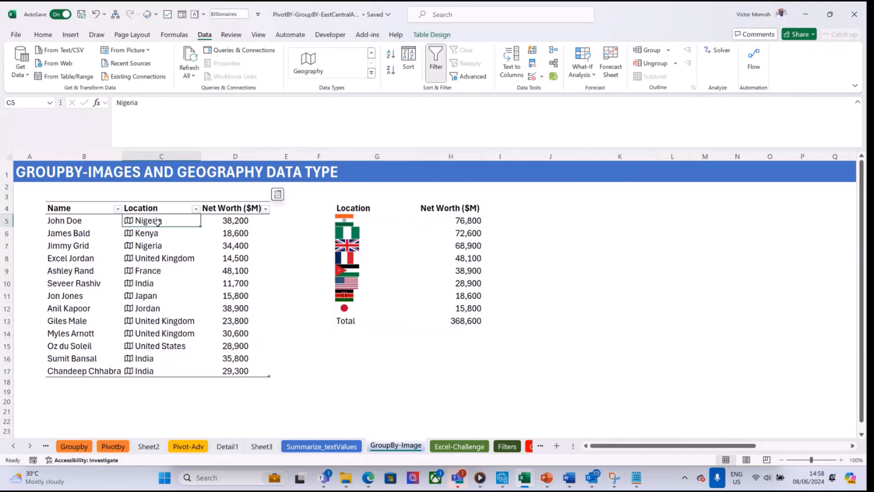
click(357, 222)
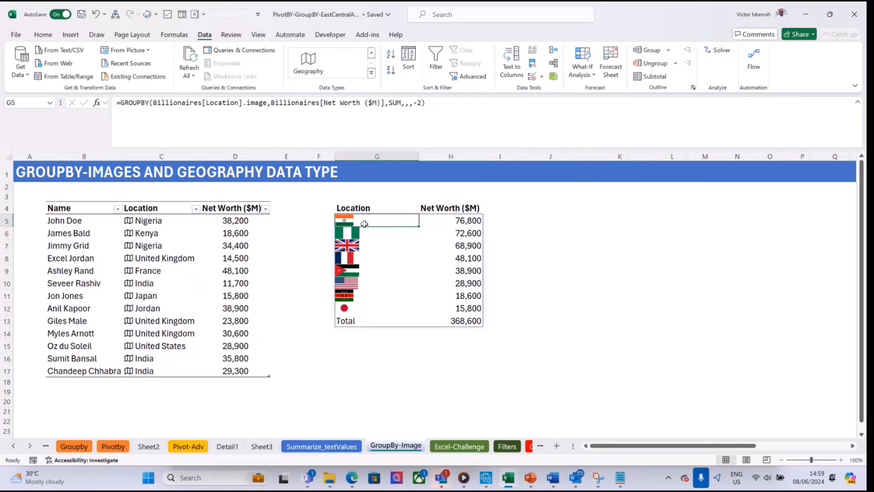
click(528, 220)
text(=)
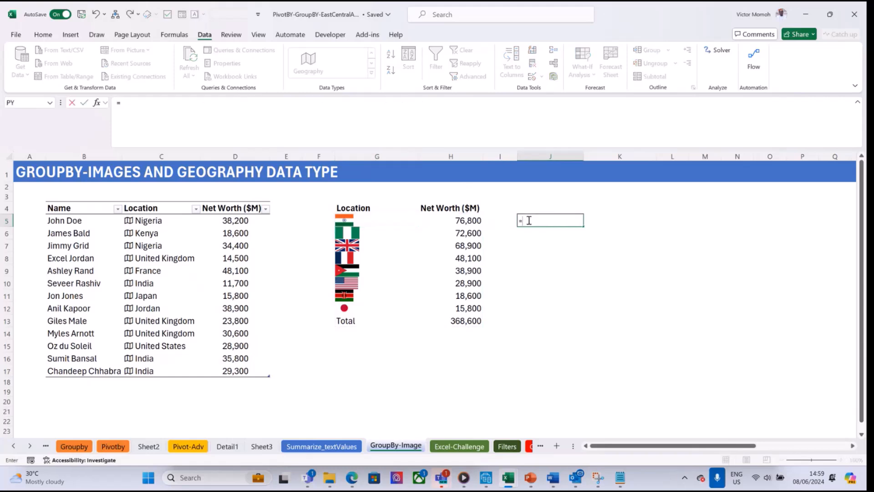
key(Left)
key(Left)
key(Left)
key(Left)
key(Left)
key(Left)
key(Left)
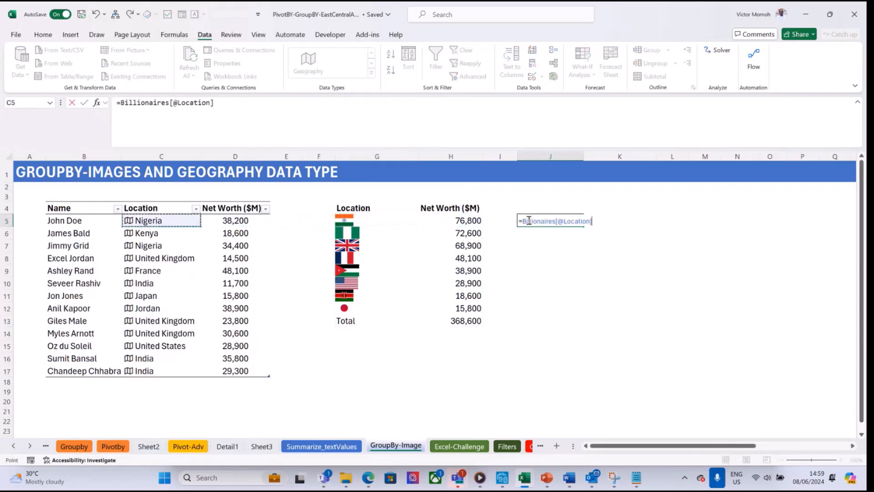
text(.cu)
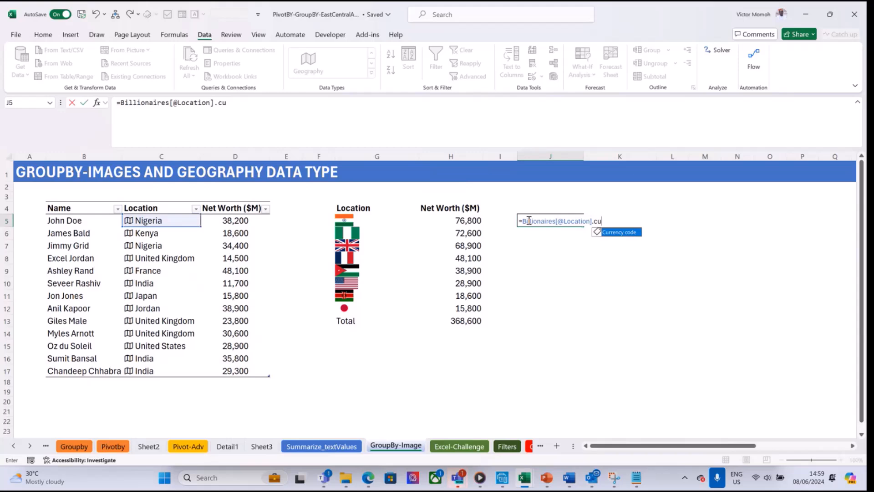
key(Tab)
key(Return)
key(Up)
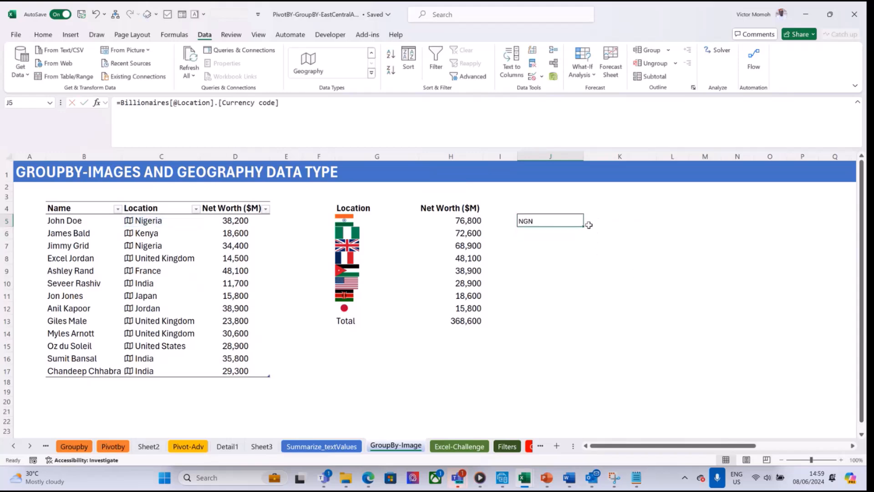
Fill the currency code formula from J5 down to J17 and inspect the copied formulas
drag(588, 224, 587, 374)
click(550, 235)
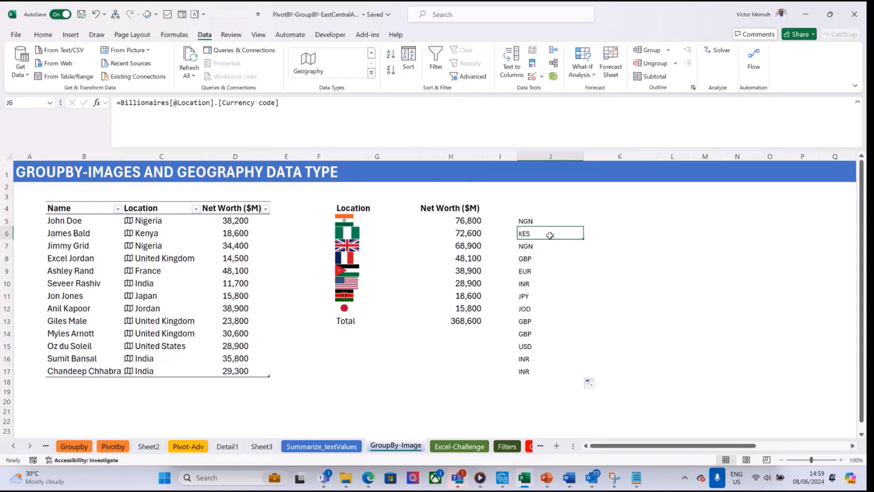
click(543, 258)
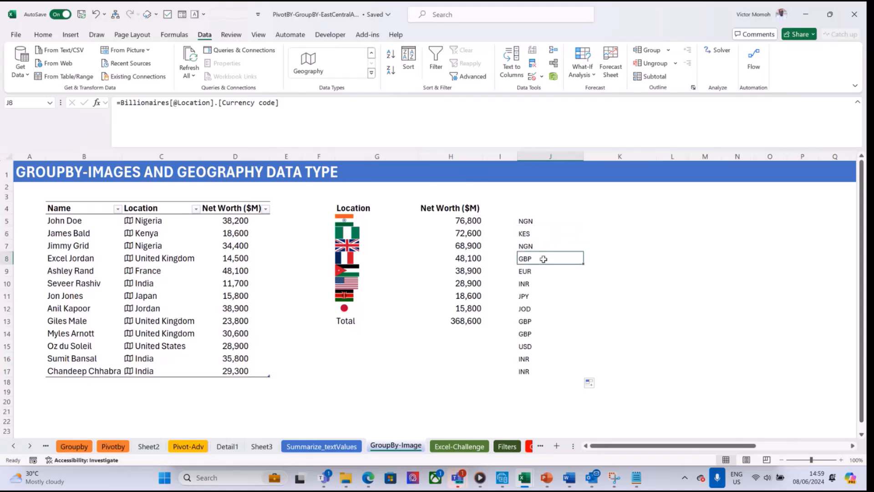
Clear the currency code formulas from J5:J17
click(541, 221)
key(ctrl+shift+Down)
key(Delete)
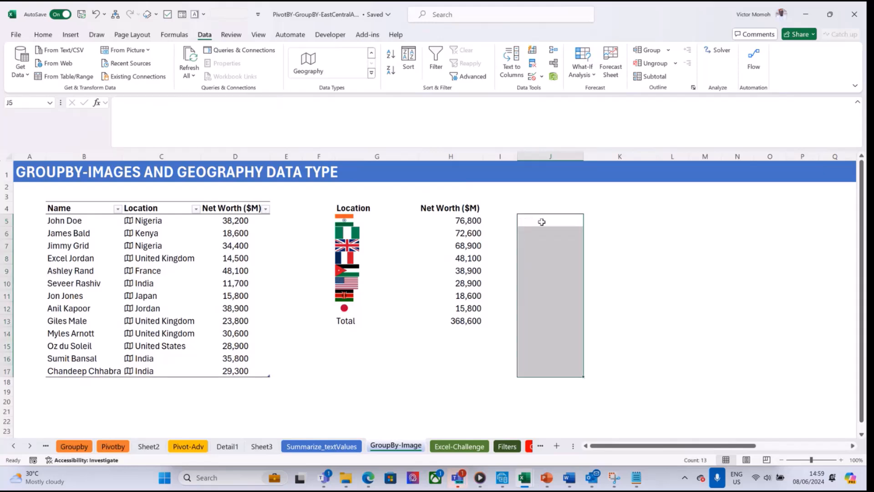
In the G5 formula, start a new line before the values argument and remove .image from Billionaires[Location]
key(Up)
key(Left)
key(Down)
key(Left)
key(Left)
key(Left)
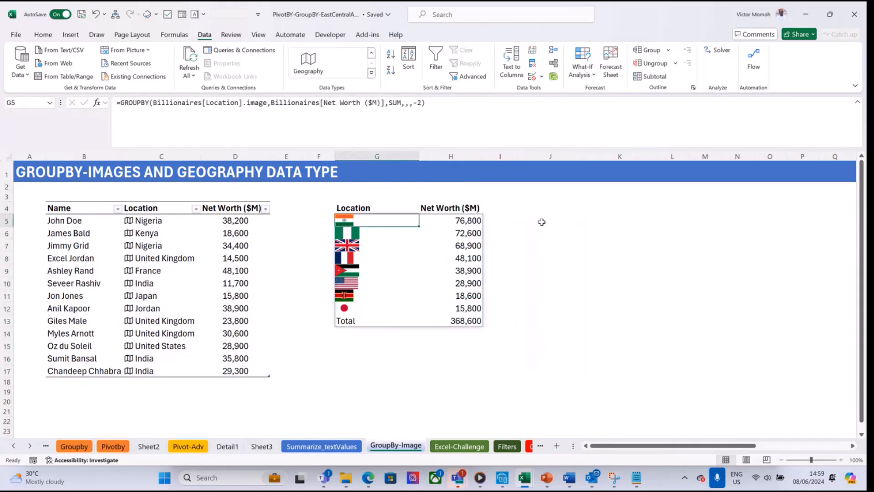
click(362, 218)
click(272, 103)
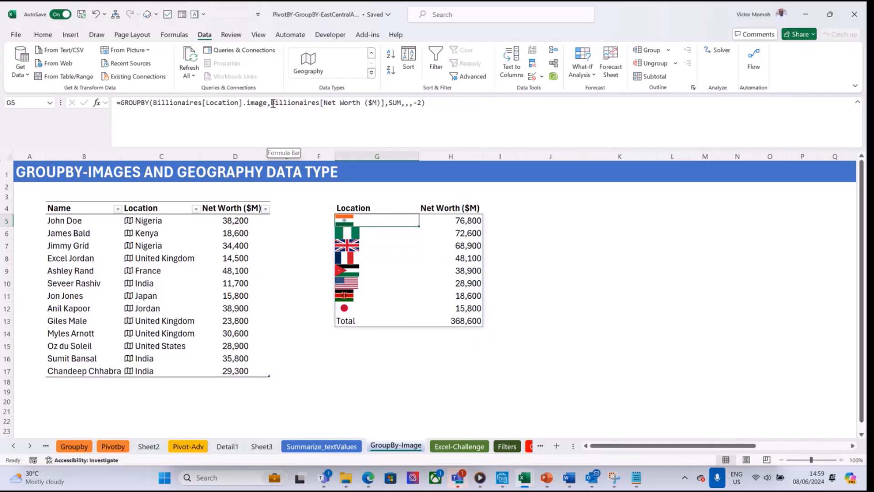
key(alt+Return)
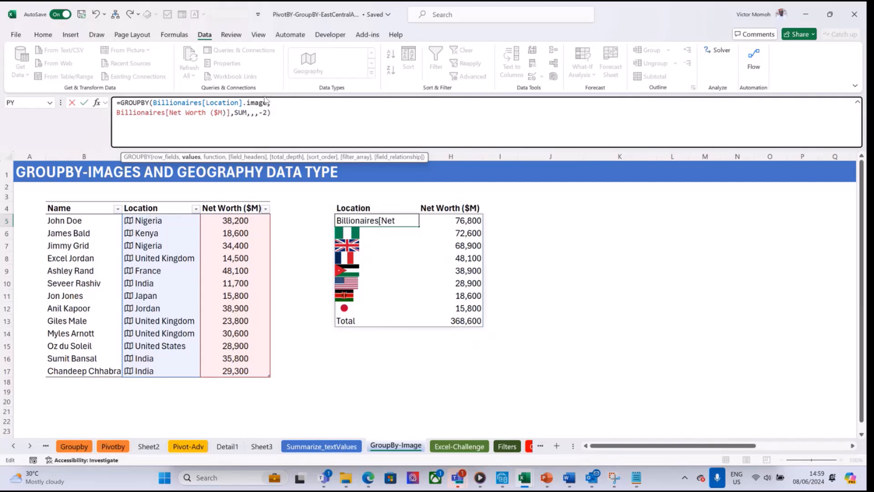
drag(243, 104, 267, 105)
key(BackSpace)
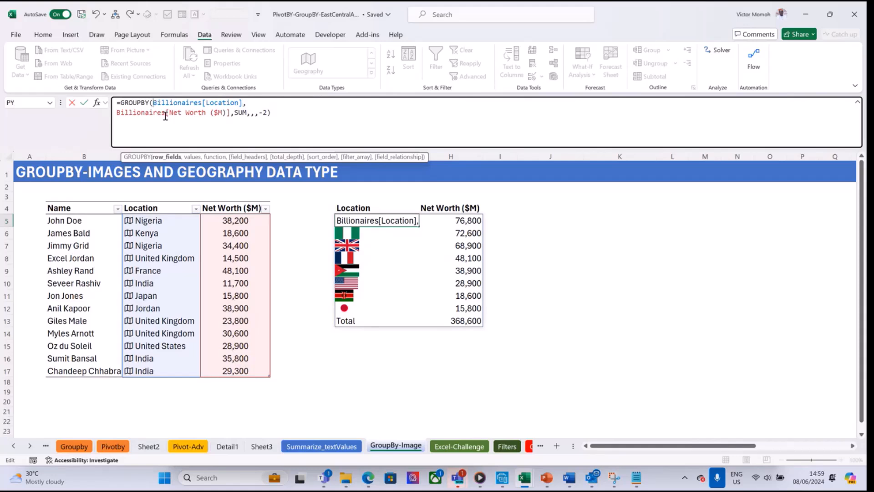
Wrap the row_fields argument of G5 as FIELDVALUE(Billionaires[Location],{"Image","Currency Code"}) to group net worth by flag and currency code
text(fieldvalue)
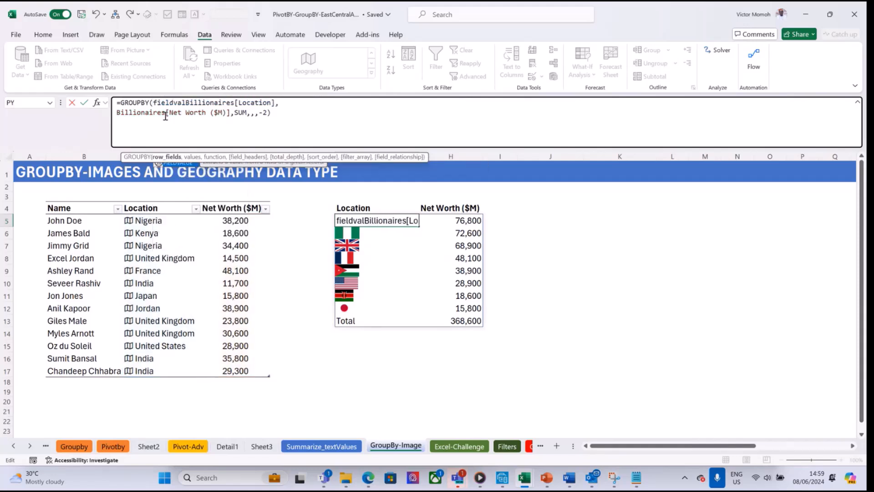
text(()
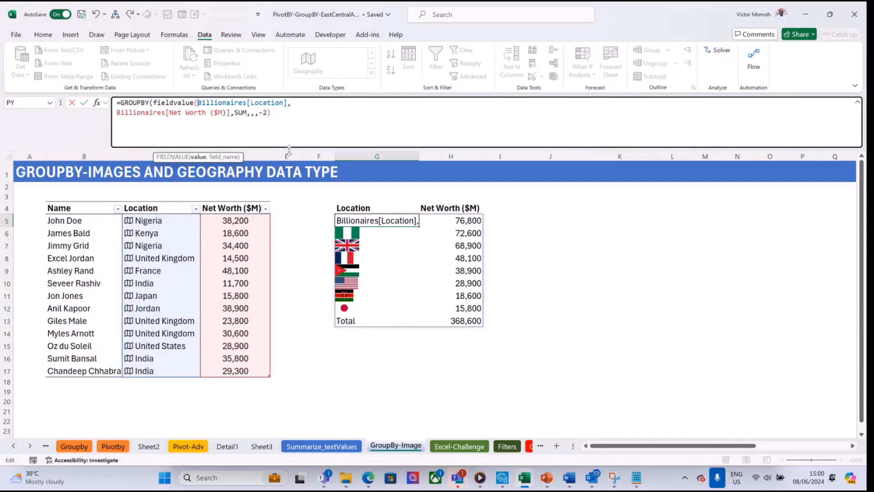
click(309, 104)
text({"Image)
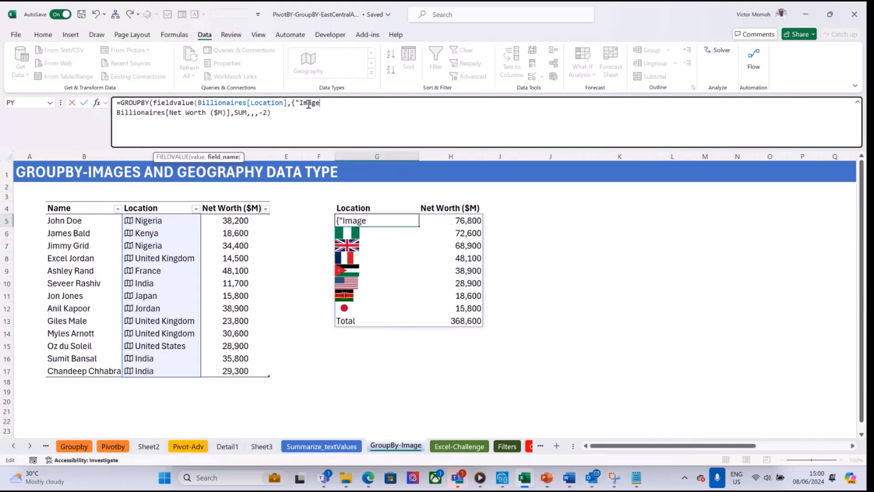
text(","Currency Code"})
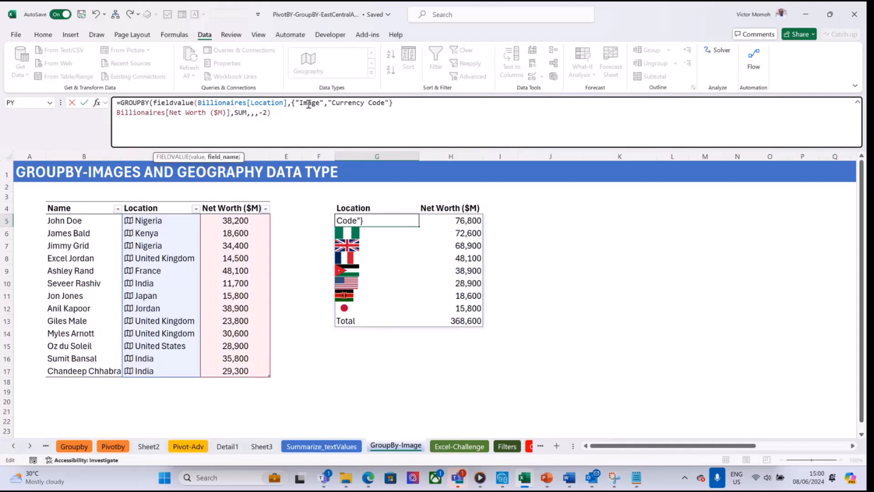
text())
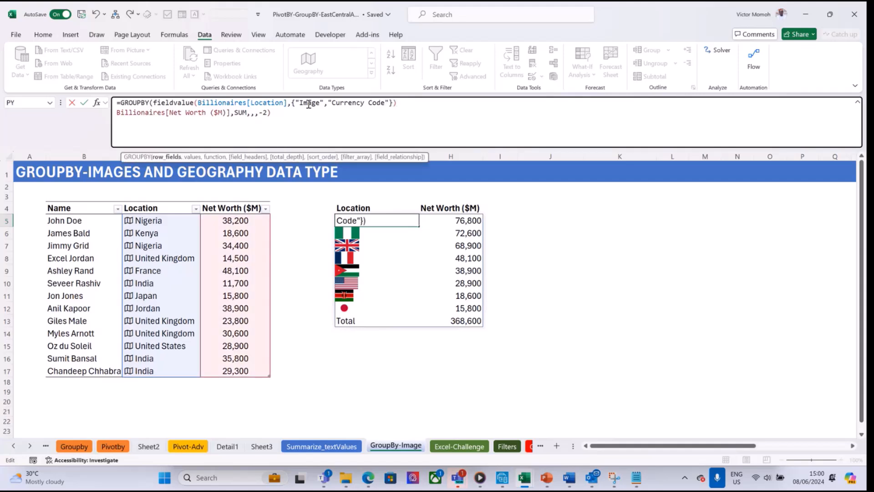
text(,)
key(ctrl+Return)
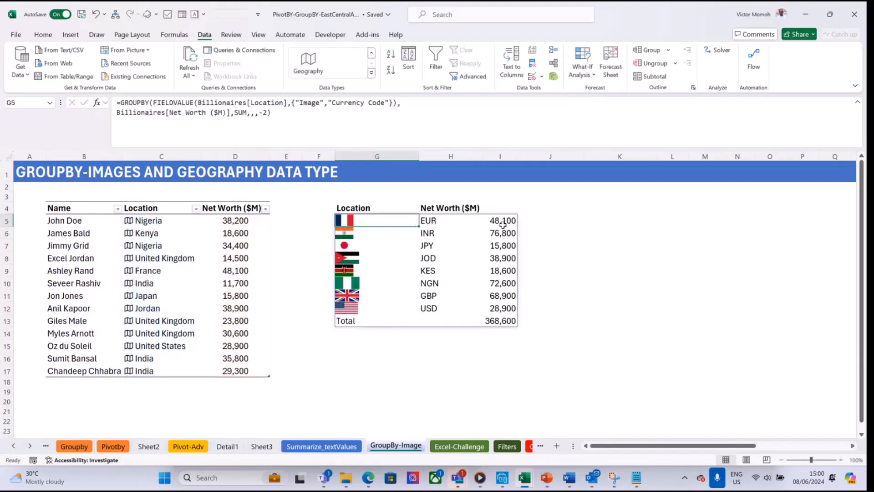
click(156, 220)
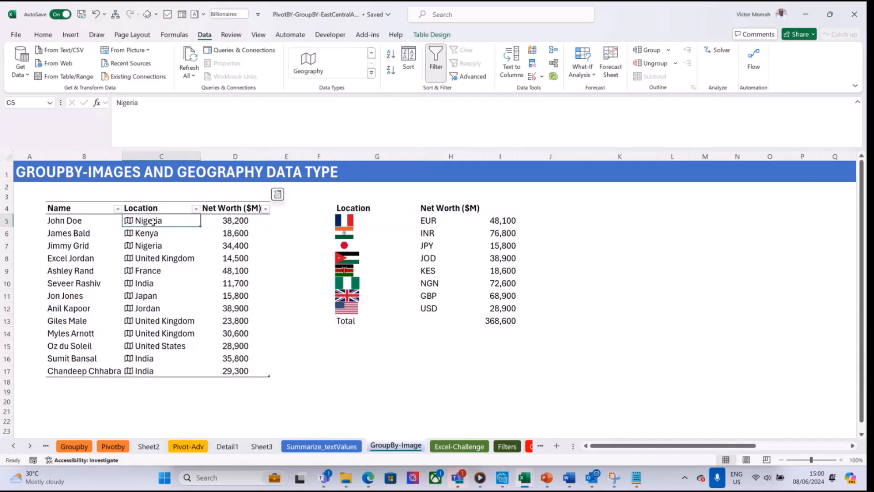
click(360, 222)
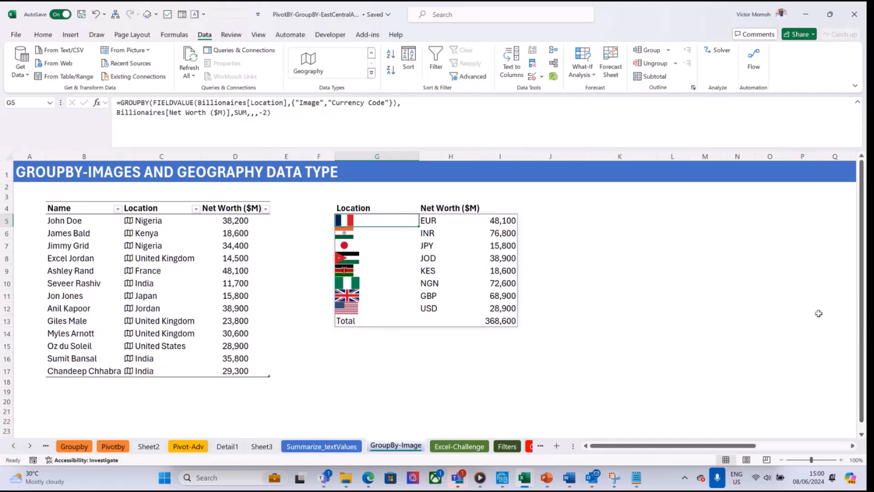
Switch to the Excel-Challenge sheet and review the source dates in A4:A22
click(469, 446)
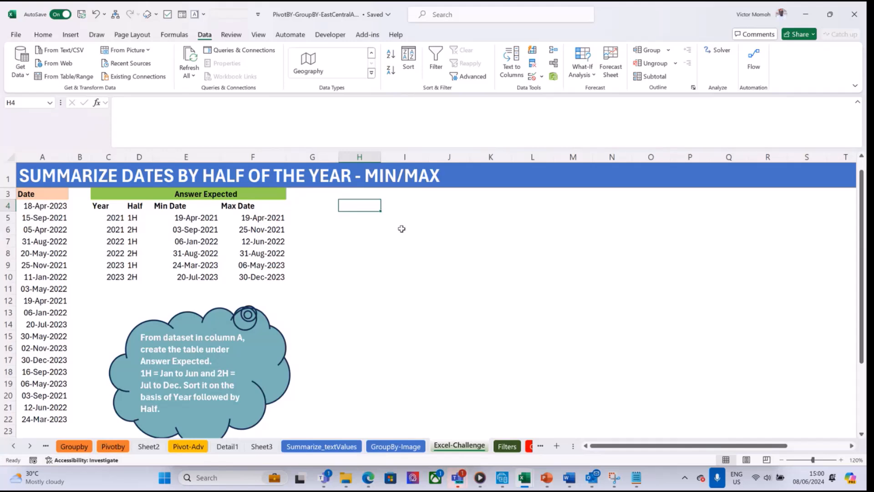
click(360, 218)
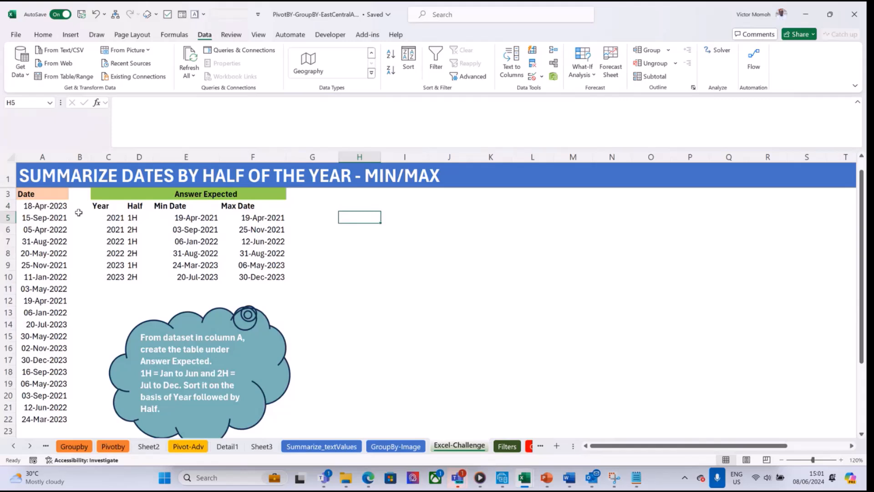
click(48, 206)
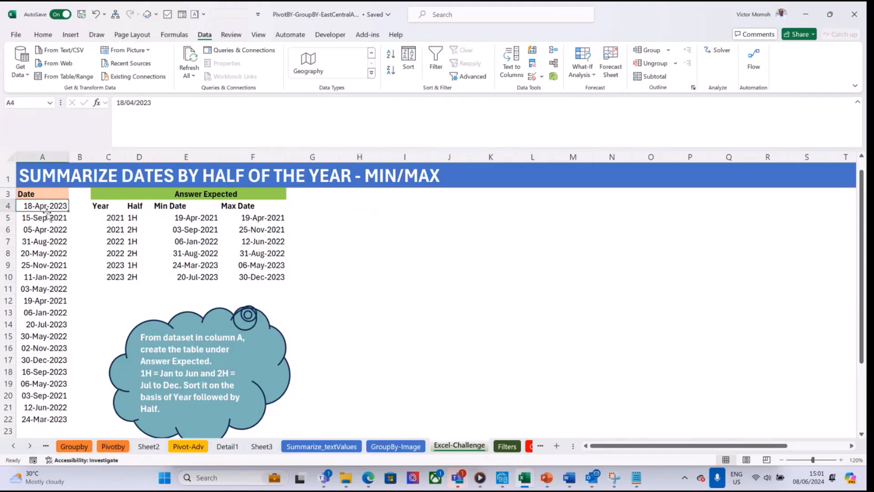
scroll(152, 244, up, 1)
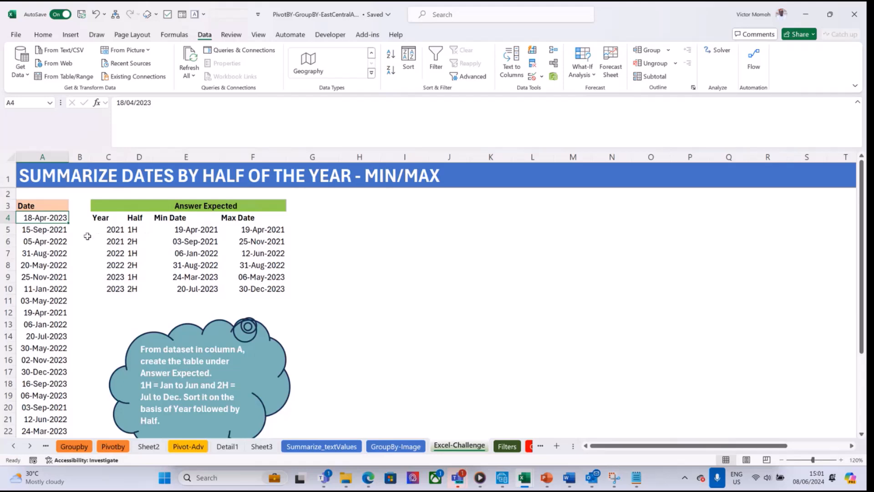
drag(37, 218, 50, 430)
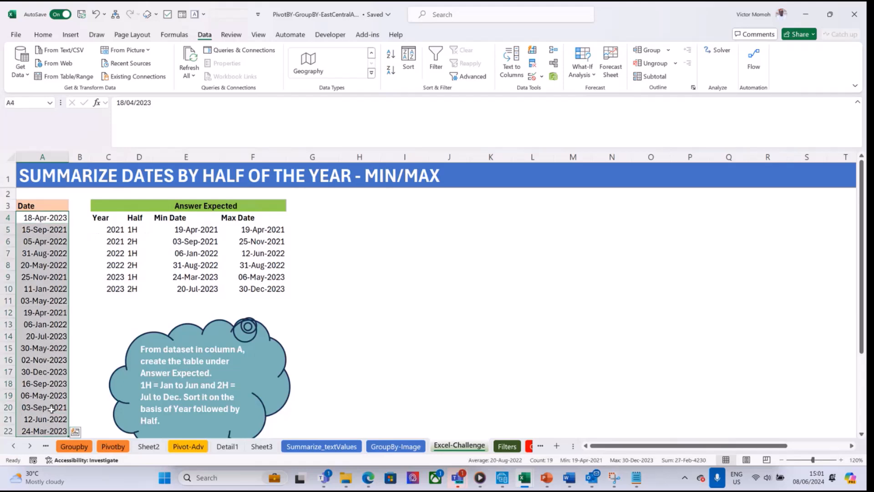
Examine the Answer Expected table's Year, Half, Min Date and Max Date columns against the source dates
click(109, 220)
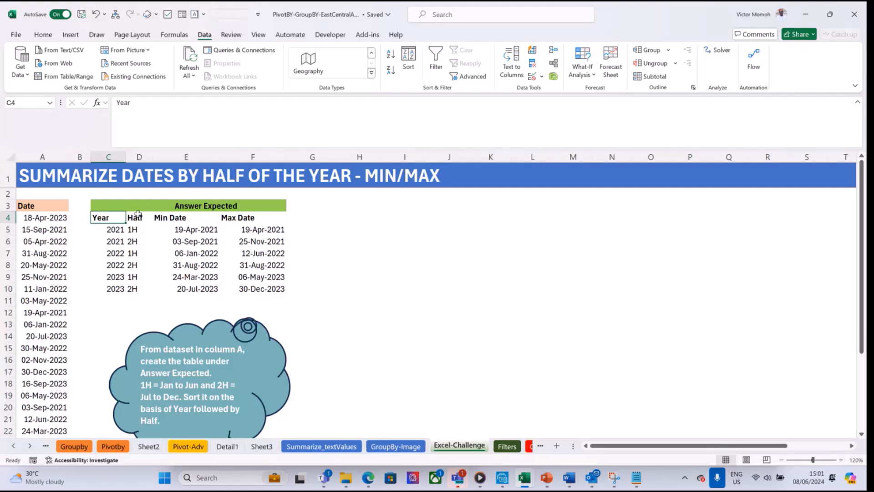
click(190, 230)
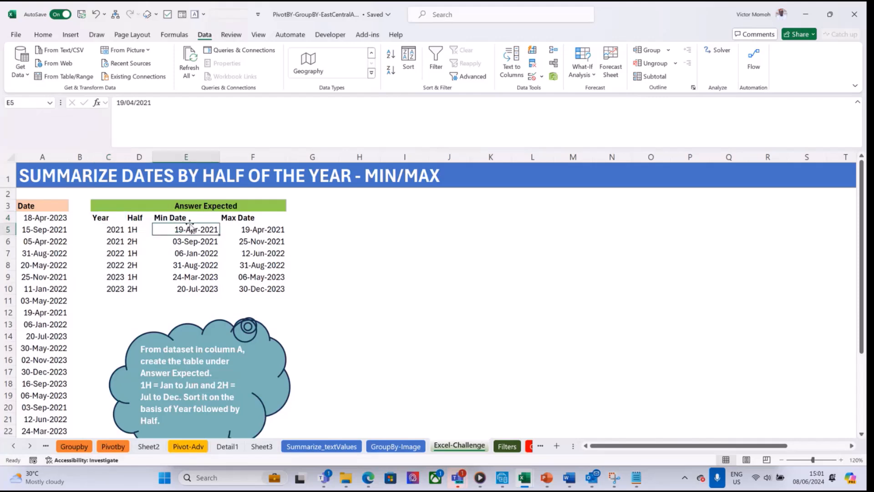
click(118, 229)
click(269, 227)
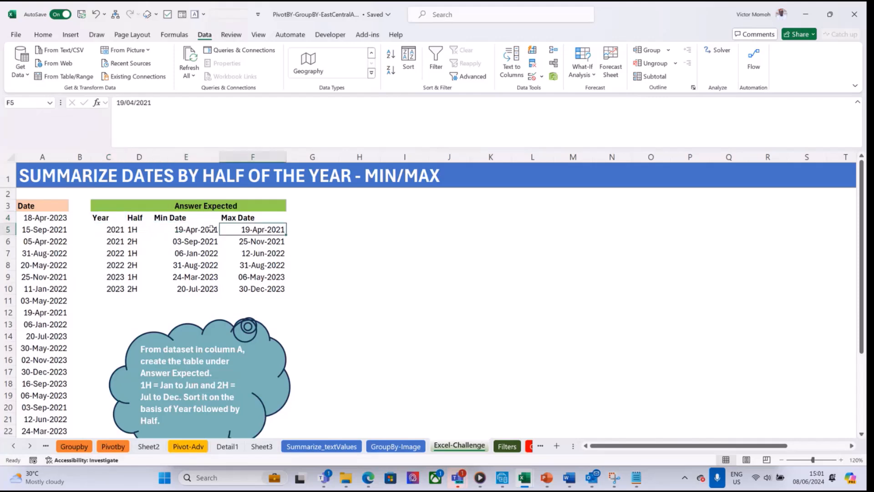
click(116, 231)
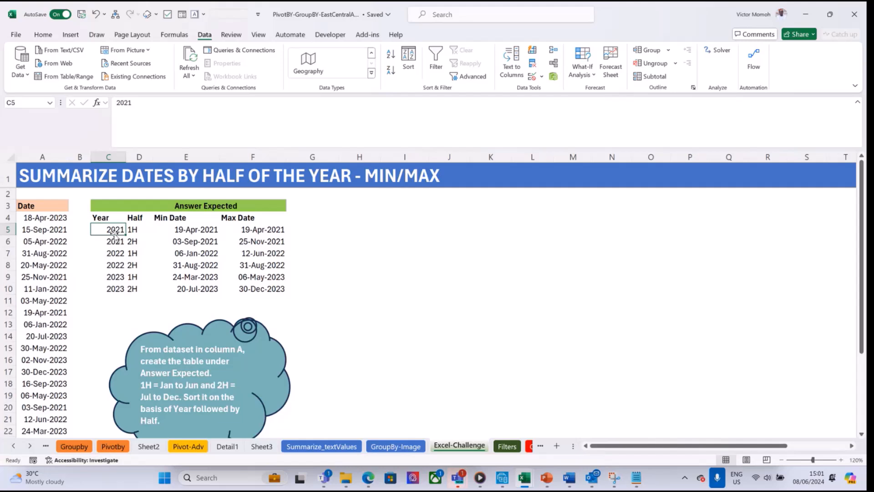
drag(134, 230, 144, 291)
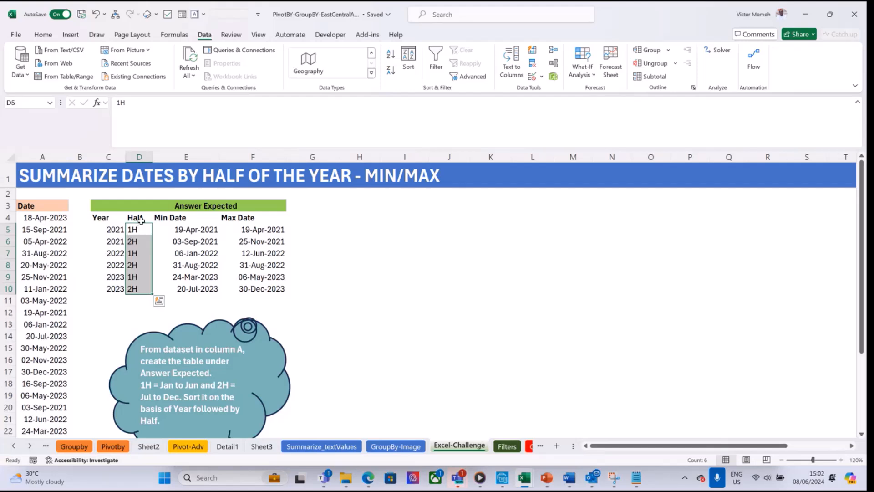
drag(80, 218, 82, 398)
scroll(58, 313, up, 1)
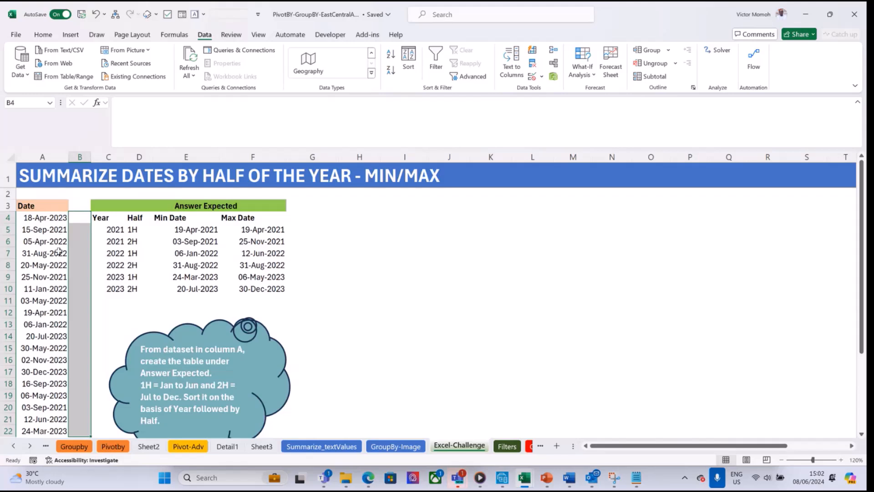
click(117, 217)
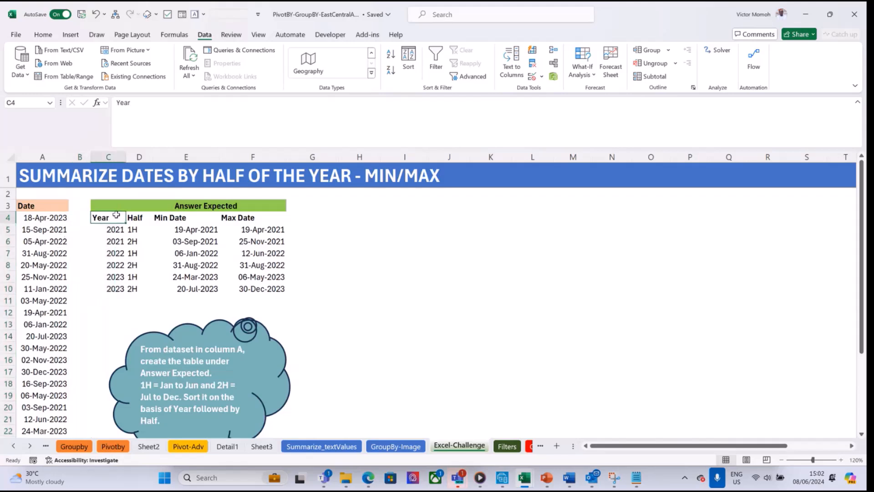
Enter =MONTH(A4:A22)/12 in H5 to divide the month number of every date by 12
click(336, 217)
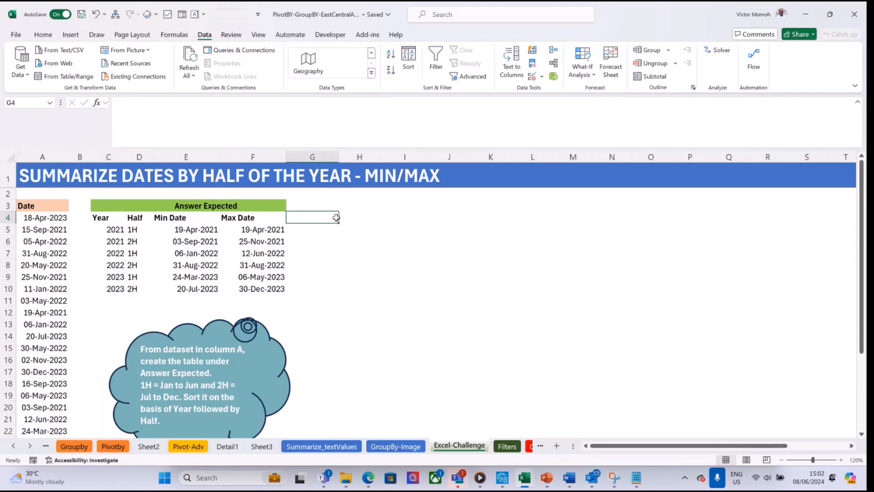
key(Right)
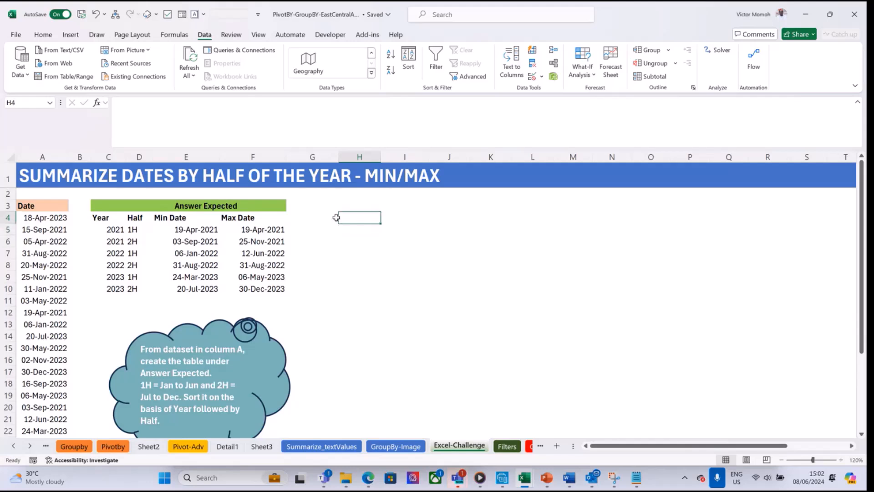
key(Down)
text(=month)
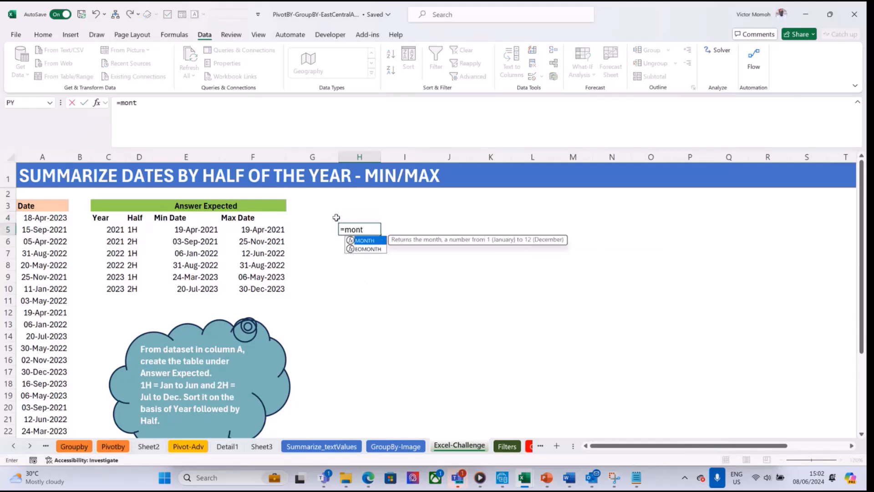
key(Right)
key(Left)
text(=month)
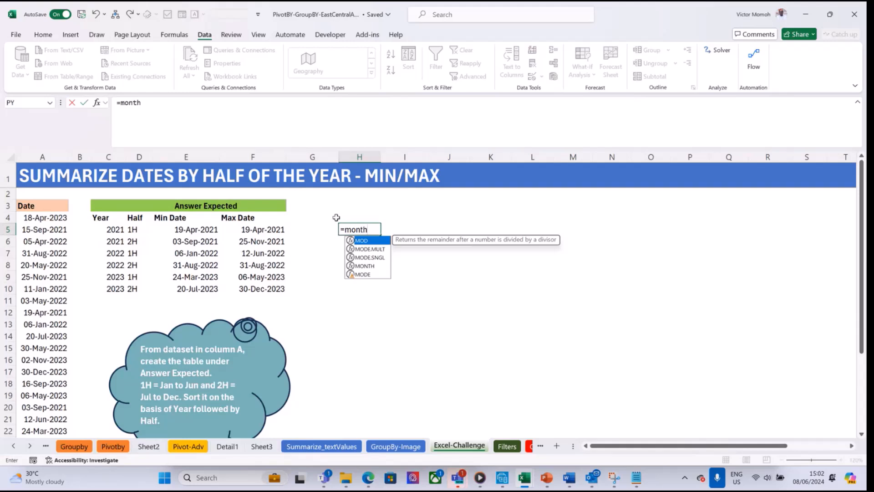
key(Tab)
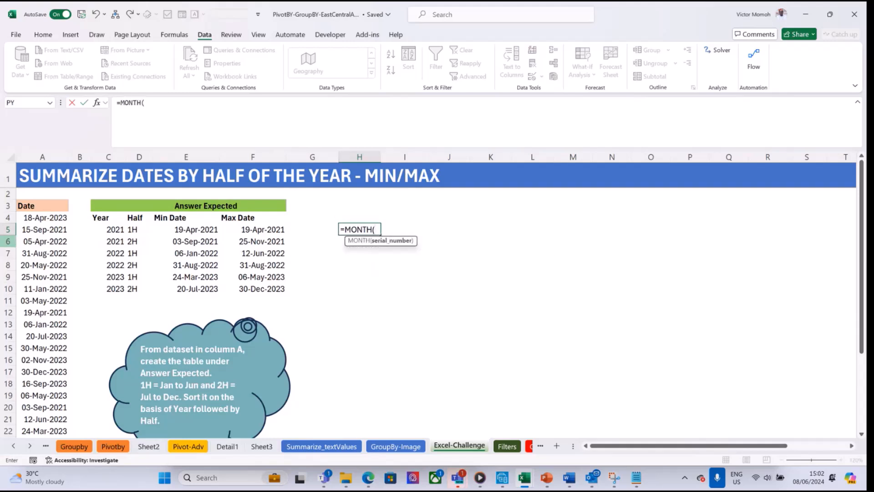
click(48, 221)
key(ctrl+shift+Down)
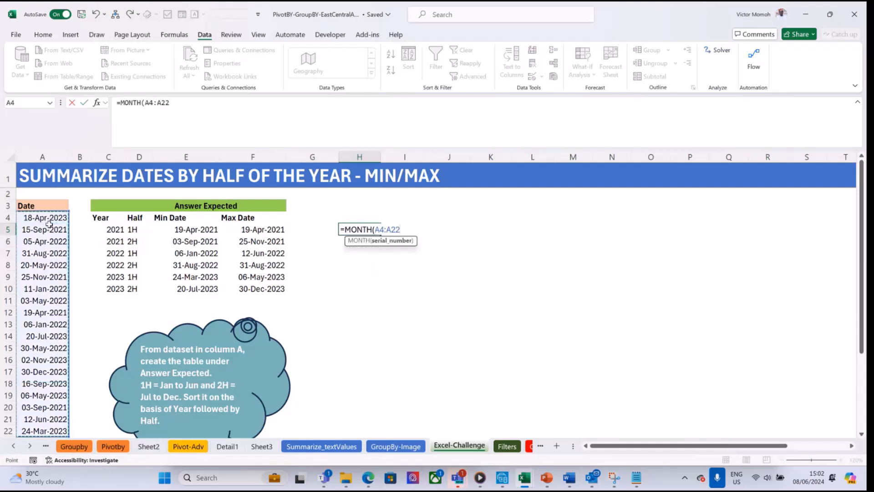
text())
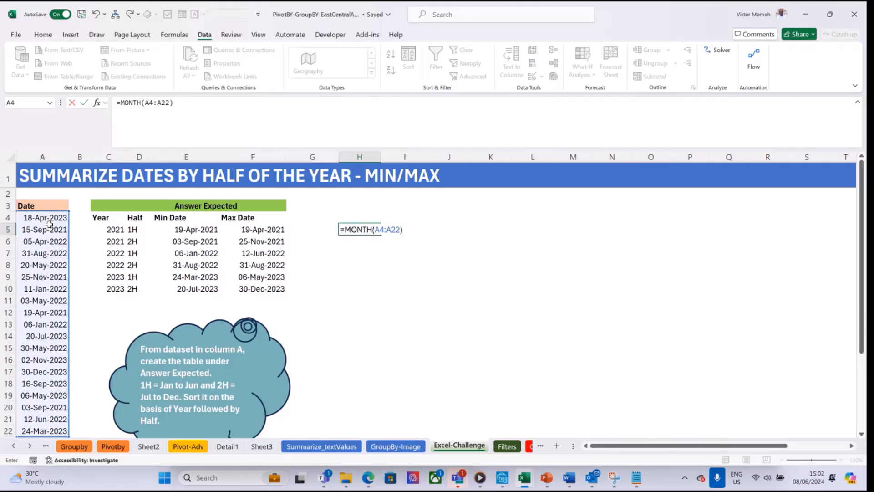
text(/12)
key(Return)
Apply the General number format to the spilled results from H5 down
key(Up)
key(ctrl+shift+Down)
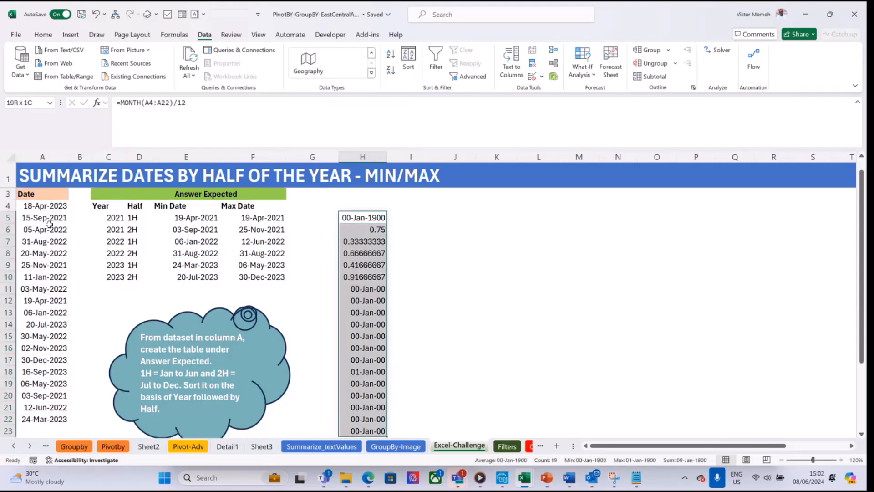
key(ctrl+shift+grave)
key(Up)
key(Down)
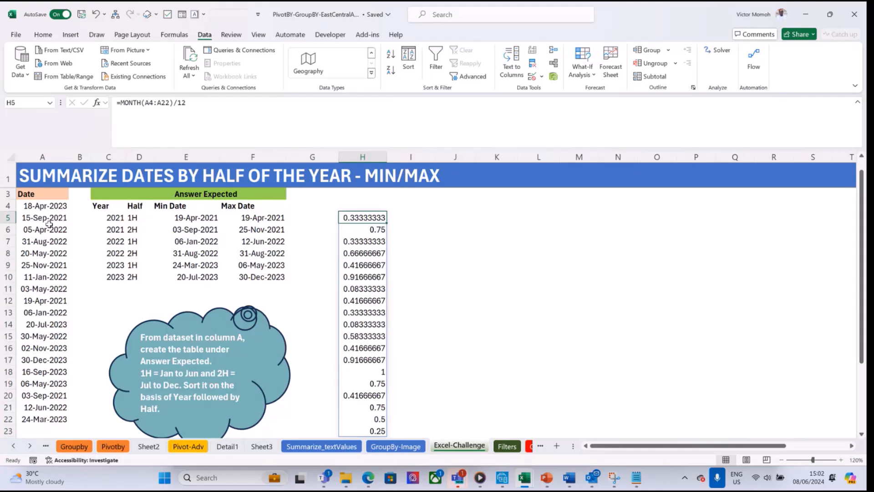
Change the divisor in the H5 formula to 6, giving =MONTH(A4:A22)/6
click(215, 106)
key(BackSpace)
key(BackSpace)
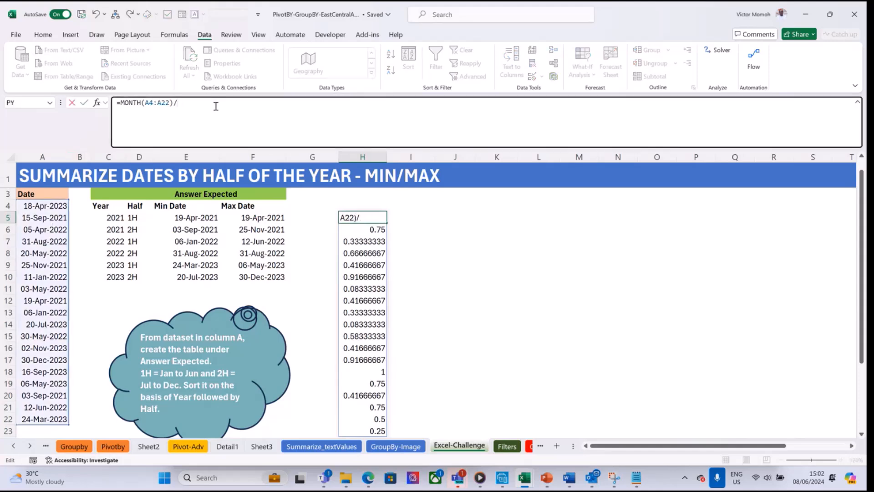
text(6)
key(Return)
key(Up)
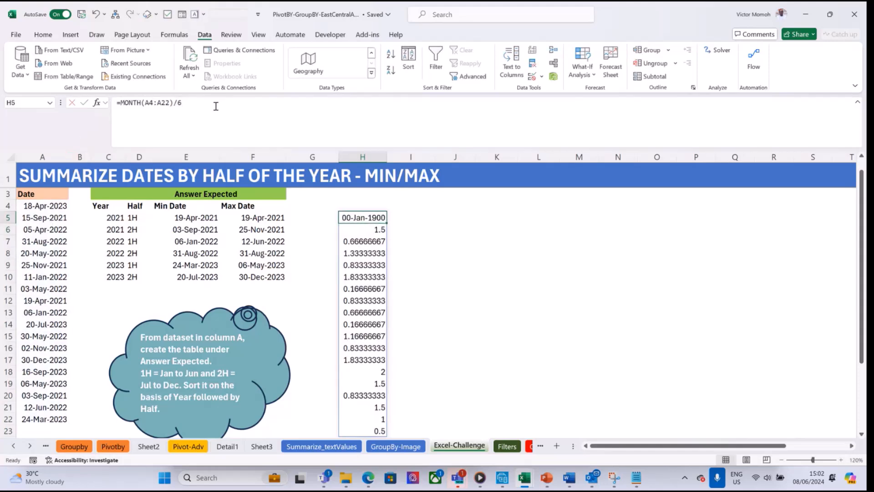
Apply the General format to H5 and wrap its formula in ROUNDUP with 0 digits, giving =ROUNDUP(MONTH(A4:A22)/6,0)
key(ctrl+shift+grave)
click(377, 371)
click(367, 218)
click(122, 104)
text(roun)
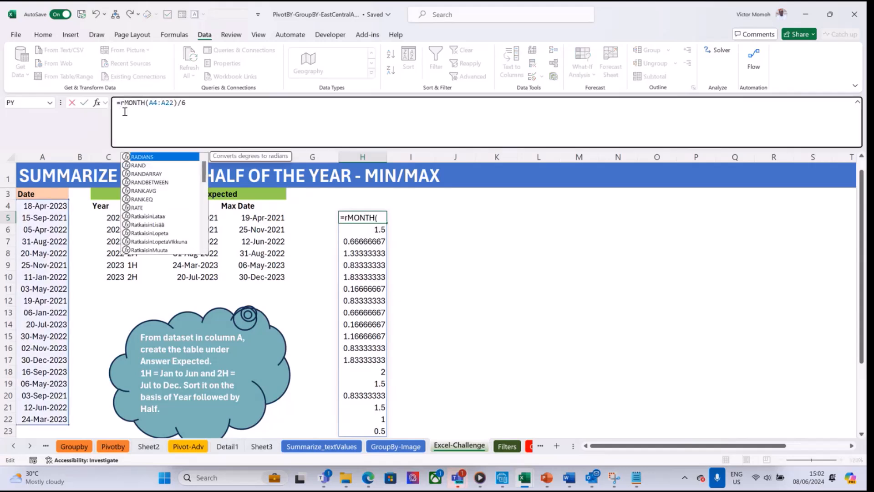
key(Down)
key(Down)
key(Tab)
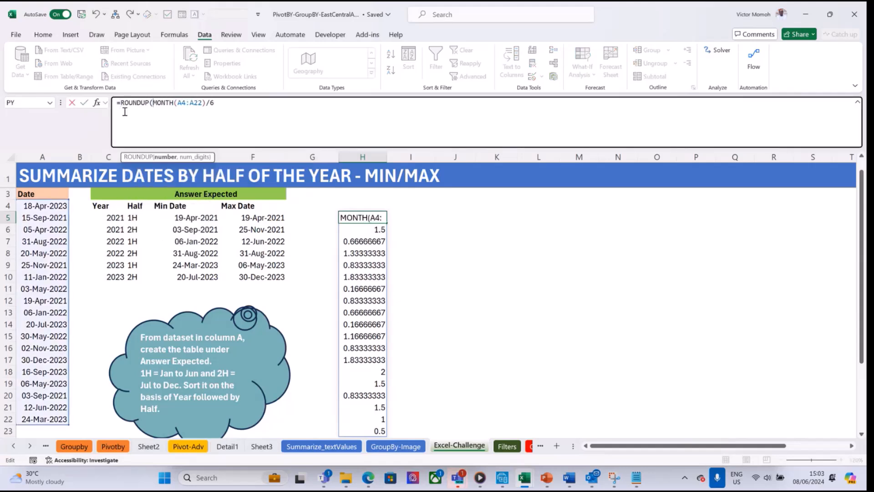
click(223, 103)
text(,0)
key(Return)
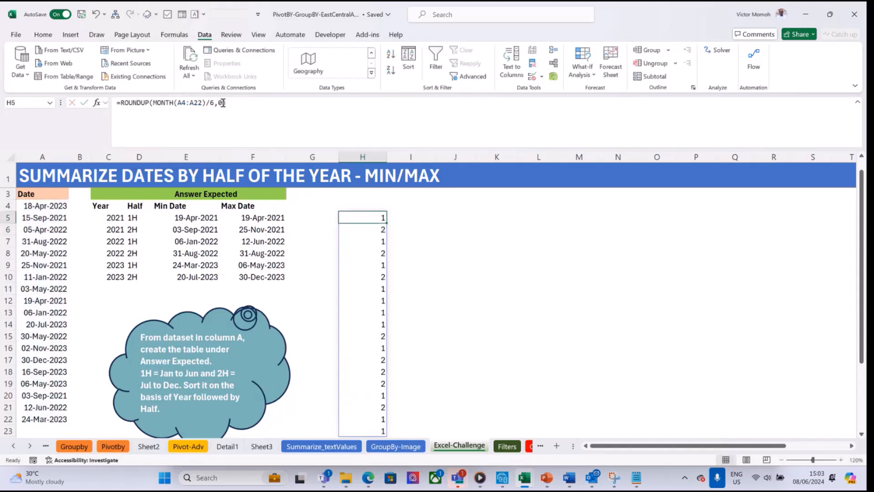
Copy the ROUNDUP(MONTH(A4:A22)/6,0) expression out of the H5 formula without its equals sign, and clear H5
click(64, 218)
click(380, 217)
drag(121, 103, 244, 115)
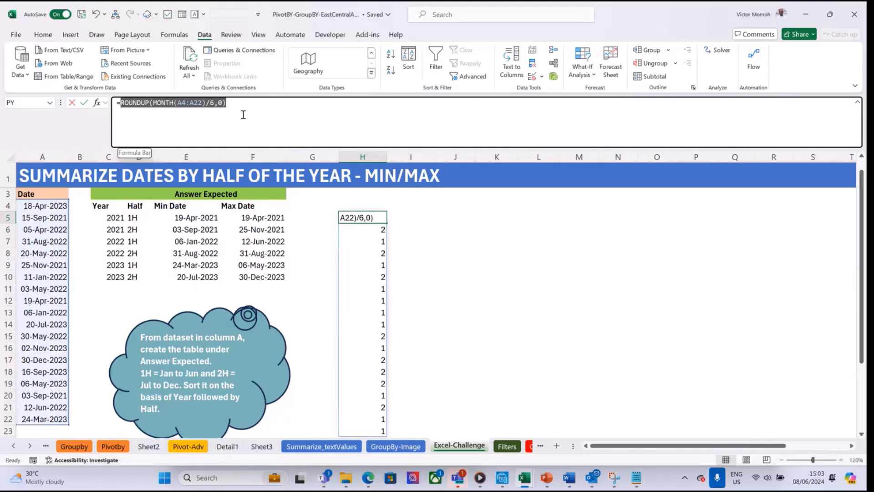
key(Escape)
key(Delete)
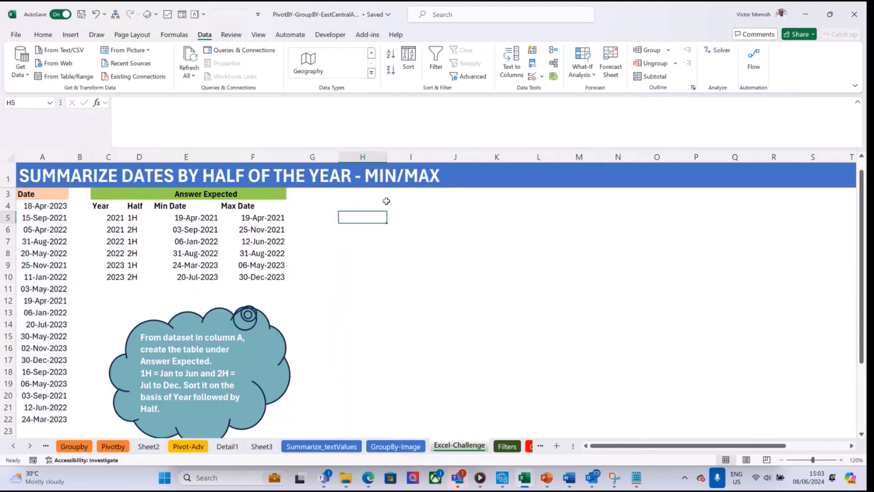
Start a GROUPBY formula in H4 whose row fields are an HSTACK with YEAR(A4:A22) as the first array
click(386, 201)
text(=group)
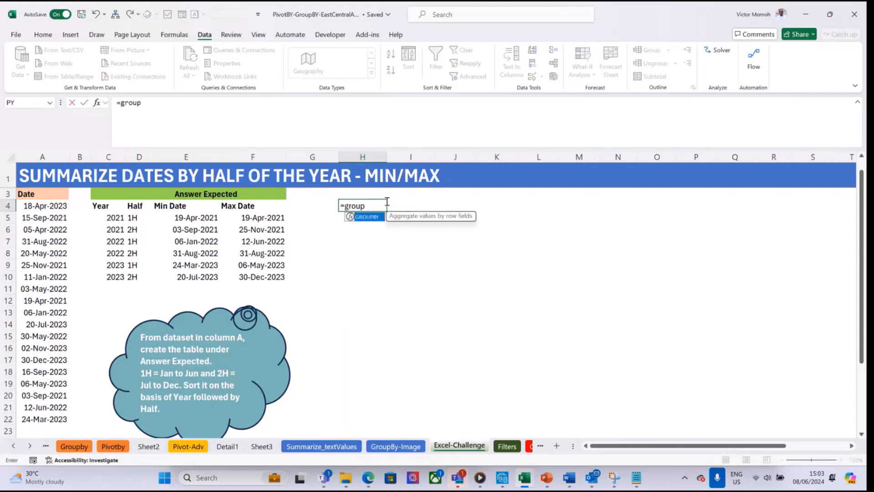
key(Tab)
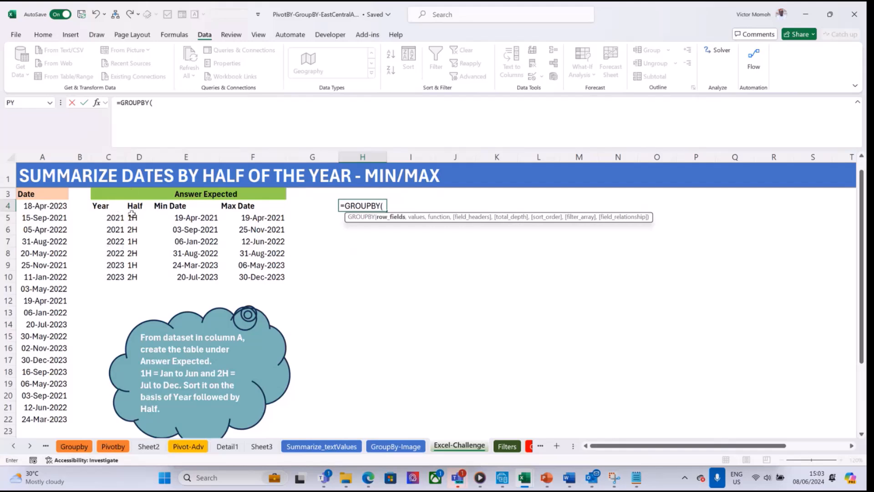
click(169, 103)
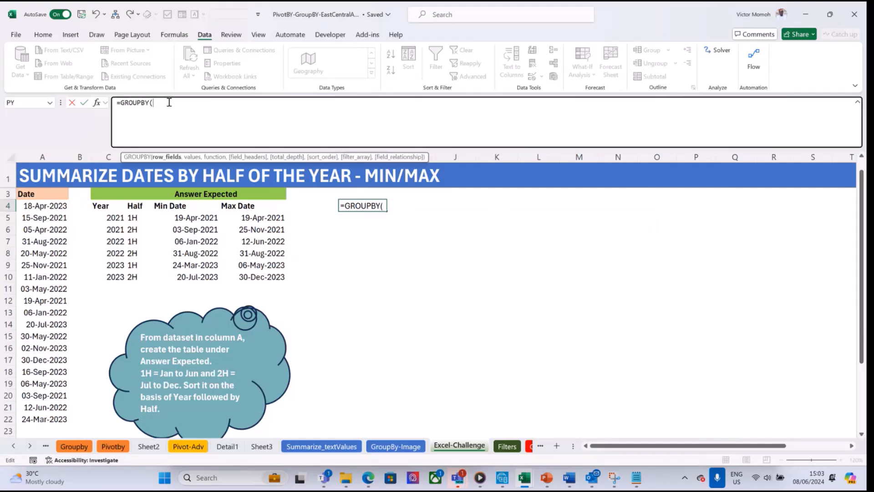
text(hstack)
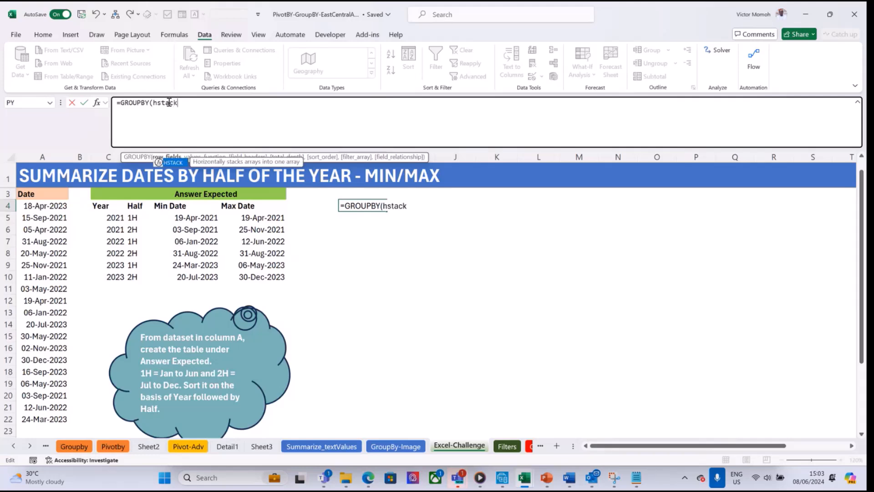
key(Tab)
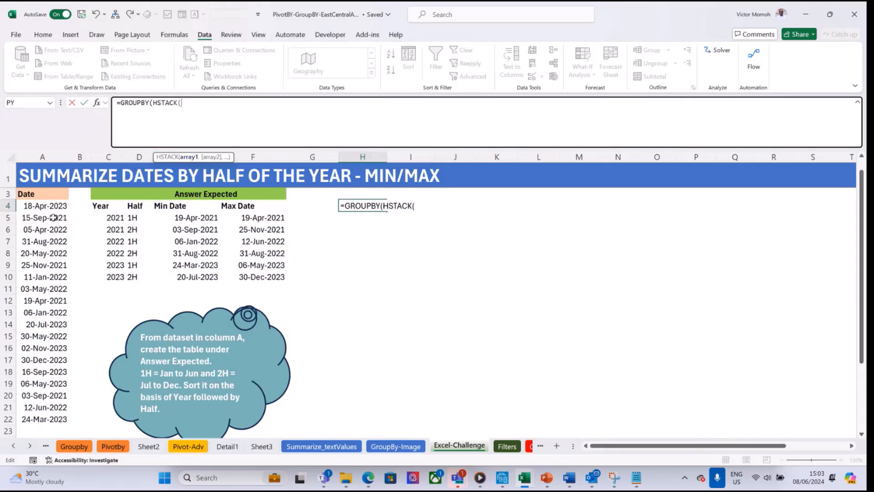
text(year)
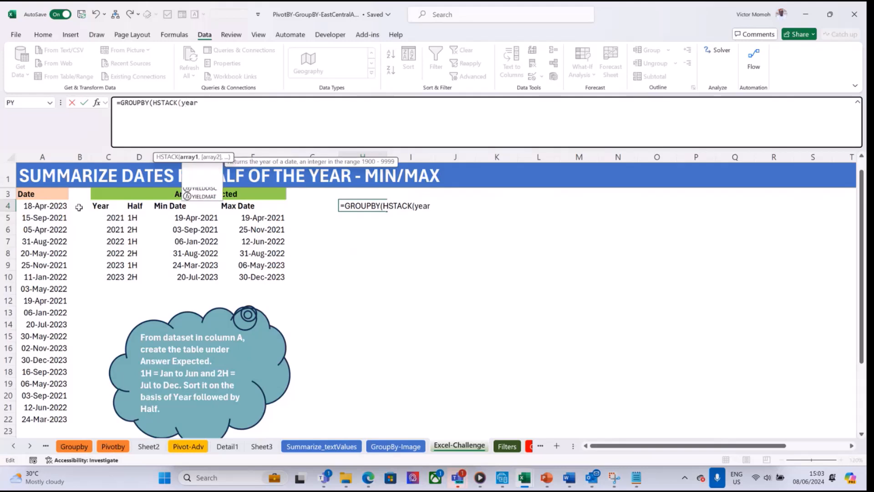
key(Tab)
click(56, 206)
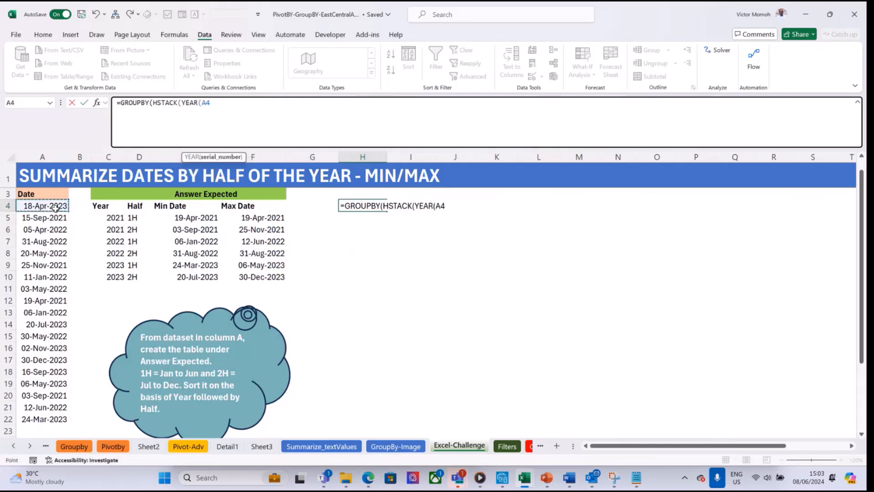
key(ctrl+shift+Down)
text())
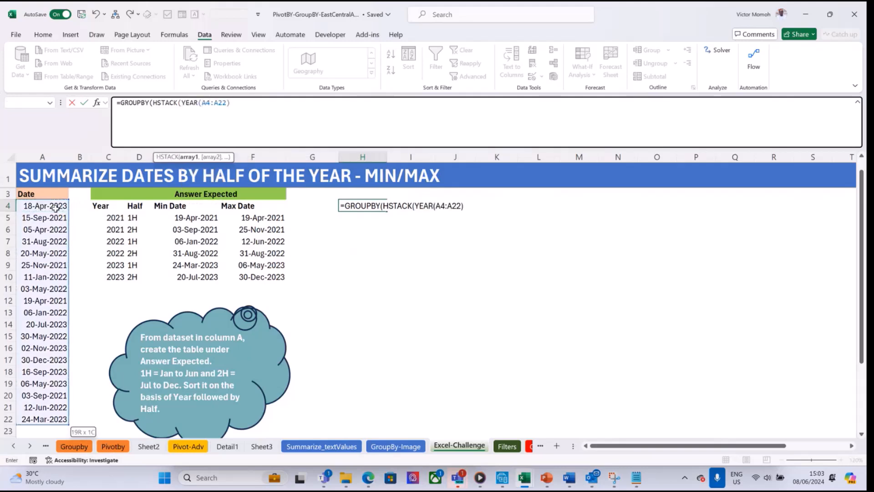
Add ROUNDUP(MONTH(A4:A22)/6,0) as the second HSTACK array and A4:A22 as the GROUPBY values
text(,)
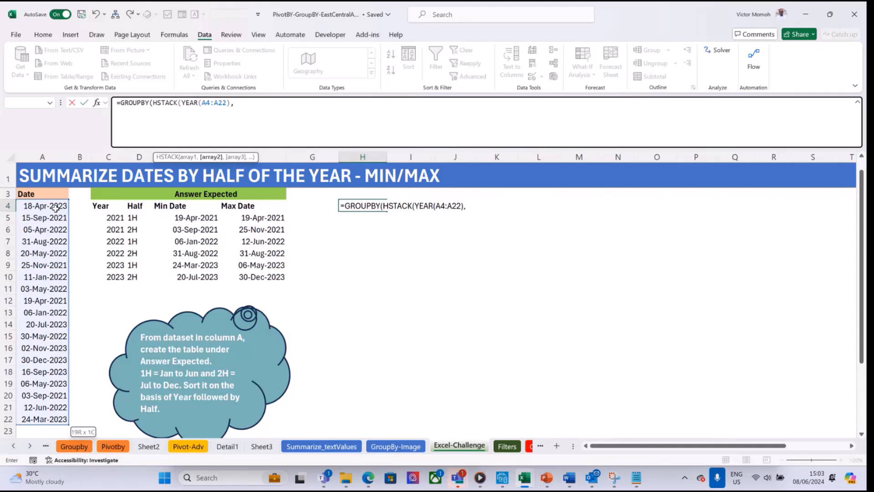
text(ROUNDUP(MONTH(A4:A22)/6,0))
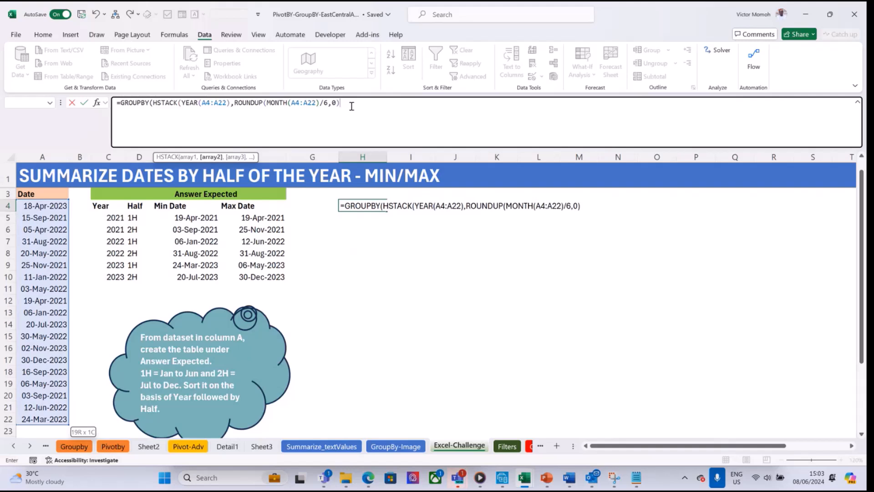
text(),)
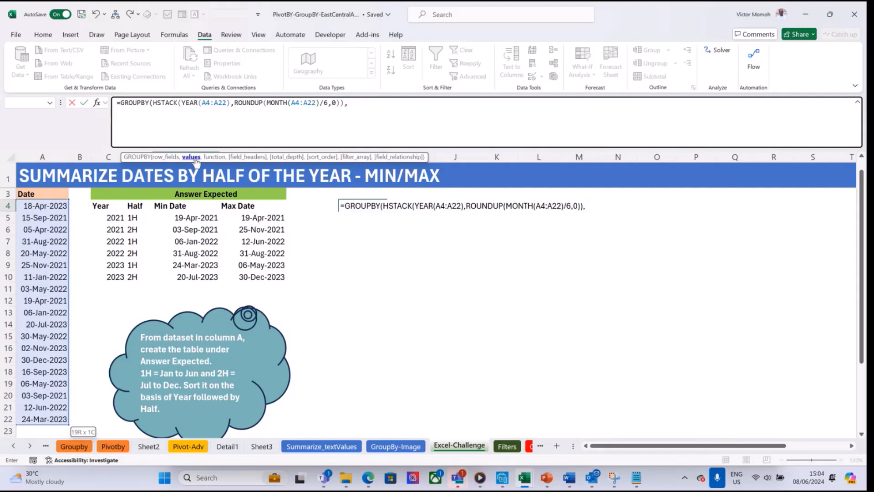
key(alt+Return)
key(Return)
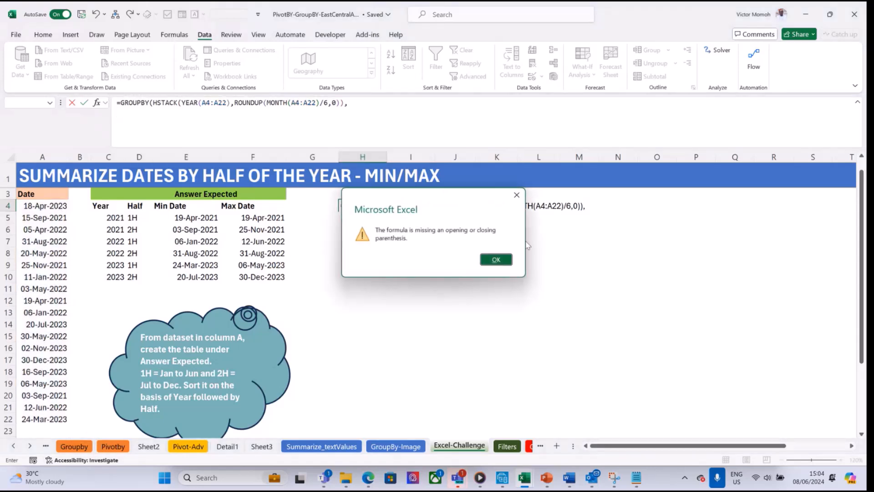
key(Return)
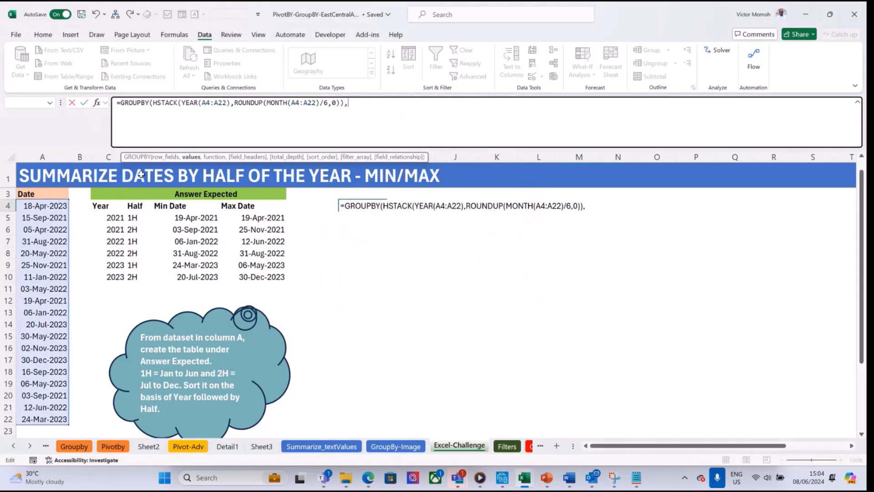
click(51, 204)
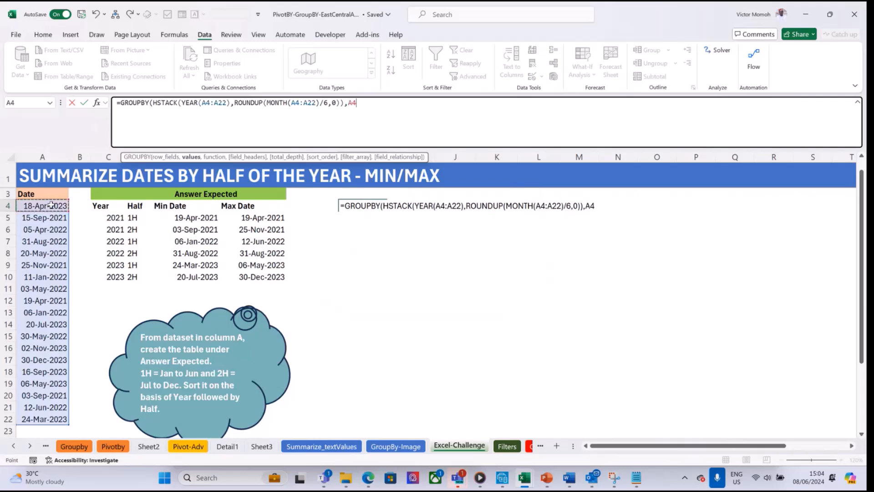
key(ctrl+shift+Down)
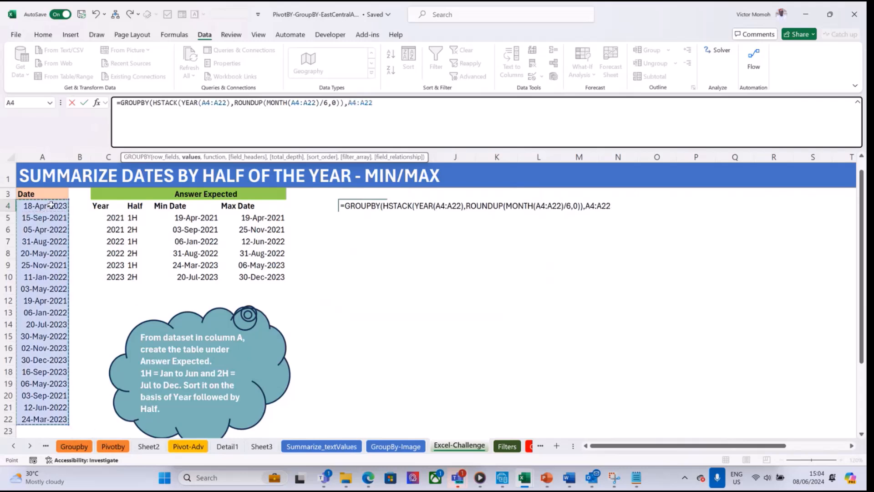
Change all three A4:A22 references in the GROUPBY formula to A3:A22 to include the Date header
click(210, 104)
key(BackSpace)
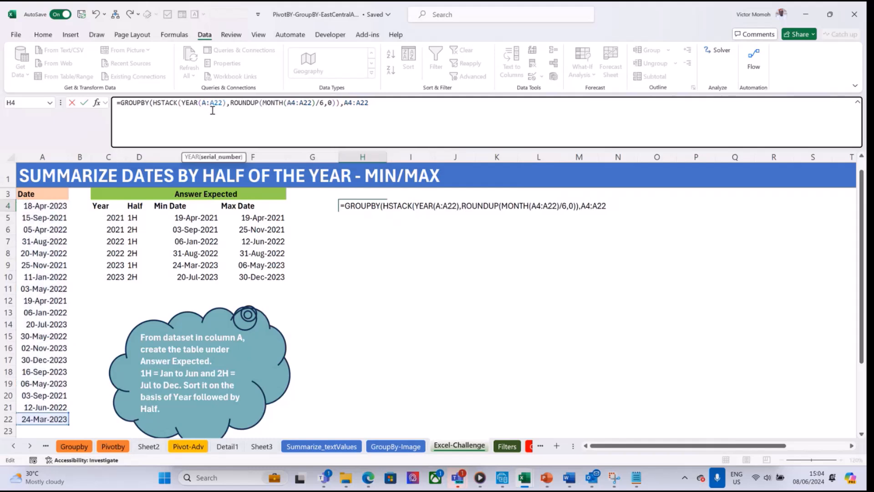
text(3)
click(299, 105)
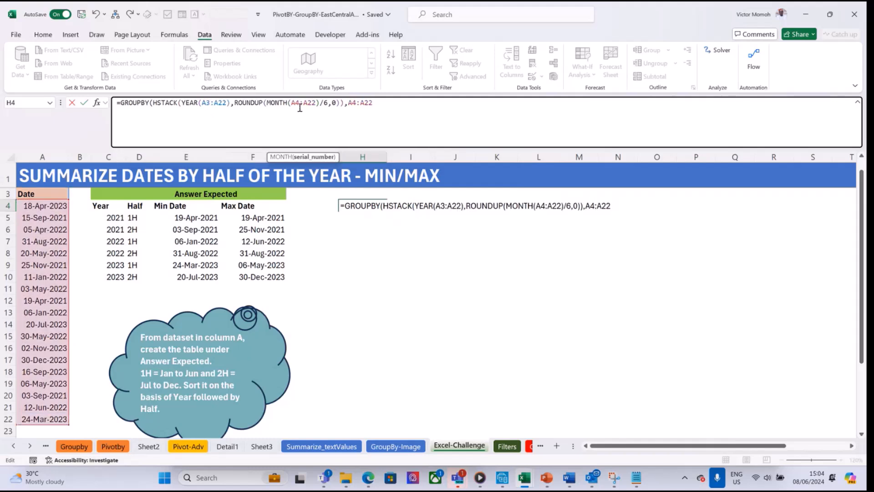
key(BackSpace)
text(3)
click(356, 103)
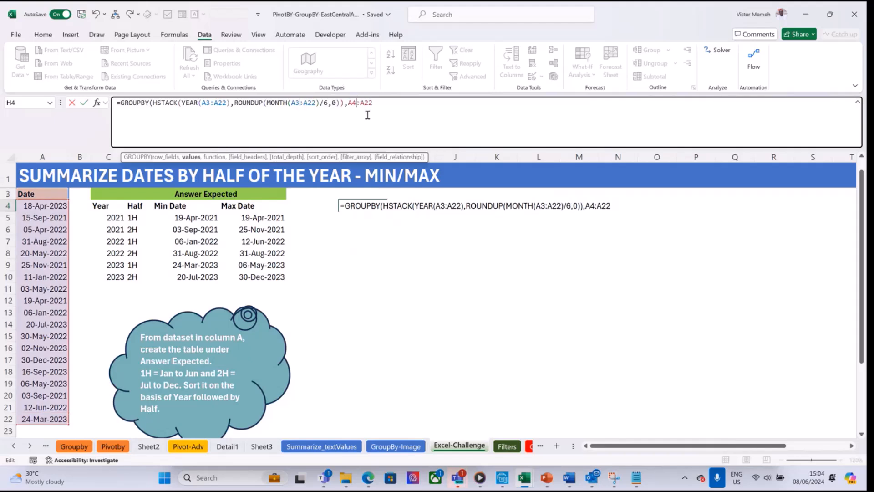
key(BackSpace)
text(3)
Add HSTACK(MIN,MAX) as the GROUPBY function argument and enter the completed formula in H4
click(389, 103)
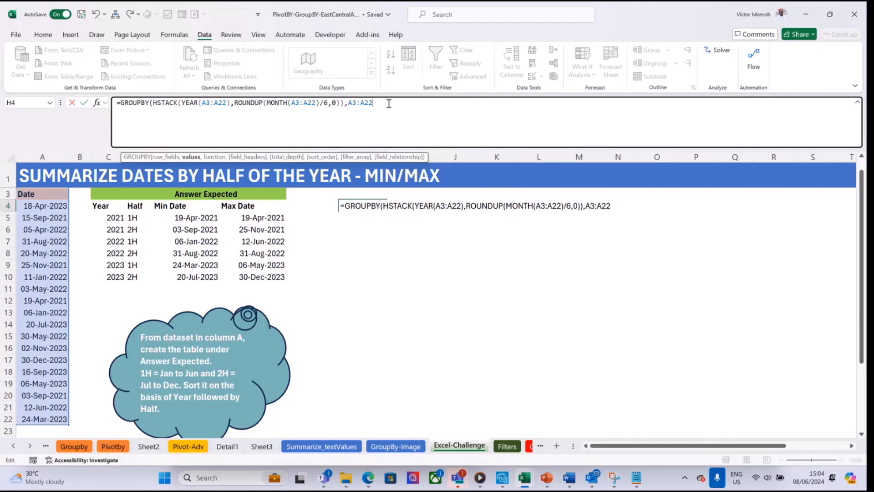
text(,)
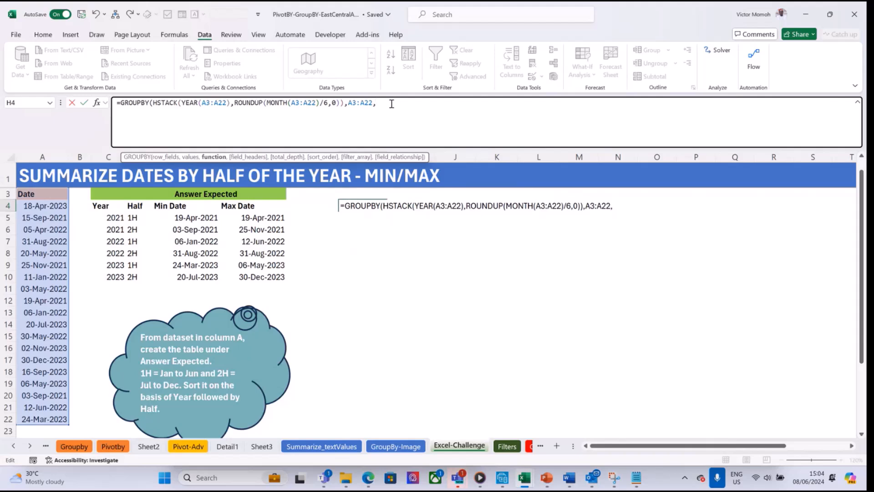
text(hstack()
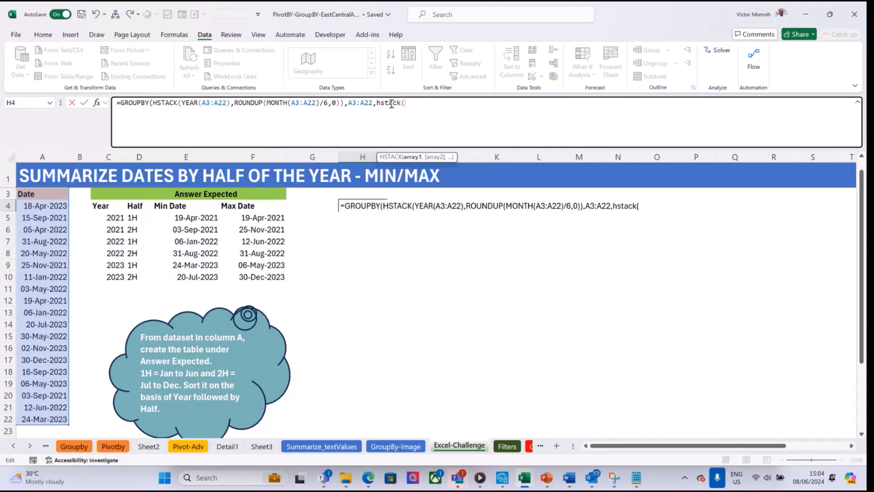
text(min,ma)
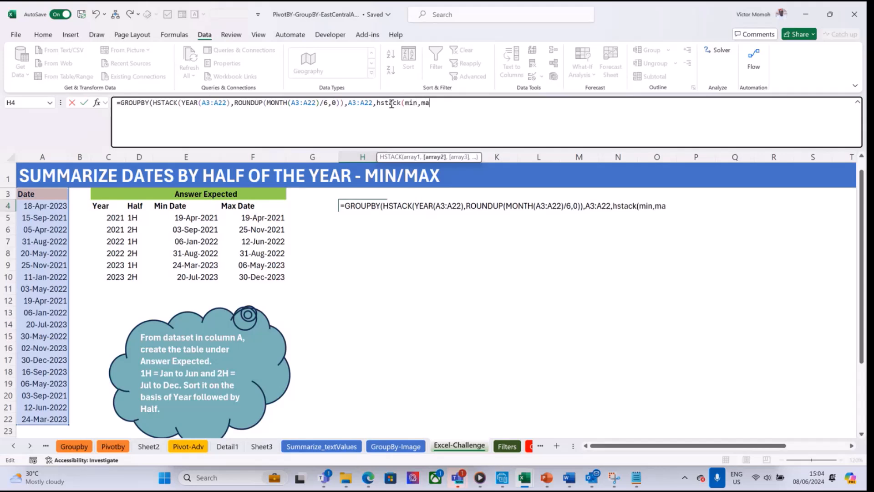
text(x)))
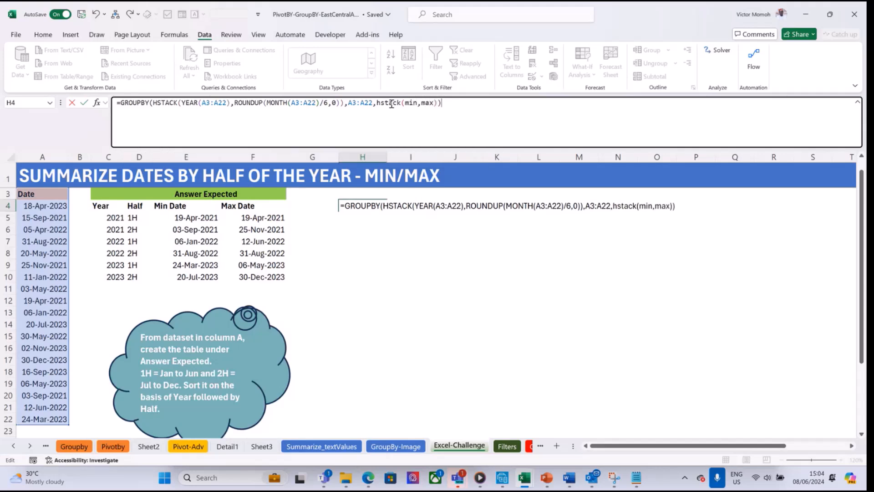
key(Return)
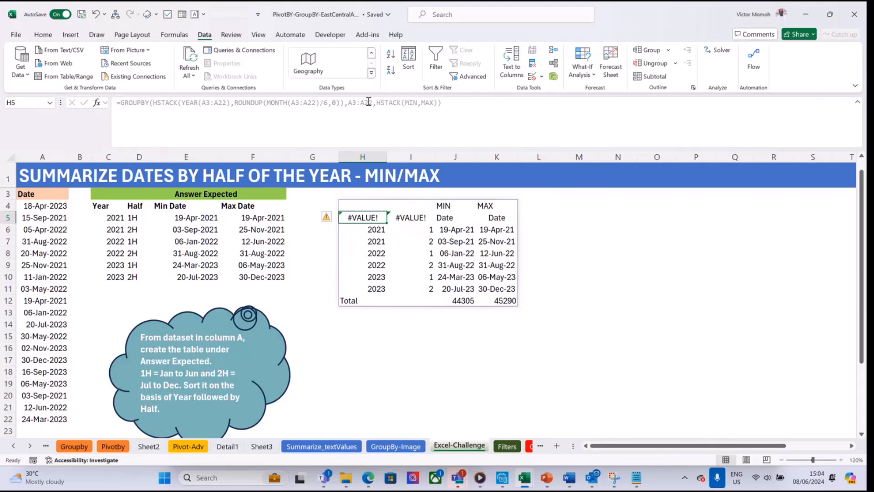
Remove the total row from the H4 GROUPBY result by skipping field_headers and setting total_depth to 0
click(466, 103)
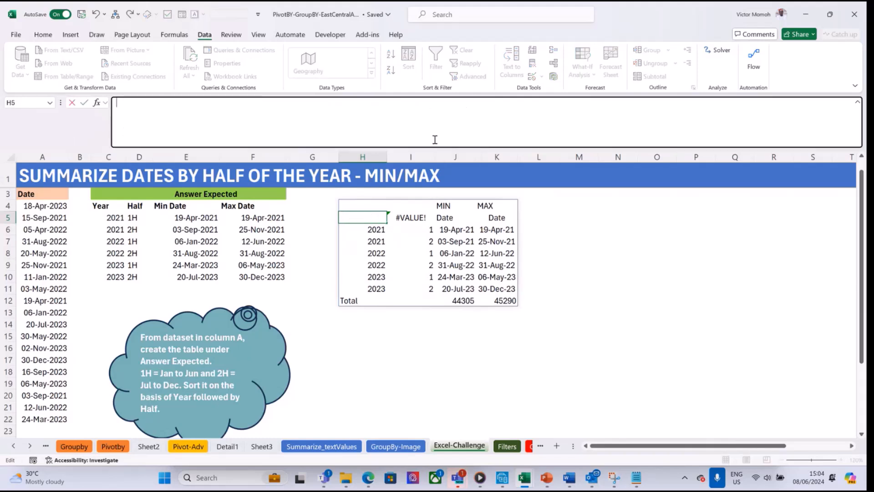
click(372, 207)
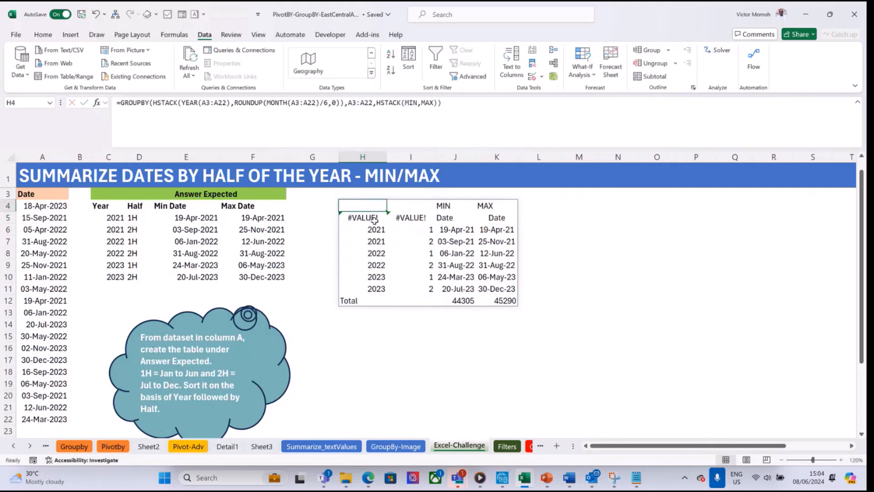
click(439, 103)
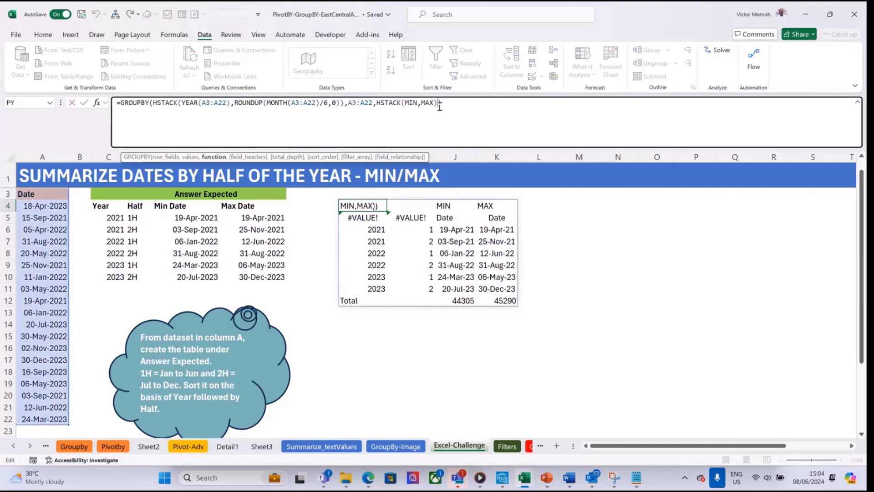
text(,)
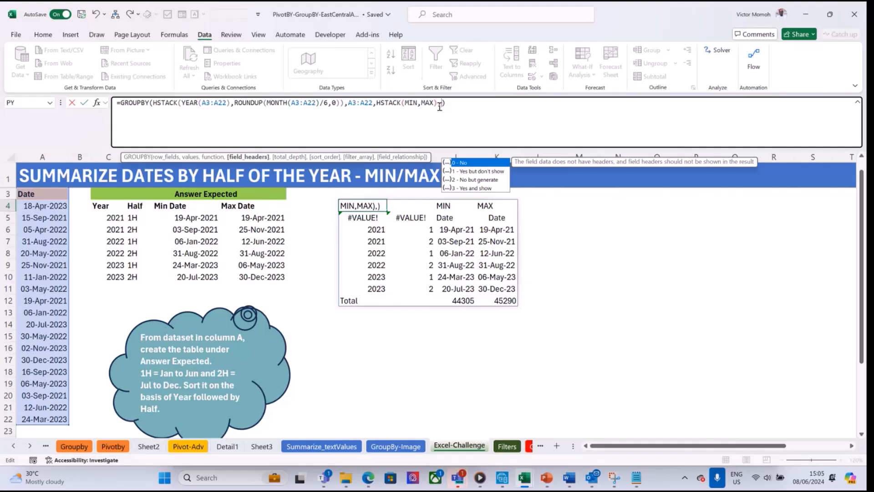
text(,0)
key(Return)
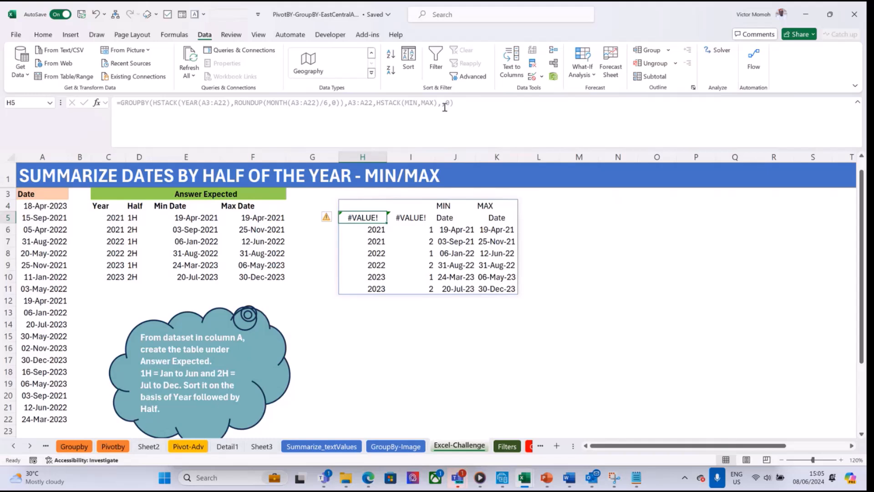
click(376, 201)
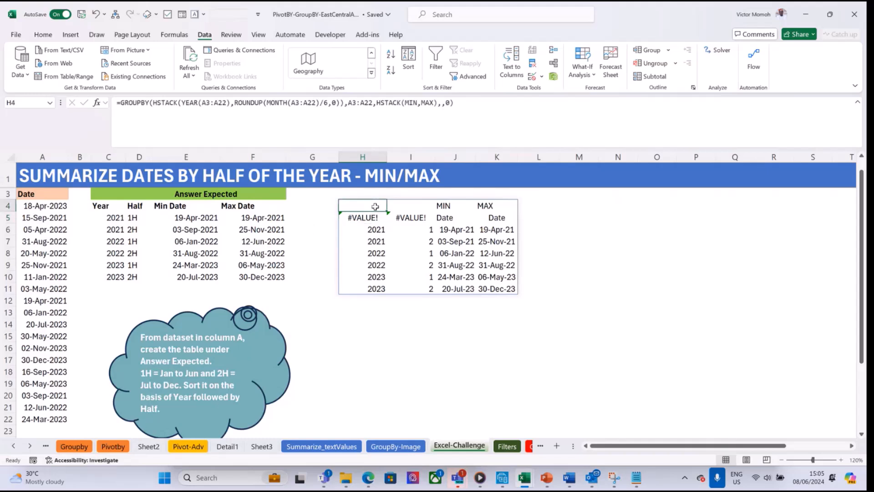
Change all three A3:A22 references in the H4 GROUPBY formula to A4:A22 and enter the formula
click(216, 102)
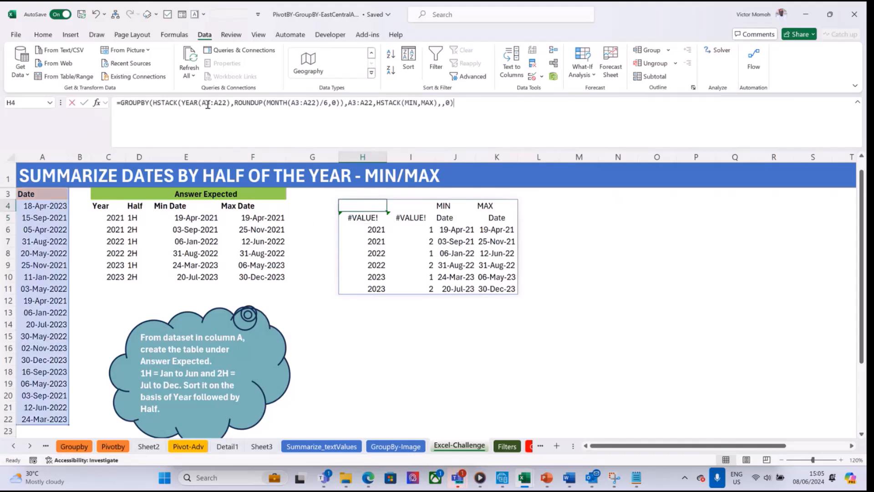
key(BackSpace)
text(4)
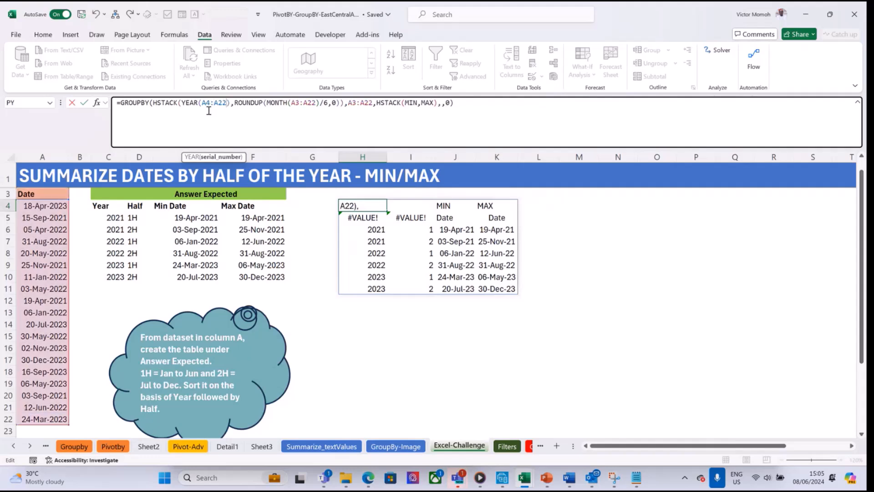
key(Right)
key(Right)
key(Right)
key(Right)
key(Right)
key(Right)
key(Right)
key(Right)
key(Right)
key(Right)
key(Right)
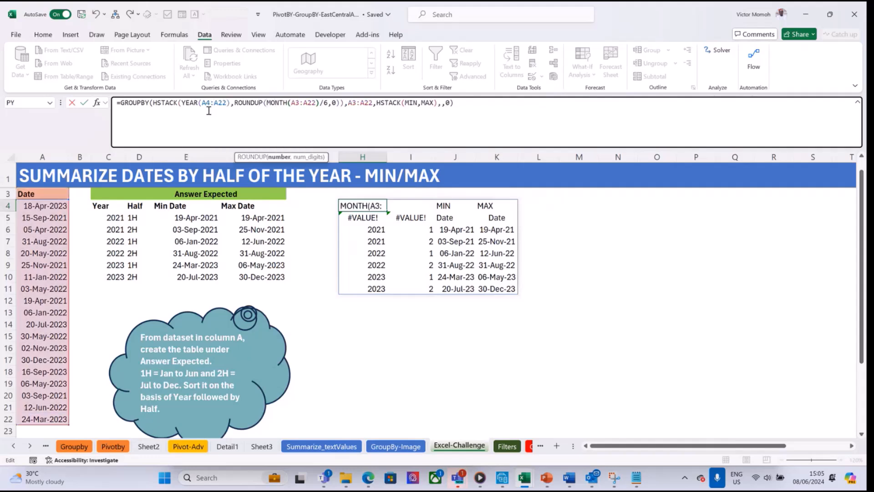
key(BackSpace)
text(4)
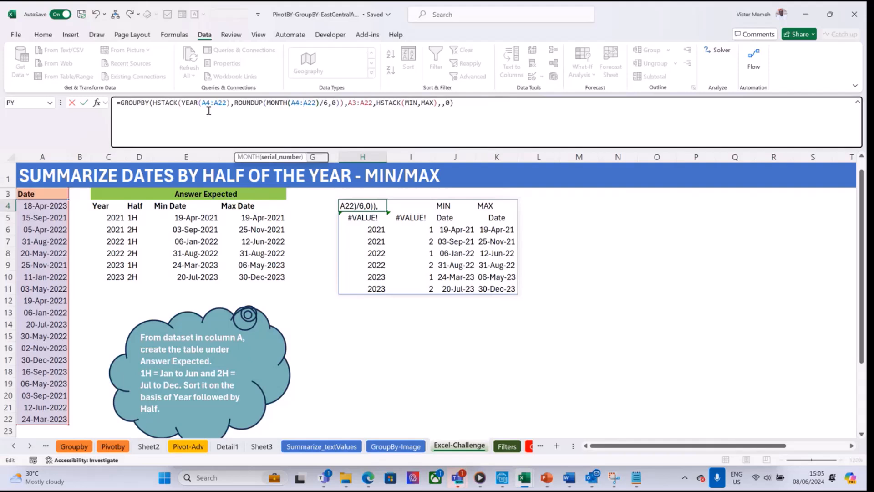
key(Right)
key(Right)
key(BackSpace)
text(4)
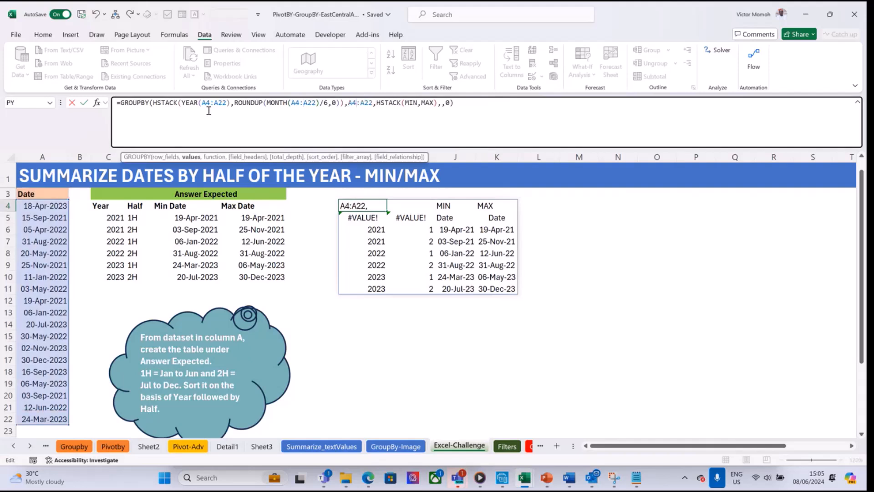
key(ctrl+Return)
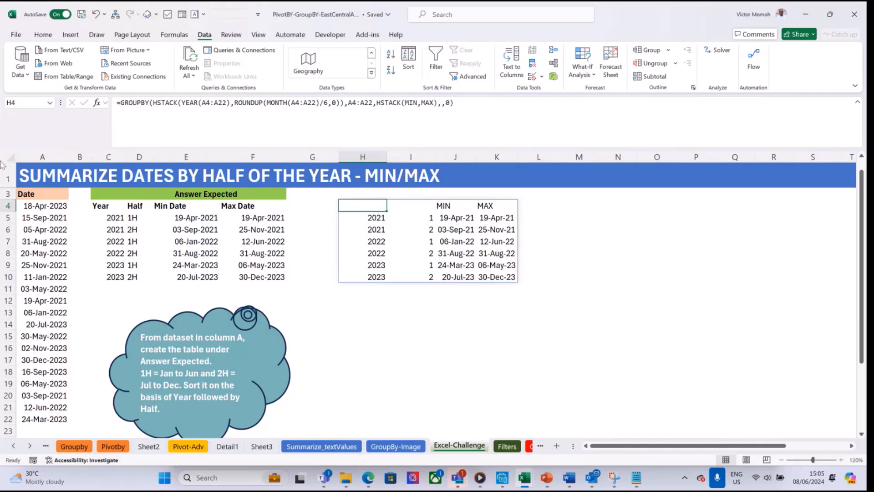
Create a PivotTable on a new worksheet from the Date list in A3:A22 using the PivotTable and PivotChart Wizard
click(50, 195)
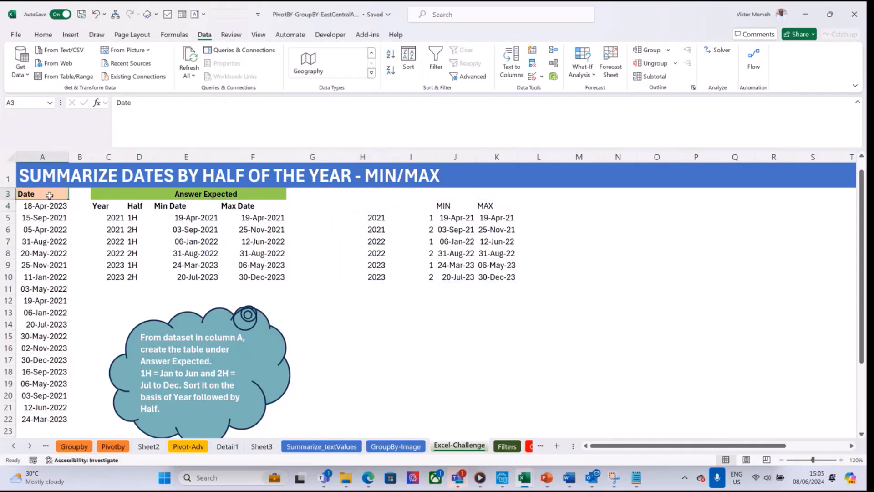
key(ctrl+shift+Down)
key(alt+d)
key(p)
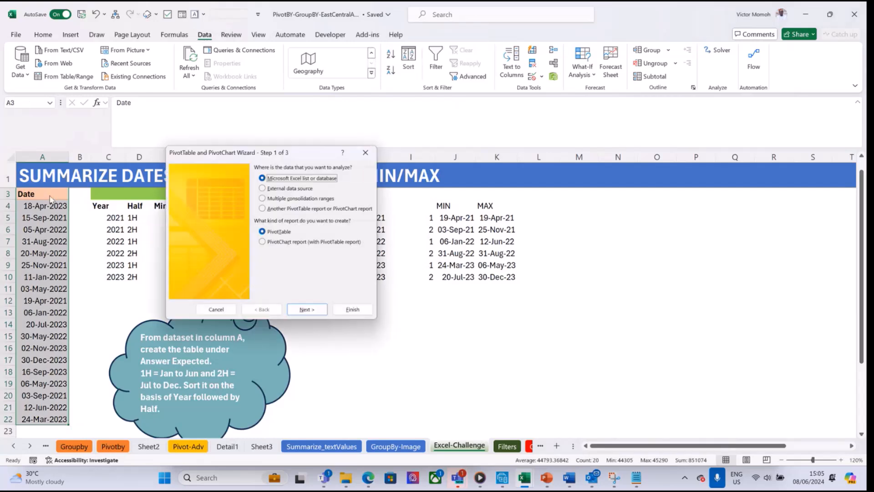
click(308, 313)
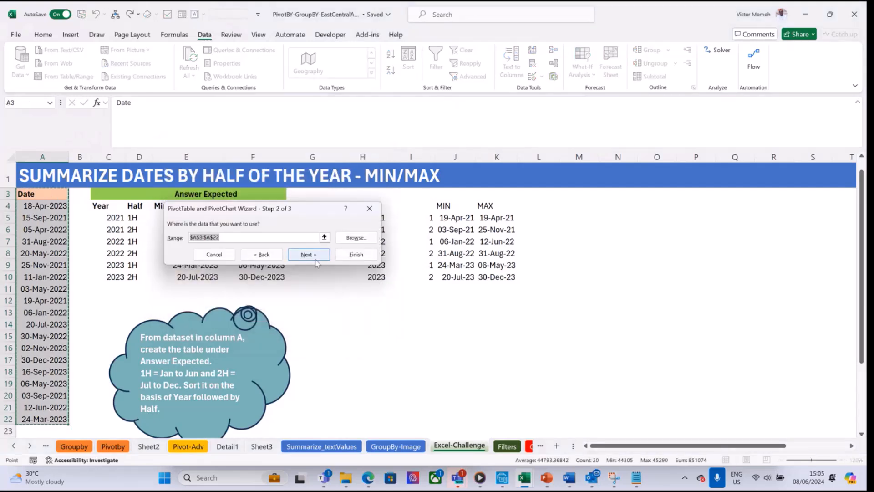
click(316, 257)
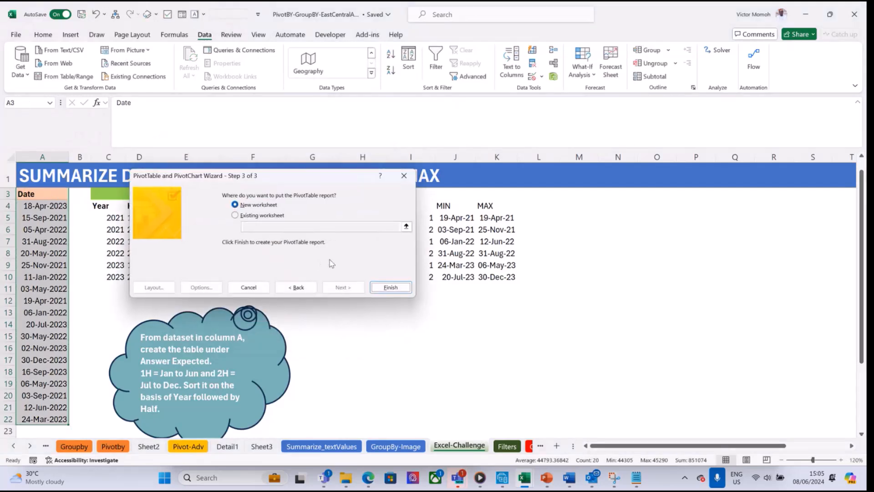
click(390, 289)
Add Date to the PivotTable rows and also to its values, summarizing the value field by Min
click(718, 224)
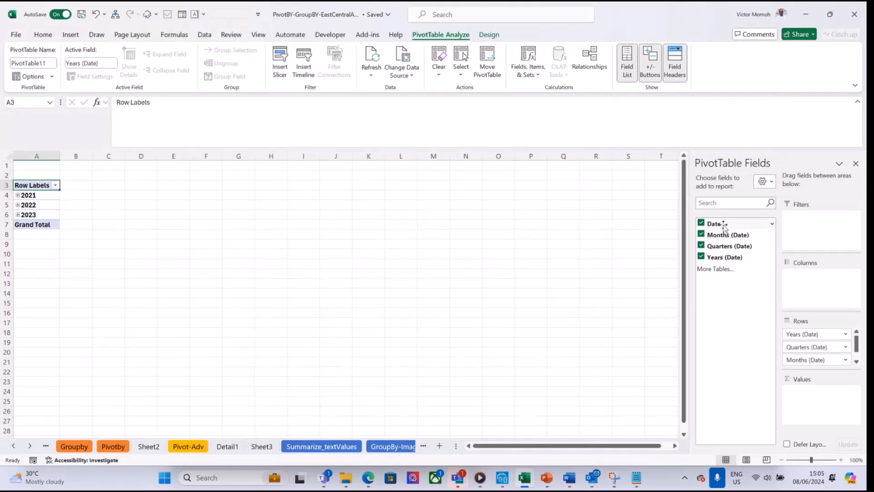
drag(725, 226, 815, 393)
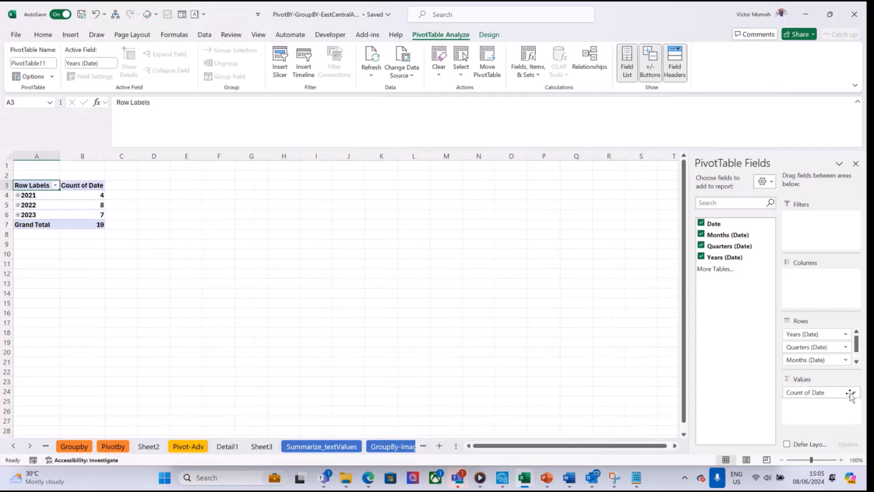
click(846, 392)
click(842, 378)
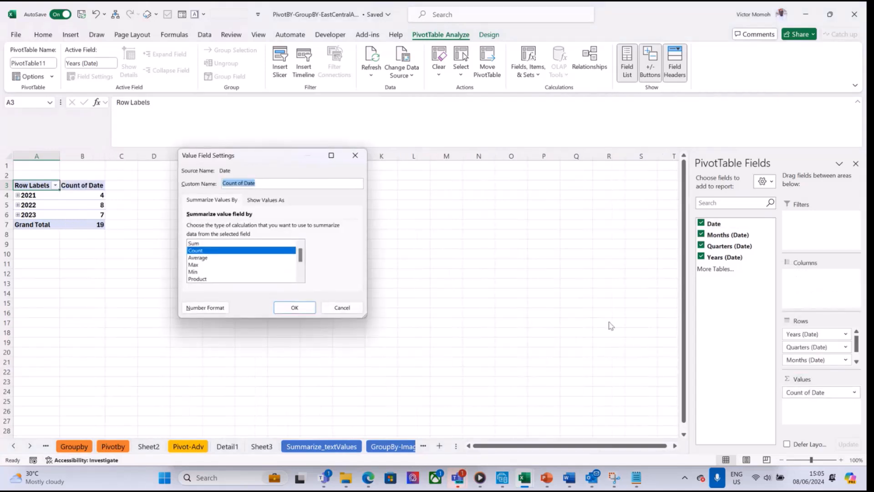
click(226, 271)
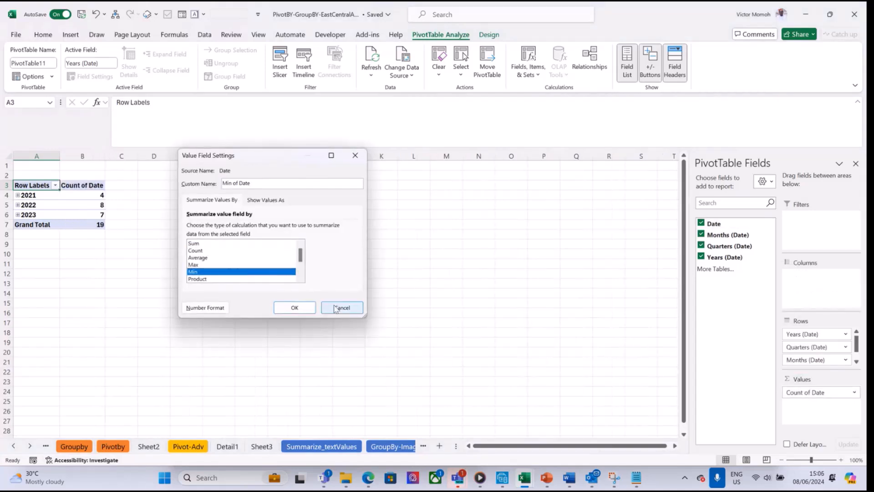
click(305, 307)
Add Date to the PivotTable values a second time and summarize this field by Max
drag(721, 225, 825, 408)
click(825, 405)
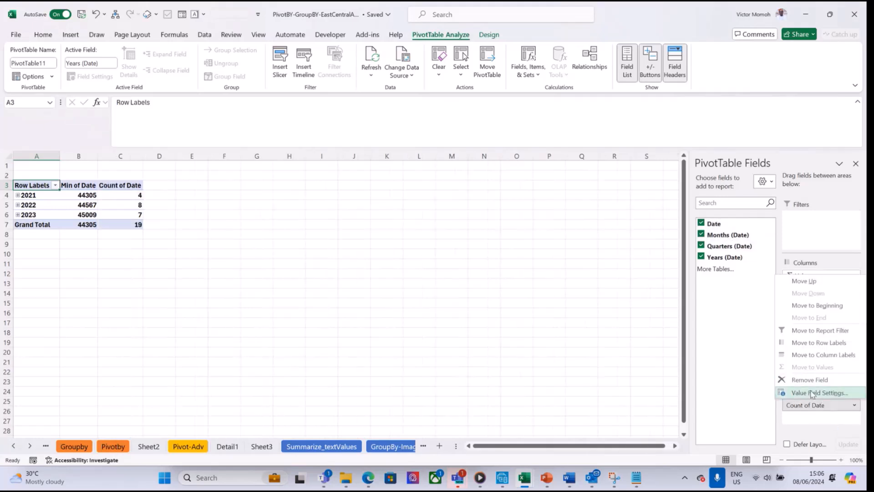
click(812, 393)
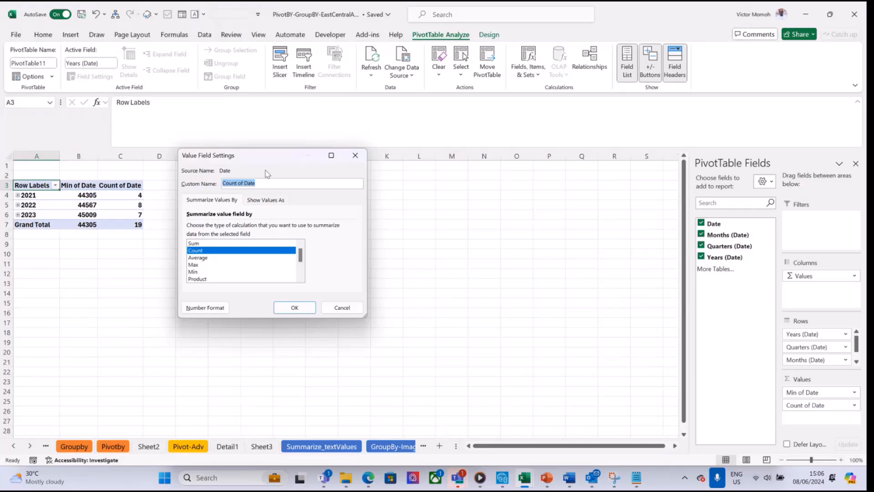
click(194, 264)
click(294, 307)
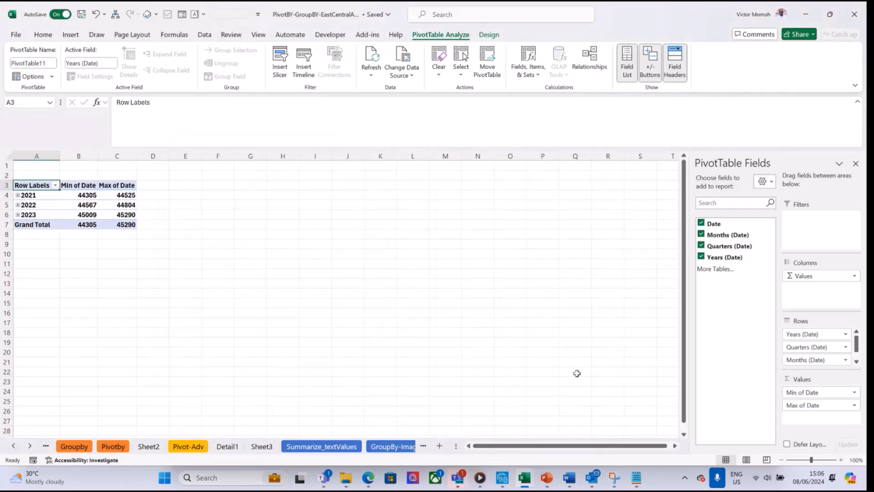
Apply the day-month-year date format to the Min of Date and Max of Date values in B4:C7
drag(86, 195, 128, 225)
key(ctrl+shift+3)
key(ctrl+shift+3)
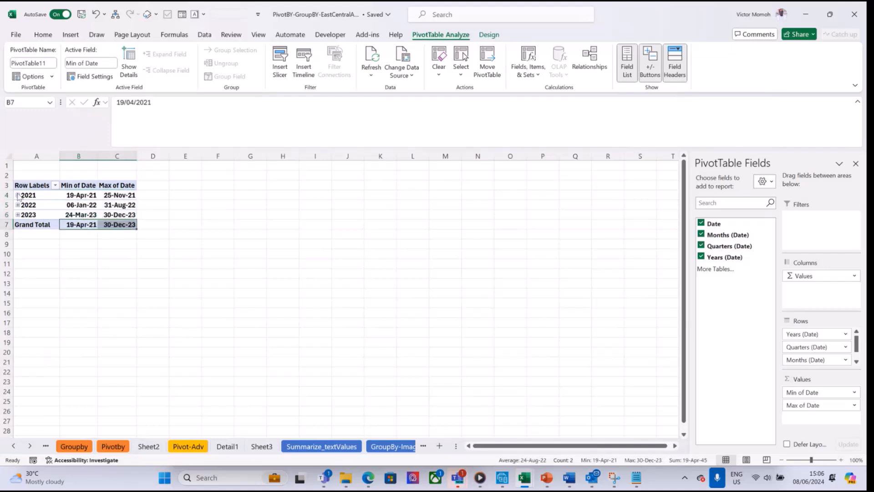
Expand 2021 into its quarters, and open and collapse the month detail under Qtr2
click(41, 195)
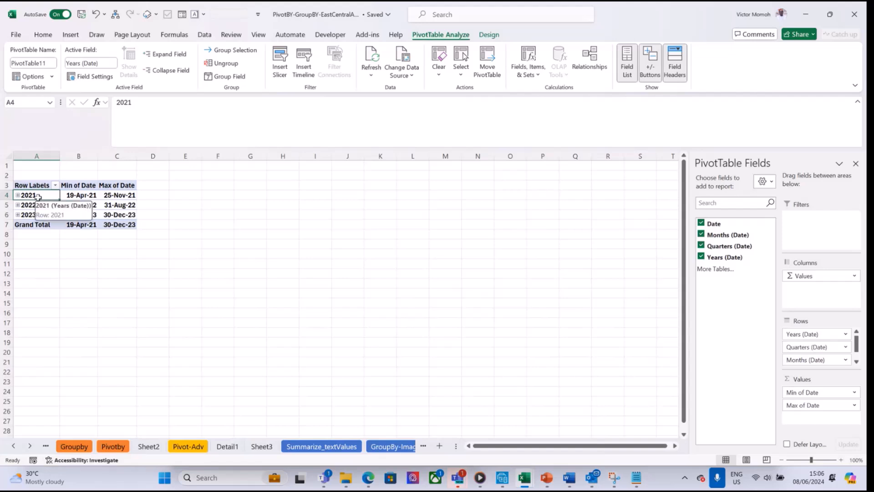
double_click(38, 197)
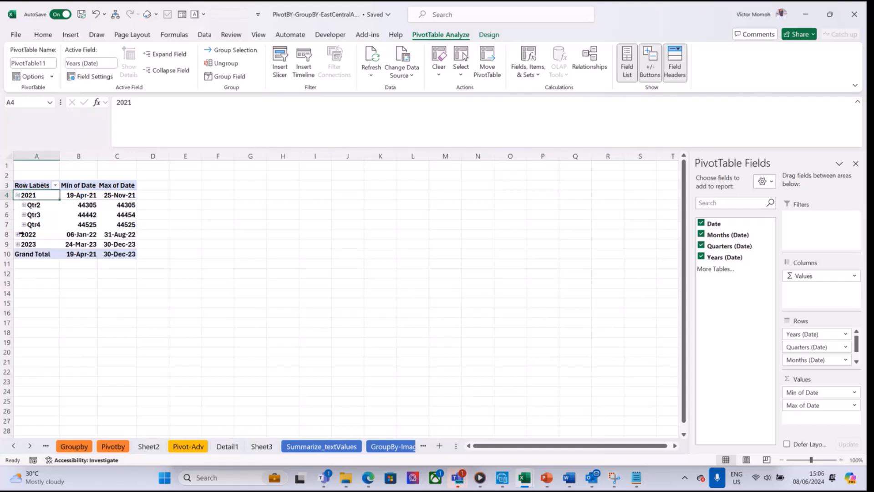
click(24, 206)
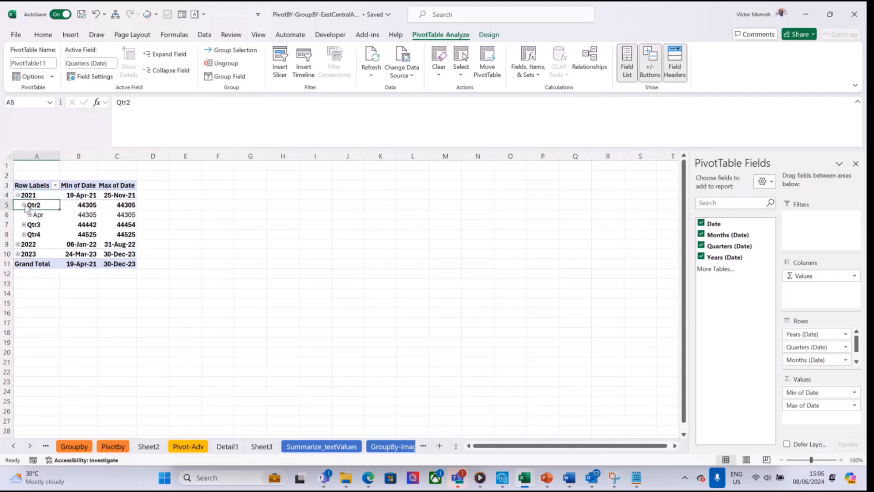
click(24, 206)
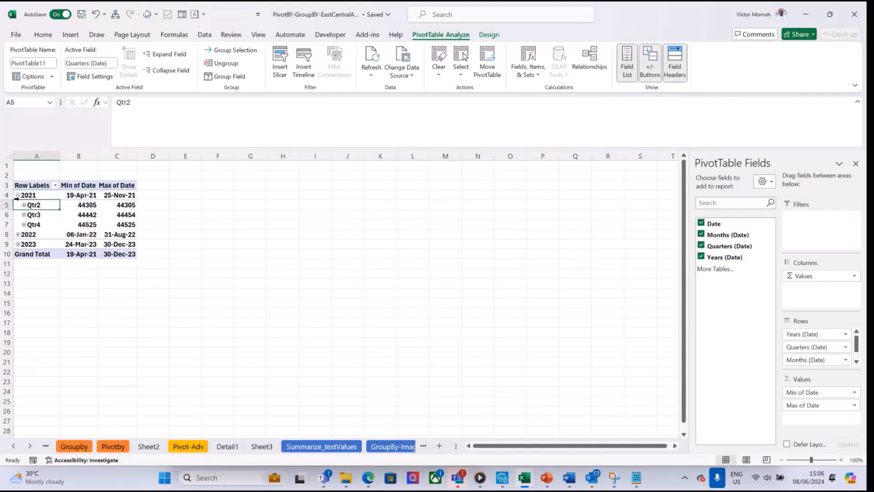
Show the PivotTable report in tabular form
click(486, 35)
click(82, 68)
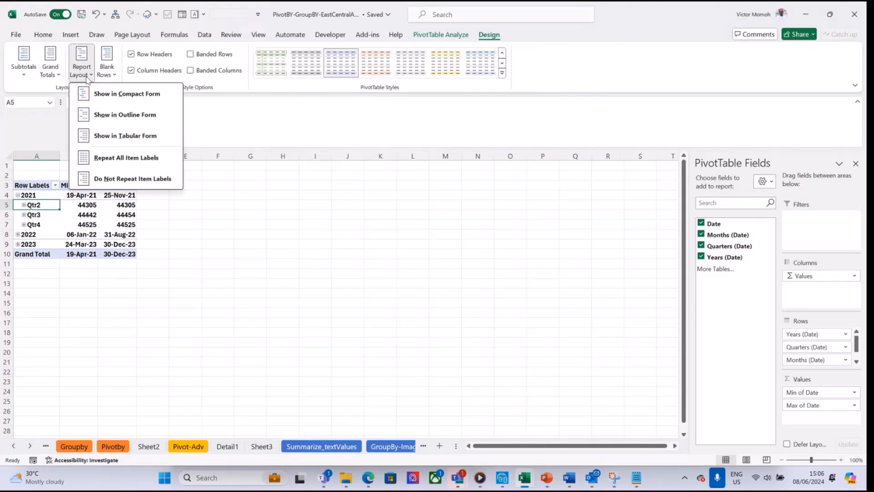
click(136, 139)
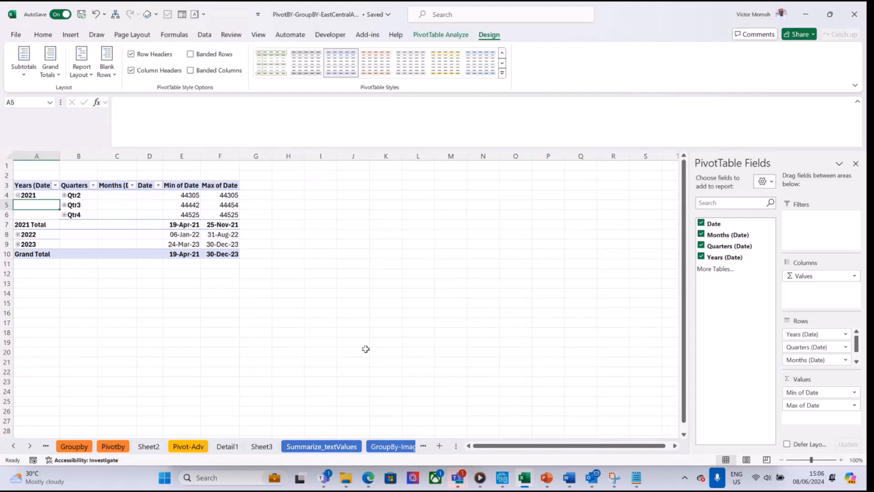
Return to the Excel-Challenge sheet and compare the expected answer from C5 with the GROUPBY result from H5
click(30, 447)
click(30, 446)
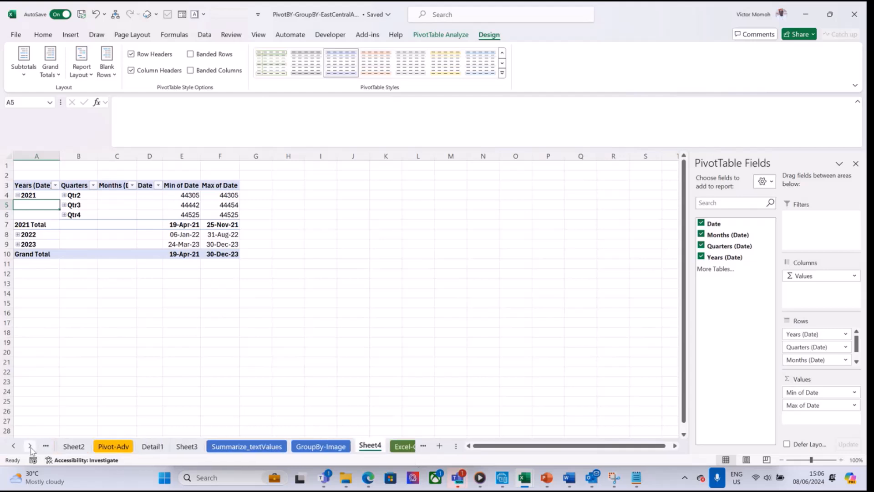
click(360, 446)
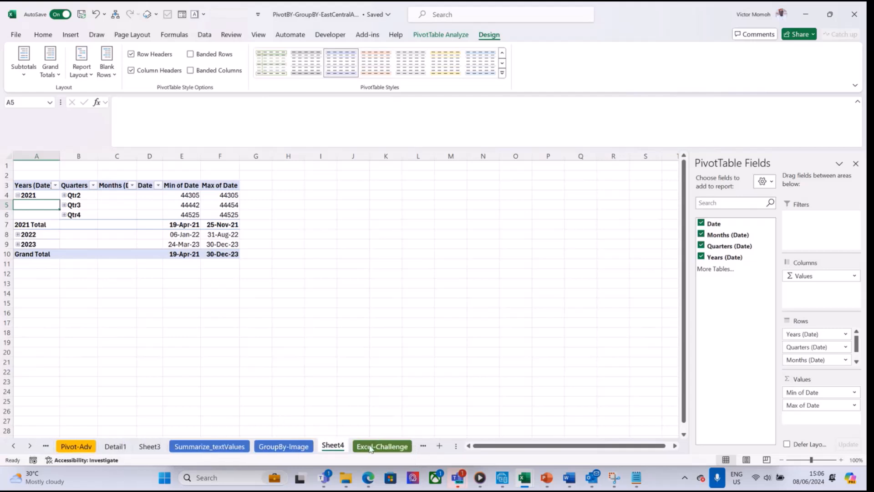
click(114, 217)
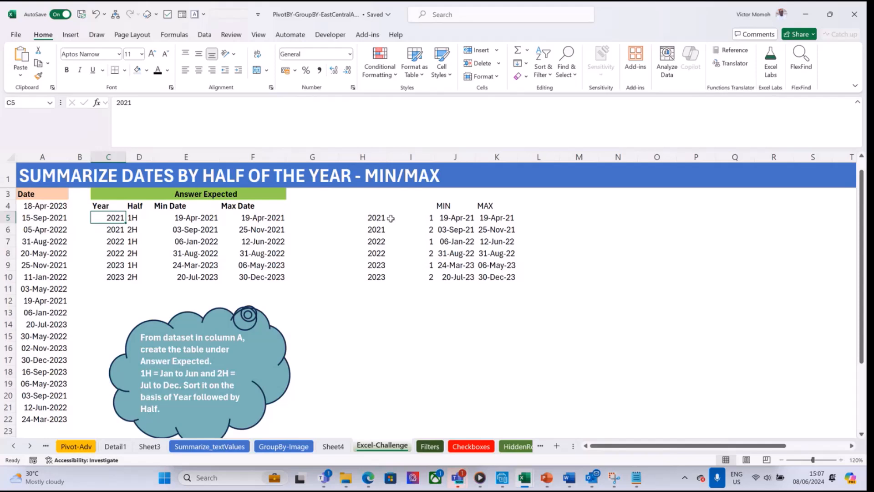
click(391, 218)
click(380, 217)
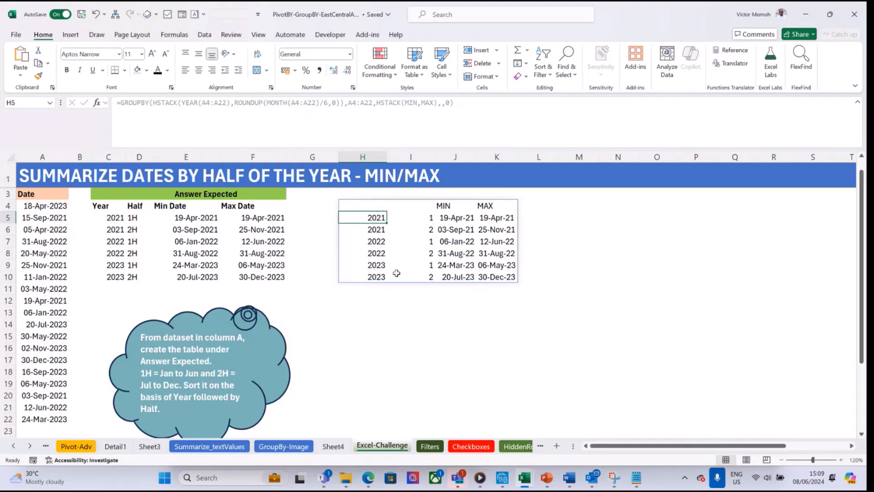
On the HiddenRows sheet, insert a Country slicer for the hiddenTable table and place it beside the table around columns K to N
click(519, 449)
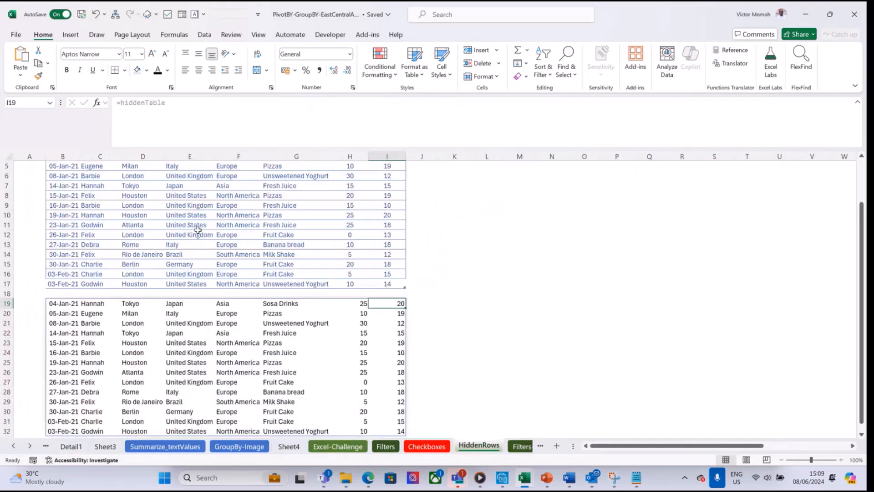
click(195, 226)
scroll(187, 228, up, 2)
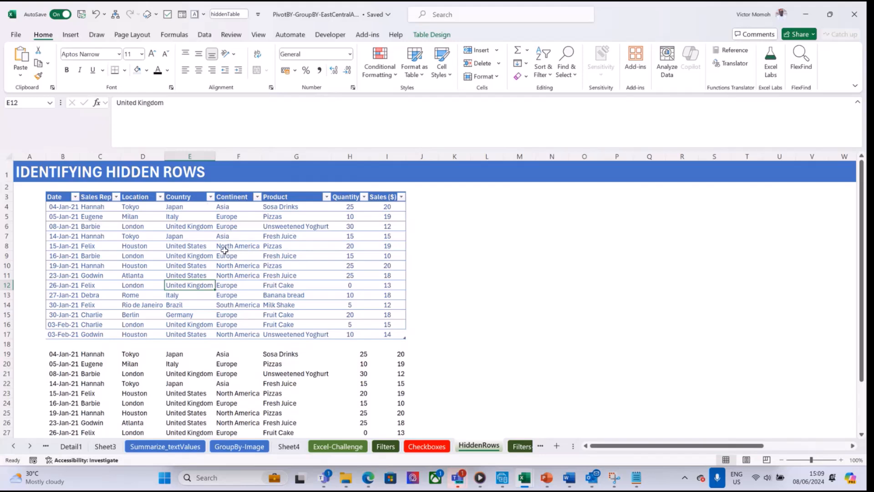
click(430, 35)
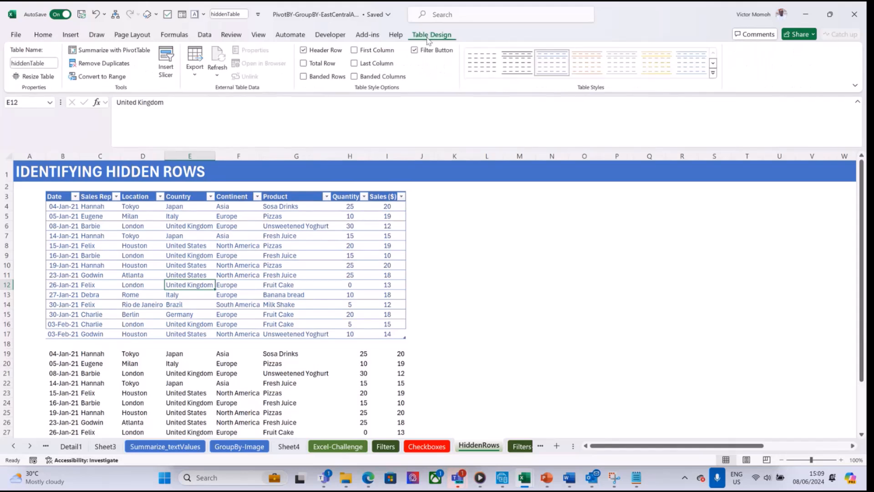
click(166, 68)
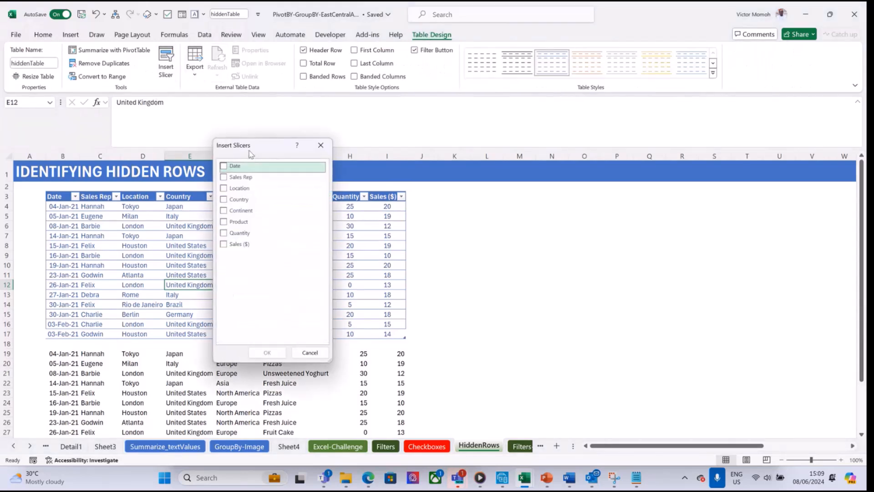
drag(257, 154, 513, 194)
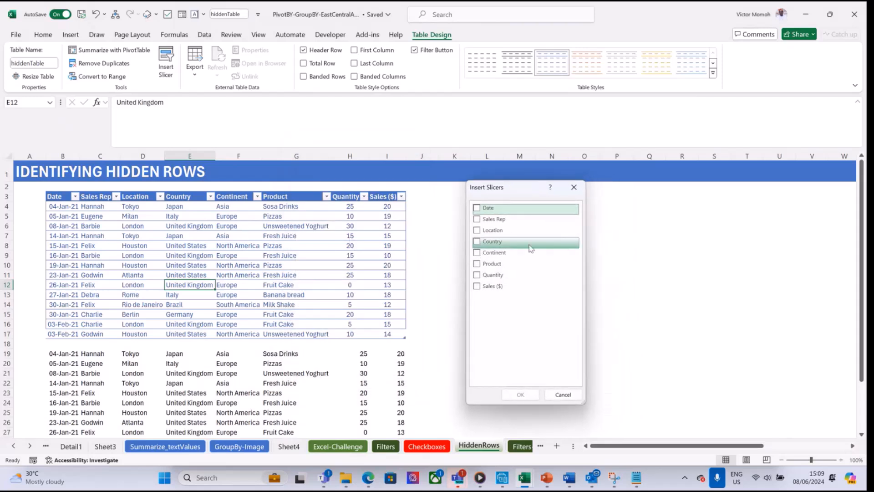
click(478, 242)
click(519, 394)
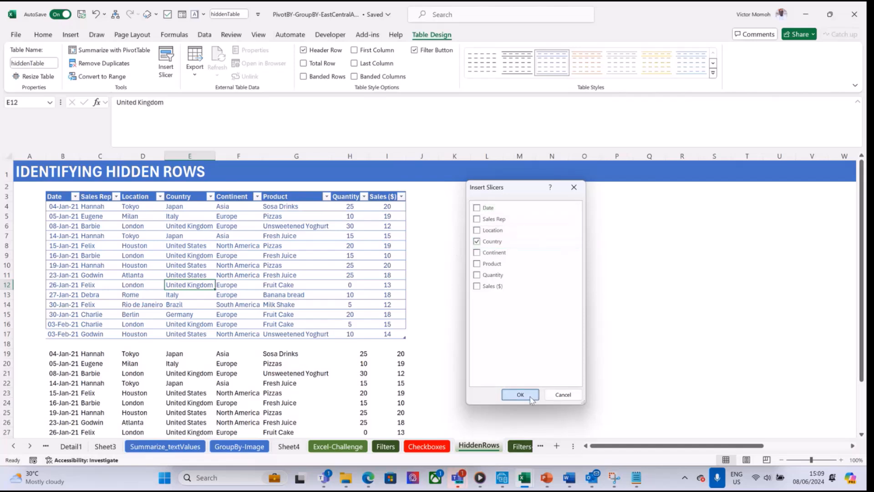
drag(412, 236, 477, 202)
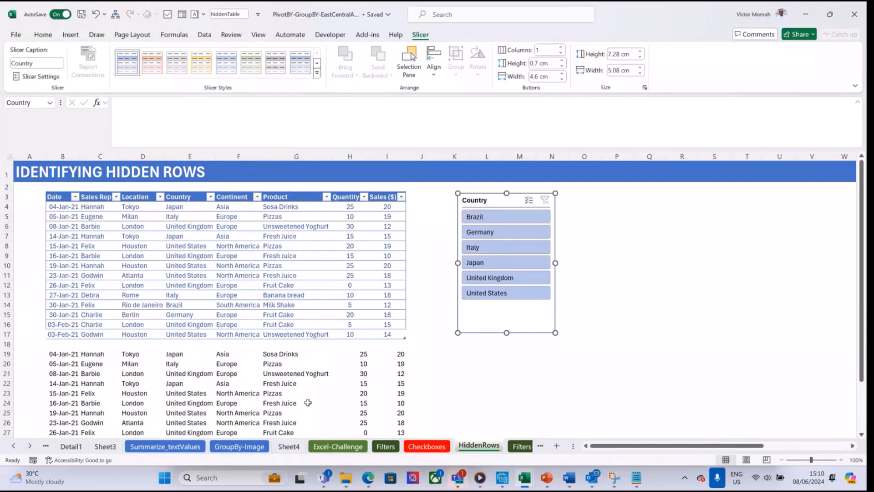
Filter hiddenTable by individual countries with the slicer, ending on United States, and compare it with the spilled copy from B19
click(66, 353)
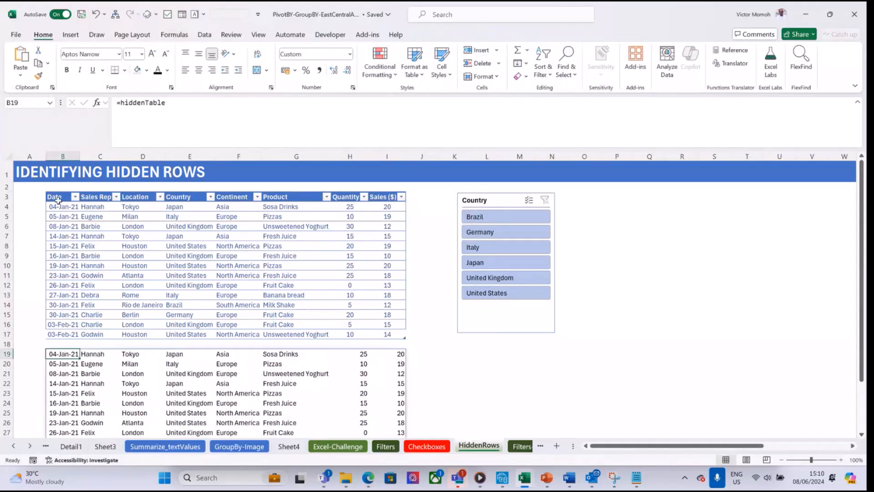
click(58, 199)
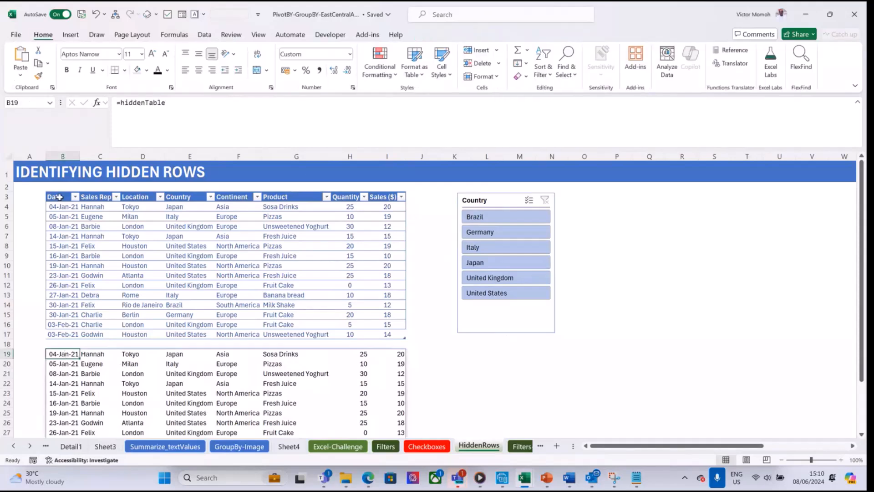
click(67, 355)
click(519, 222)
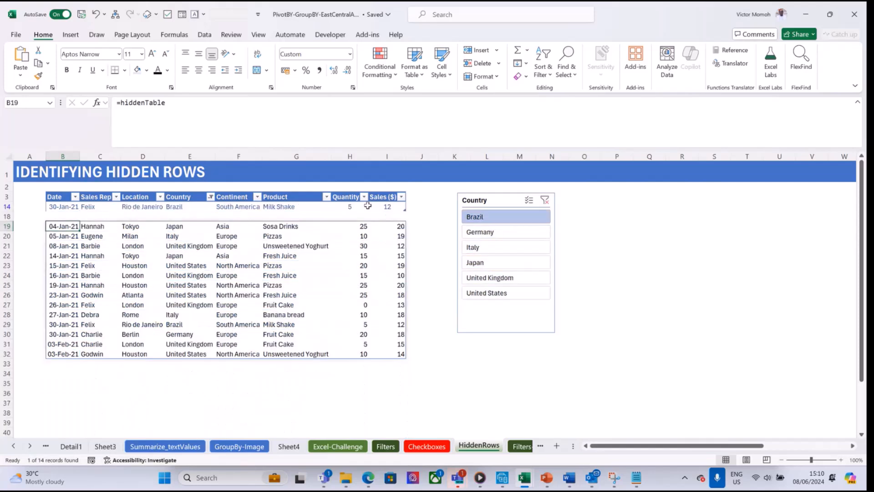
click(497, 235)
click(501, 246)
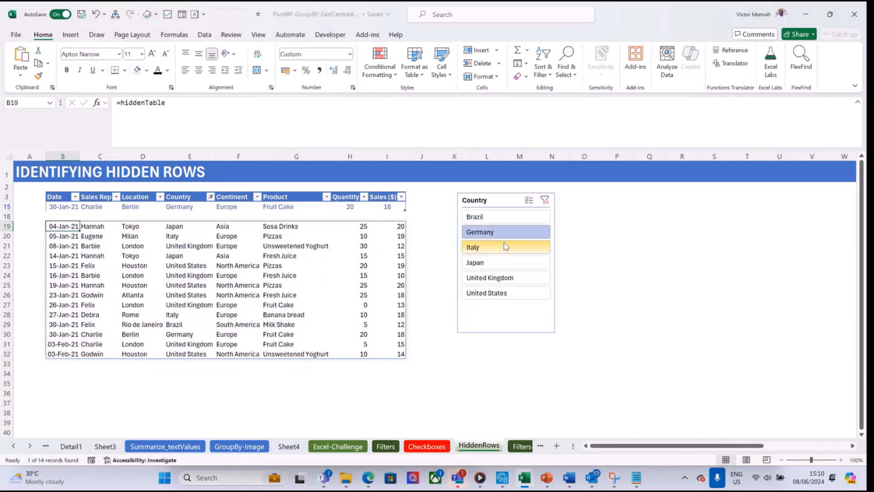
click(509, 262)
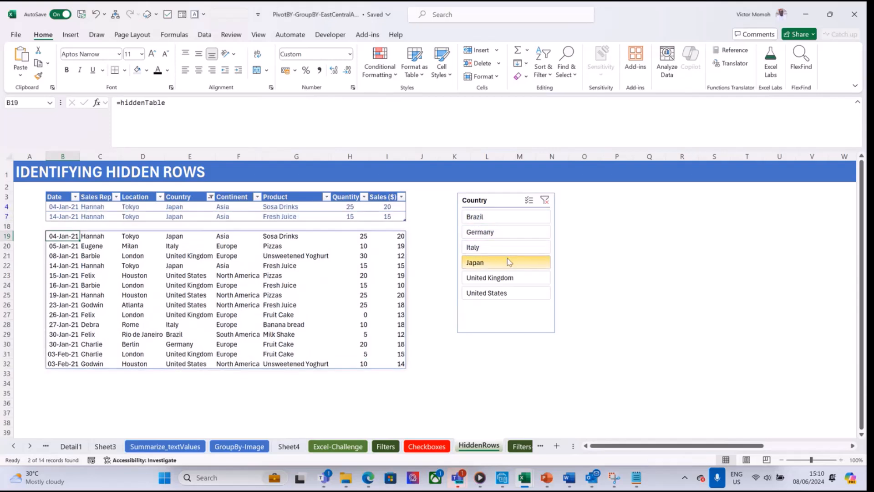
click(518, 278)
click(525, 293)
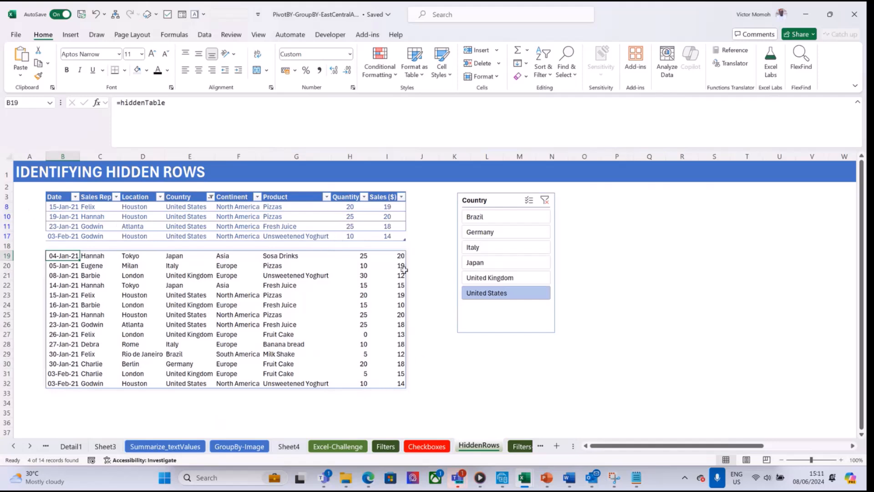
Clear the Country slicer's filter and move the slicer to around columns L to O
click(546, 200)
drag(499, 198, 533, 197)
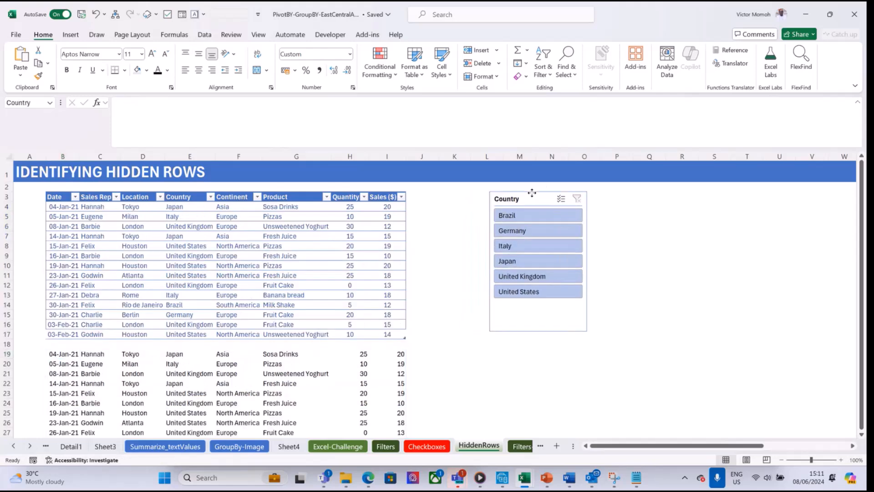
Enter =SUBTOTAL(3,B19) in J19 and fill it down alongside the spilled rows
click(426, 355)
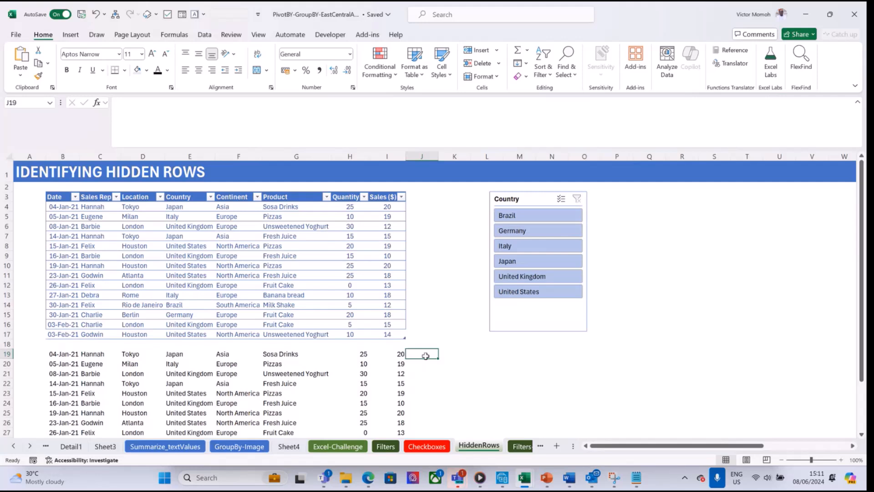
text(=subtotal)
key(Tab)
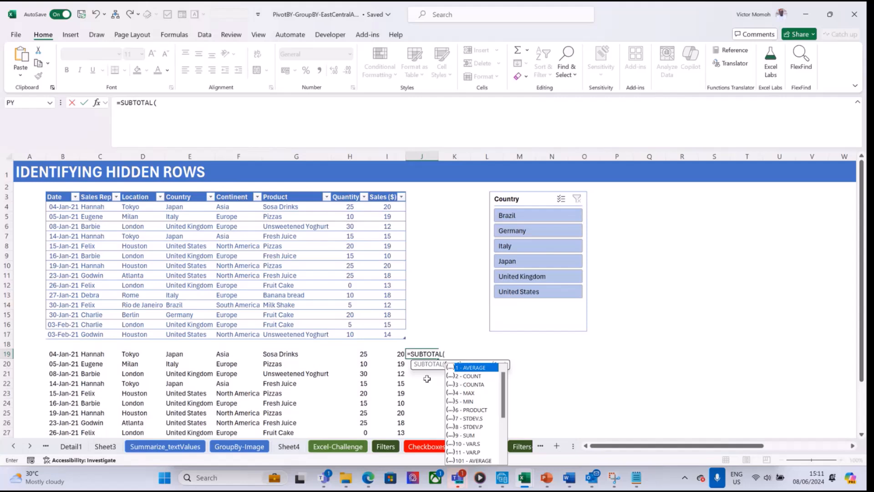
text(3)
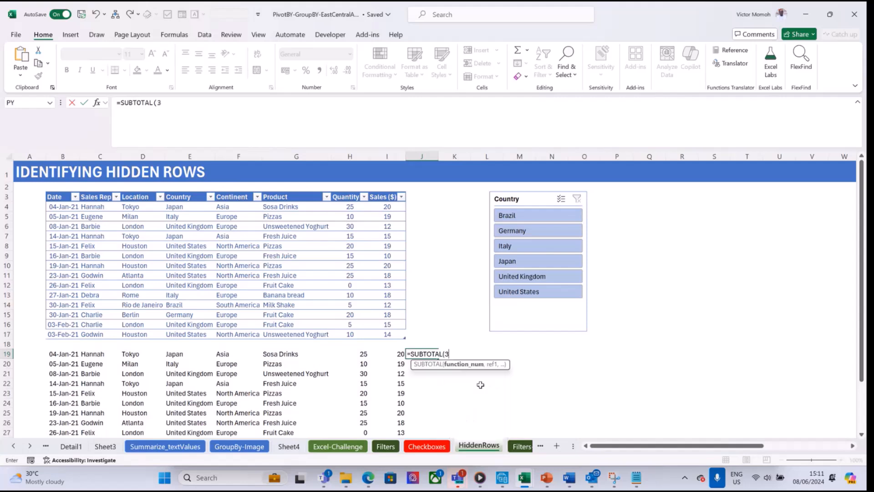
text(,)
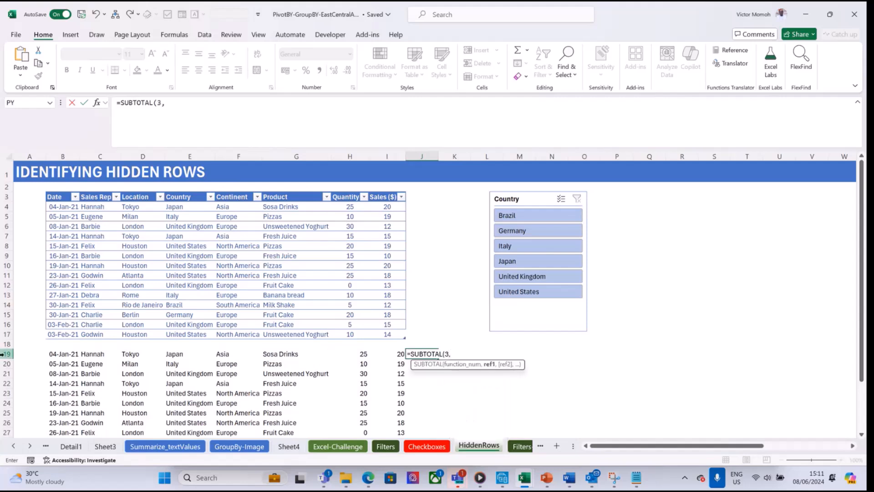
click(65, 354)
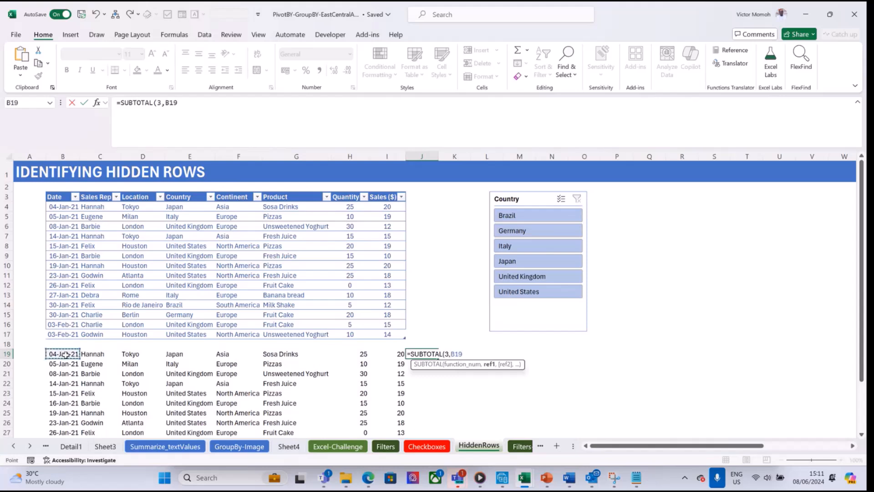
key(ctrl+Return)
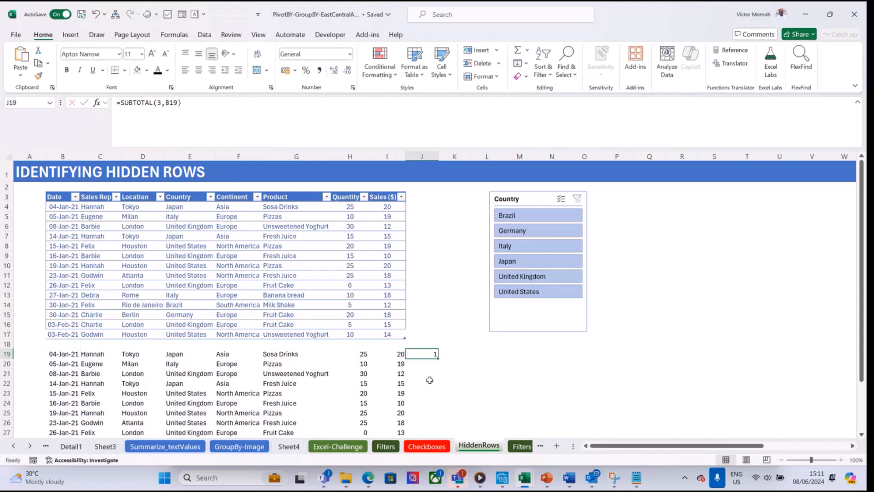
double_click(438, 358)
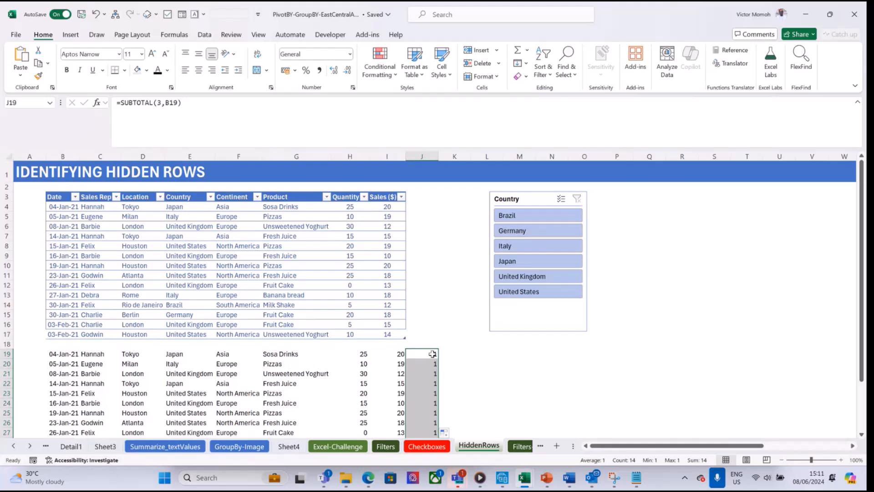
Change the J19 formula to =SUBTOTAL(3,B4) so it references the original table, and refill the column down to J32
click(432, 354)
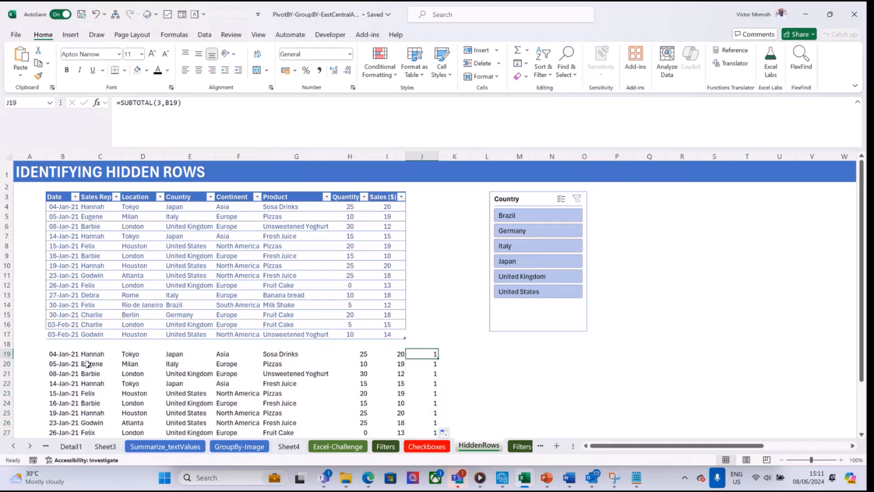
double_click(424, 354)
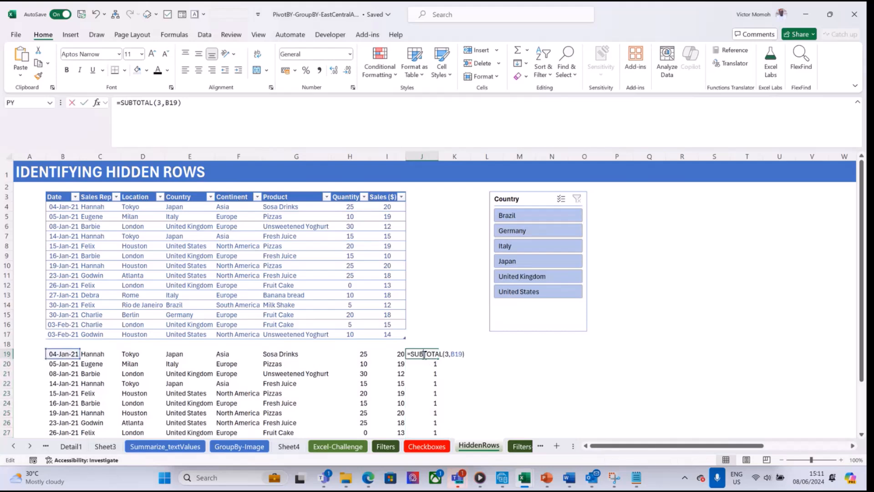
click(457, 354)
key(Delete)
key(Delete)
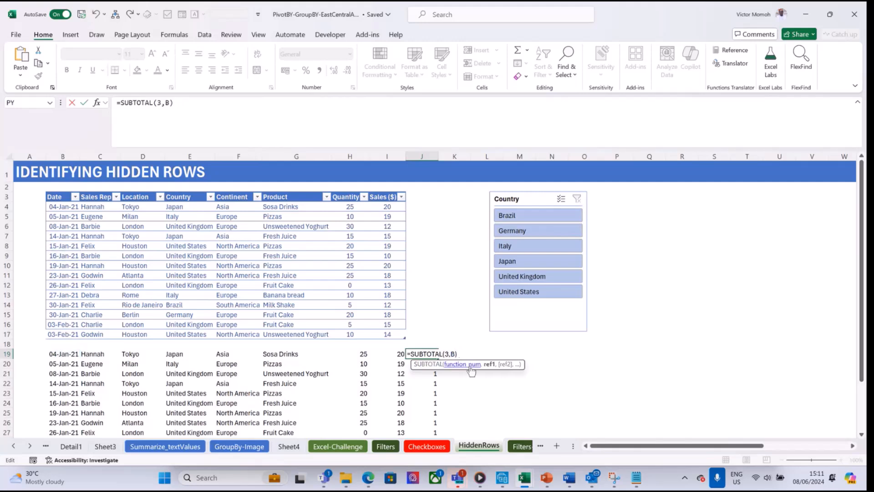
key(BackSpace)
text(b4)
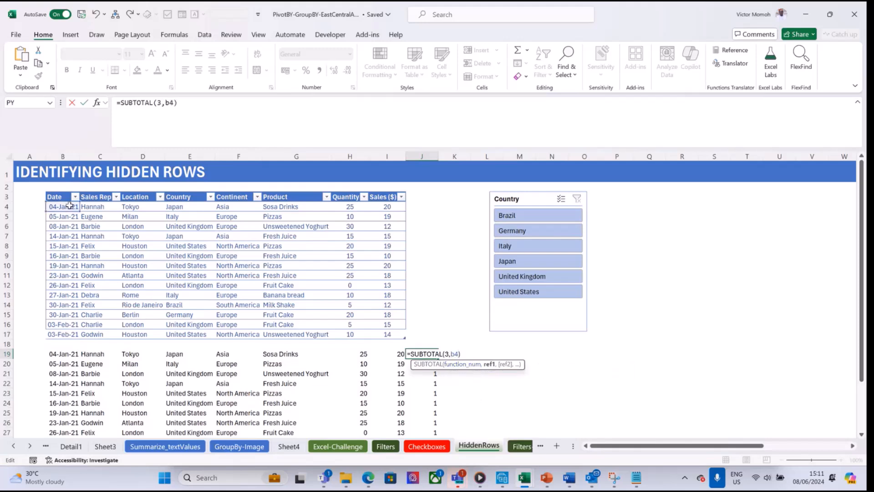
key(ctrl+Return)
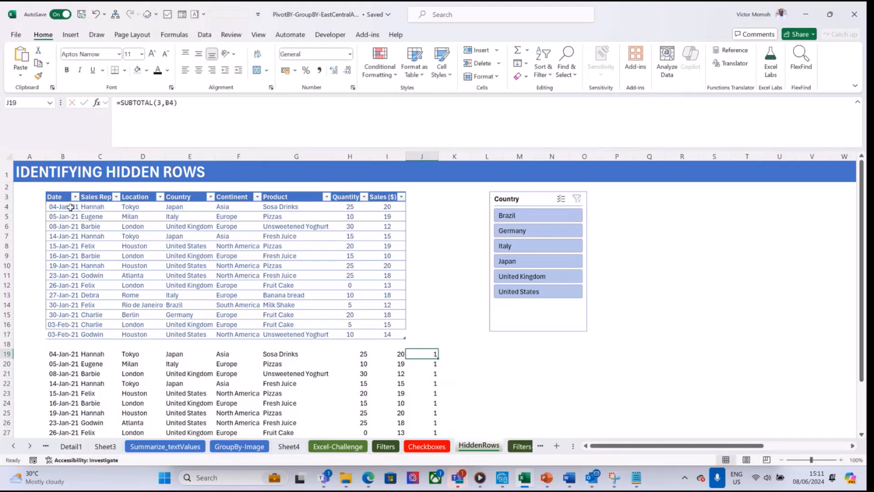
double_click(438, 358)
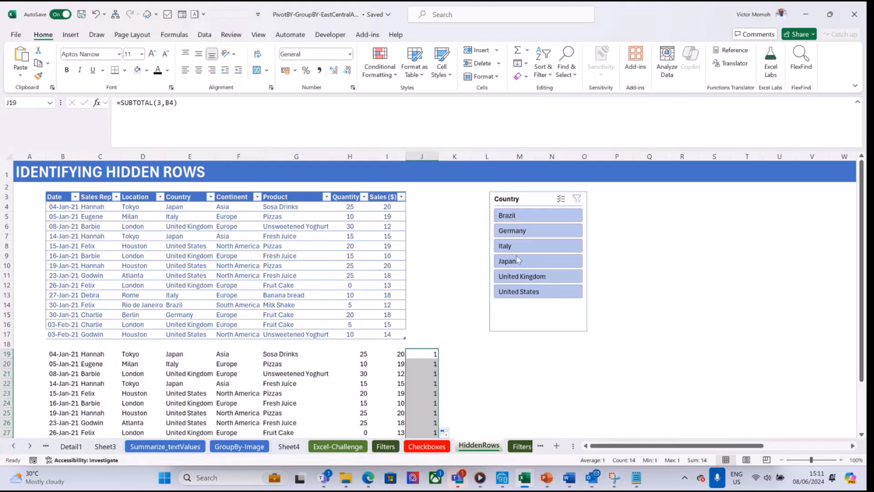
Filter the table to Italy with the slicer and compare the column J flags with the countries in the spilled copy
click(536, 249)
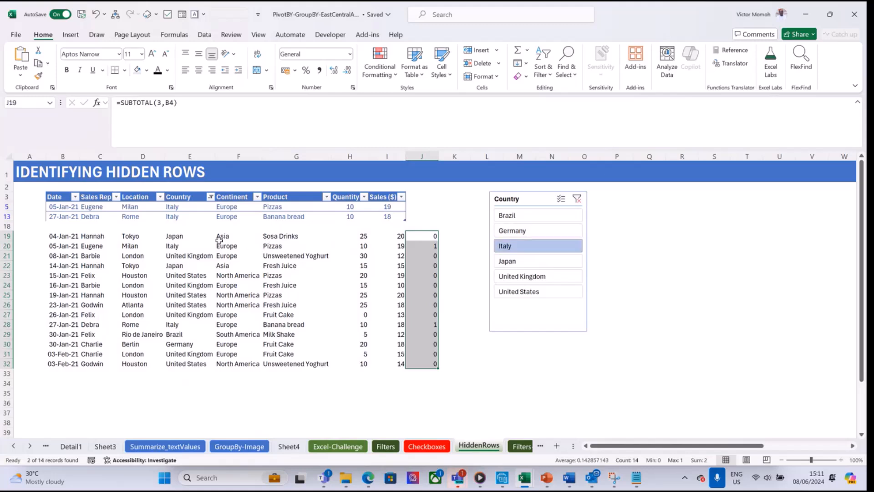
click(190, 233)
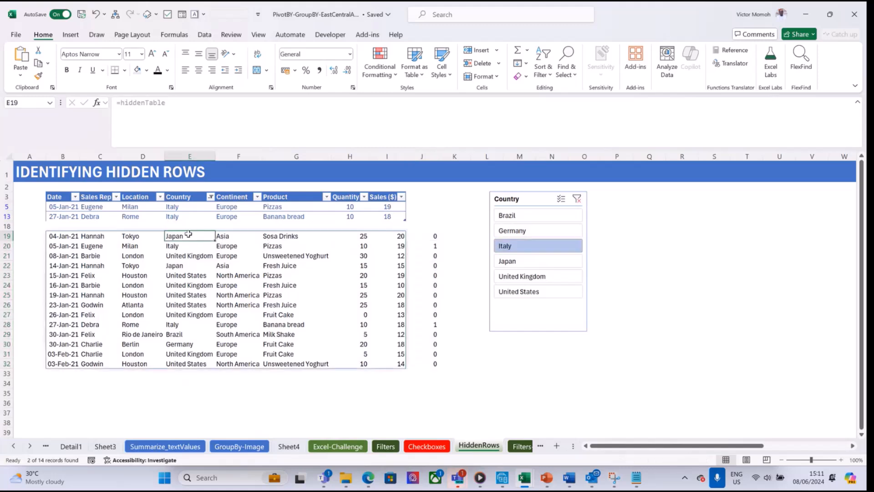
click(429, 235)
click(430, 247)
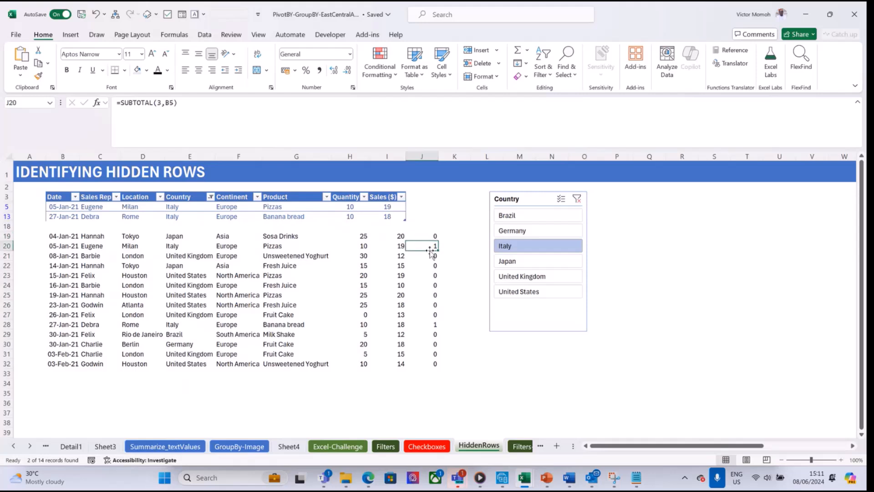
click(433, 325)
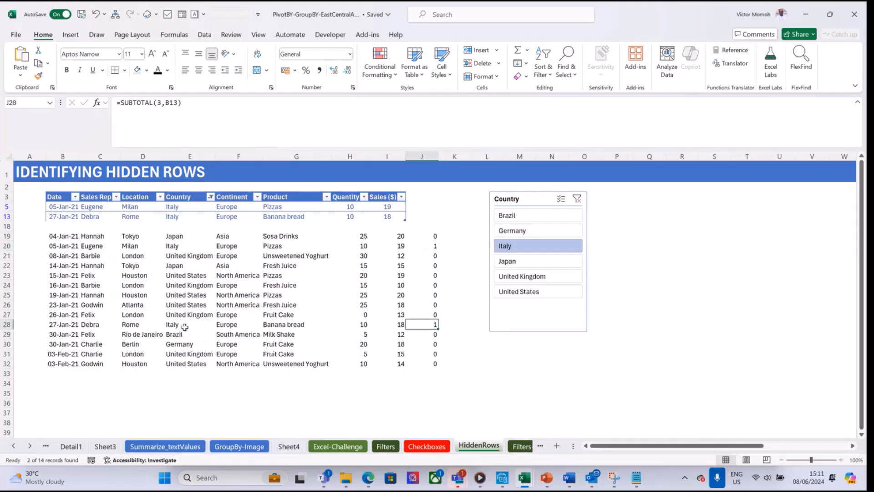
click(178, 326)
click(178, 246)
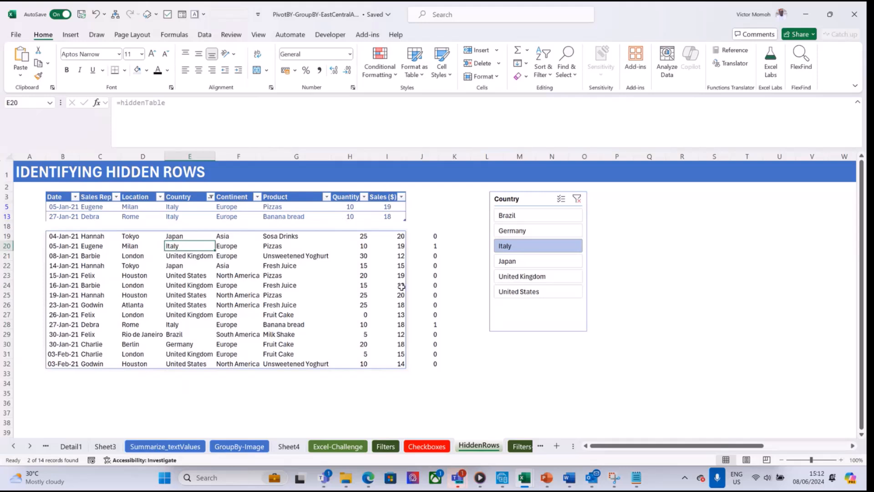
click(432, 236)
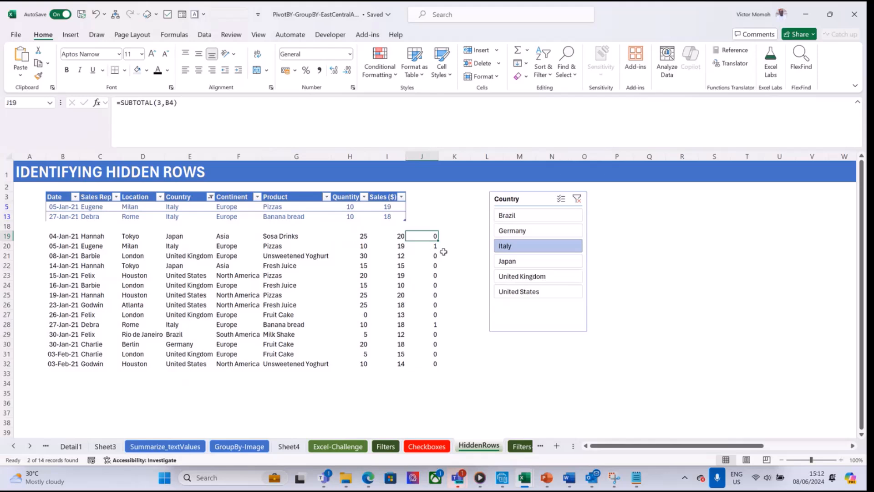
Add United Kingdom to the Italy slicer selection and check the column J flags and the SUBTOTAL formula in J19
ctrl+click(538, 278)
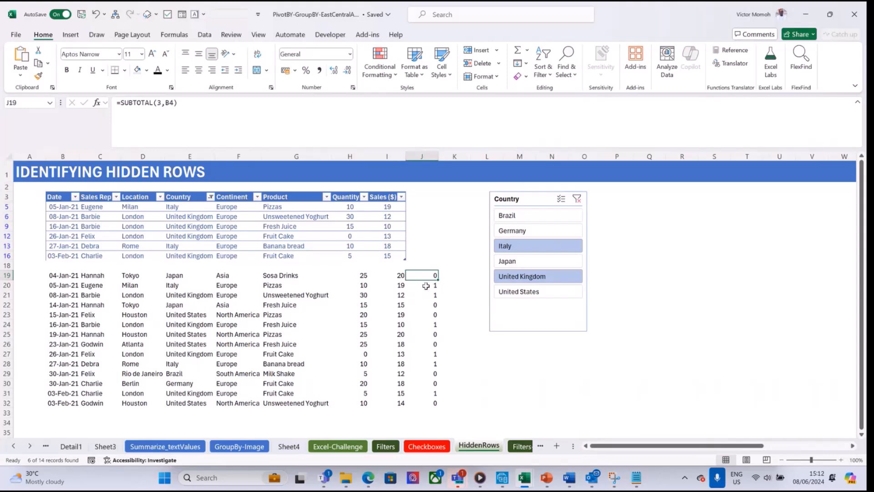
drag(179, 289, 181, 295)
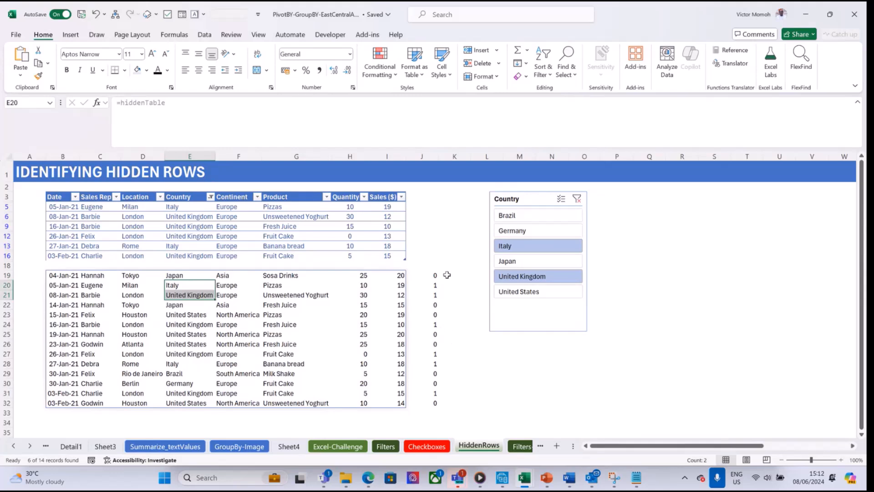
click(429, 275)
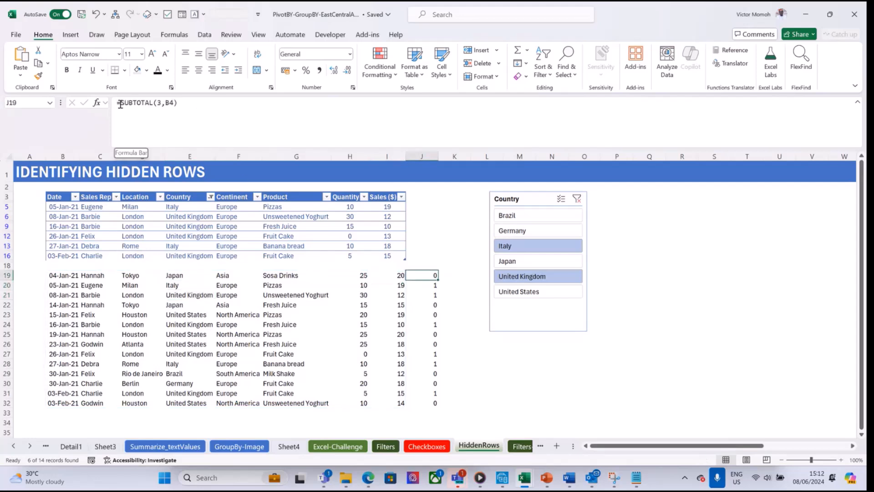
drag(120, 104, 196, 107)
key(Escape)
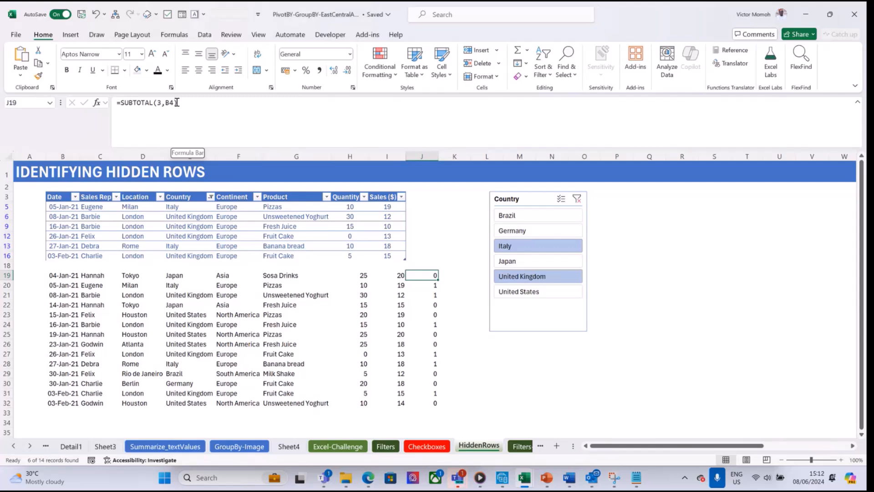
Examine the PIVOTBY formula in B6 of the Filters-Slicers sheet, and open the Source sheet holding its data
click(31, 447)
click(31, 446)
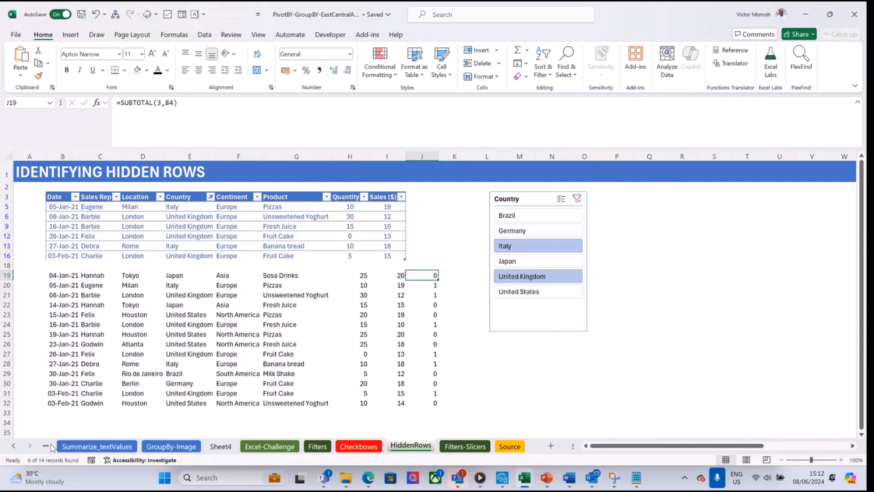
click(463, 446)
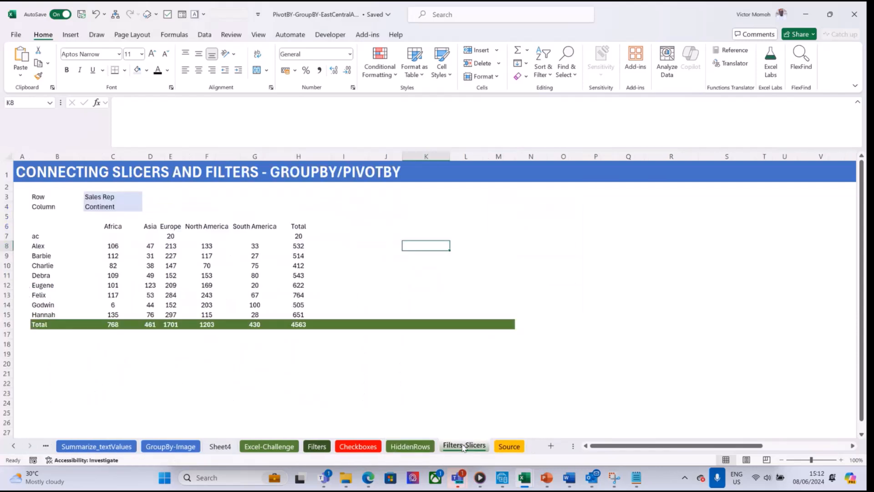
click(108, 248)
click(45, 236)
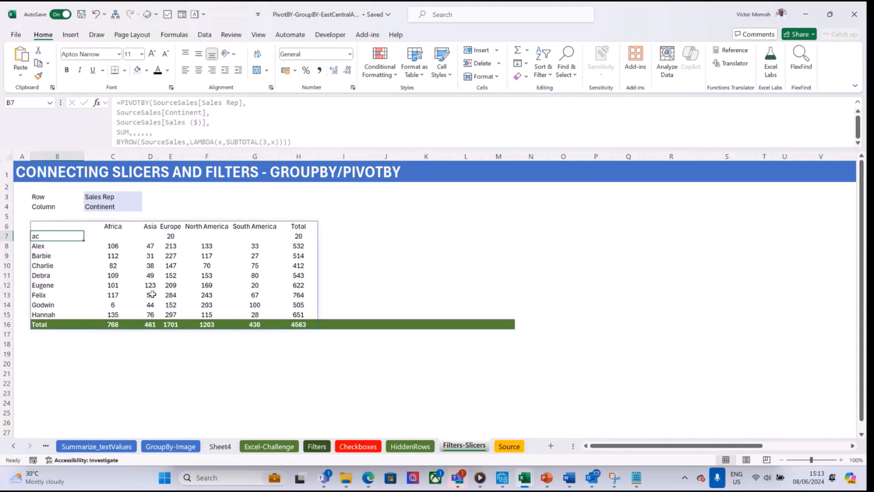
click(59, 225)
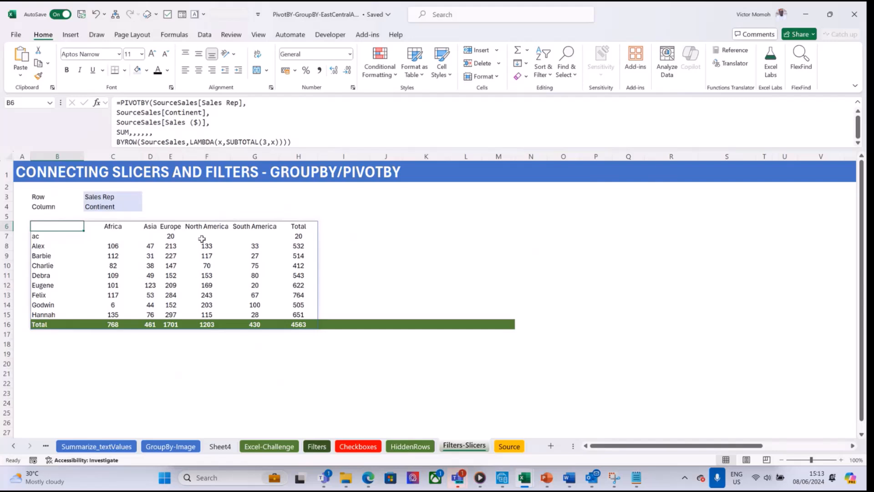
click(509, 446)
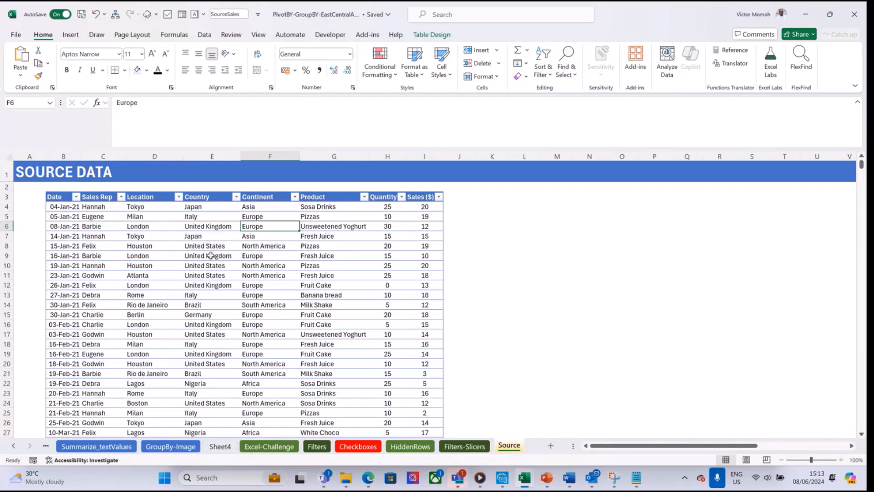
Filter the Sales Rep column of the Source table to show only the mistyped entry ac
click(112, 197)
click(121, 197)
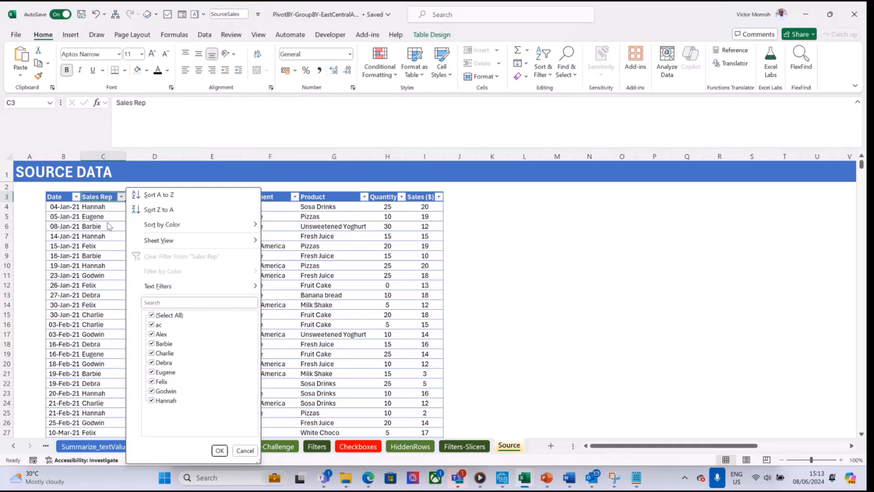
click(152, 315)
click(152, 324)
click(220, 451)
Replace the mistyped sales rep entry in C34 with the correct rep's name, and clear the table filter
click(102, 206)
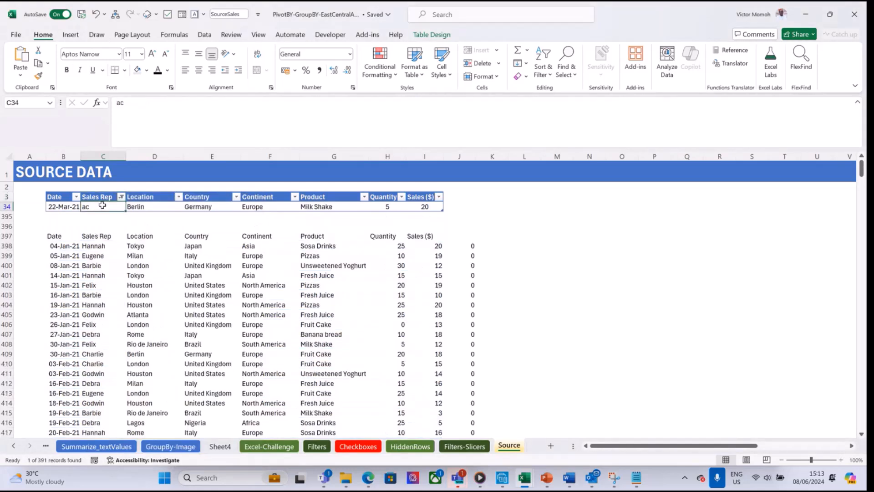
text(Alex)
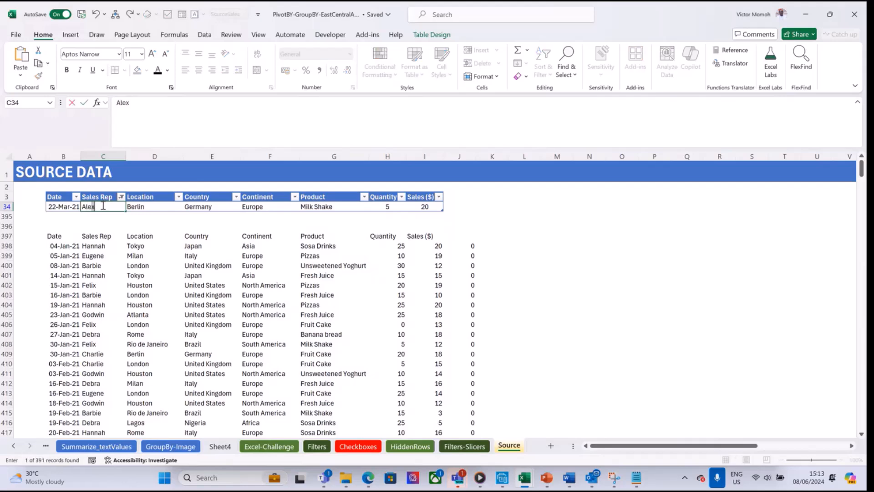
key(ctrl+Return)
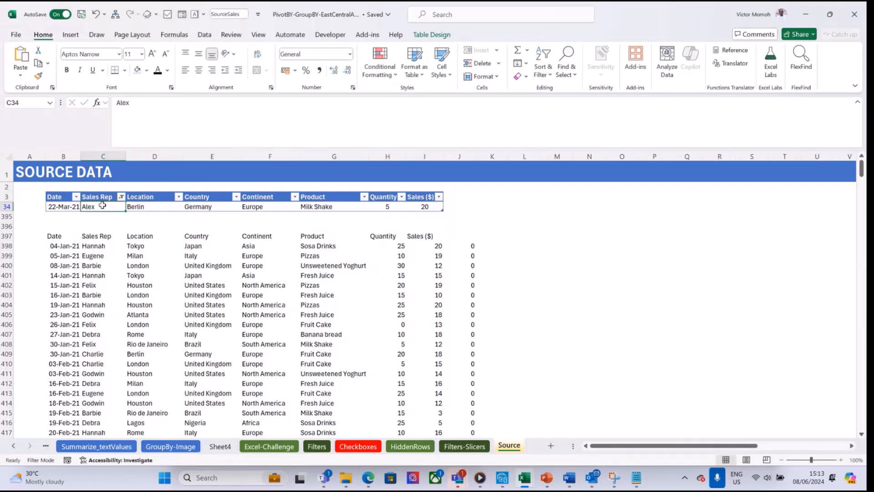
key(alt+a)
key(c)
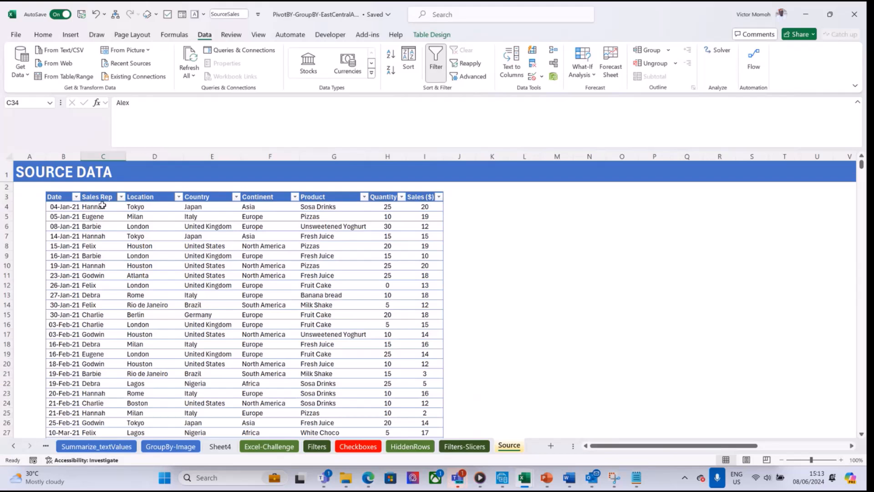
Insert a slicer for the Product field of the SourceSales table
click(323, 255)
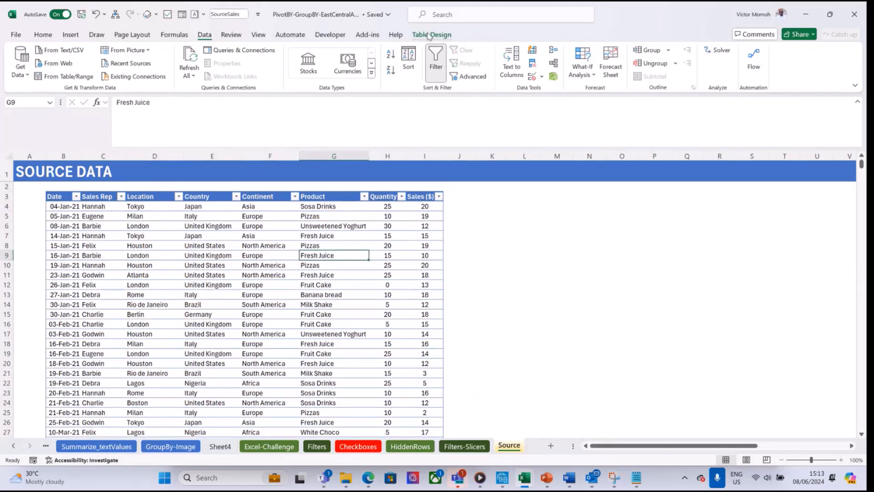
click(428, 35)
click(166, 69)
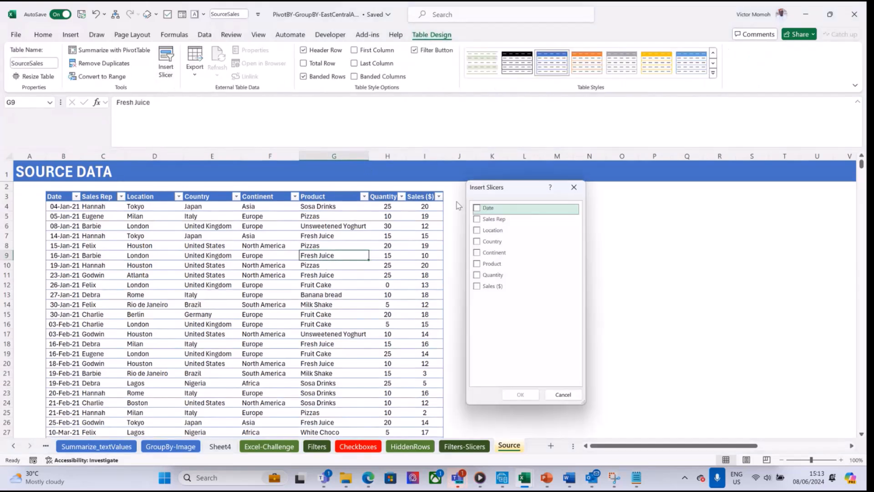
click(491, 242)
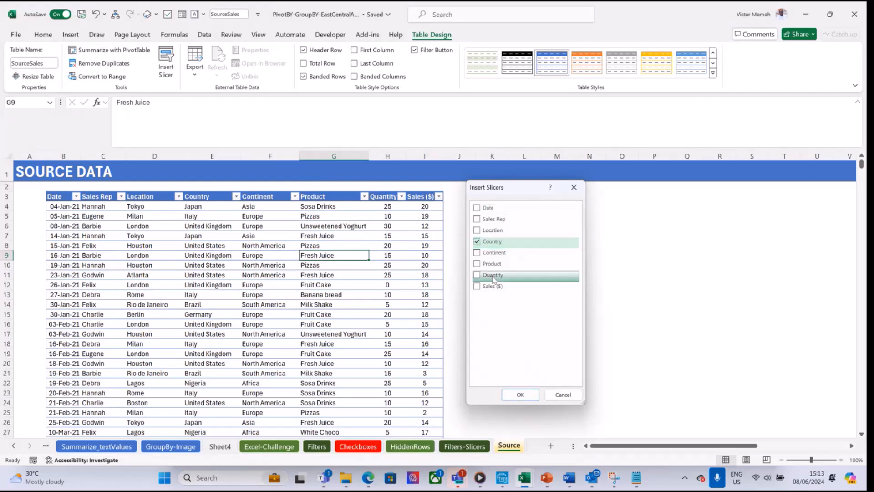
click(479, 243)
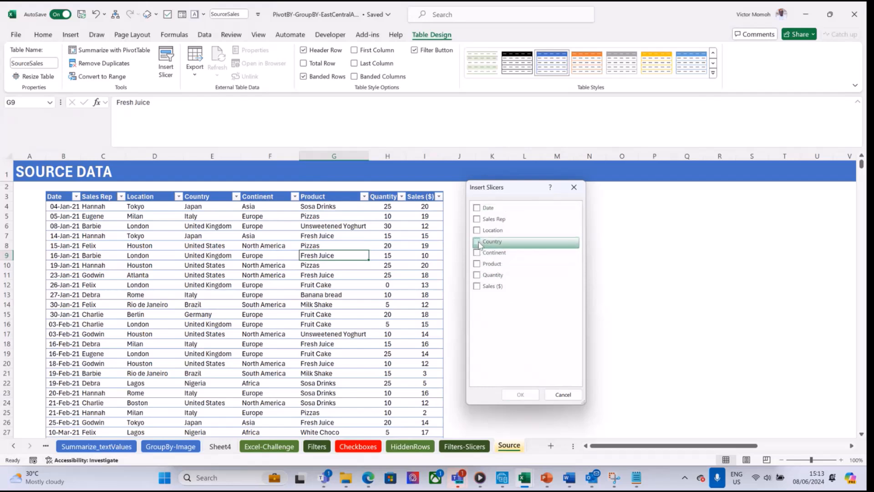
click(481, 253)
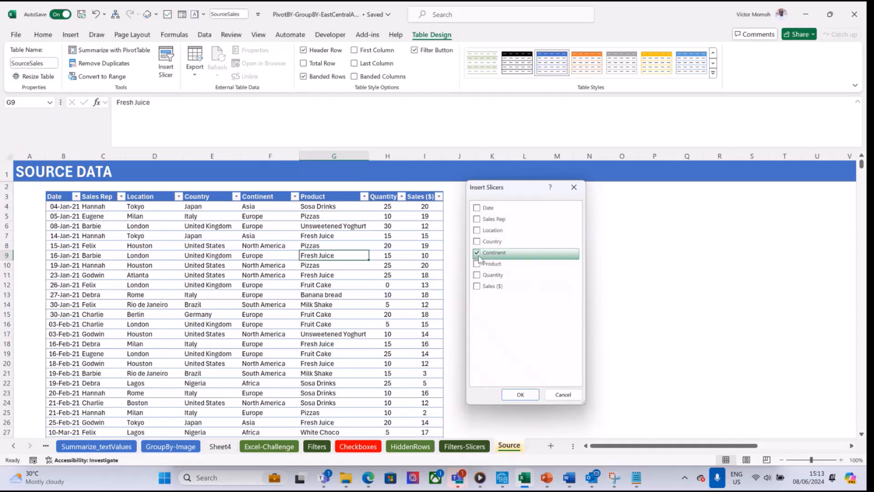
click(482, 253)
click(483, 264)
click(520, 394)
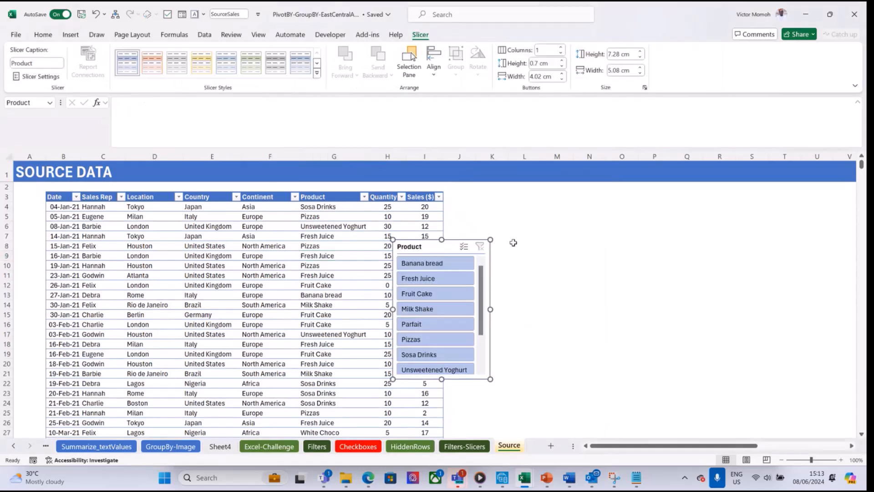
Place the Product slicer beside the source table, arrange its buttons in 2 columns, and widen it to about 7.6 cm
drag(424, 246, 509, 246)
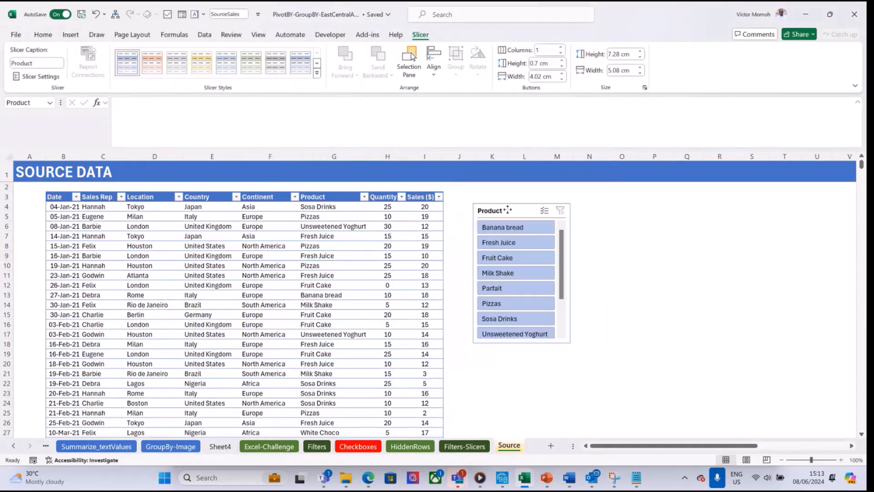
click(551, 49)
key(Return)
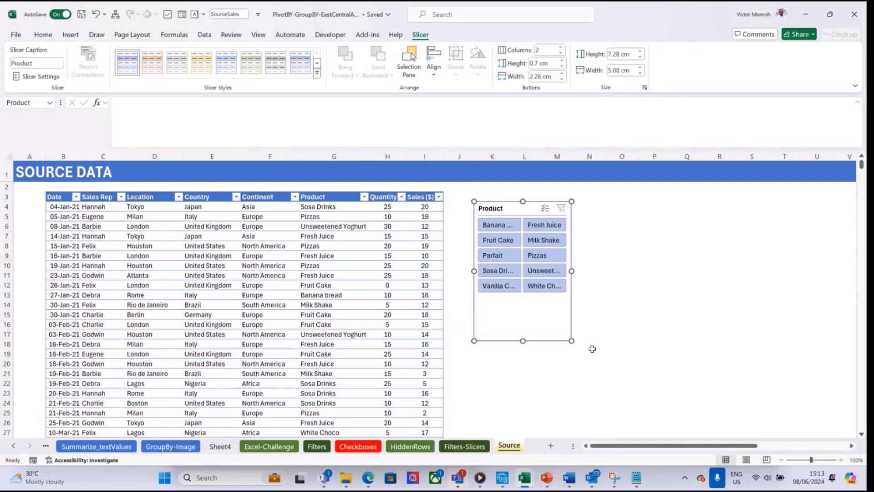
drag(572, 271, 620, 270)
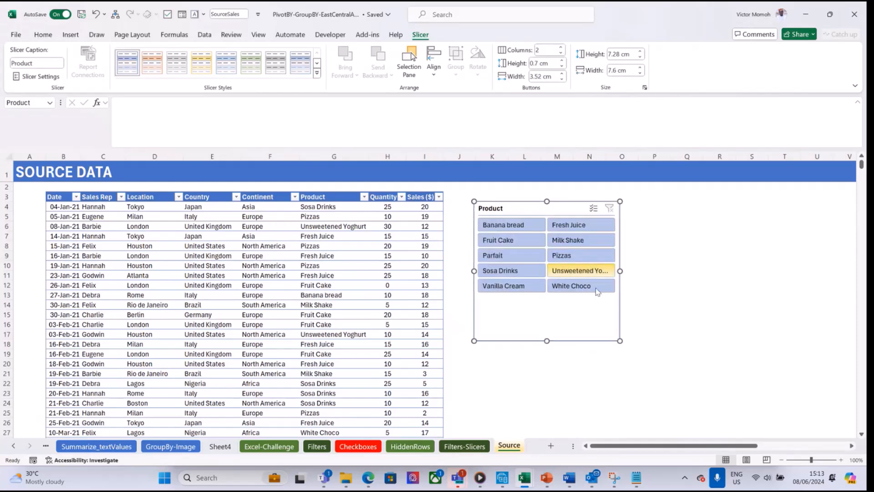
Copy the Product slicer to the Filters-Slicers sheet and place it to the right of the PIVOTBY result
right_click(578, 317)
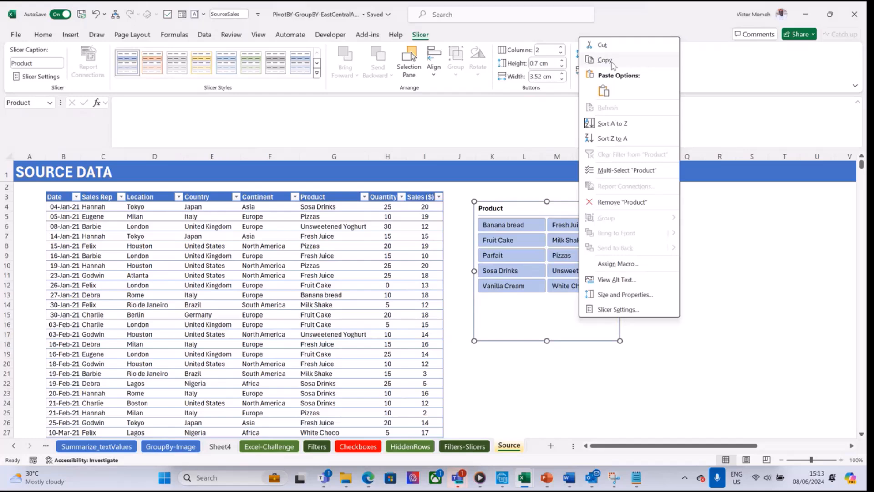
click(613, 64)
click(462, 447)
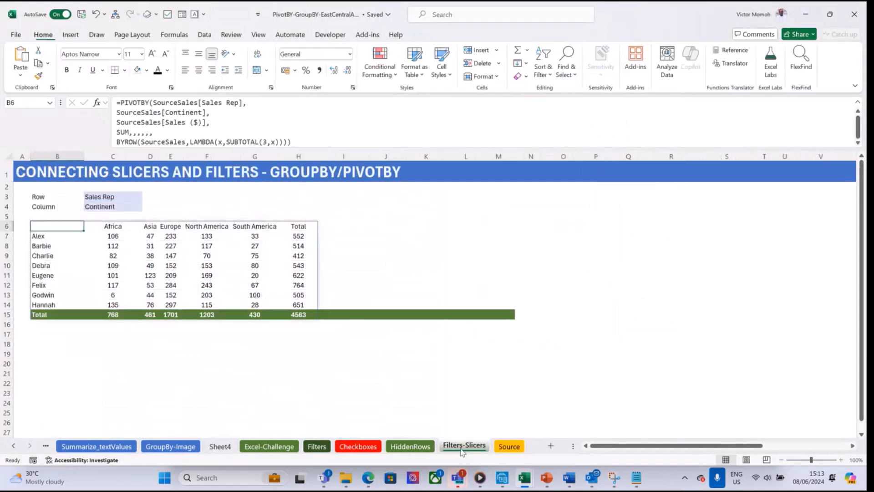
click(489, 215)
key(ctrl+v)
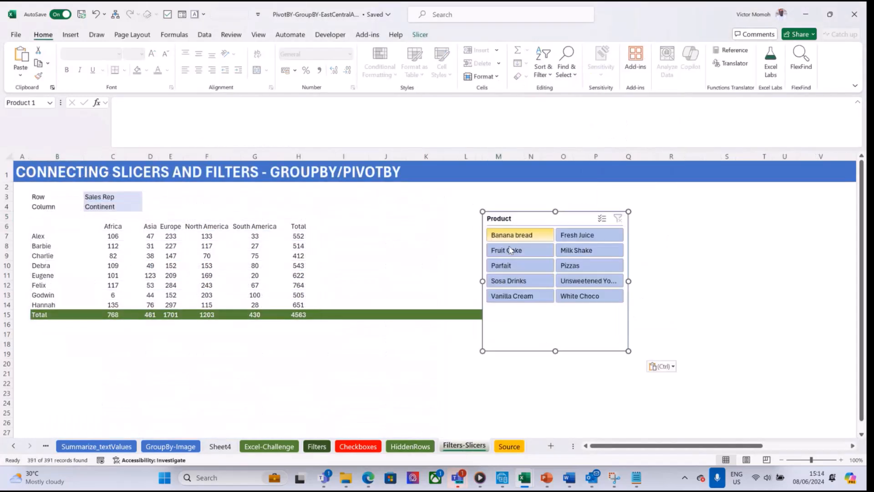
drag(501, 218, 496, 196)
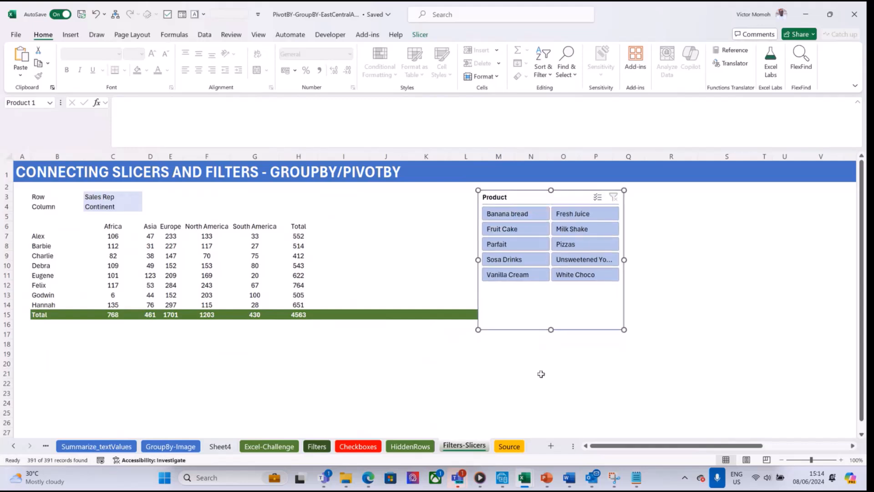
Delete the original Product slicer from the Source sheet and return to the Filters-Slicers sheet
click(514, 447)
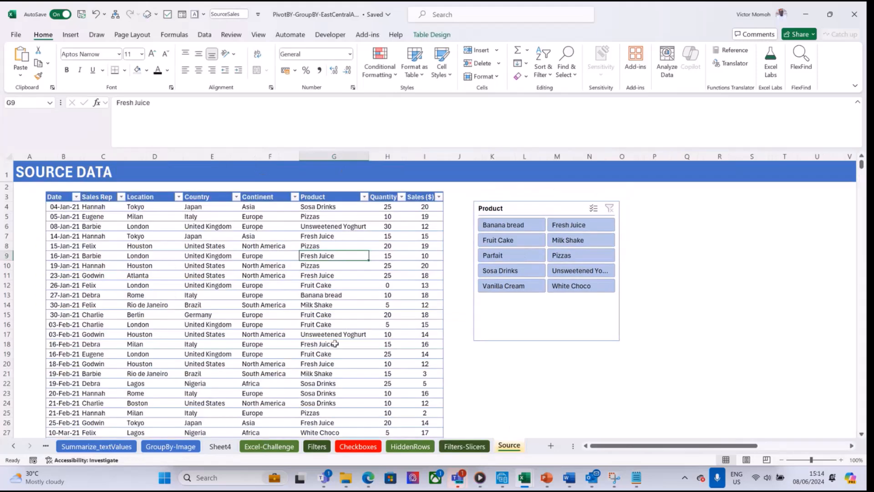
click(517, 207)
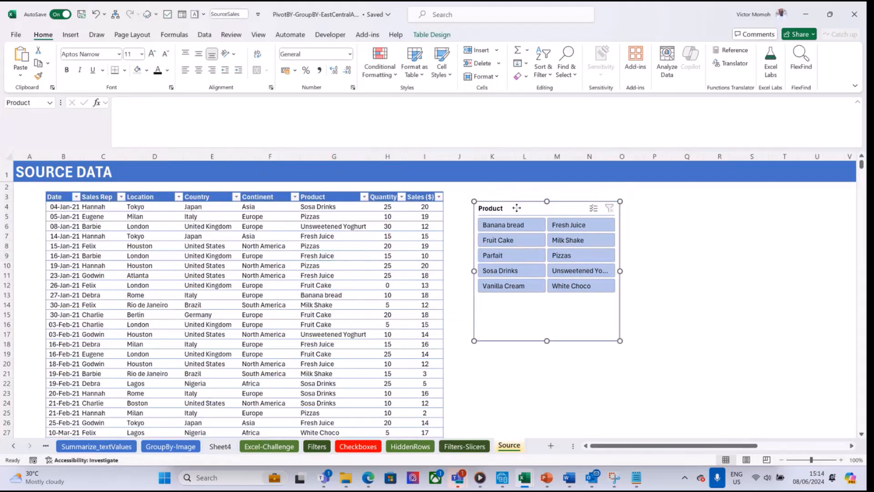
key(Delete)
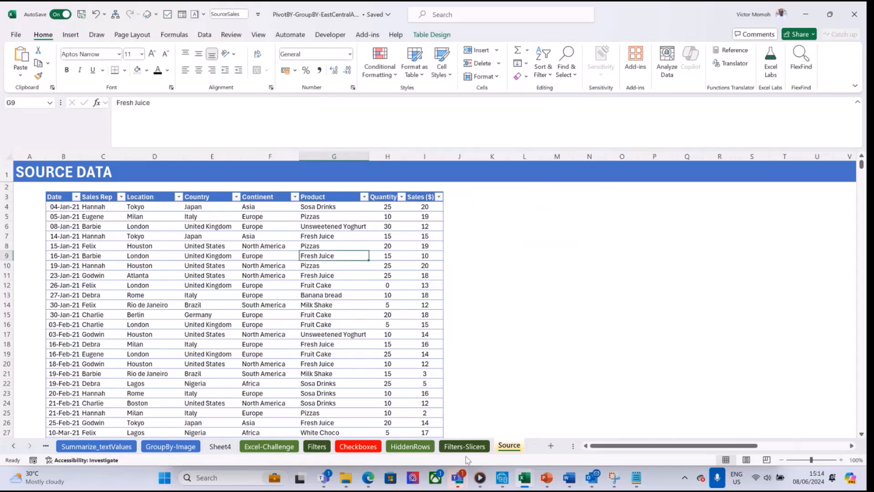
click(465, 446)
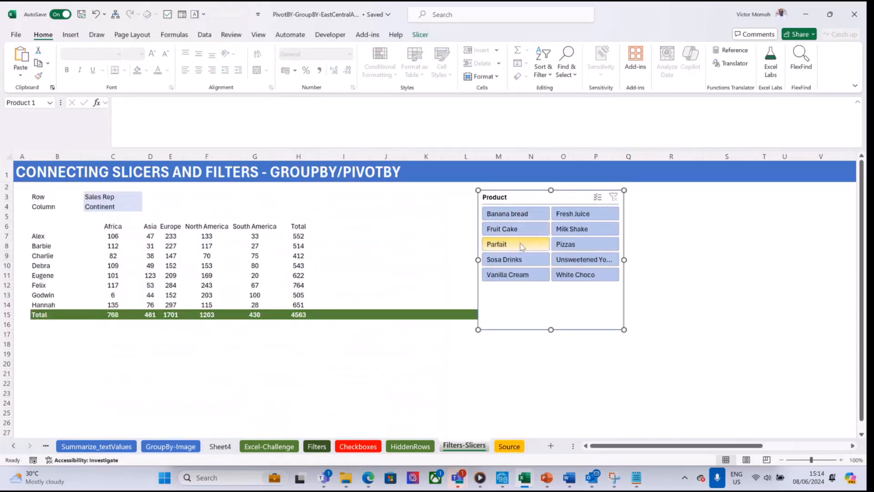
Edit the PIVOTBY formula in B6 and remove its BYROW filter_array expression along with the closing brackets
click(102, 239)
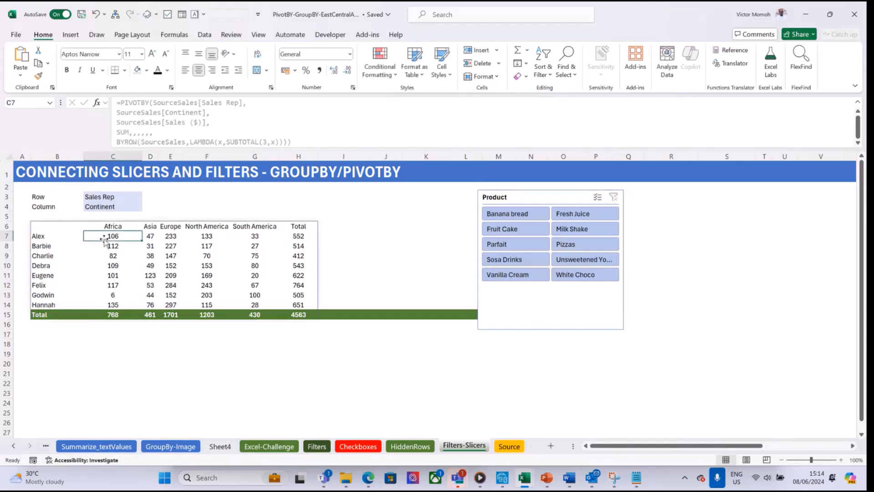
click(39, 226)
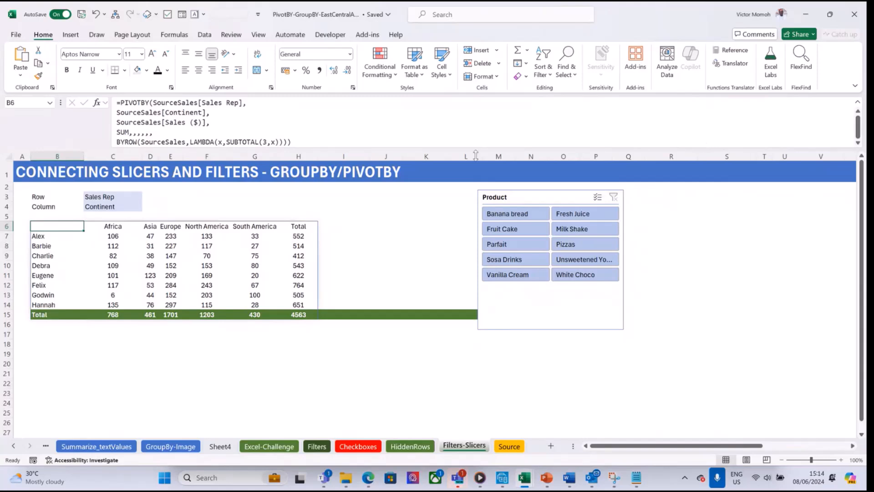
drag(475, 150, 477, 159)
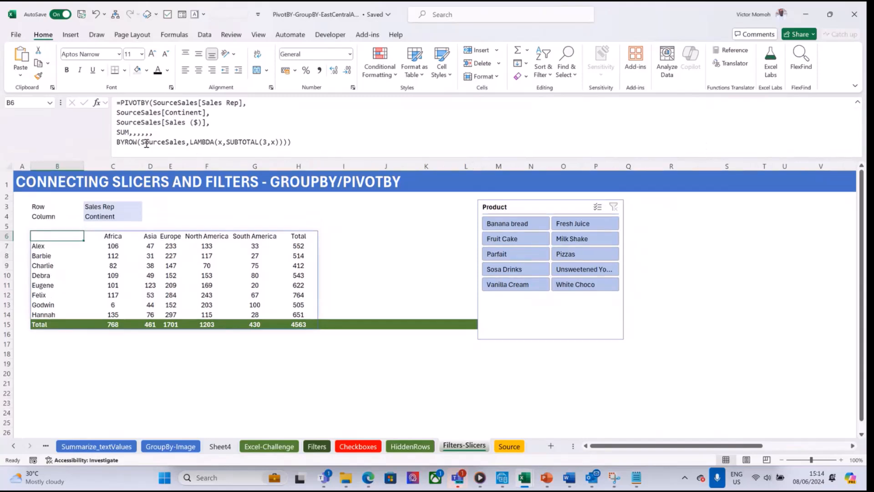
click(168, 135)
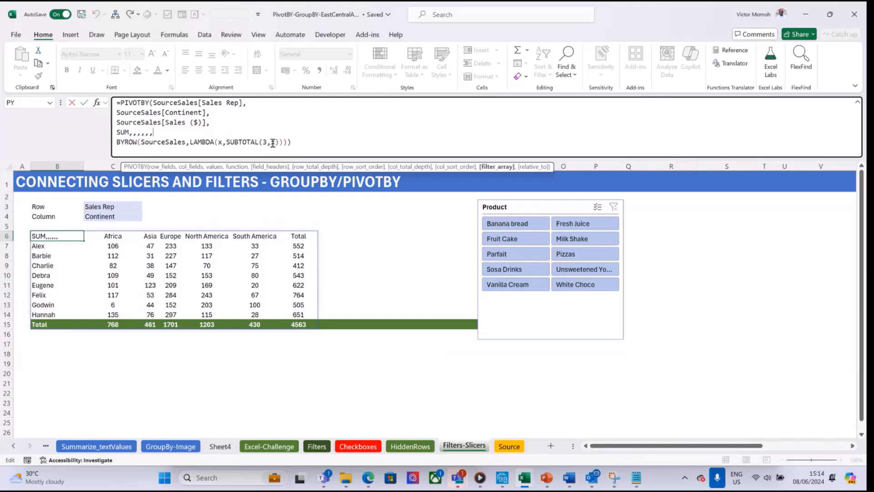
drag(117, 143, 293, 149)
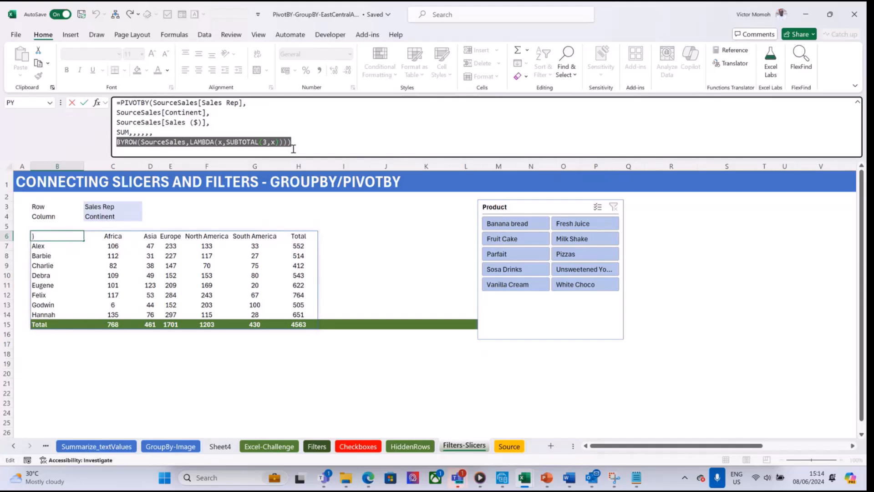
key(Delete)
Add BYROW(SourceSales,LAMBDA(x,SUBTOTAL(3,x))) as the filter_array argument of the PIVOTBY formula in B6 and commit it
text(by)
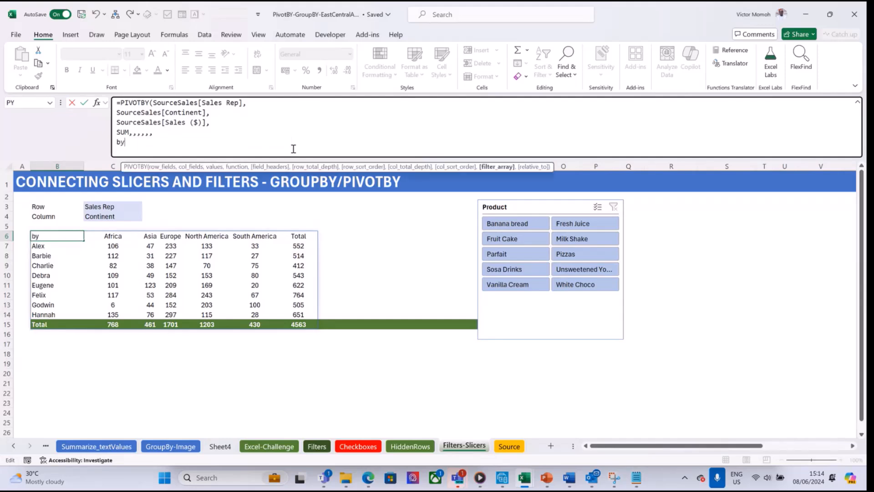
text(row()
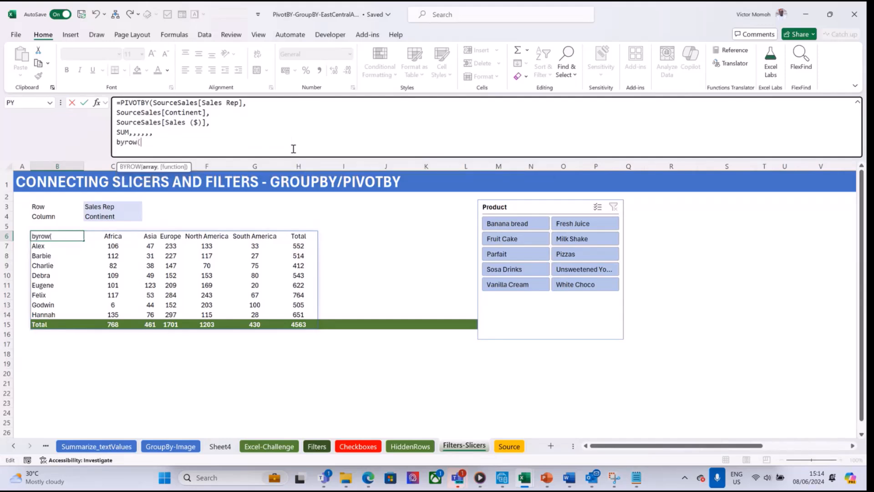
text(sources)
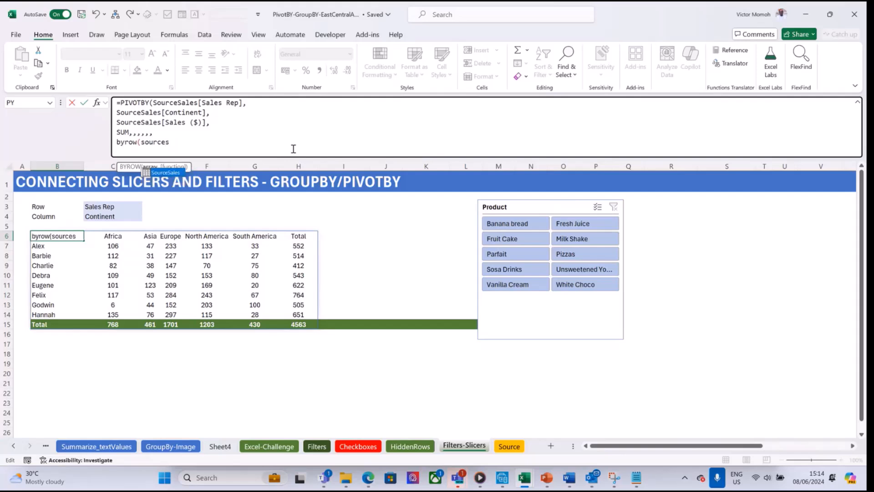
key(Tab)
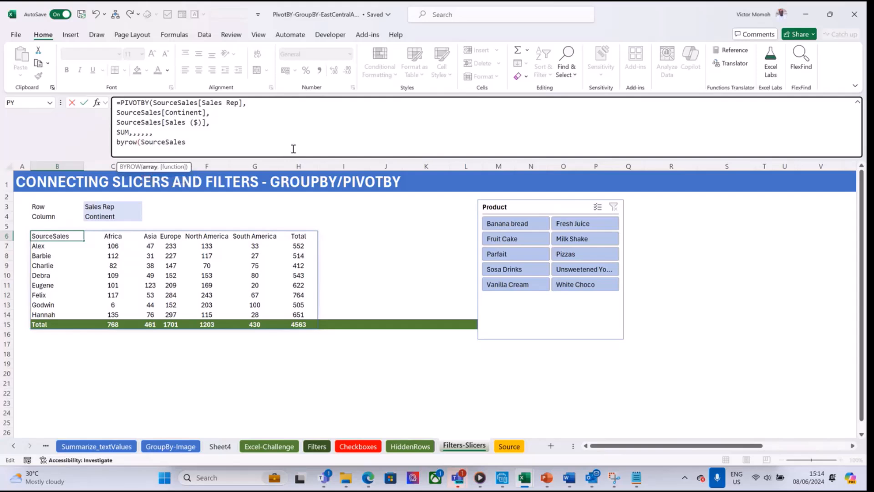
text(,la)
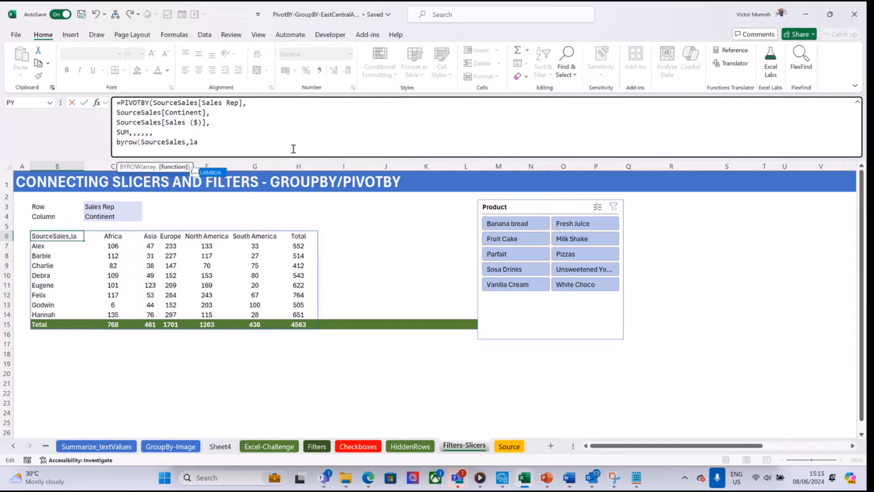
text(mbda(x)
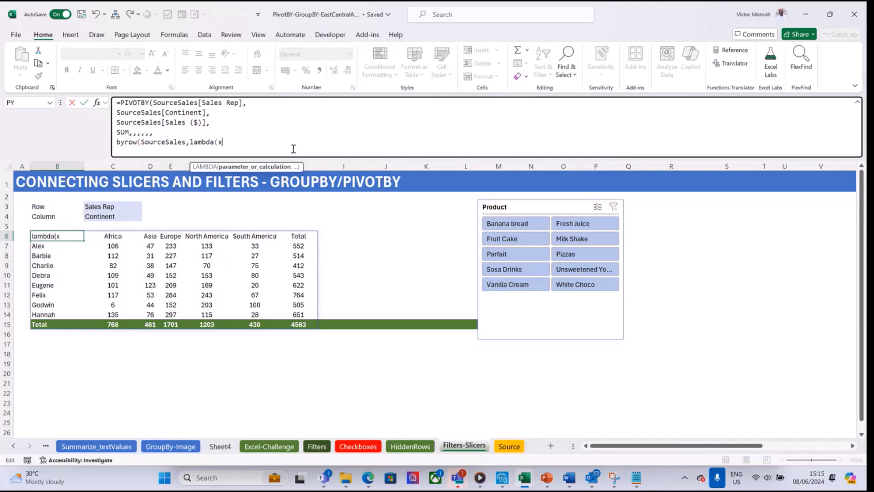
text(,subtotal)
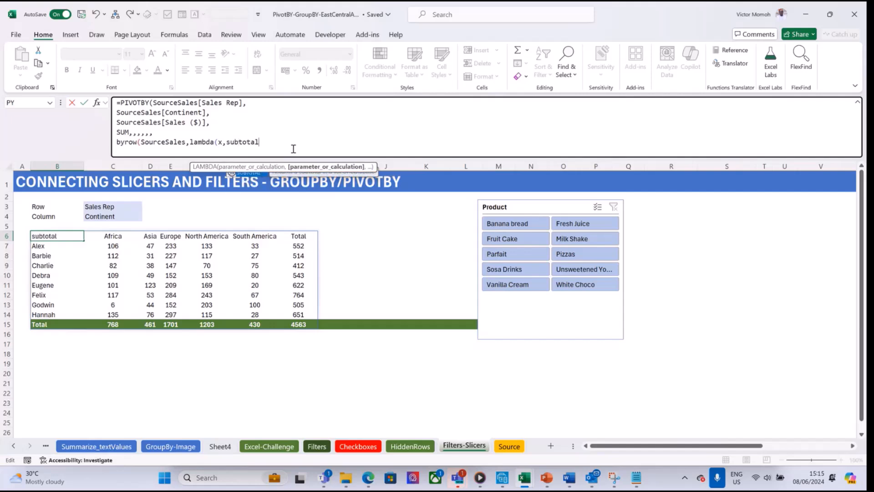
text((3,x)
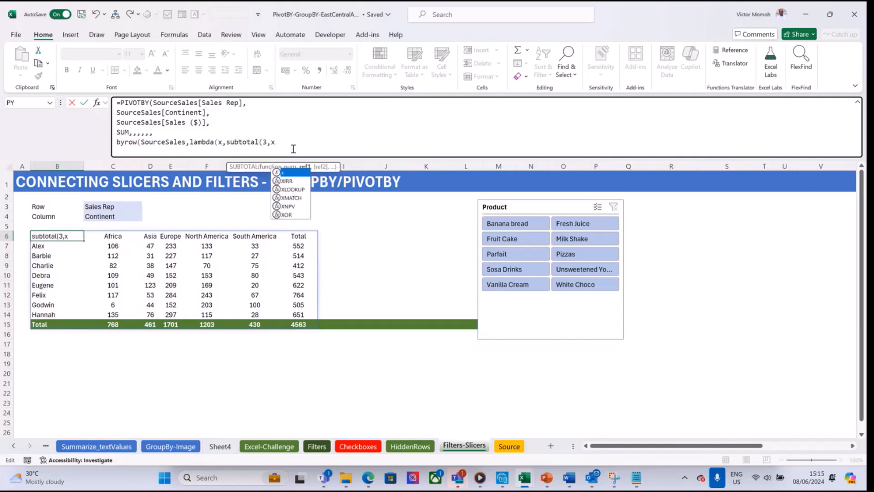
text())
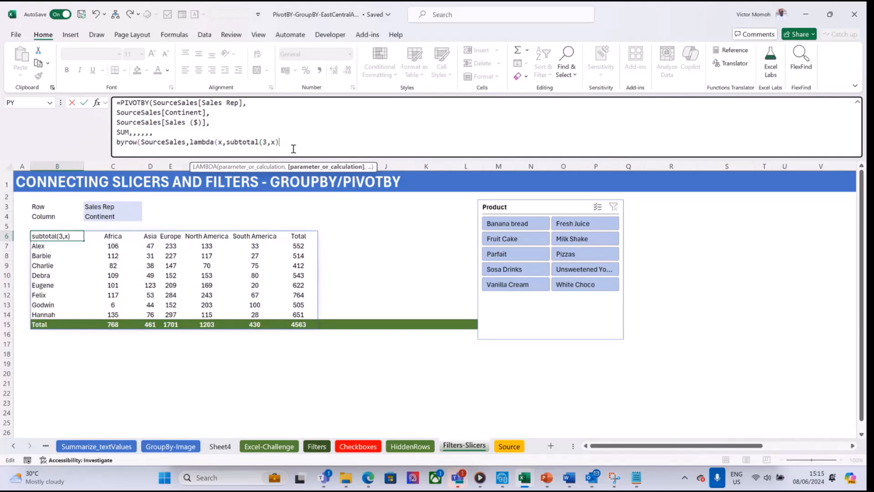
text())))
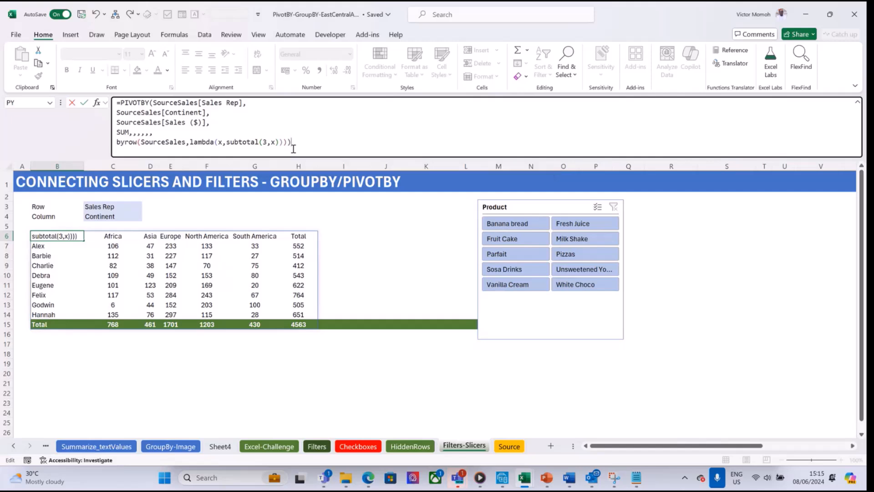
key(ctrl+Return)
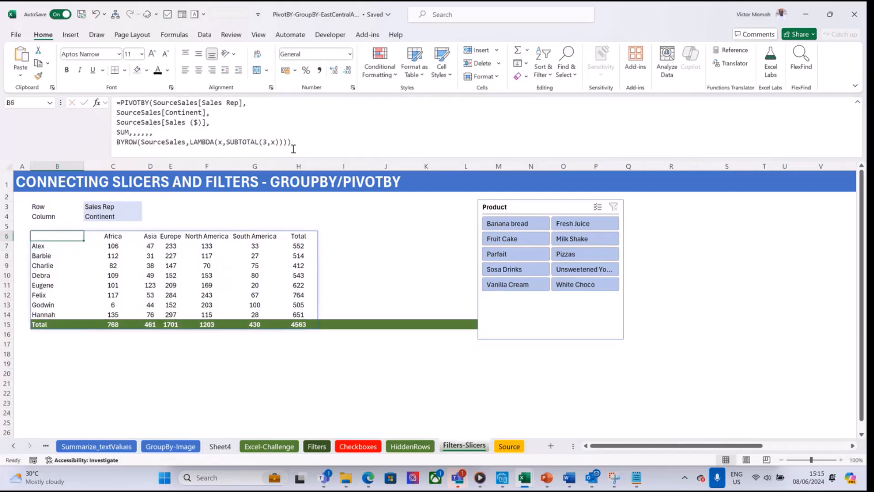
Filter the Product slicer to Banana bread and preview the array returned by the BYROW expression in the PIVOTBY formula
click(534, 225)
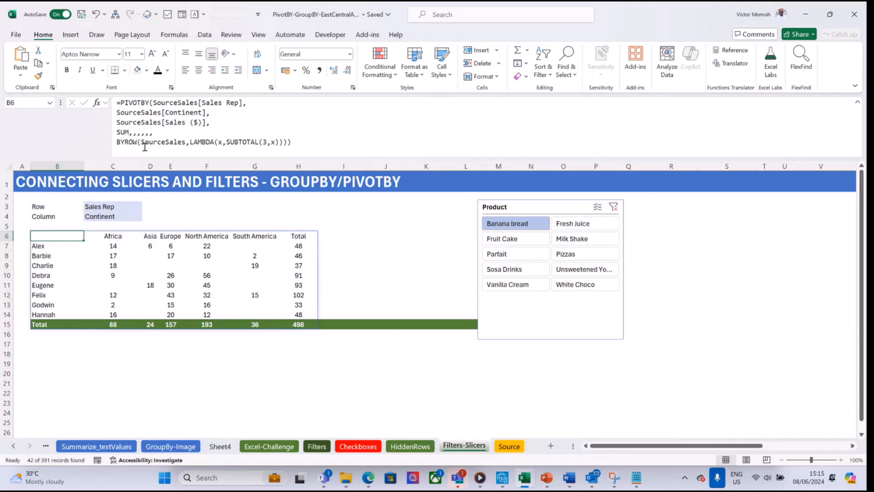
click(117, 142)
drag(117, 142, 287, 146)
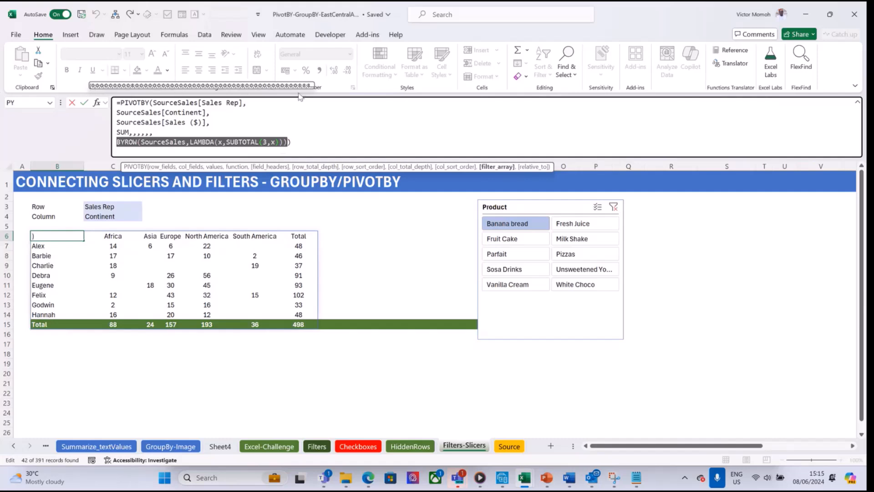
click(316, 145)
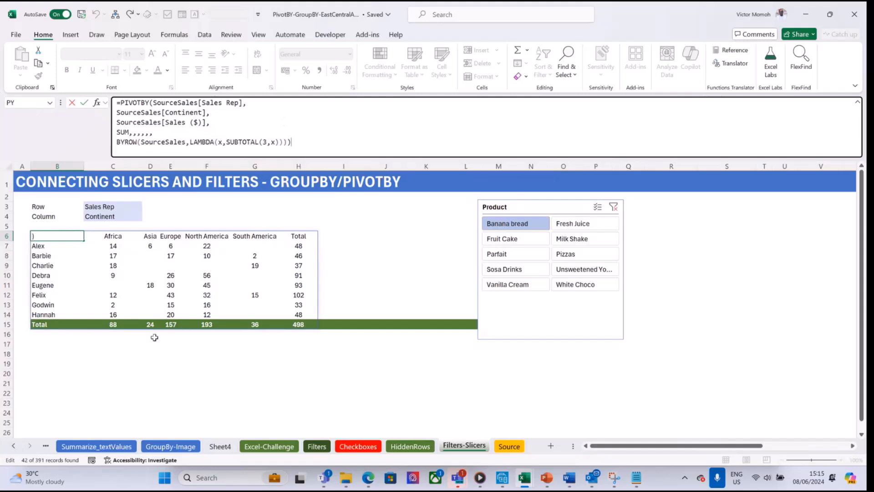
click(55, 264)
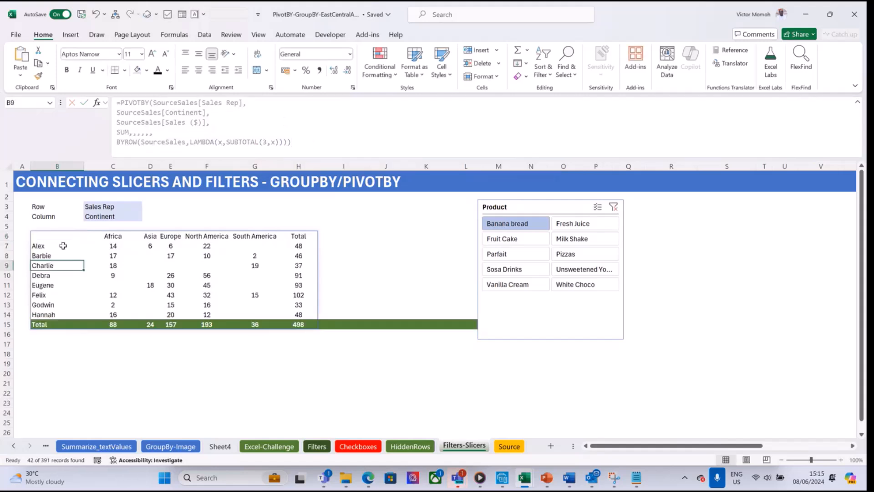
Insert a PivotTable from the SourceSales table at cell B17 of the Filters-Slicers sheet
click(52, 343)
click(71, 35)
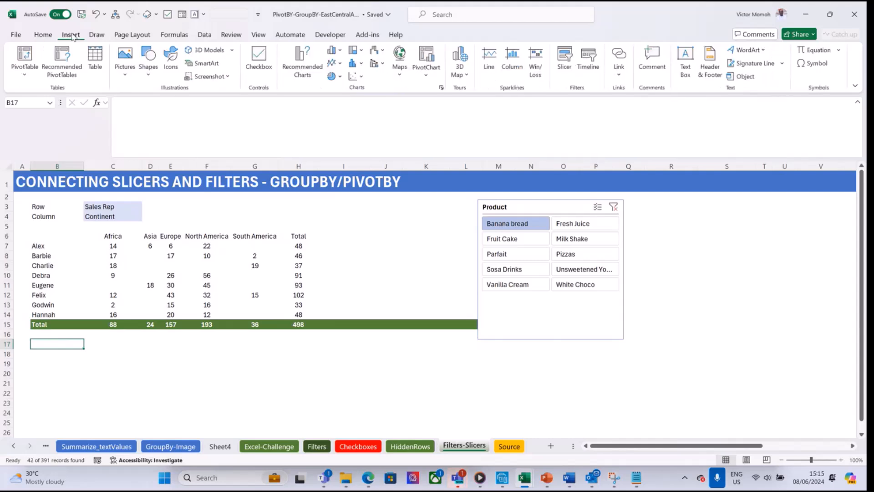
click(25, 59)
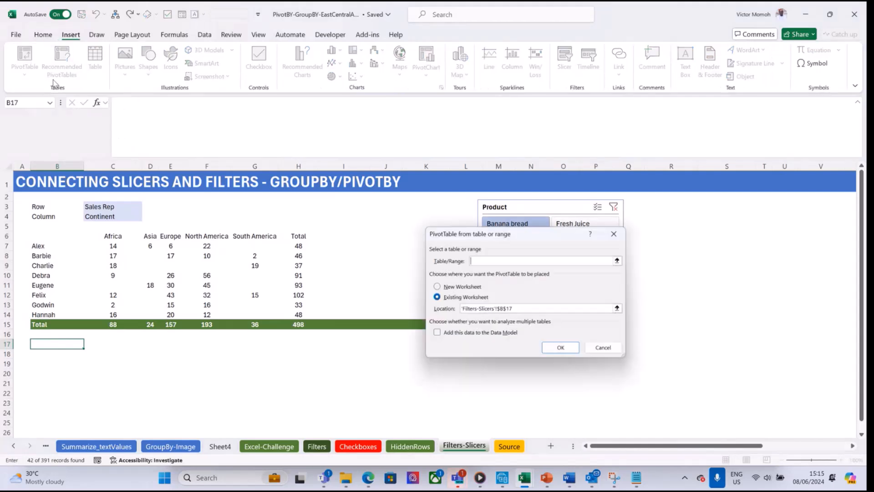
text(So)
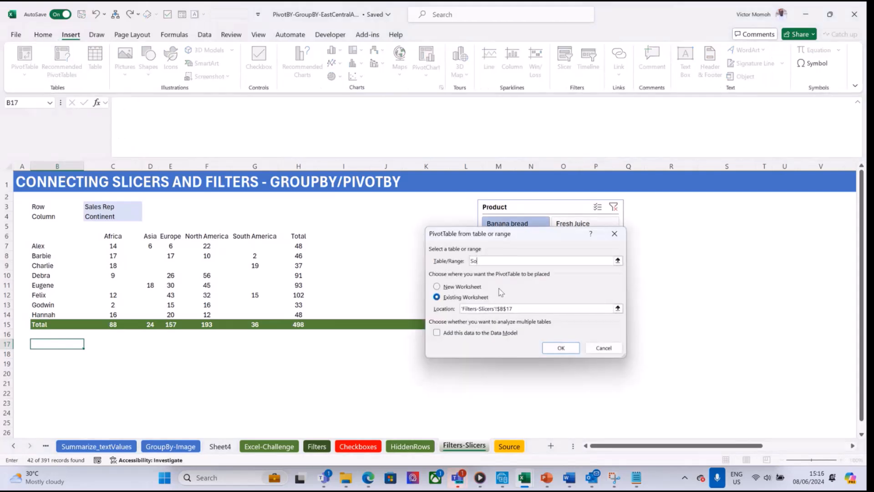
text(urcesales)
click(549, 348)
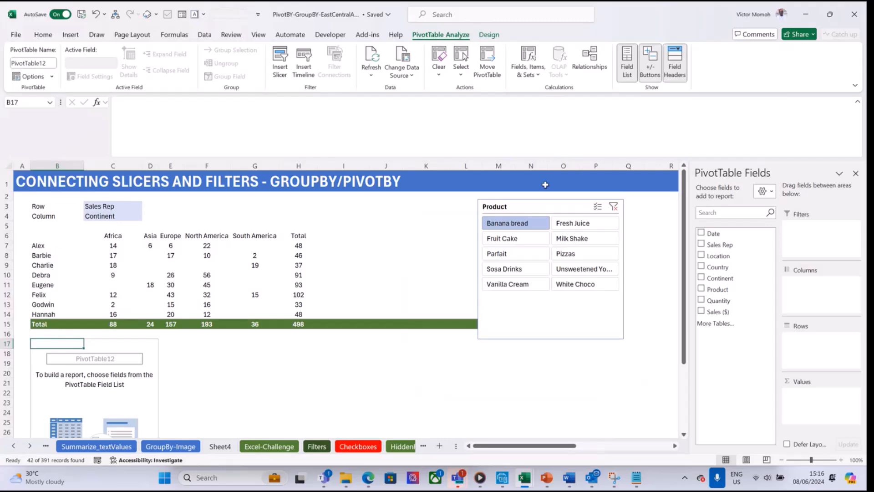
Set up the PivotTable with Sales Rep in rows, Continent in columns and the sum of Sales ($) as values
click(702, 245)
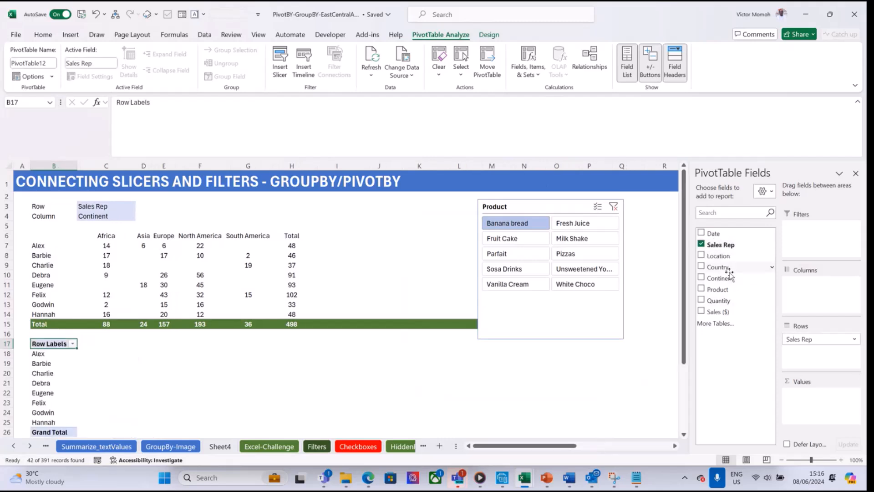
drag(728, 278, 814, 296)
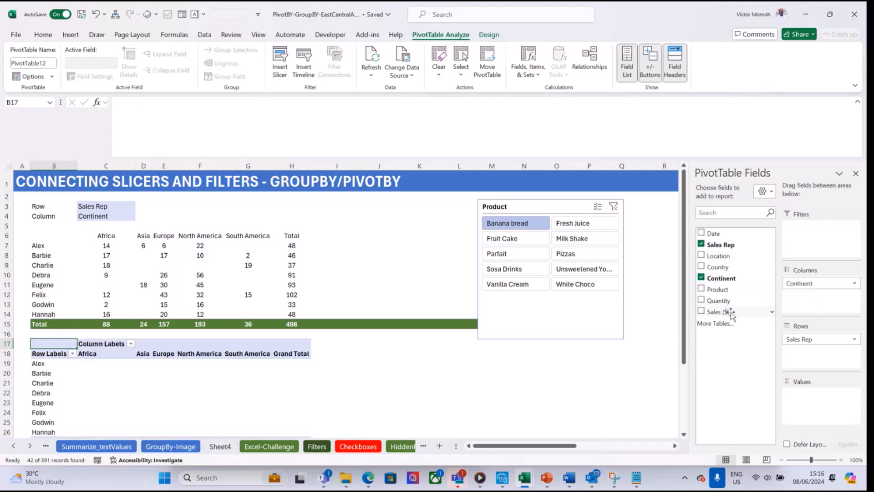
drag(732, 314, 824, 398)
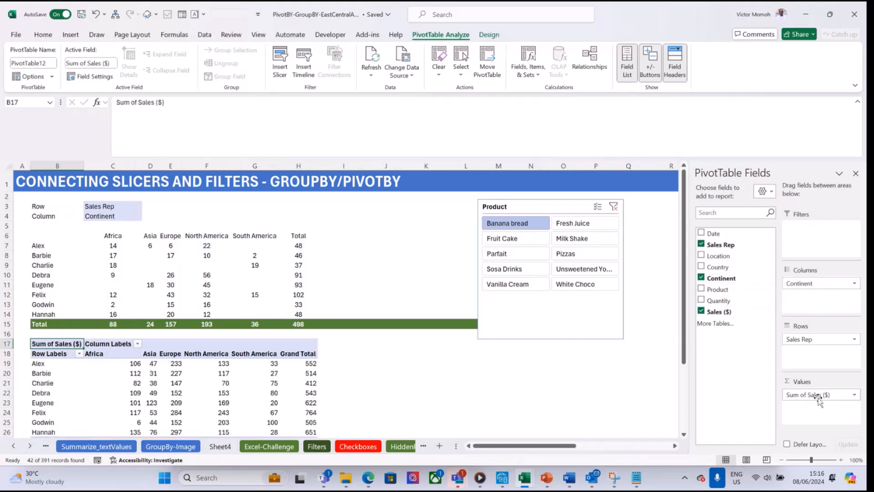
Add a Product slicer for the PivotTable, place it below the existing Product slicer, and filter it to Banana bread
click(119, 363)
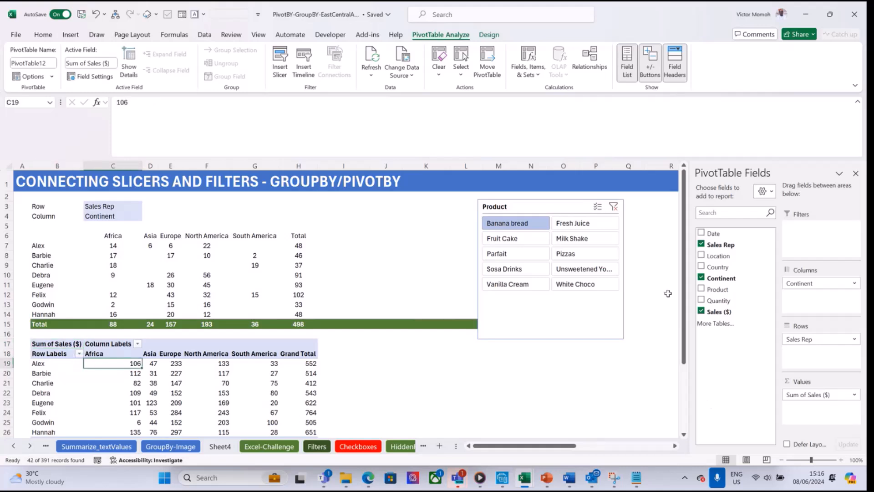
right_click(724, 290)
click(785, 347)
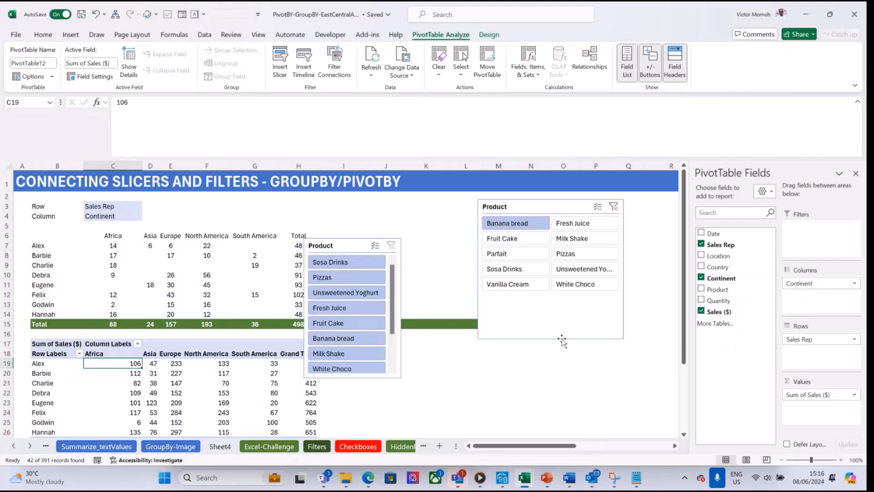
drag(328, 241, 550, 308)
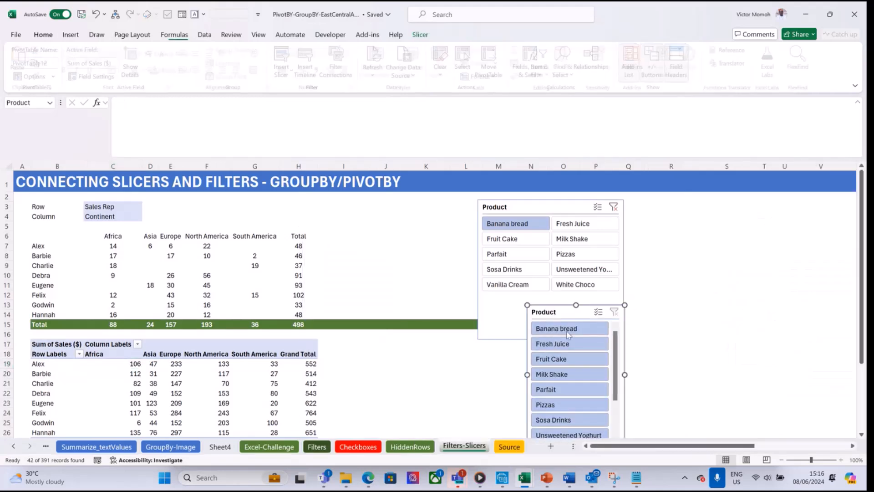
click(562, 328)
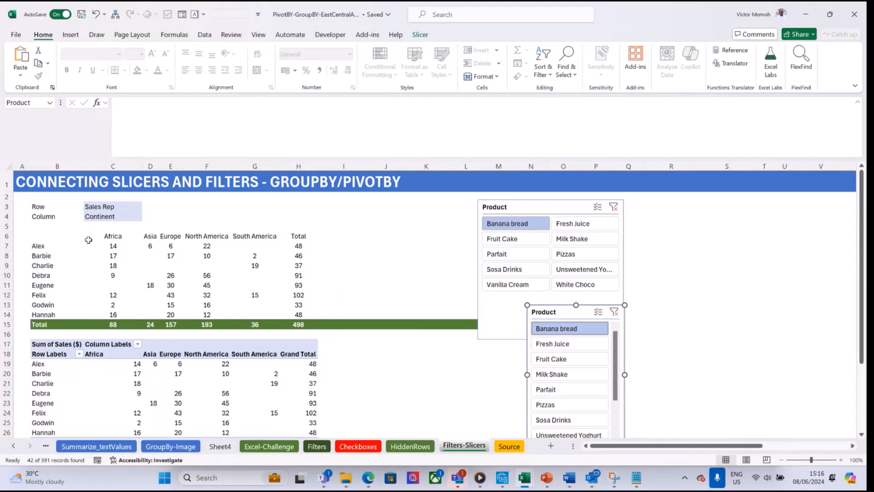
Compare the totals of the PIVOTBY result with those of the PivotTable, and examine the BYROW expression in B6
click(304, 325)
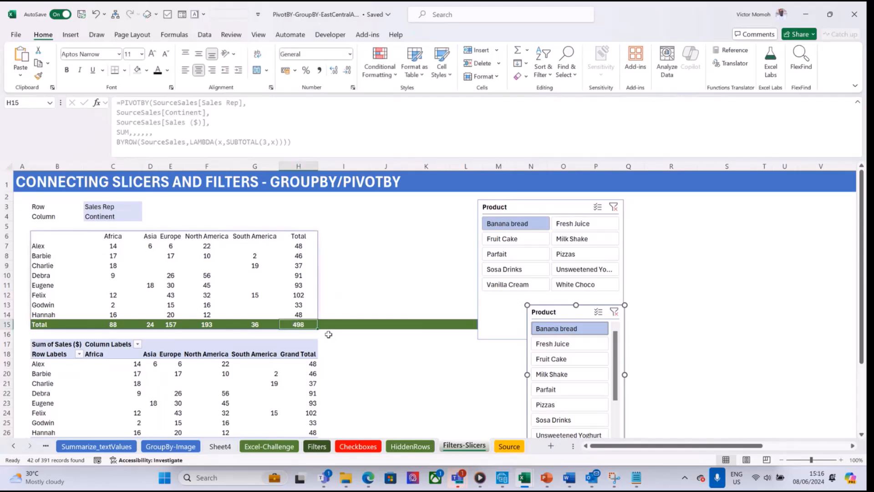
scroll(327, 335, down, 1)
scroll(331, 342, down, 1)
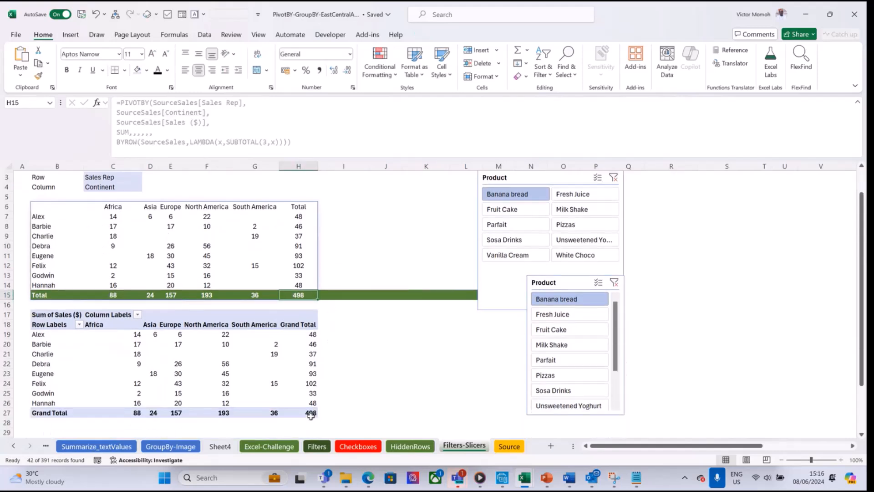
click(310, 413)
click(298, 217)
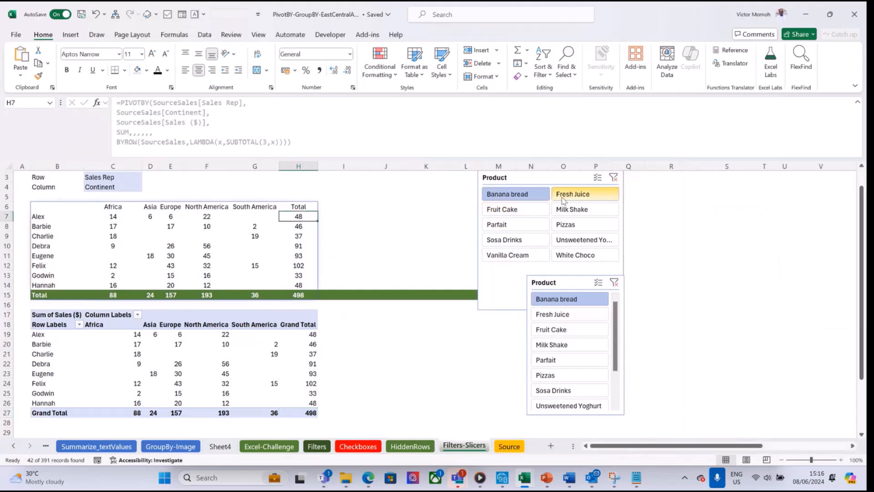
click(515, 179)
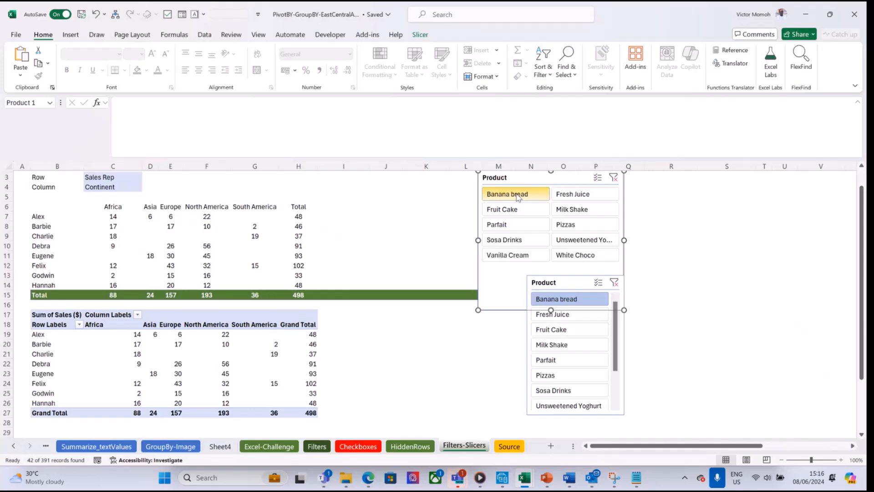
click(48, 207)
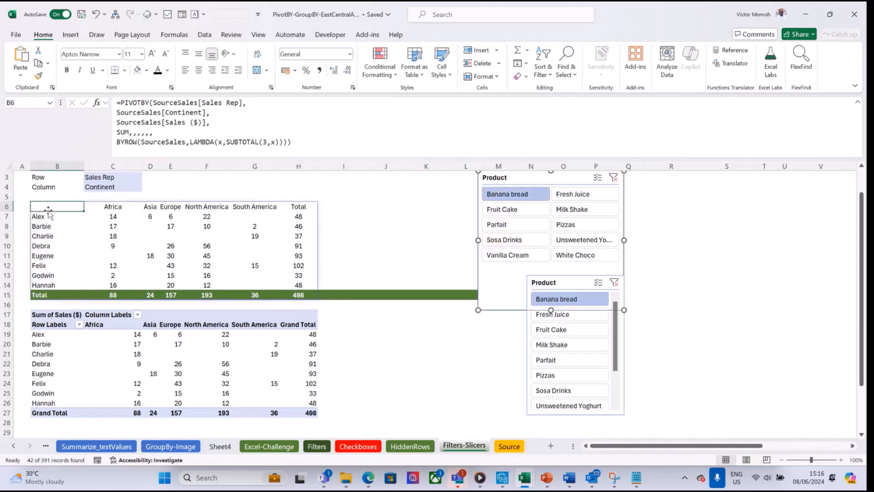
click(125, 142)
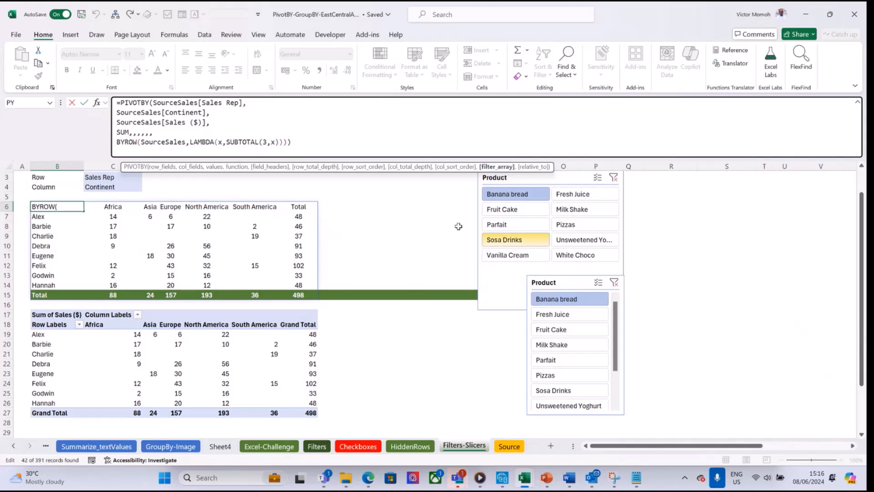
Add Milk Shake to the Banana bread selection in both Product slicers
click(526, 194)
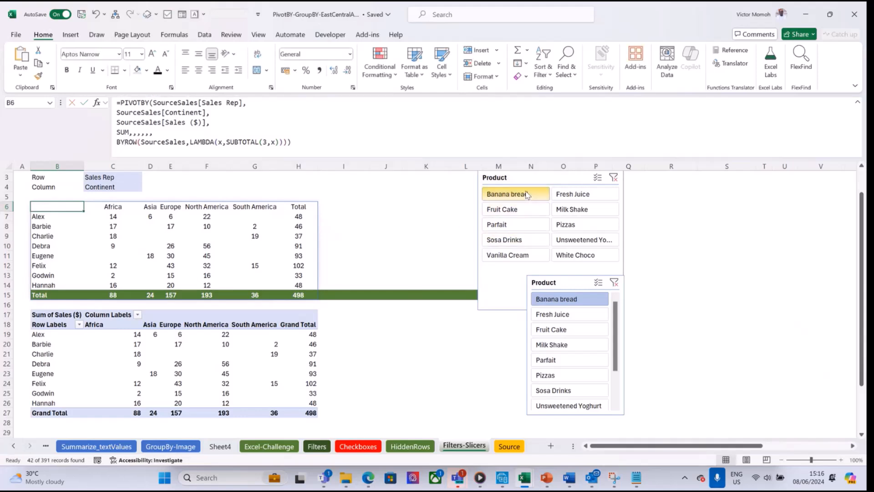
ctrl+click(581, 213)
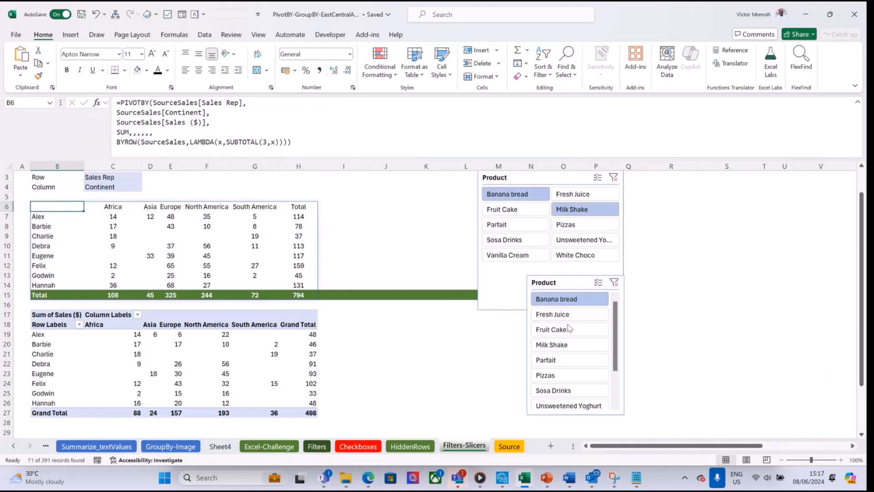
ctrl+click(568, 347)
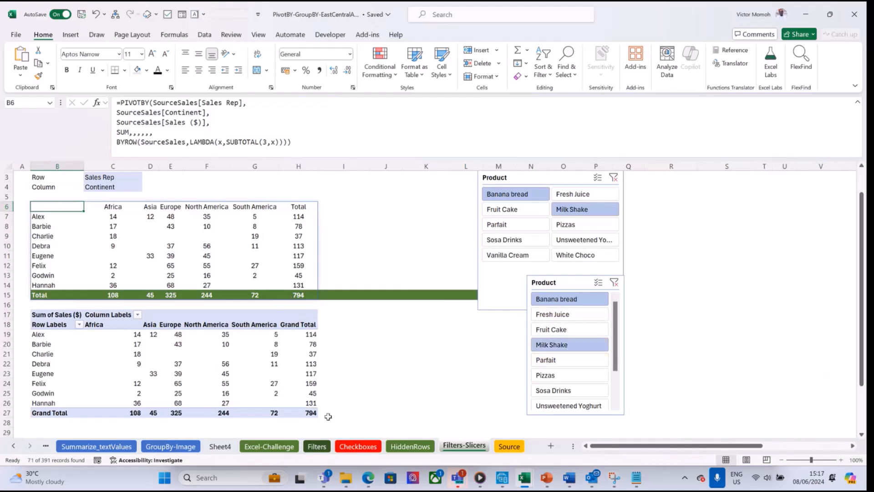
Go to the Pivot-Adv sheet and examine the GROUPBY formula in K4
mouse_move(296, 416)
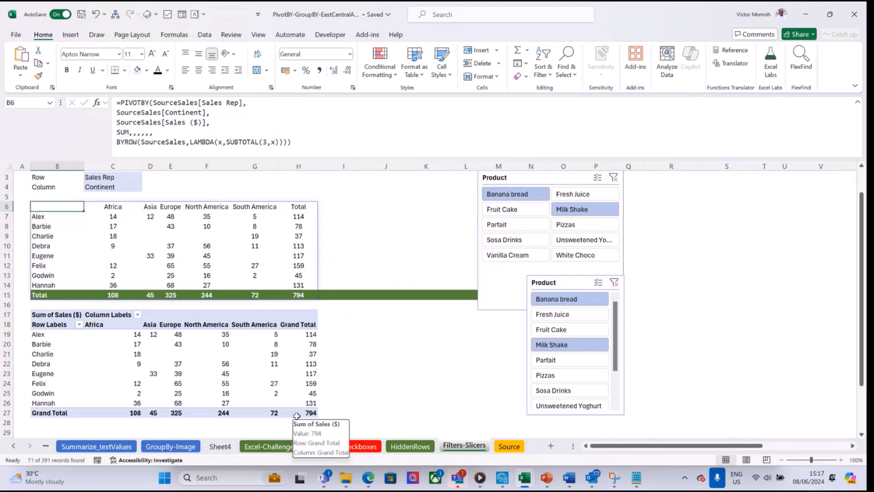
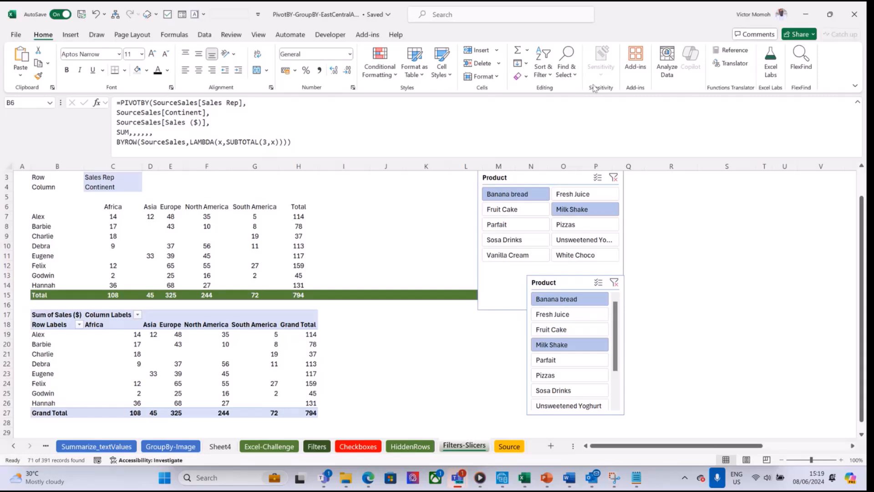
click(51, 210)
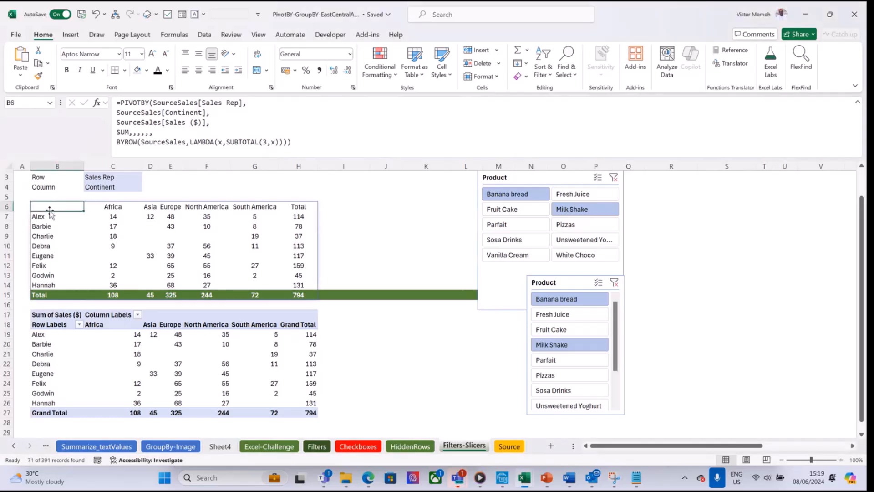
click(14, 446)
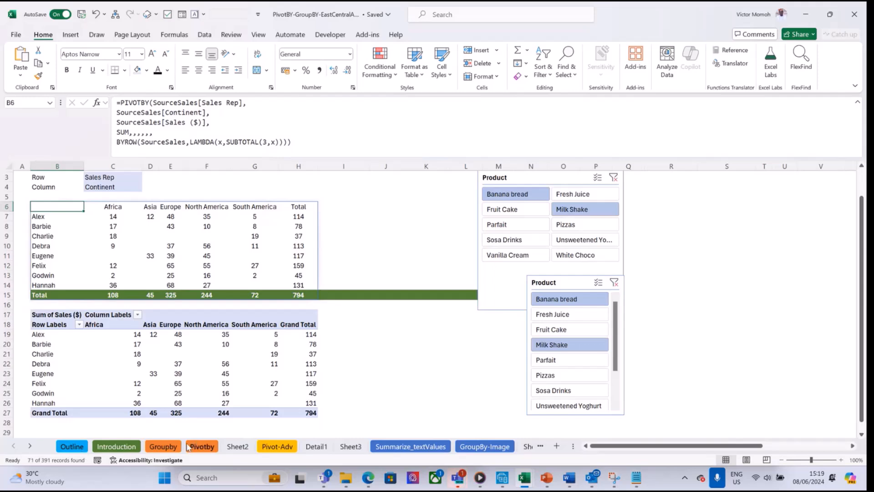
click(169, 447)
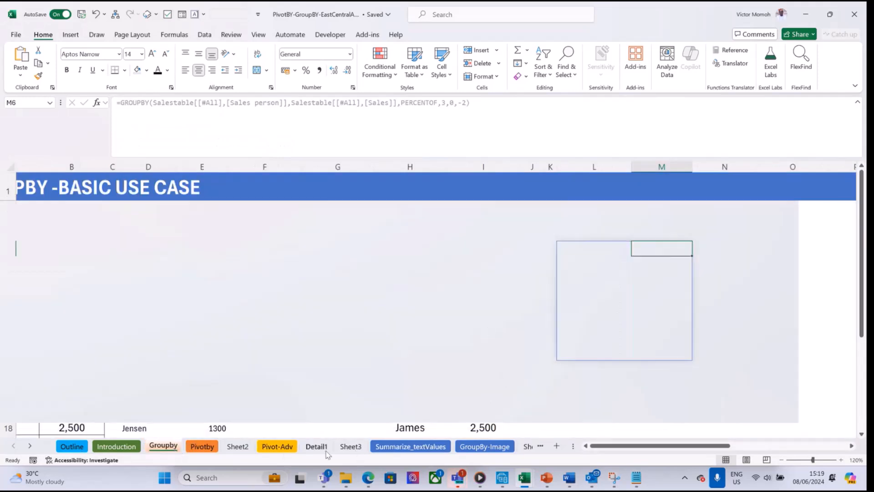
click(285, 450)
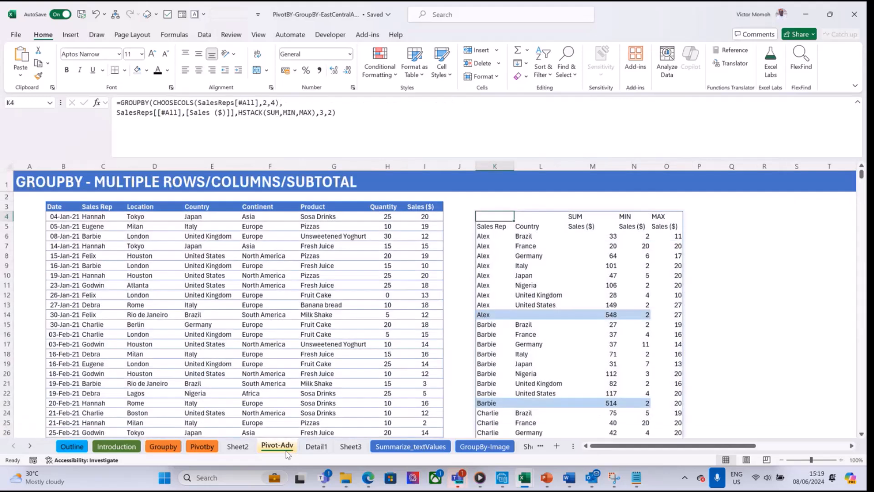
click(498, 231)
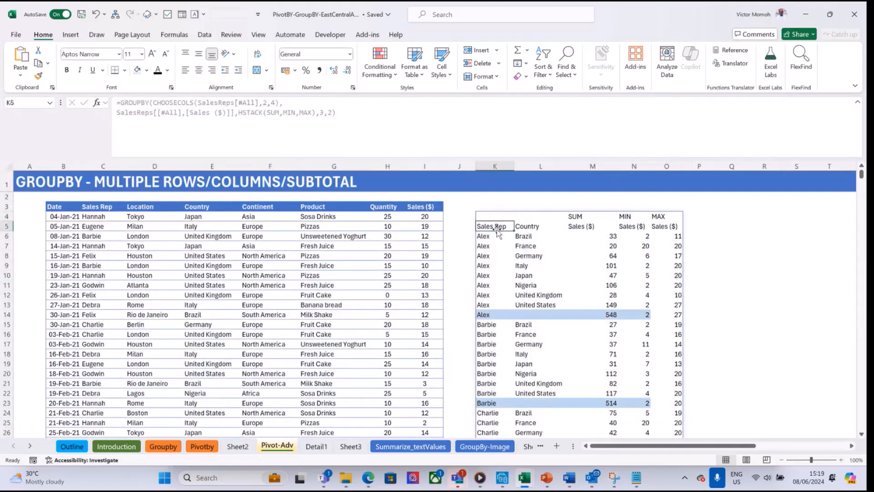
click(495, 215)
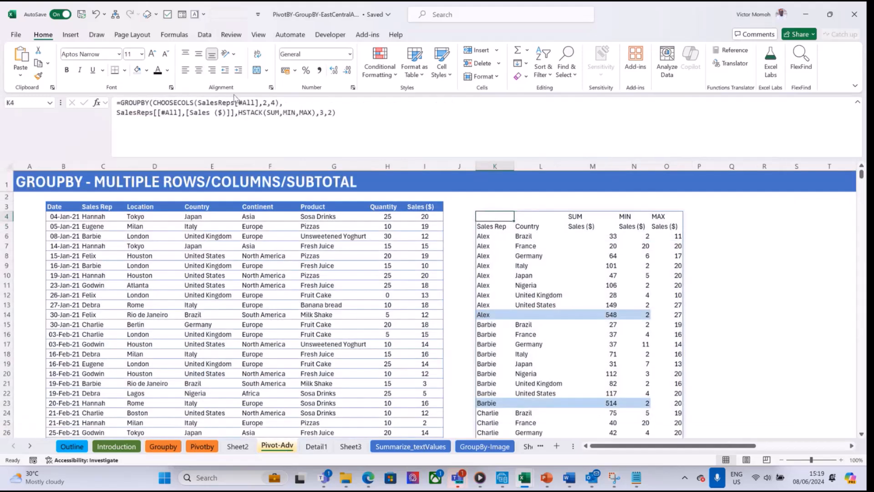
Set the total depth argument of the GROUPBY formula in K4 to -2 for grand totals and subtotals at top
click(325, 113)
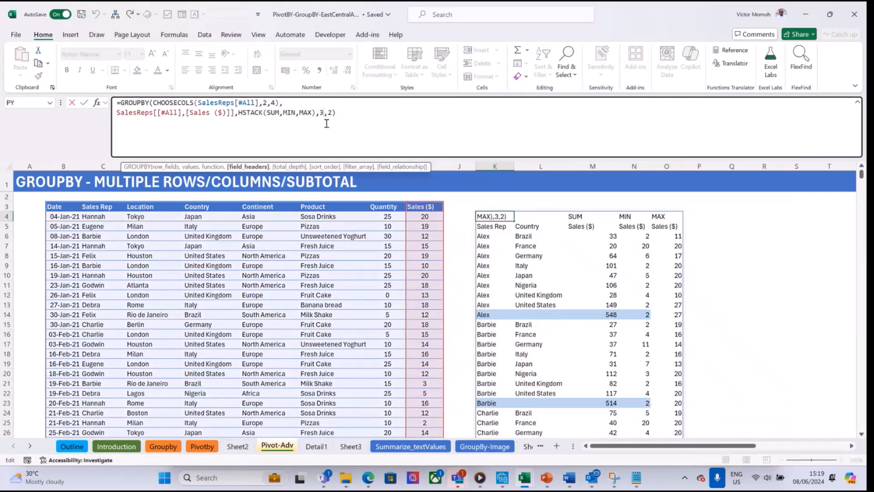
key(Right)
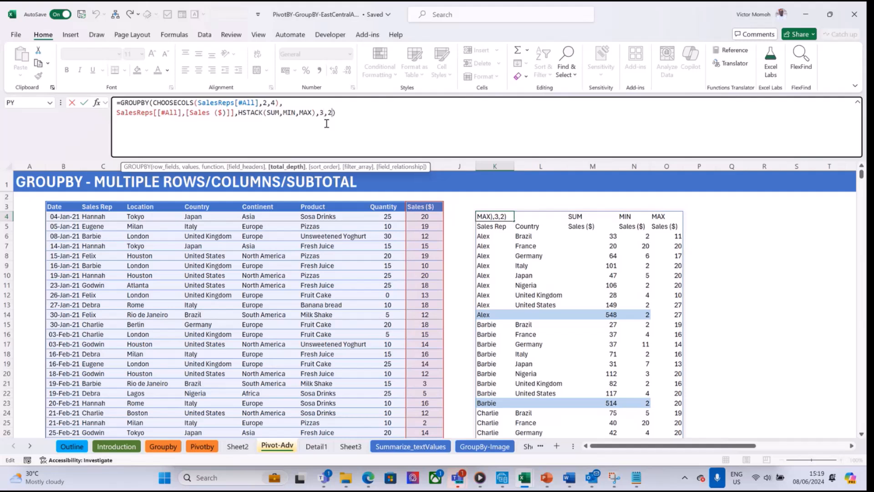
key(Delete)
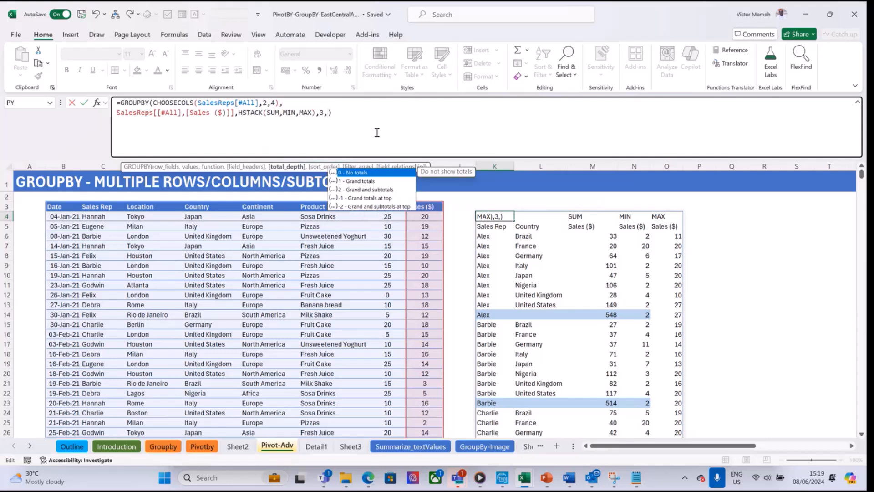
text(-2)
key(Return)
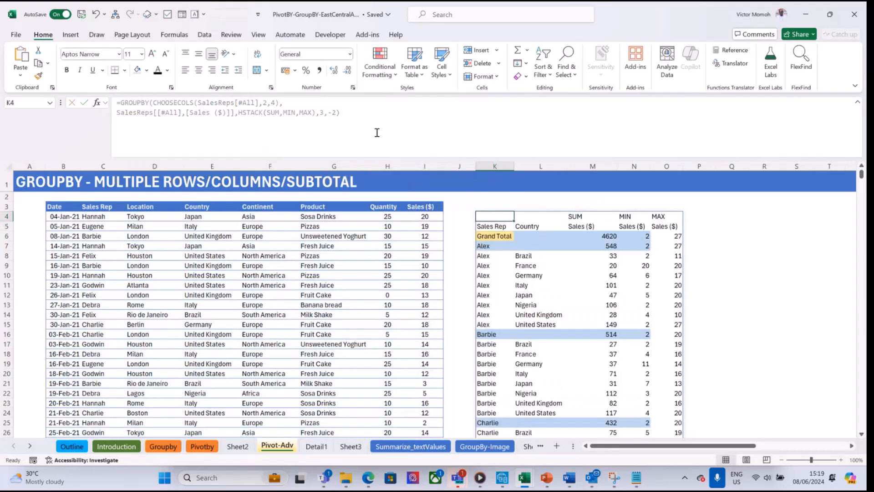
Examine the Grand Total row of the GROUPBY result and the PERCENTOF formula in L6 of the Groupby sheet
key(Down)
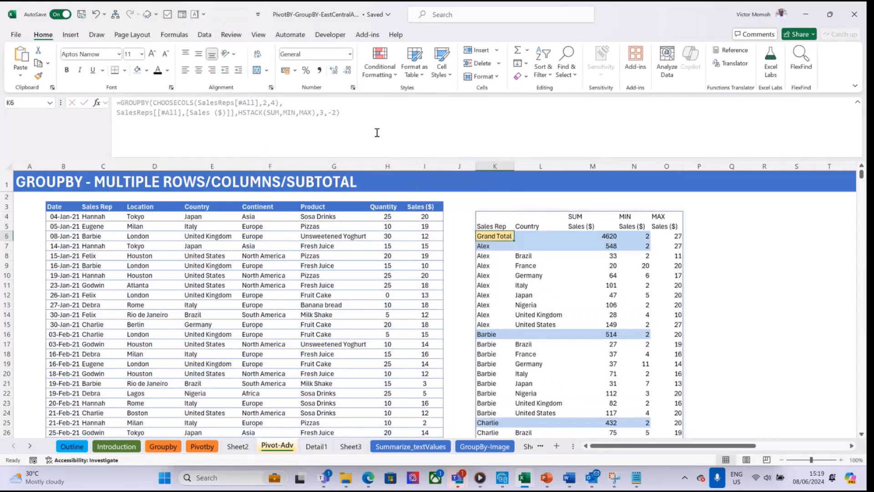
key(Down)
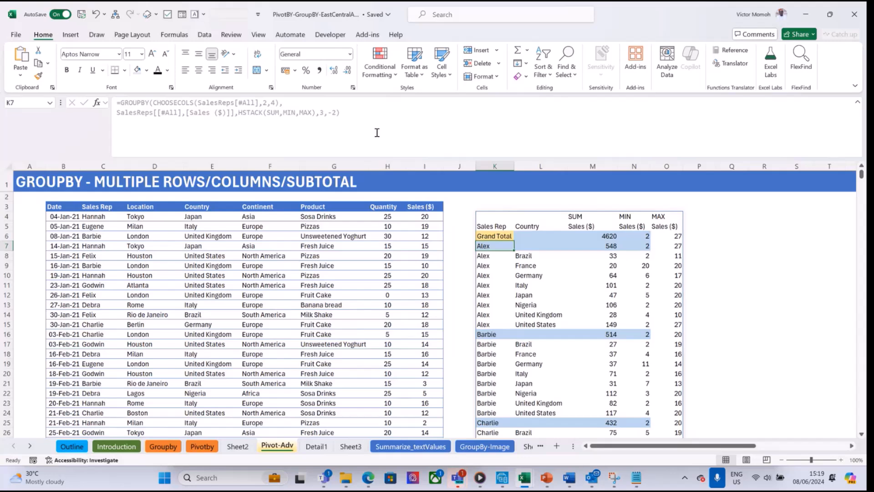
key(Up)
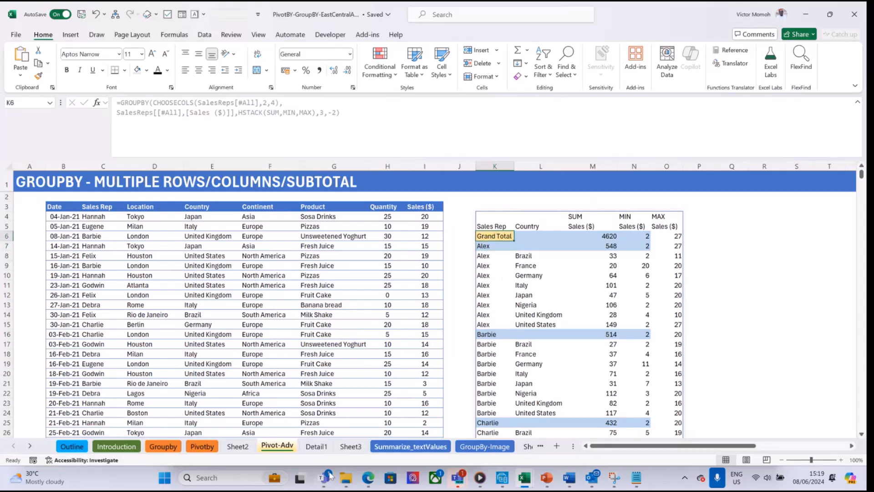
click(172, 447)
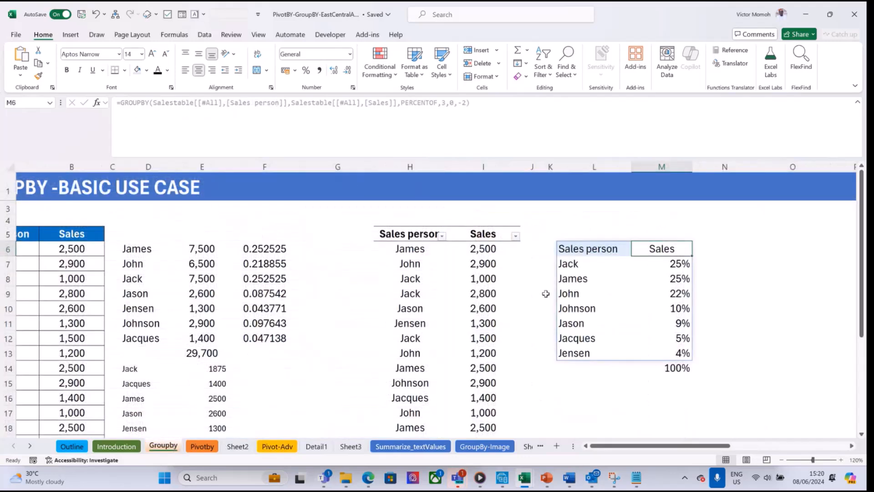
click(591, 252)
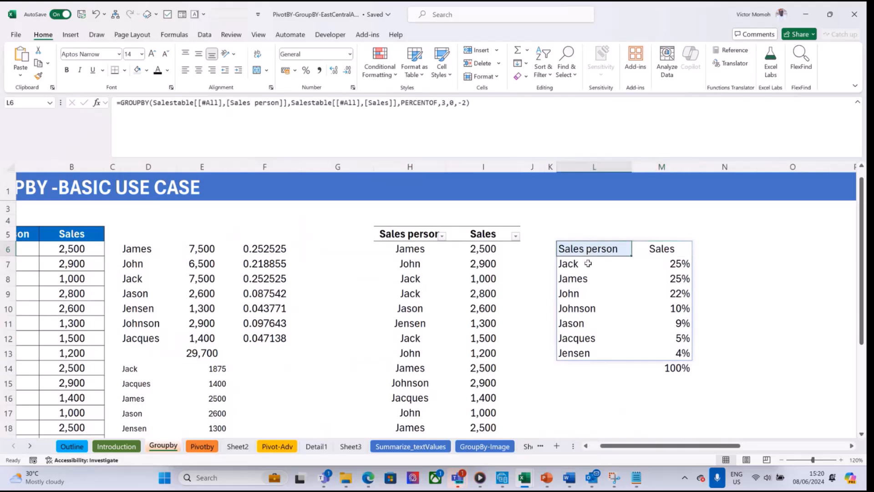
Examine the subtotal rows of the first three sales reps and the Grand Total row on the Pivot-Adv sheet
click(291, 447)
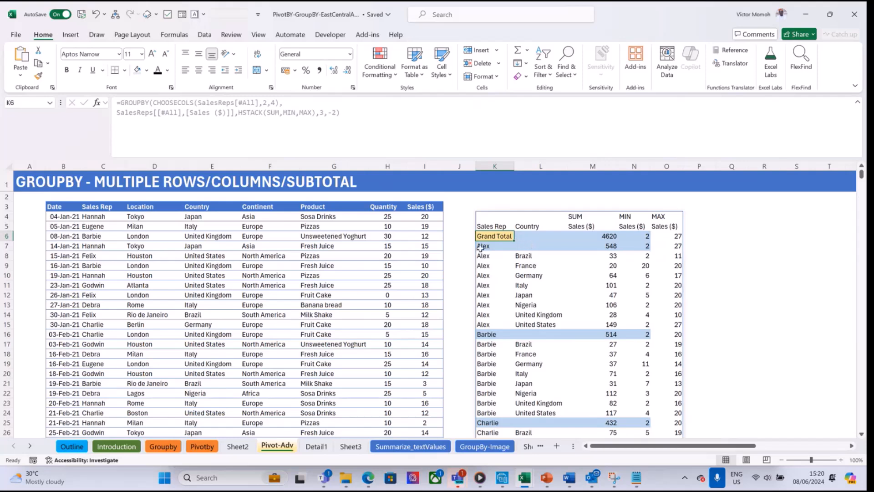
drag(481, 247, 613, 248)
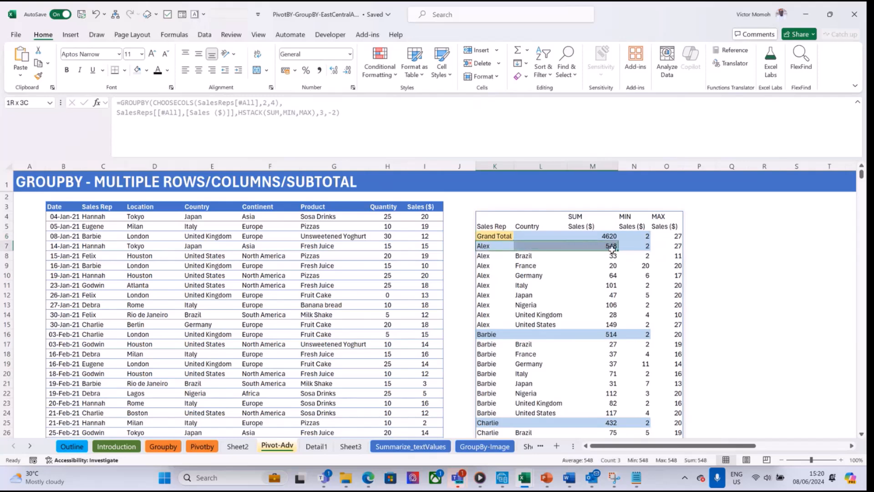
drag(482, 334, 603, 336)
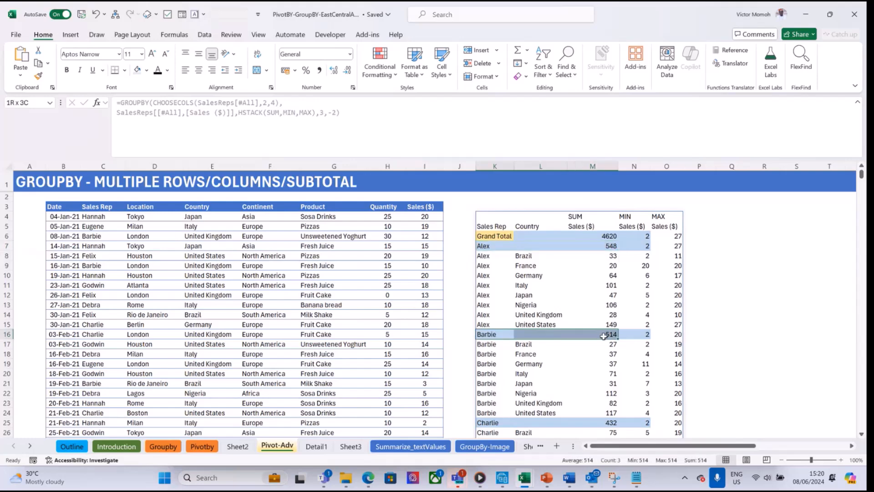
drag(487, 422, 611, 422)
scroll(561, 374, down, 1)
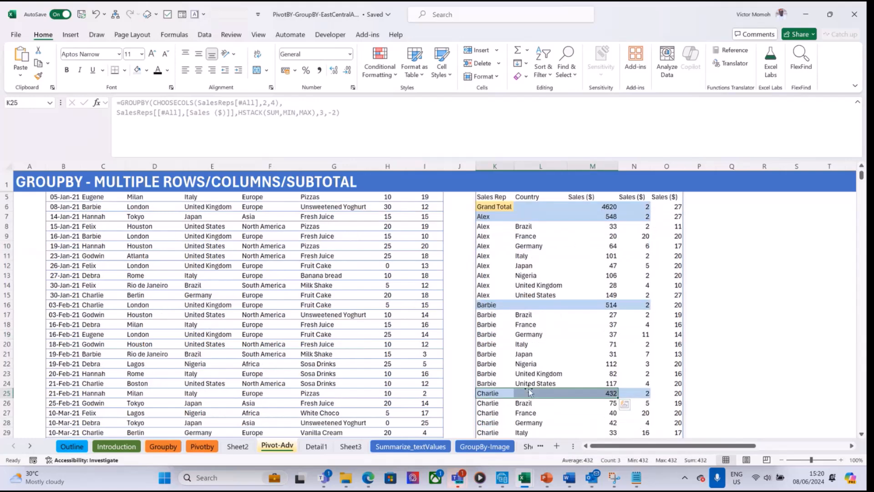
click(501, 206)
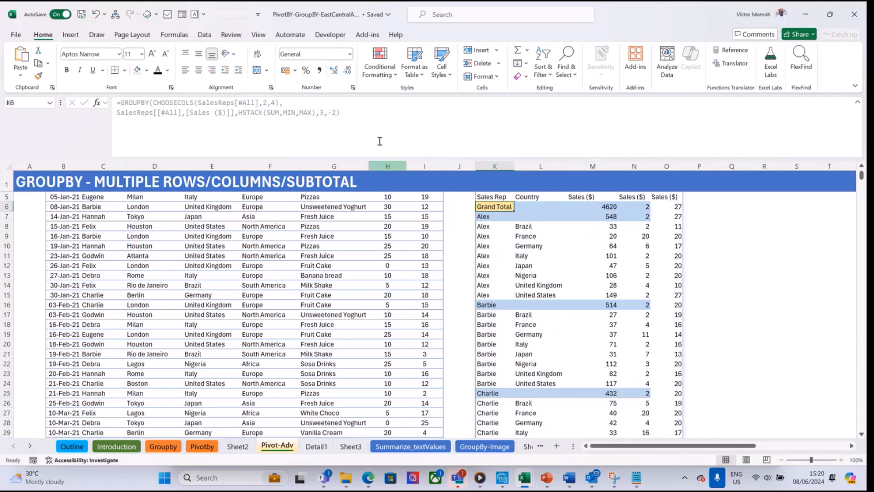
click(504, 197)
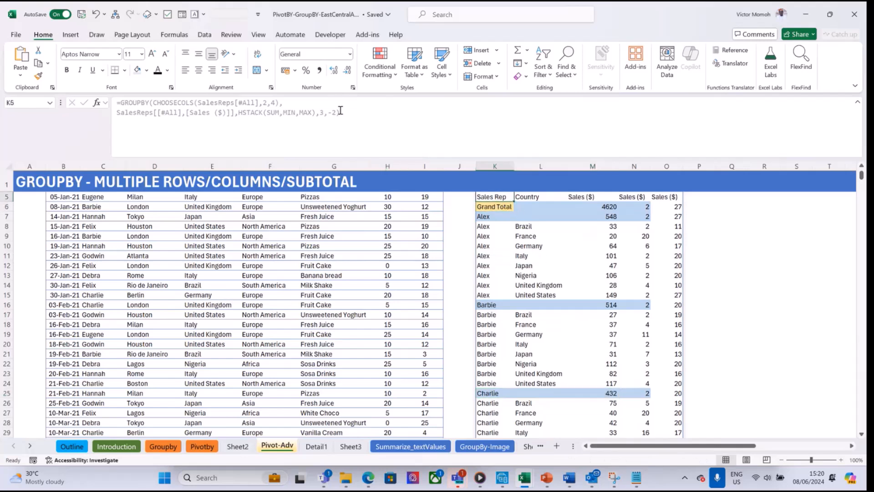
scroll(405, 164, up, 1)
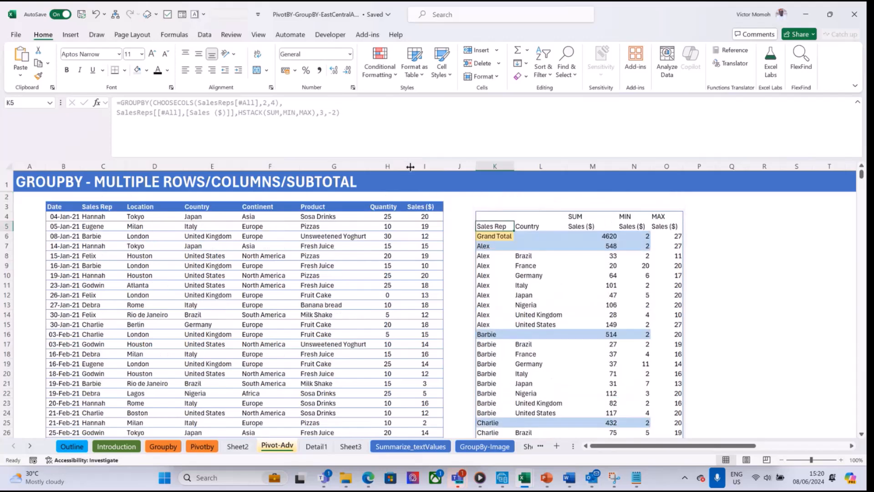
Change the total depth argument of the GROUPBY formula in K4 back to 2 for grand totals and subtotals
click(500, 217)
click(336, 113)
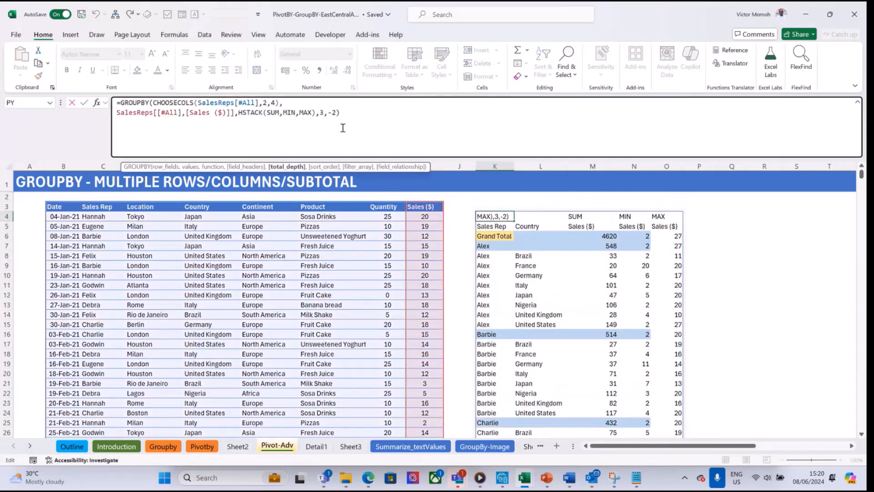
key(BackSpace)
key(BackSpace)
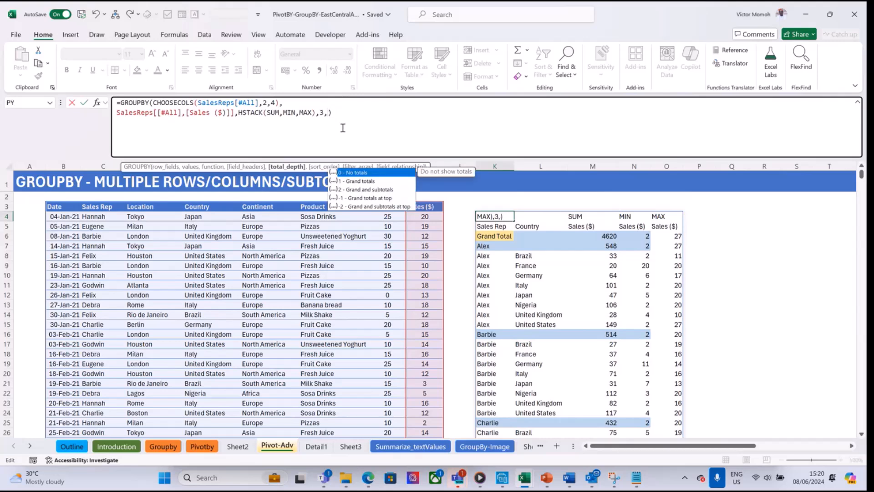
text(2)
key(Return)
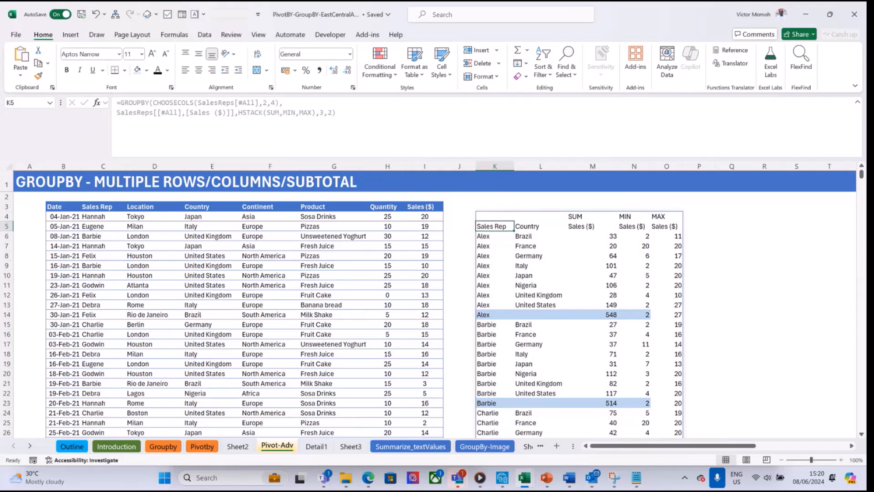
Review the Outline sheet and the PIVOTBY syntax in A4 of the Introduction sheet
click(80, 448)
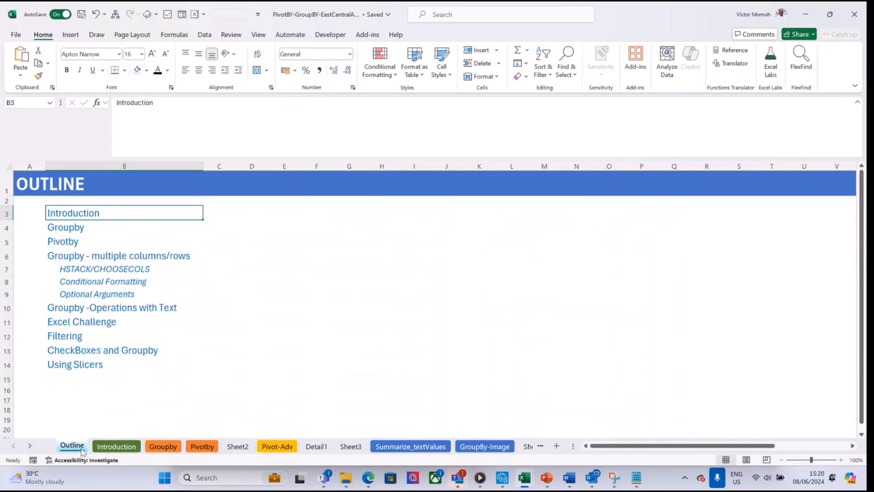
click(116, 446)
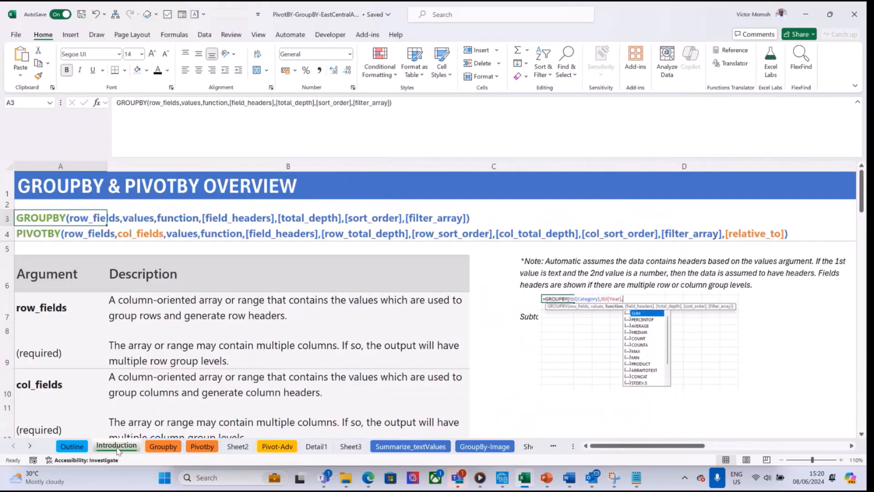
click(37, 235)
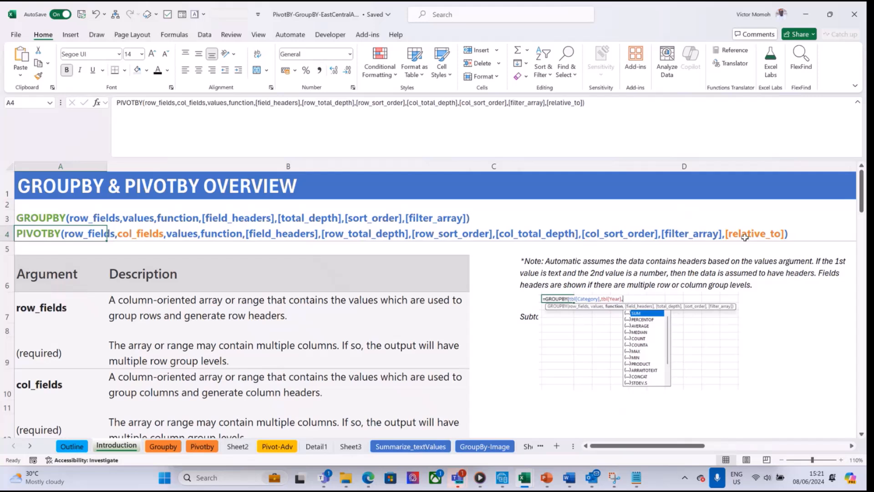
On the Checkboxes sheet, exclude North America, Europe and Asia from the PIVOTBY result
click(29, 446)
click(30, 447)
click(30, 447)
click(30, 446)
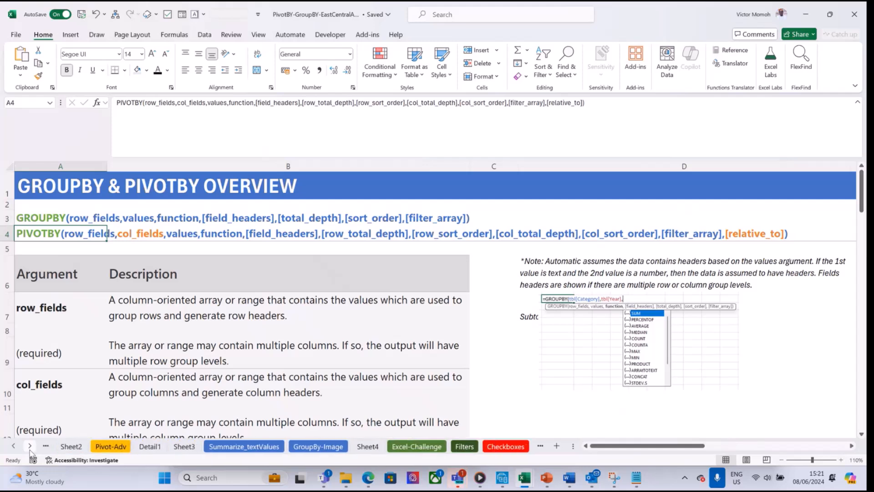
click(30, 446)
click(29, 446)
click(29, 447)
click(29, 447)
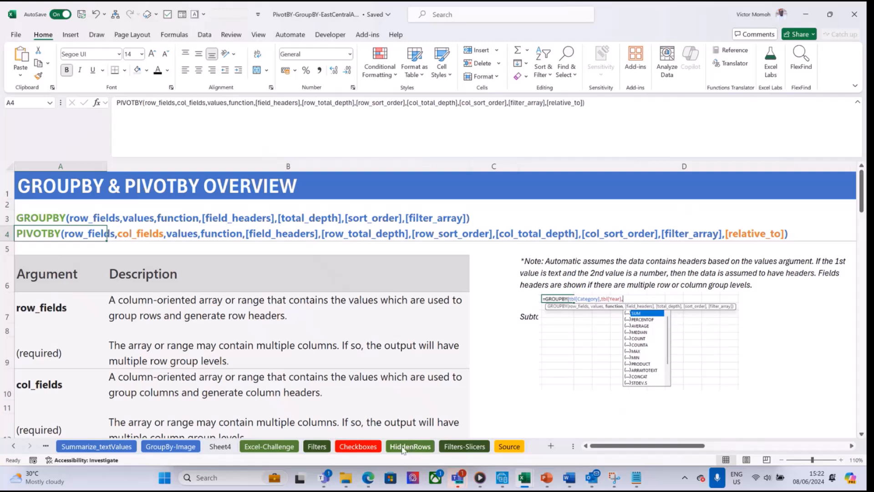
click(358, 446)
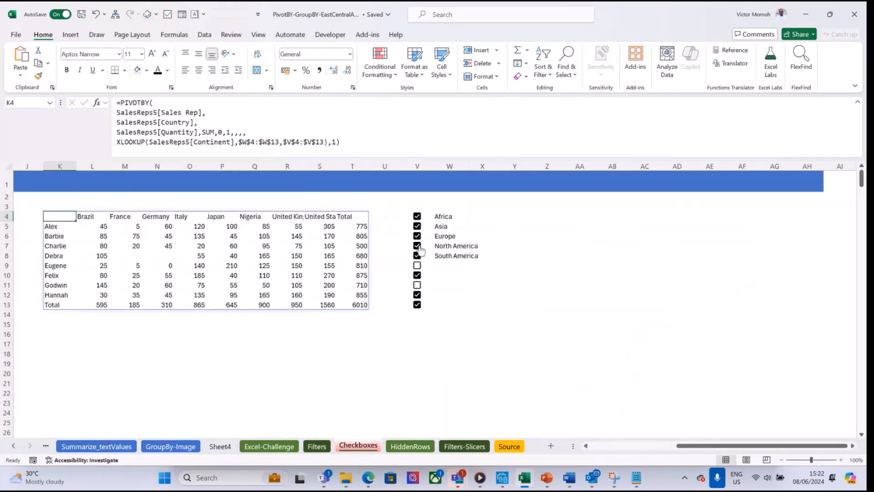
click(418, 247)
click(417, 237)
click(418, 227)
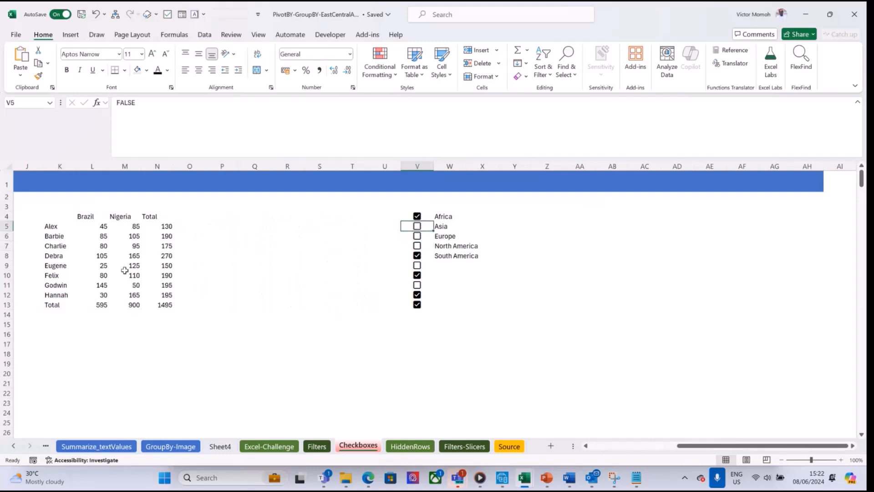
Set the region checkboxes so the PIVOTBY result includes only North America and South America
click(417, 226)
click(417, 236)
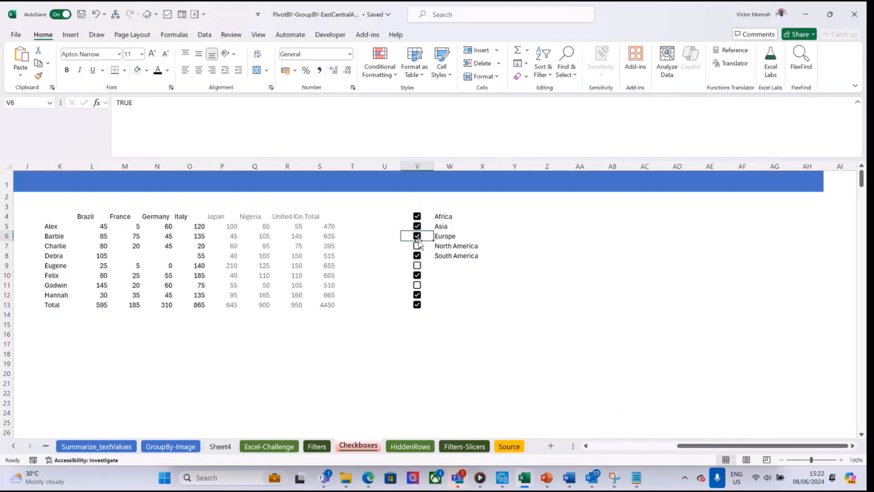
click(417, 246)
click(417, 216)
click(417, 227)
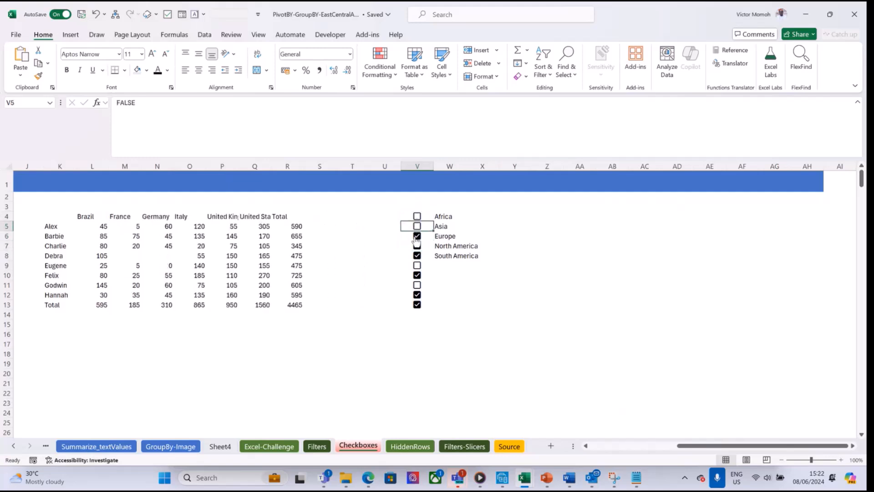
click(417, 236)
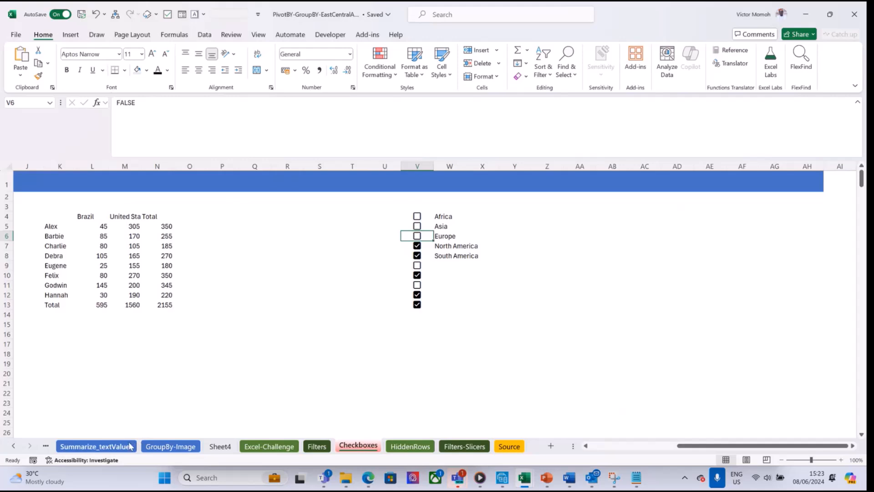
On the Groupby sheet, replace PERCENTOF in the L6 formula with HSTACK(SUM,PERCENTOF) and clear the total in M14 that blocks the spill
click(19, 446)
click(19, 446)
click(18, 447)
click(19, 446)
click(19, 446)
click(19, 446)
click(19, 446)
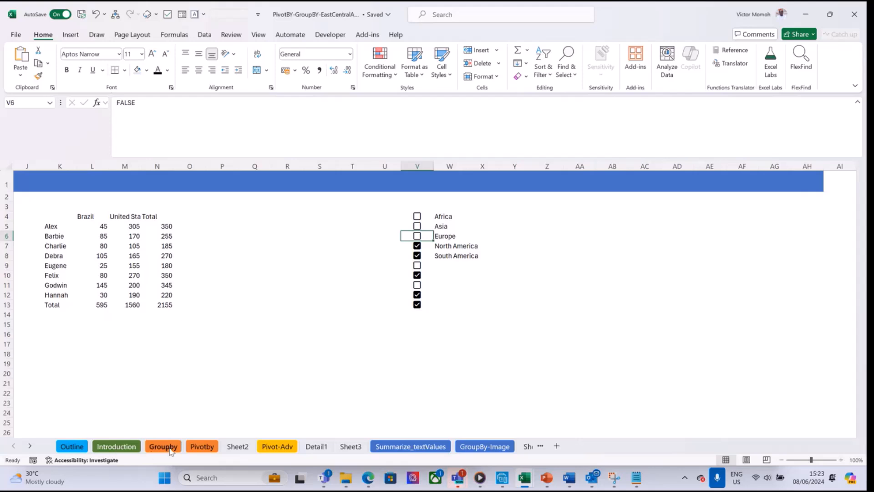
click(169, 448)
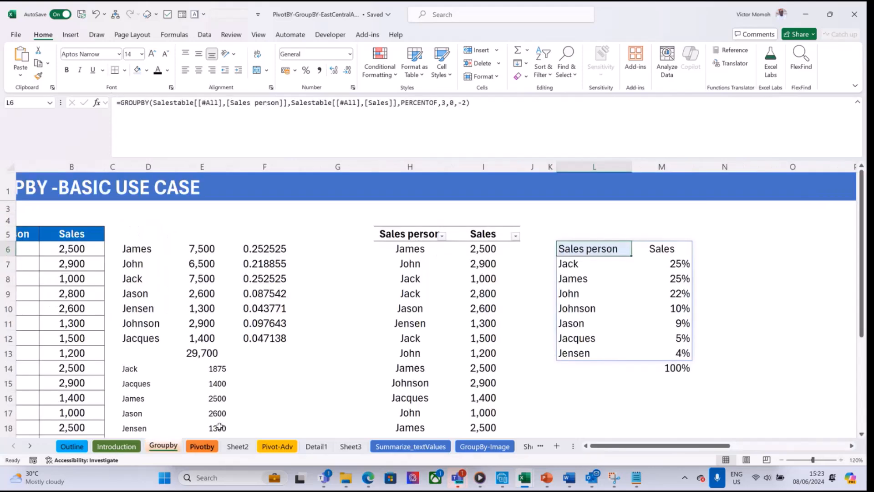
click(668, 251)
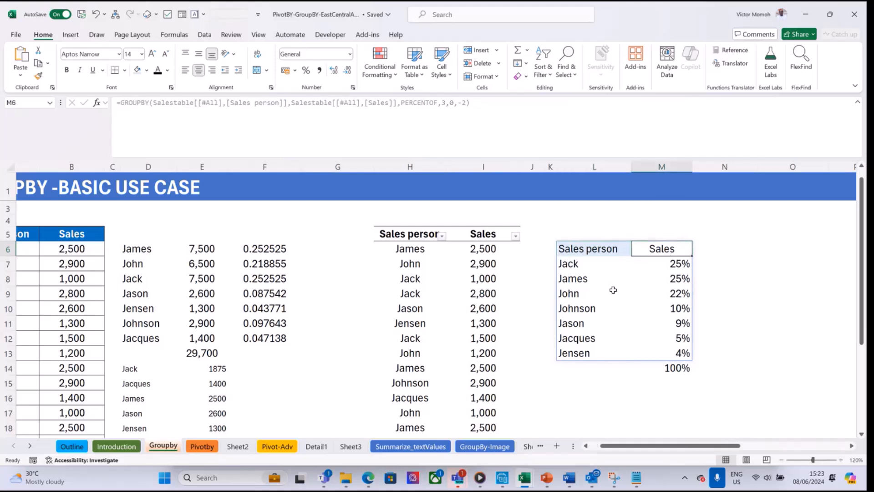
click(605, 250)
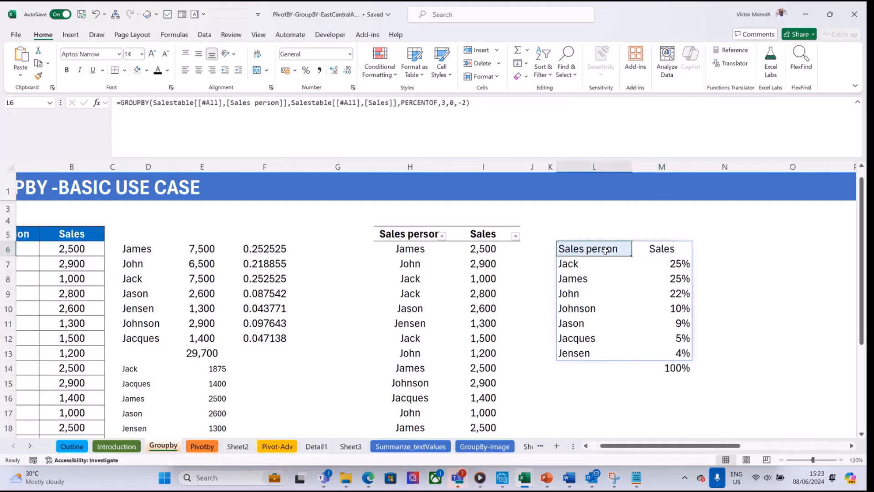
click(403, 102)
text(hsta)
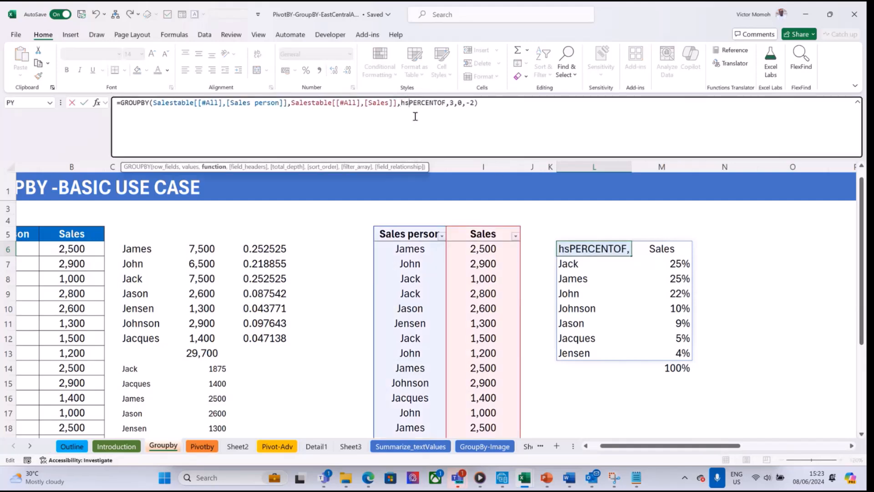
text(ck(sum)
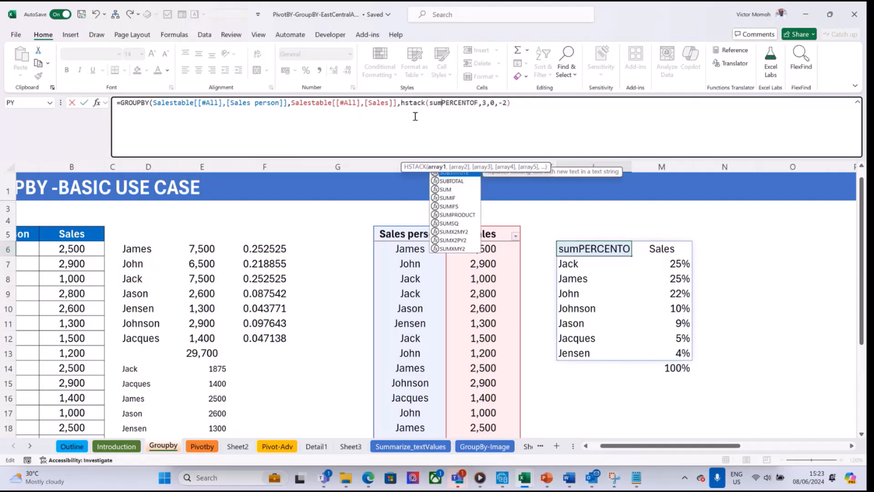
text(,)
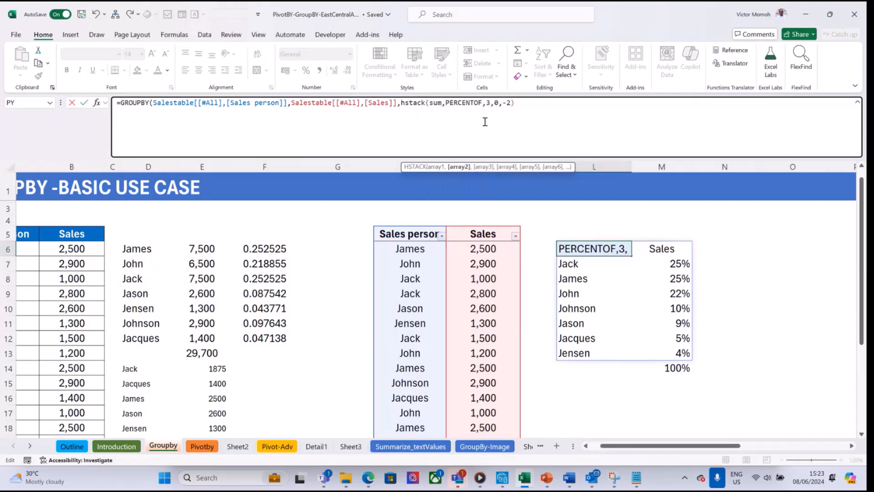
click(485, 121)
text())
key(Return)
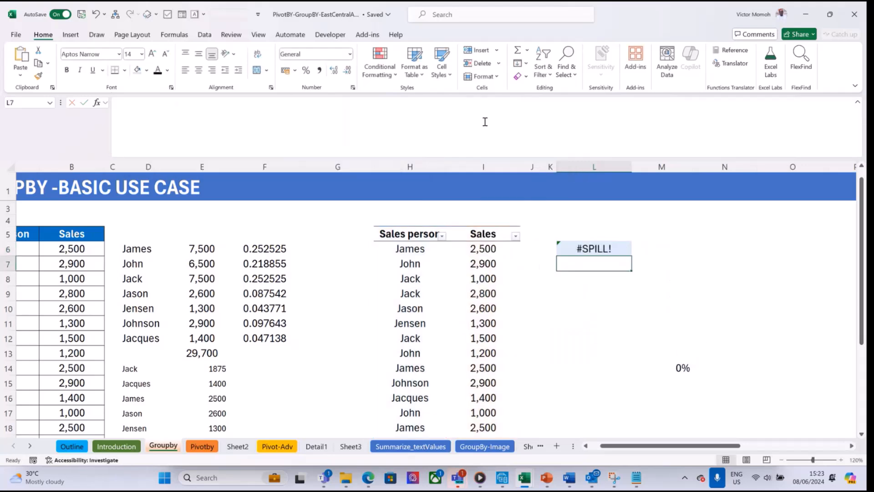
click(676, 369)
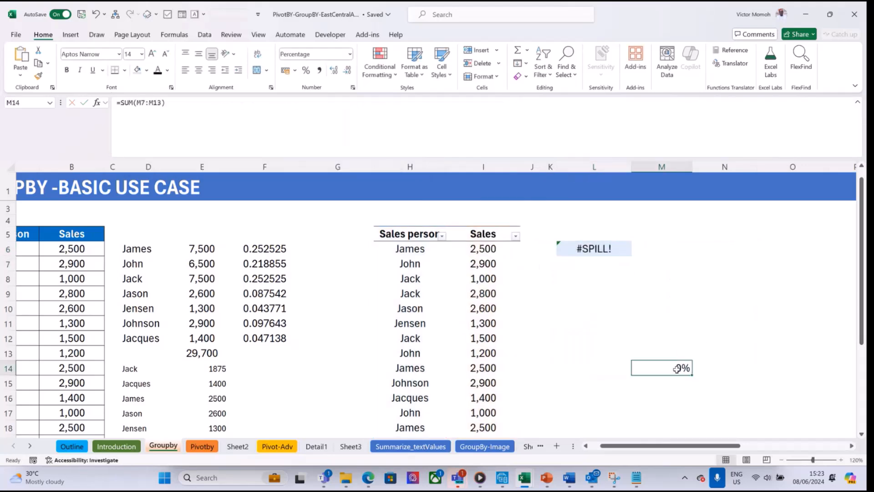
key(Delete)
Format the SUM values in M8:M14 as General and the PERCENTOF values in N8:N14 as percentages
drag(665, 278, 683, 366)
key(ctrl+shift+grave)
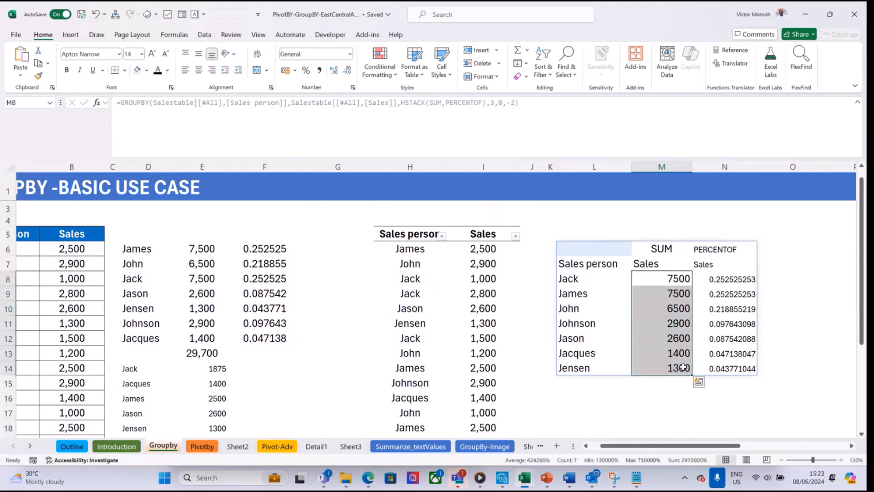
drag(727, 283, 742, 368)
key(ctrl+shift+5)
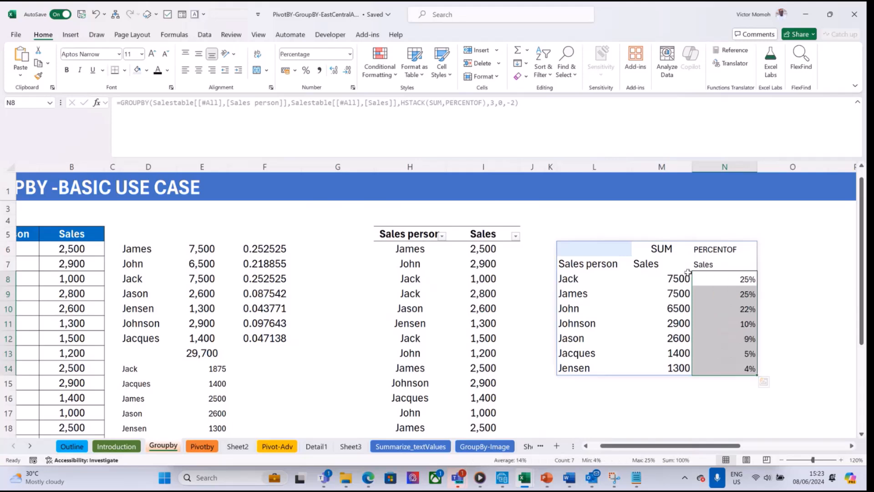
click(673, 278)
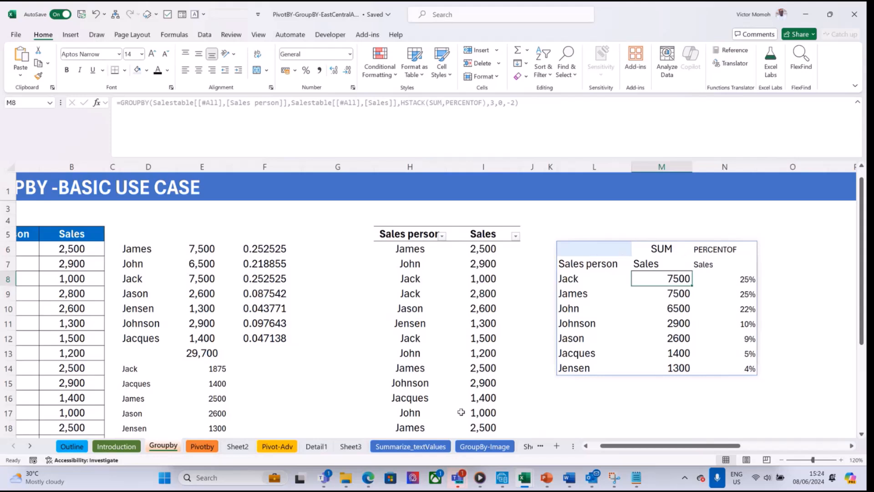
Examine the Quantity and Sales ($) columns of the source table on the Pivot-Adv sheet
click(277, 446)
click(390, 217)
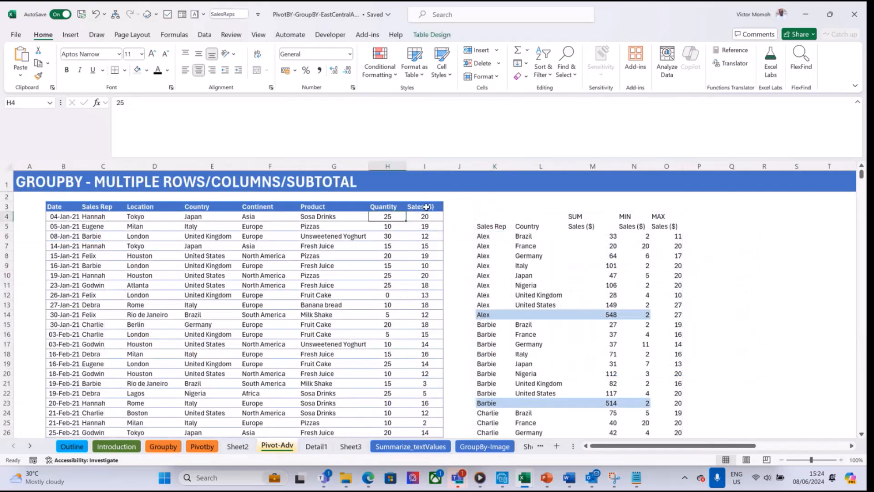
drag(425, 206, 426, 305)
drag(388, 207, 387, 301)
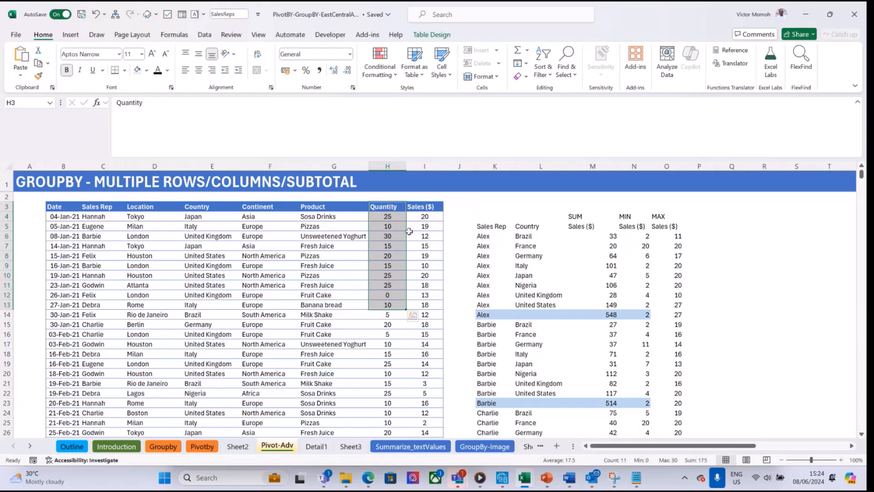
Review the Outline, Introduction and Summarize_textValues sheets
click(79, 451)
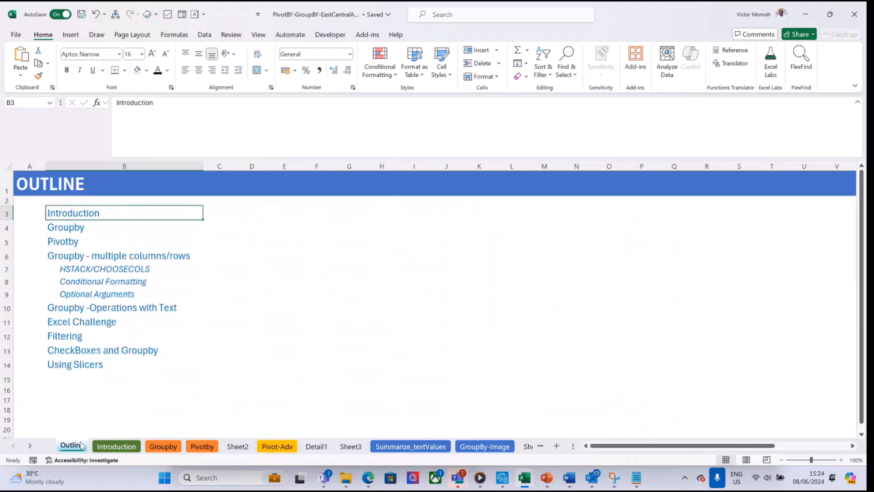
click(117, 448)
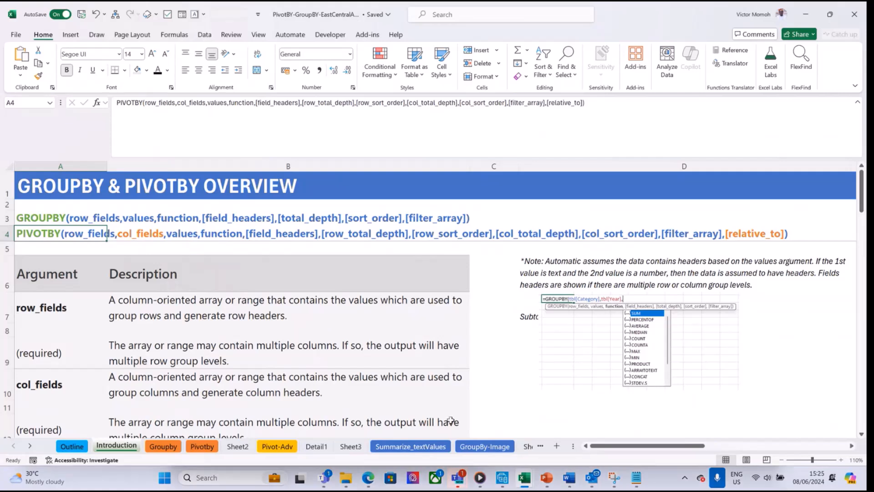
click(436, 447)
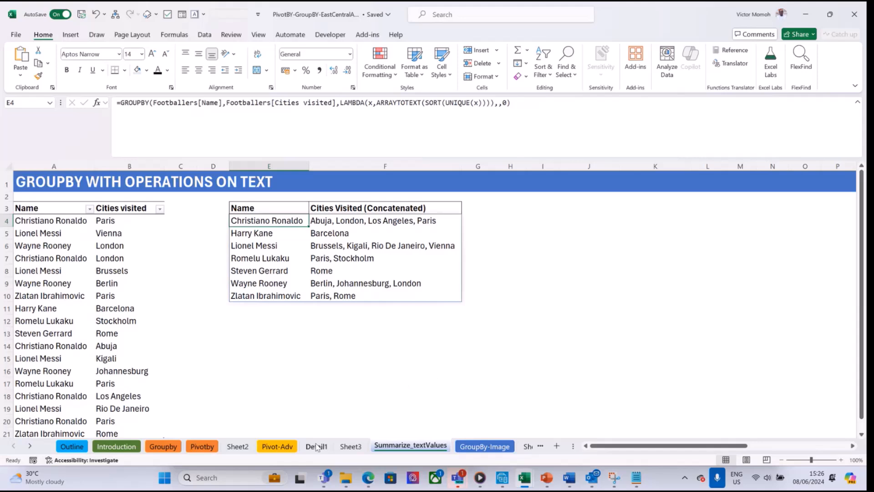
Insert the recommended clustered column chart with a PERCENTOF line from the GROUPBY result L6:N14 on the Groupby sheet
click(163, 446)
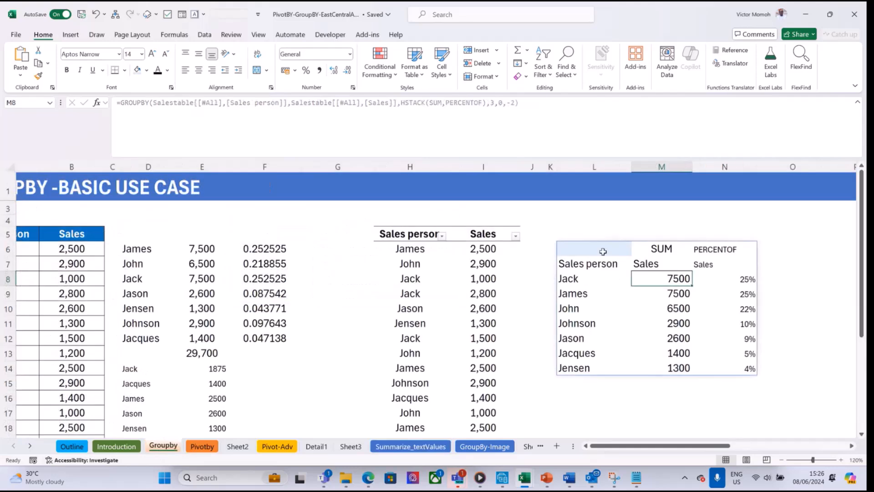
drag(600, 250, 728, 362)
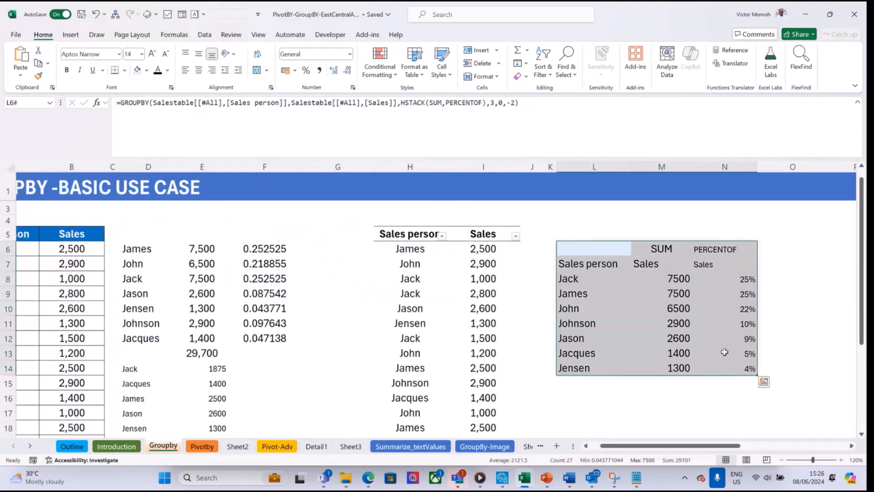
drag(738, 446, 767, 446)
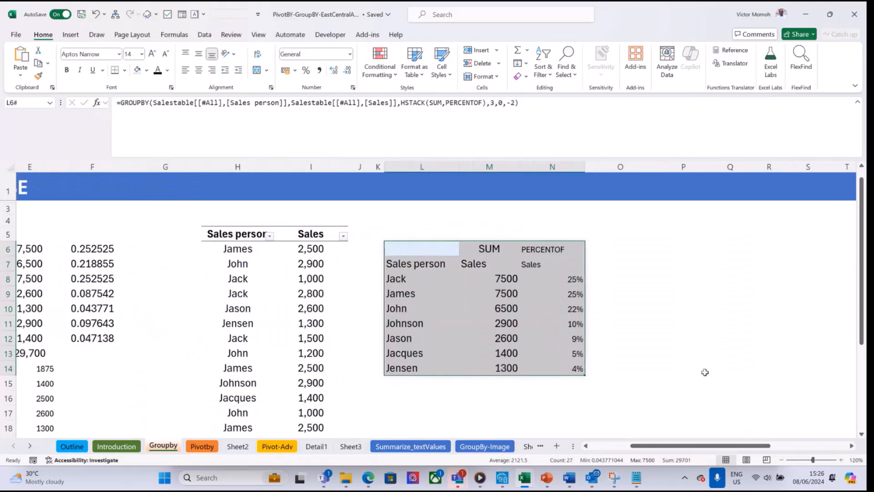
click(72, 35)
click(302, 63)
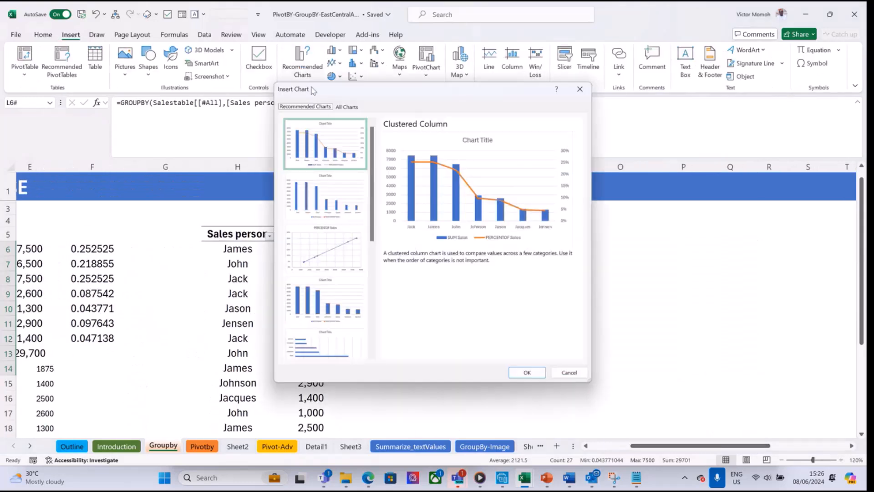
click(535, 378)
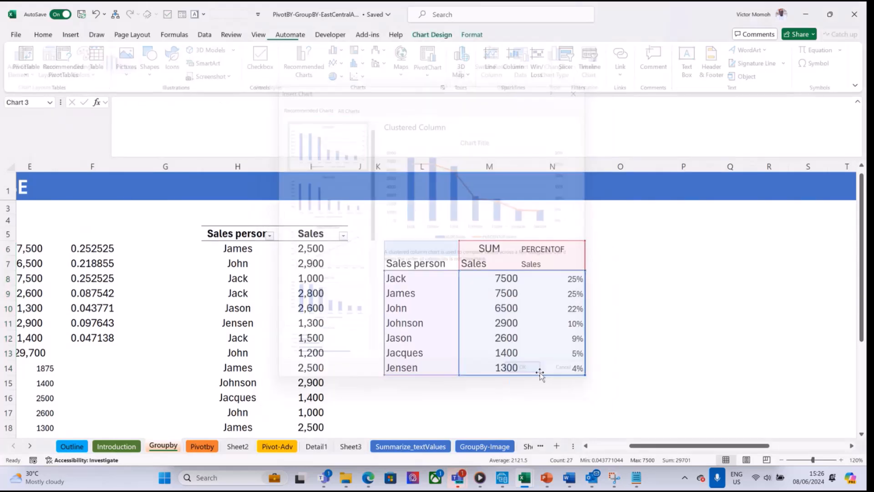
Move the chart beside the GROUPBY result so that it starts in column O and leaves the data uncovered
drag(476, 236, 730, 233)
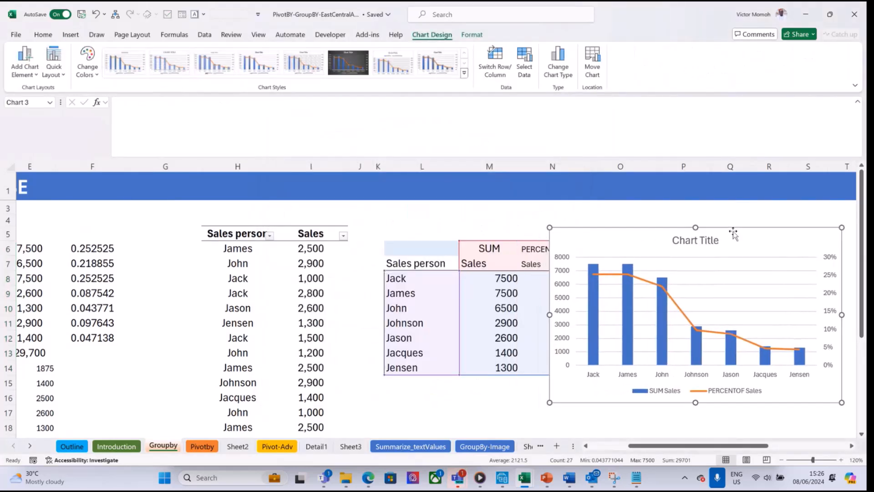
drag(731, 445, 765, 445)
drag(449, 231, 505, 233)
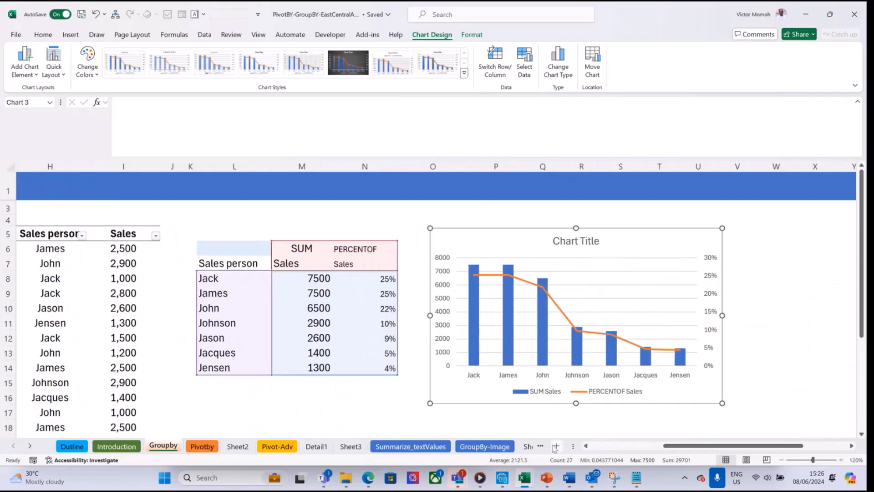
drag(675, 448, 659, 449)
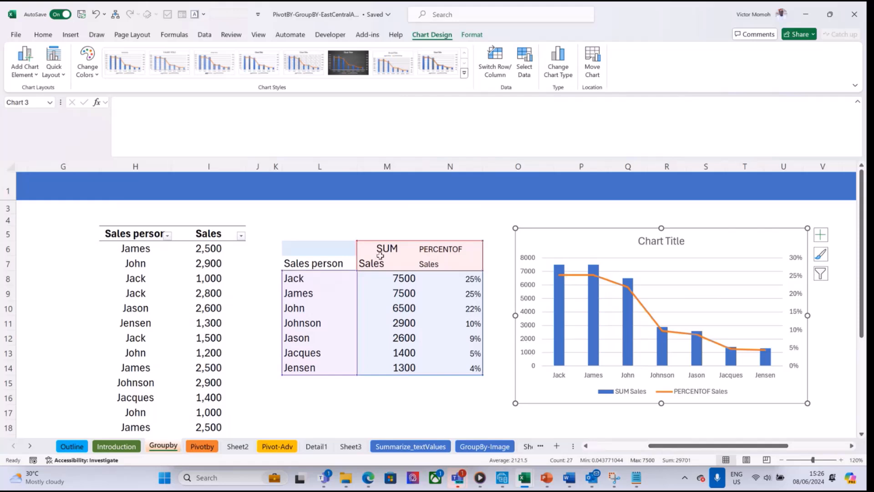
click(405, 280)
click(577, 239)
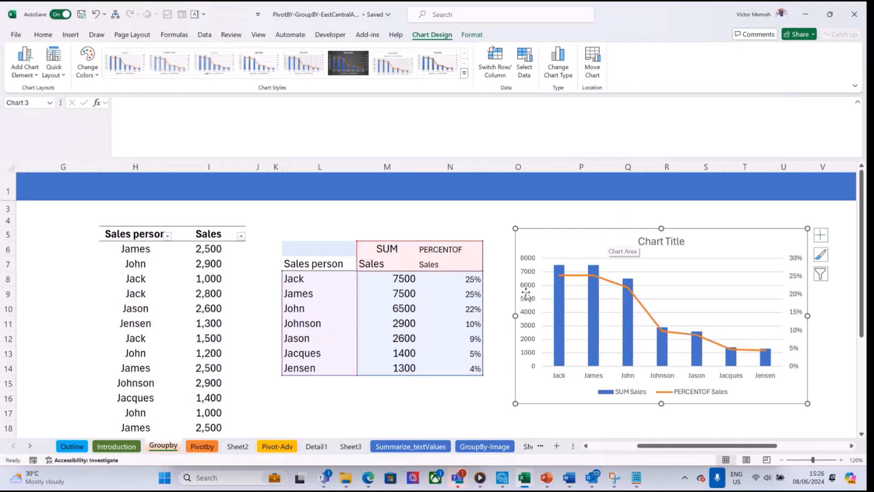
Change the sales value in I8 of the source table to 3000
click(205, 280)
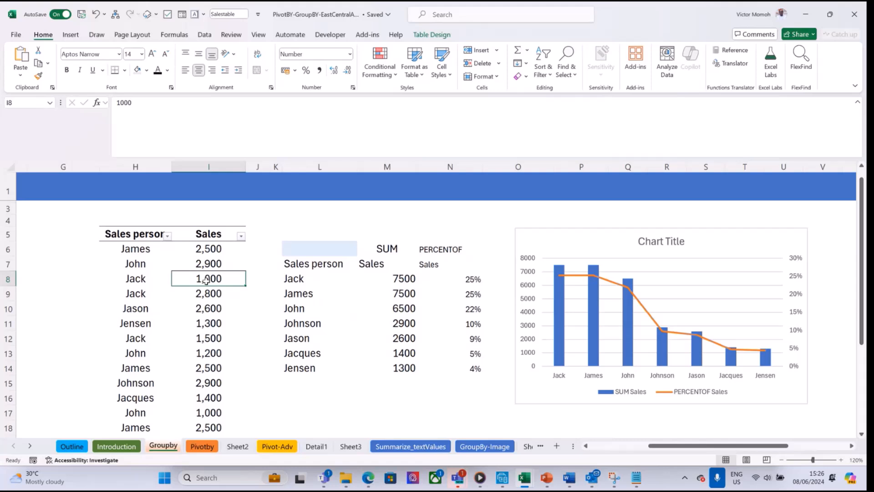
text(3000)
key(Return)
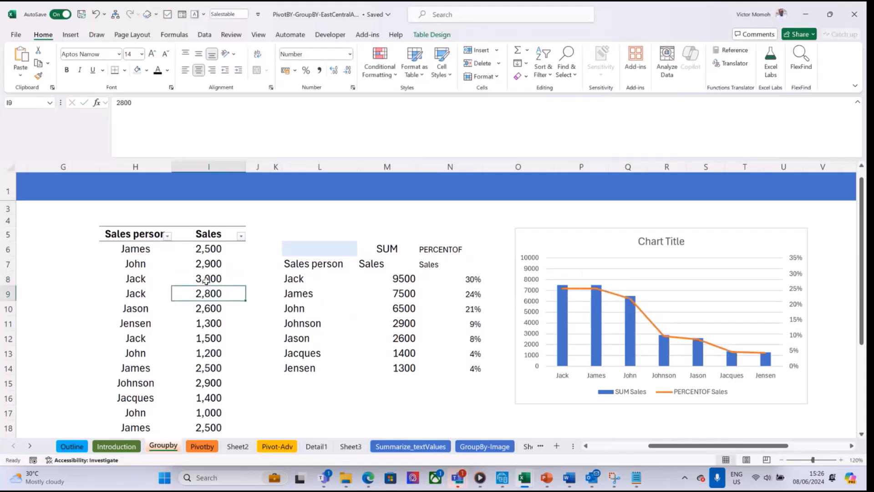